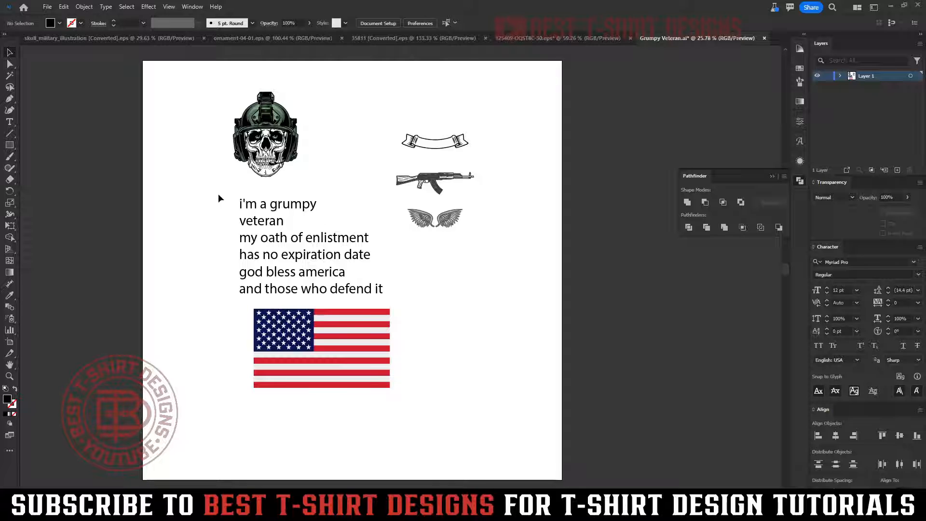
- Move the helmeted skull to the artboard's upper left and place the banner, rifle and wings beside it, above the text
drag(218, 194, 392, 300)
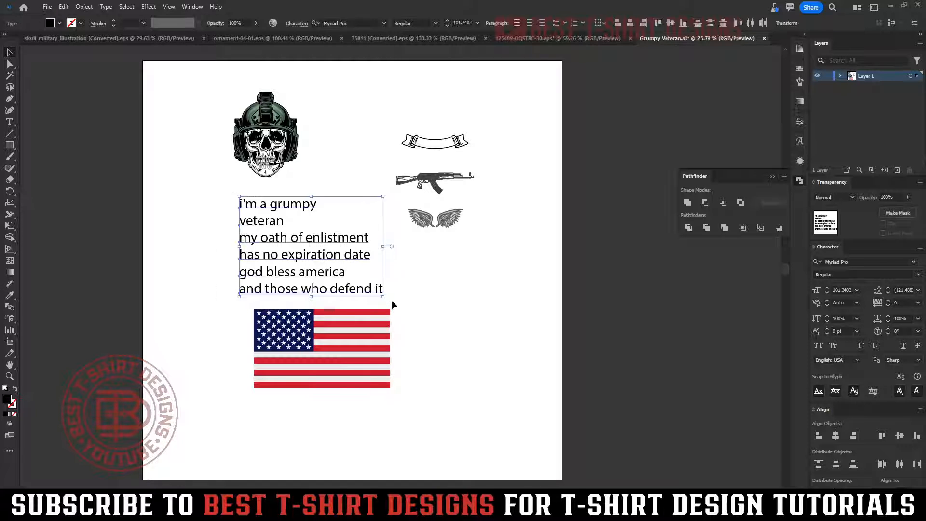
click(462, 296)
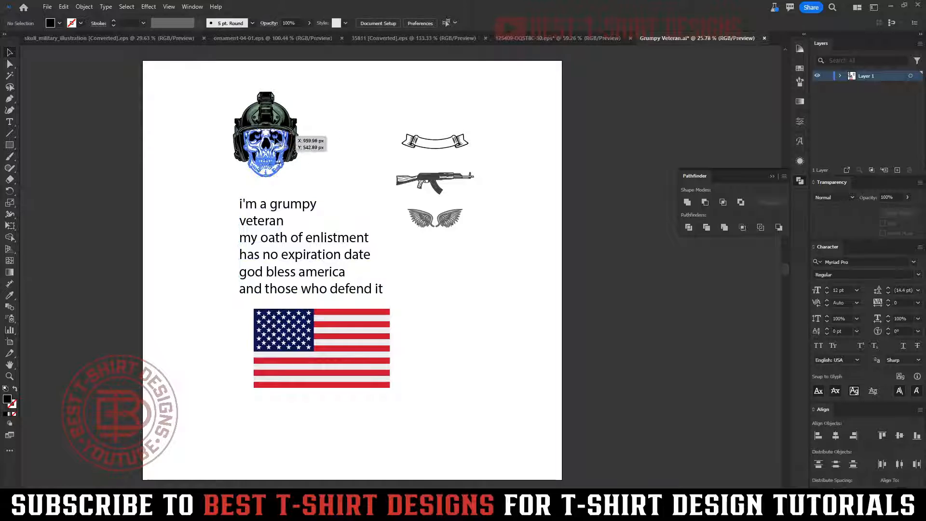
drag(294, 136, 246, 140)
drag(401, 117, 479, 243)
drag(458, 210, 173, 91)
click(408, 170)
drag(239, 144, 227, 139)
click(403, 161)
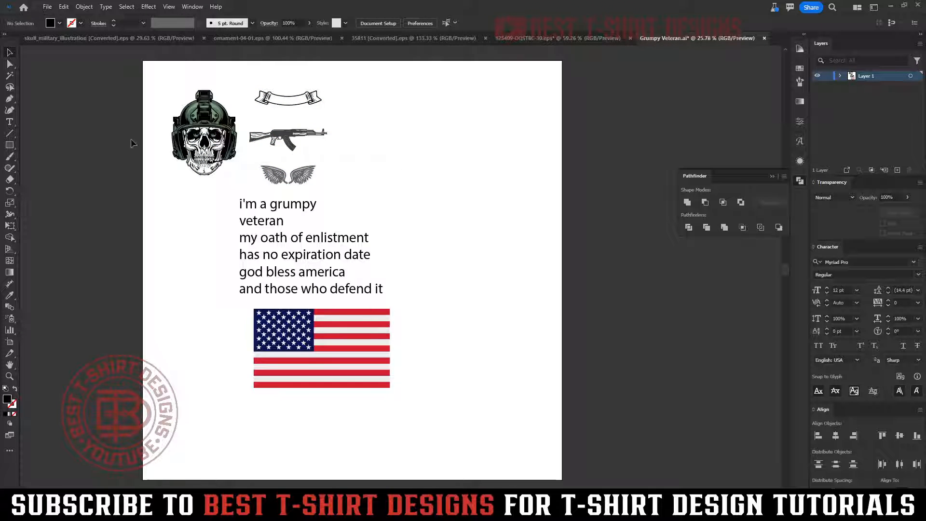
- Review the banners in ornament-04-01.eps, isolating the hand-drawn banner behind the DESIGN ELEMENTS lettering
click(236, 41)
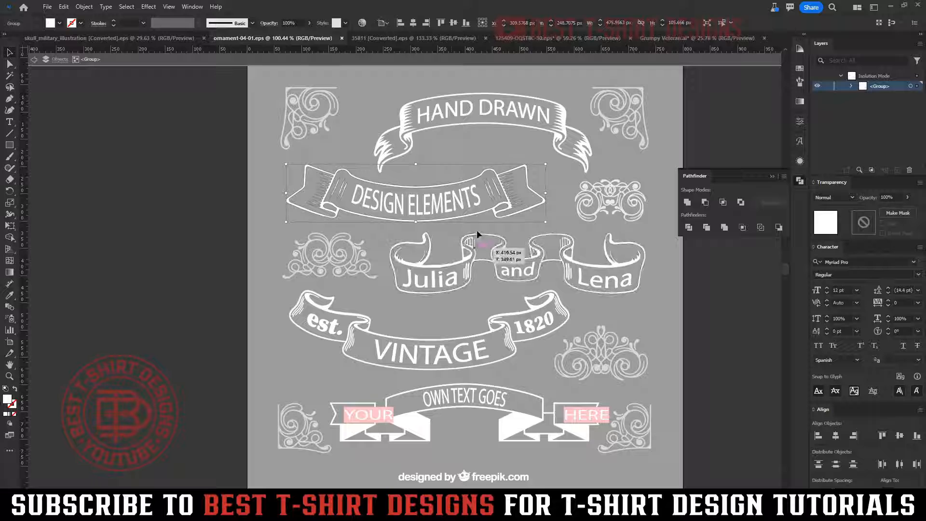
double_click(445, 236)
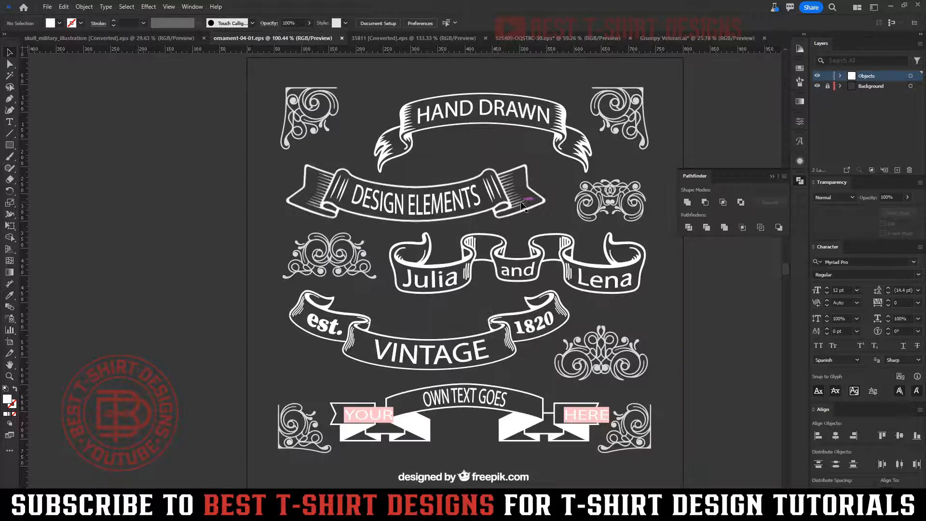
click(523, 205)
double_click(522, 205)
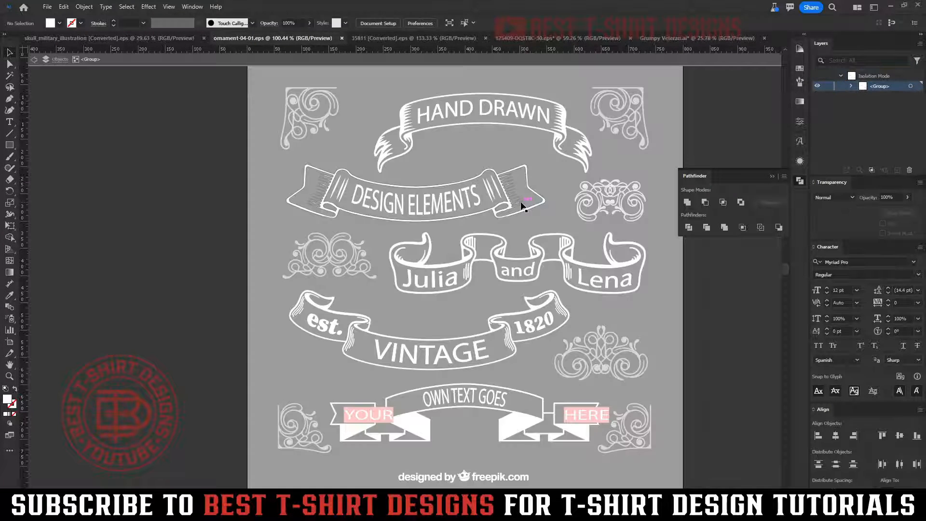
drag(523, 205, 505, 195)
click(459, 157)
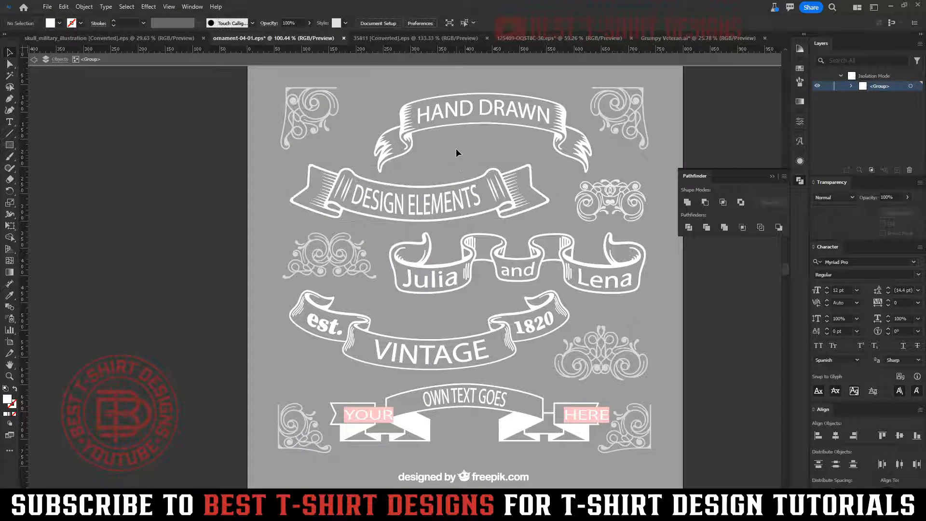
- Review the rifle in 35811 [Converted].eps and the middle pair of wings in the 125409-OQSTBC-30.eps document
click(373, 38)
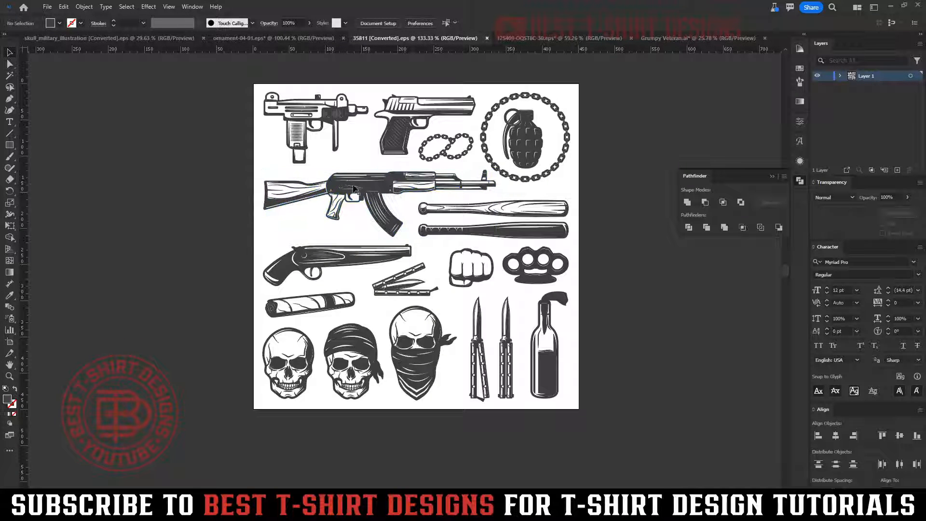
key(ctrl+Tab)
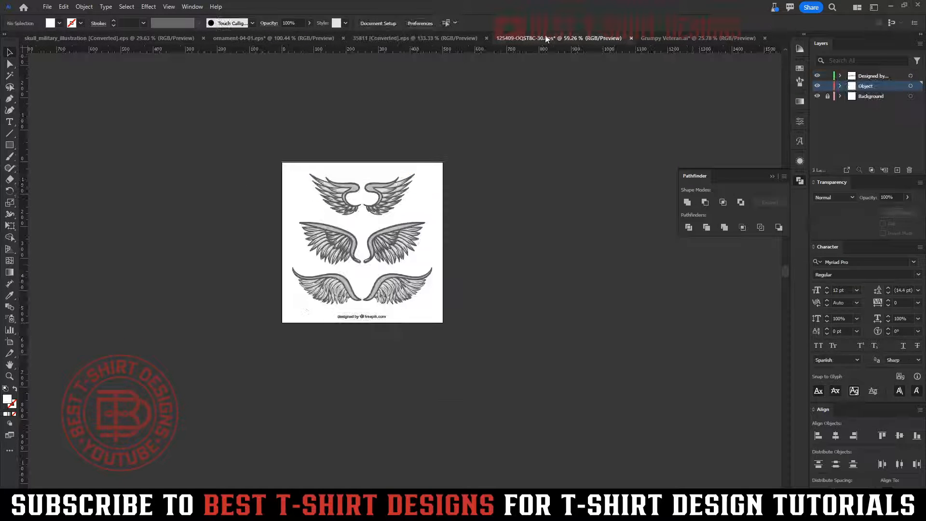
click(339, 240)
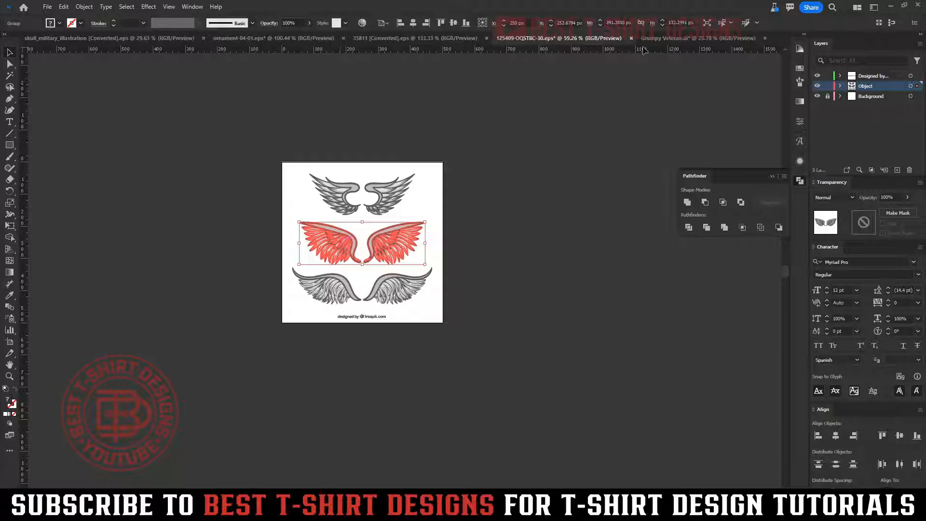
- In the skull_military_illustration document, shift the smaller helmeted skull slightly up, away from its SKULL MILITARY caption
click(105, 39)
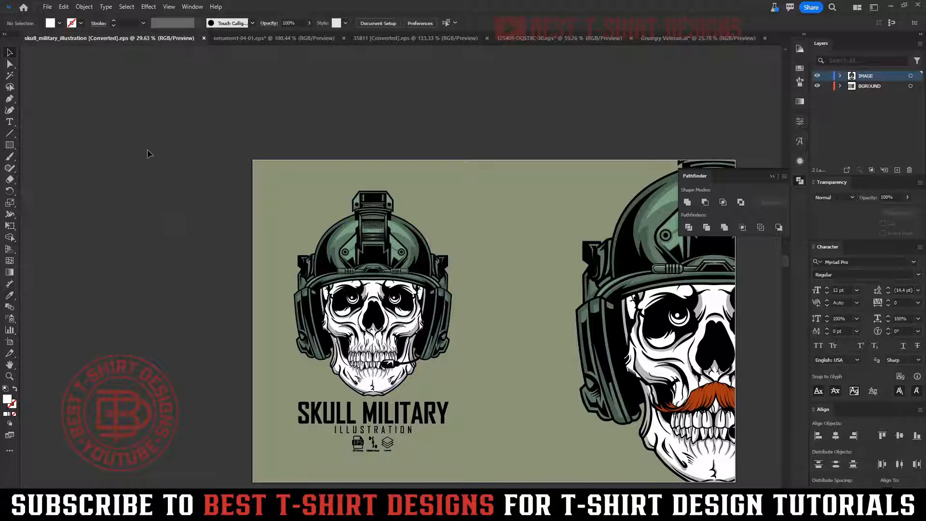
alt+scroll(147, 149, down, 1)
mouse_move(393, 292)
mouse_down()
mouse_move(140, 247)
mouse_move(385, 281)
mouse_up()
click(196, 254)
click(166, 217)
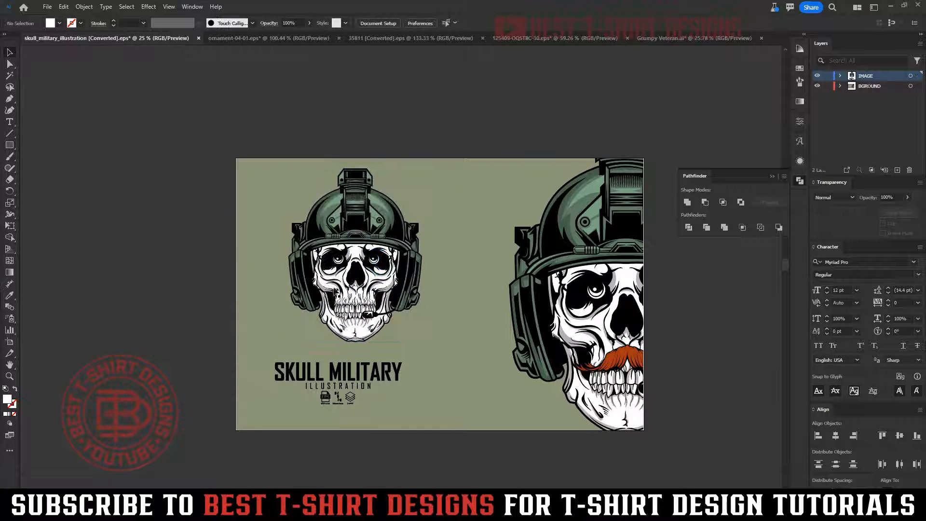
click(416, 295)
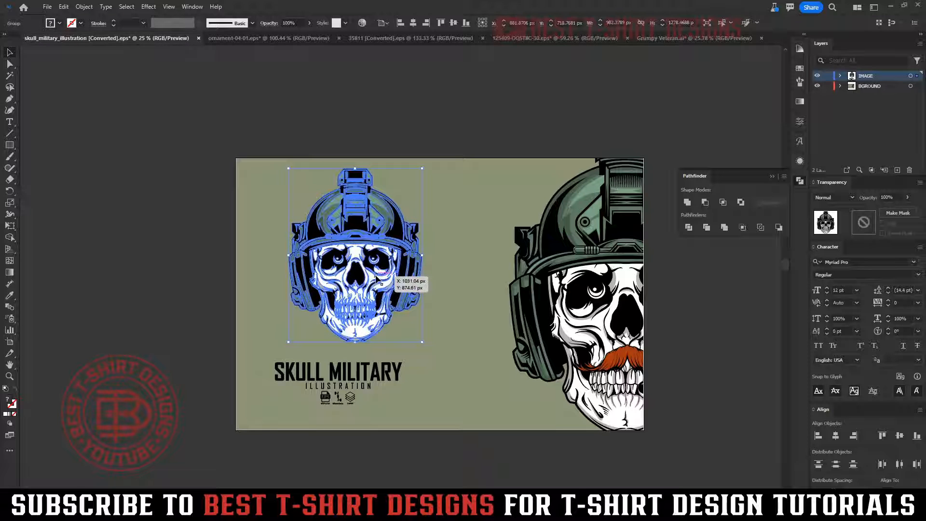
click(140, 237)
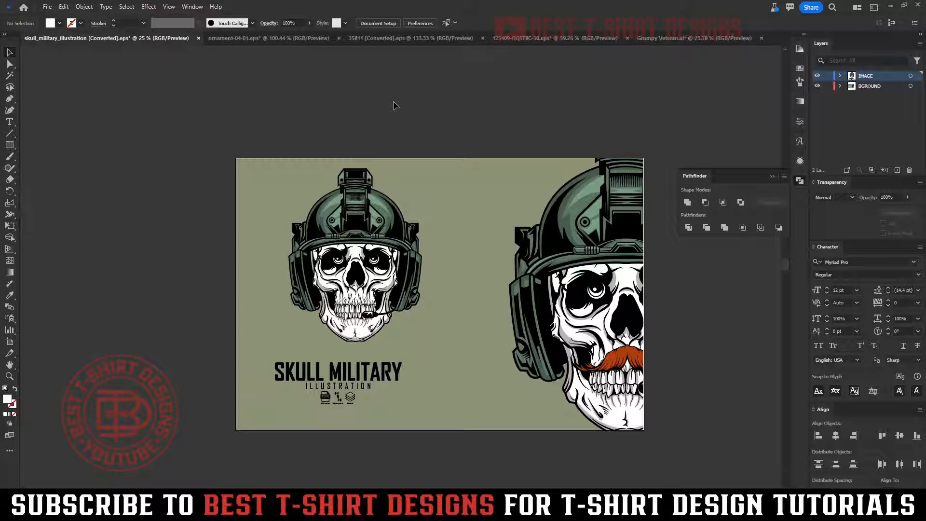
- Copy the plain bare skull from 35811 [Converted].eps into Grumpy Veteran.ai and place it to the right of the text
click(258, 38)
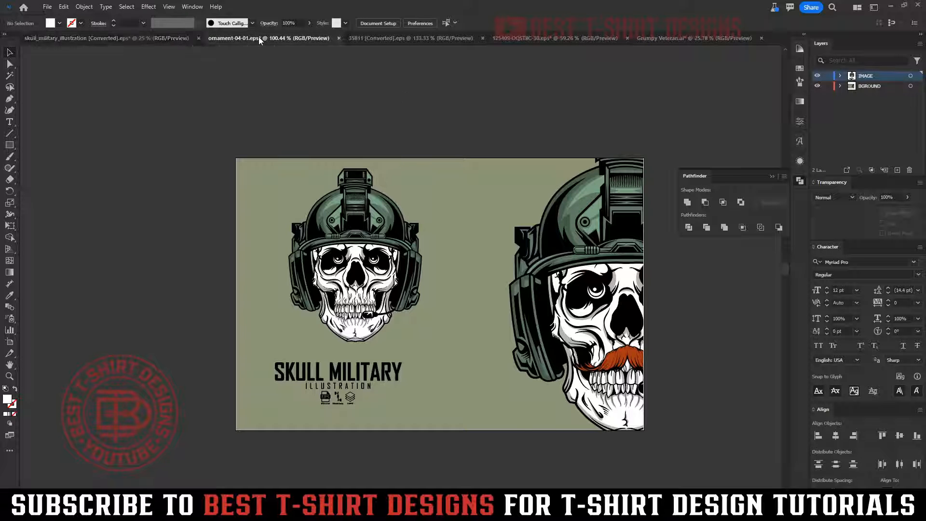
click(420, 38)
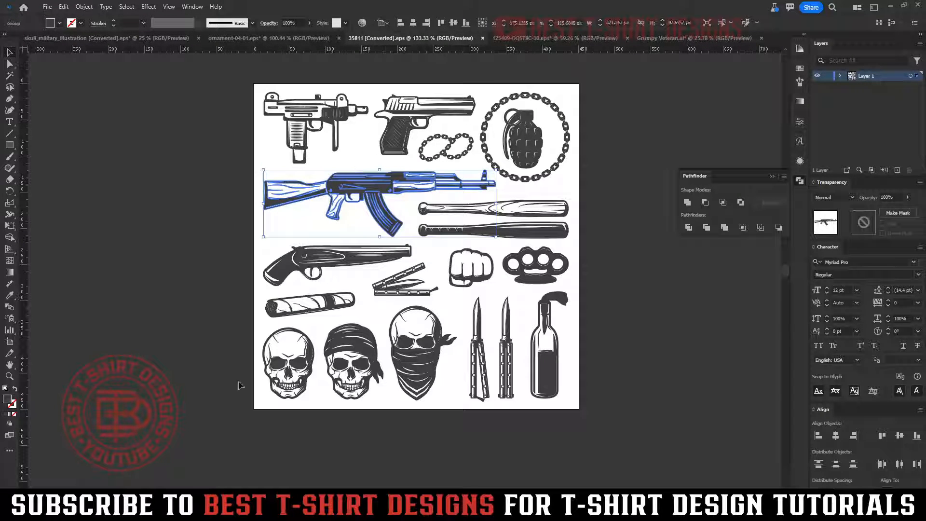
click(385, 455)
click(418, 353)
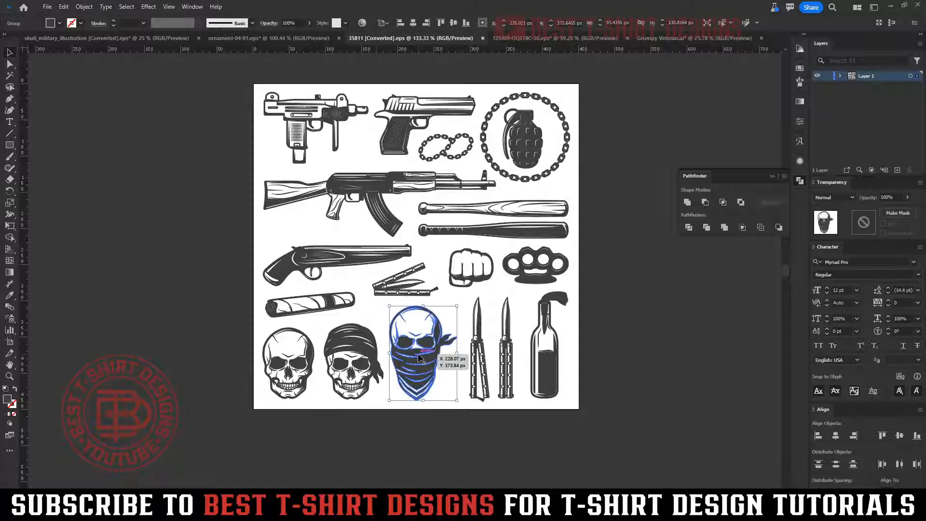
click(288, 370)
key(ctrl+c)
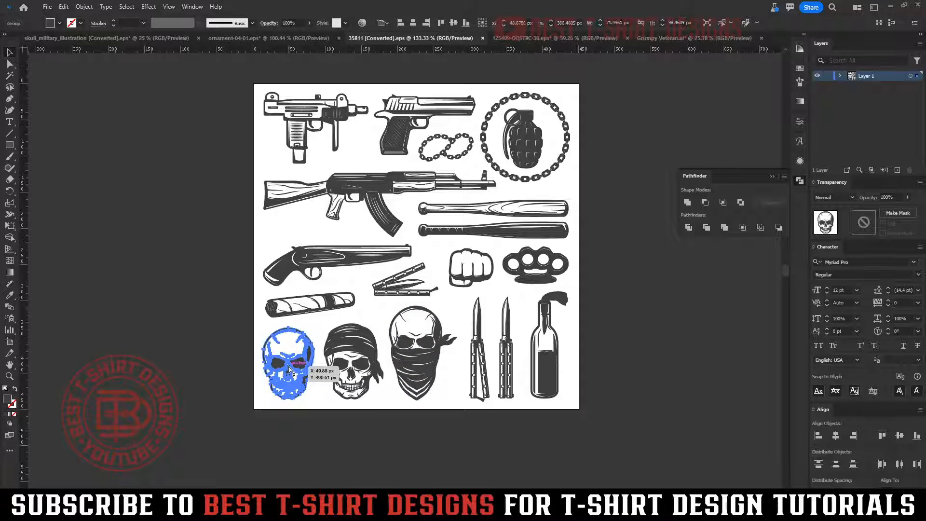
click(679, 38)
key(ctrl+v)
drag(408, 270, 453, 212)
click(492, 195)
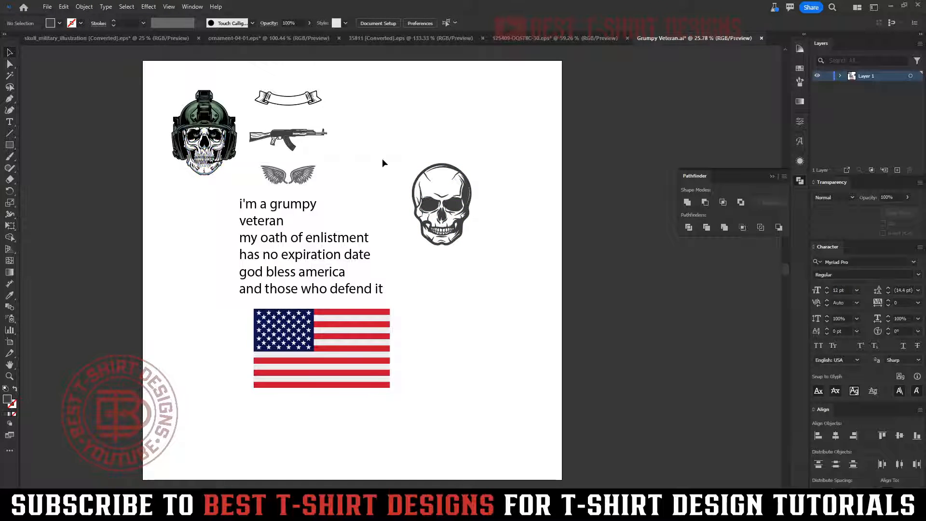
- Move the helmeted skull to the artboard's upper right corner and the American flag off the artboard's right side
click(211, 143)
drag(211, 143, 514, 144)
click(490, 215)
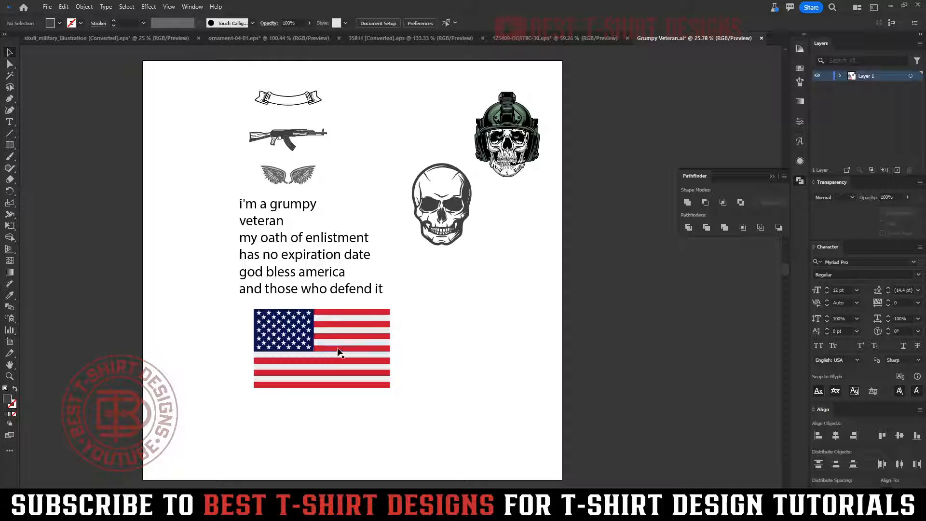
drag(309, 344, 640, 355)
click(592, 270)
key(ctrl+equal)
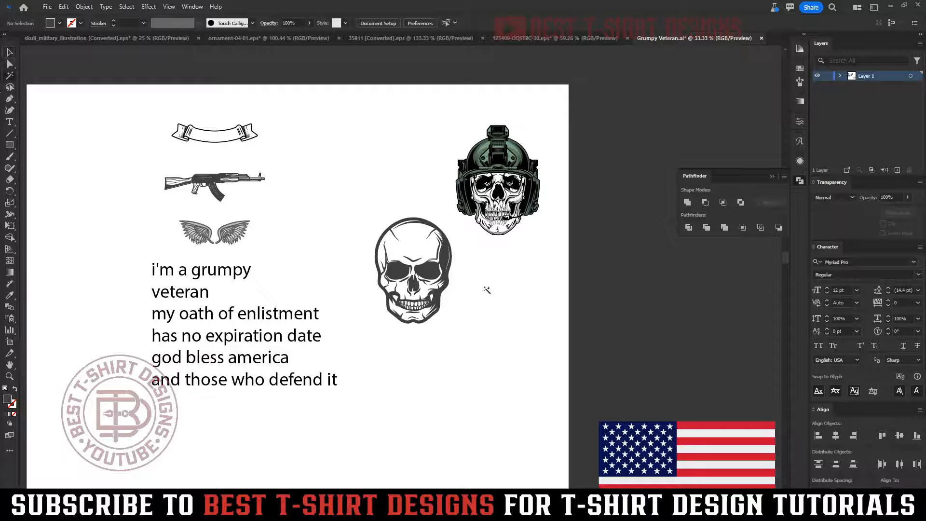
click(430, 271)
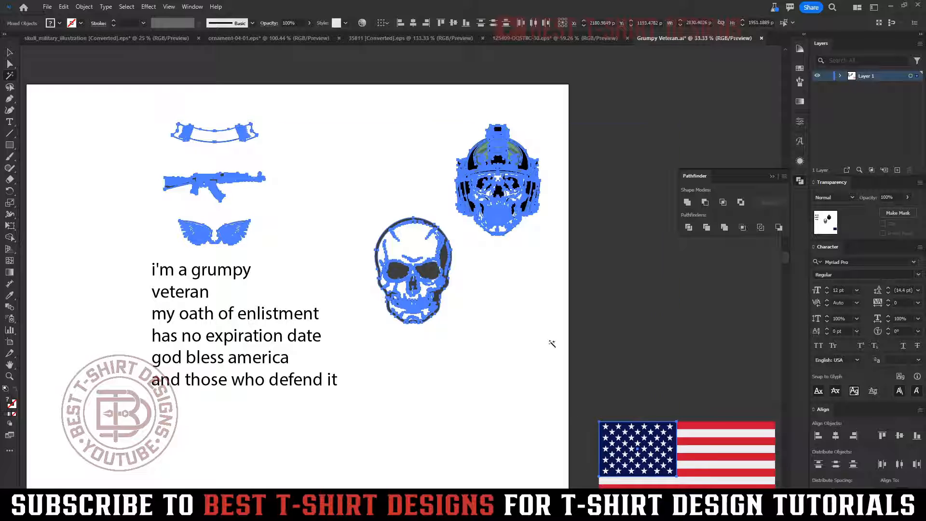
key(v)
click(526, 331)
- Move the American flag back onto the artboard, below the plain skull and against the right edge
scroll(525, 331, down, 4)
drag(634, 399, 422, 361)
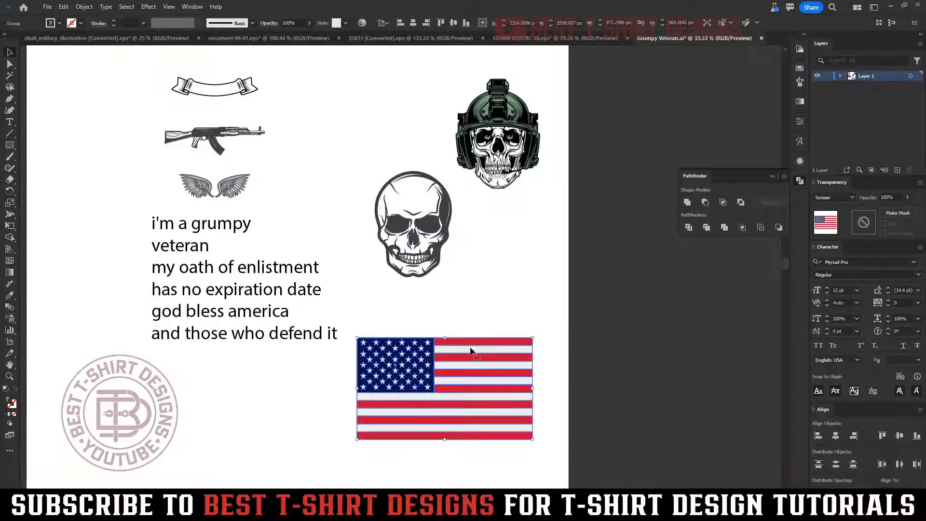
scroll(421, 360, up, 4)
scroll(455, 342, down, 4)
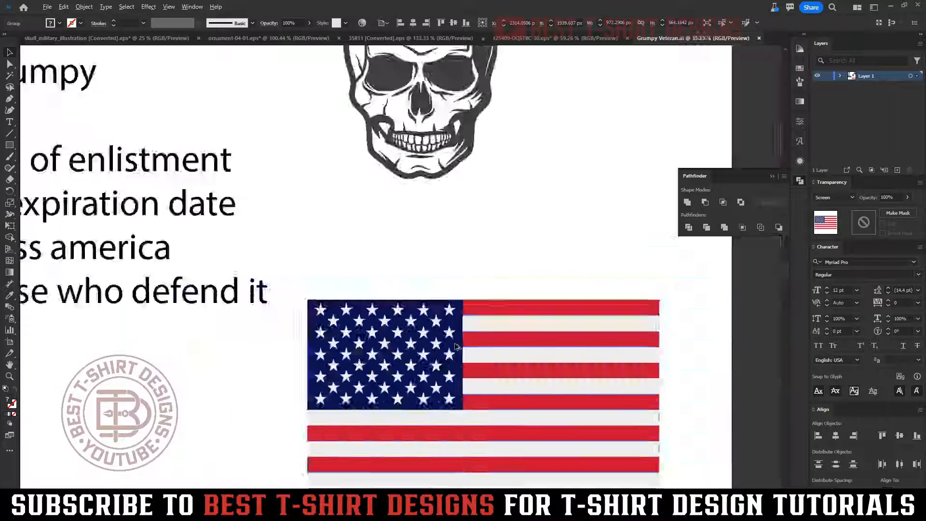
drag(450, 349, 483, 379)
click(505, 303)
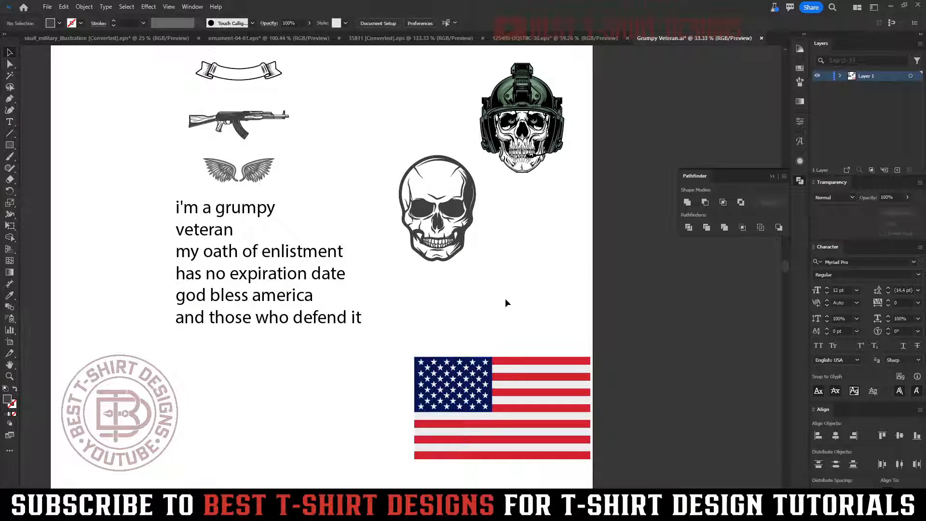
click(10, 77)
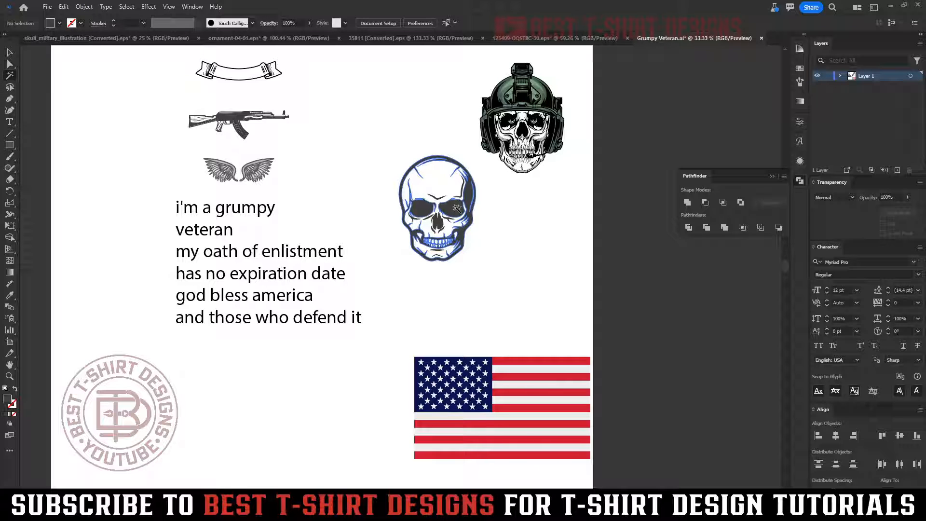
click(457, 208)
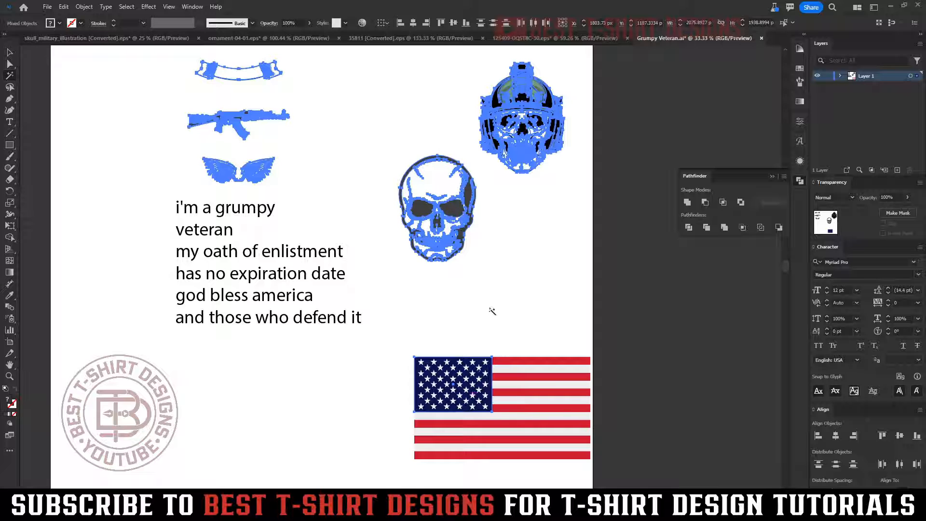
click(504, 297)
- Lock the American flag so that it is excluded from selections
key(v)
click(513, 391)
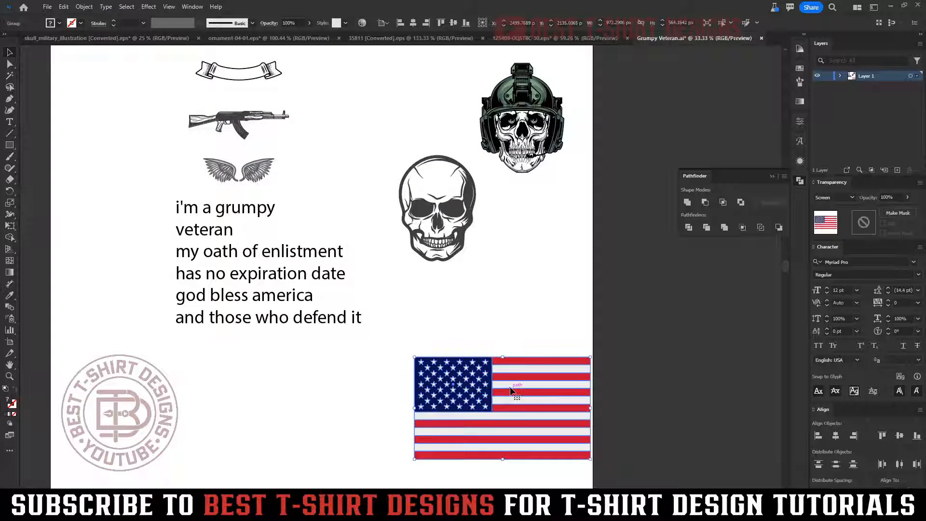
key(ctrl+shift+a)
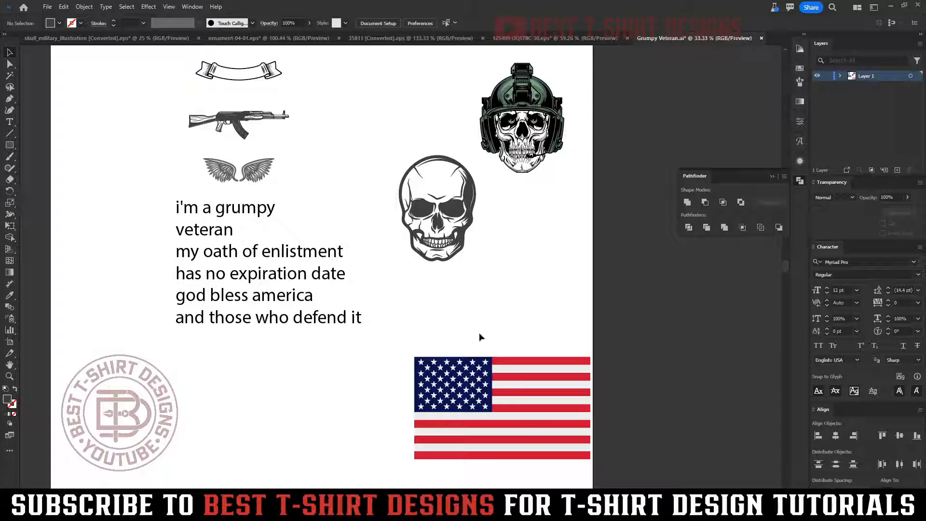
click(83, 8)
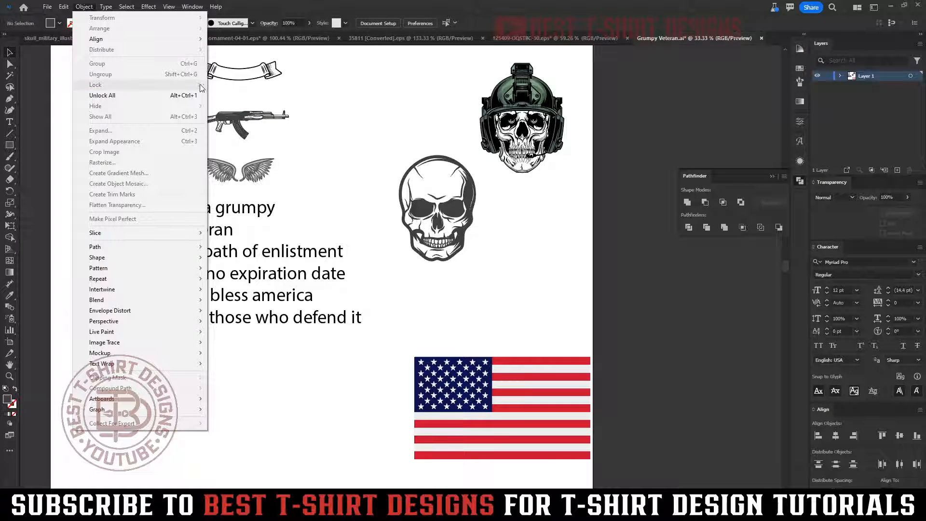
click(498, 316)
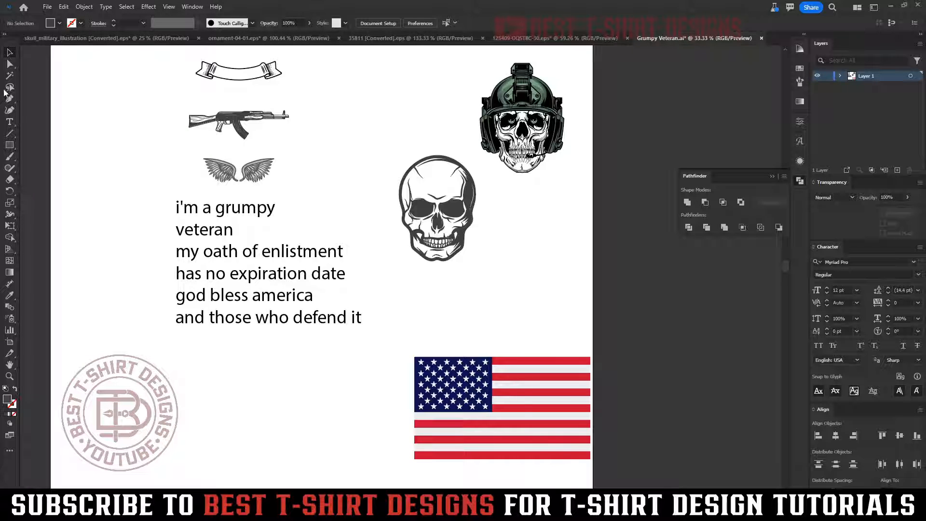
- Select the dark shapes matching the plain skull's eye socket with the Magic Wand and fill them with black
click(458, 210)
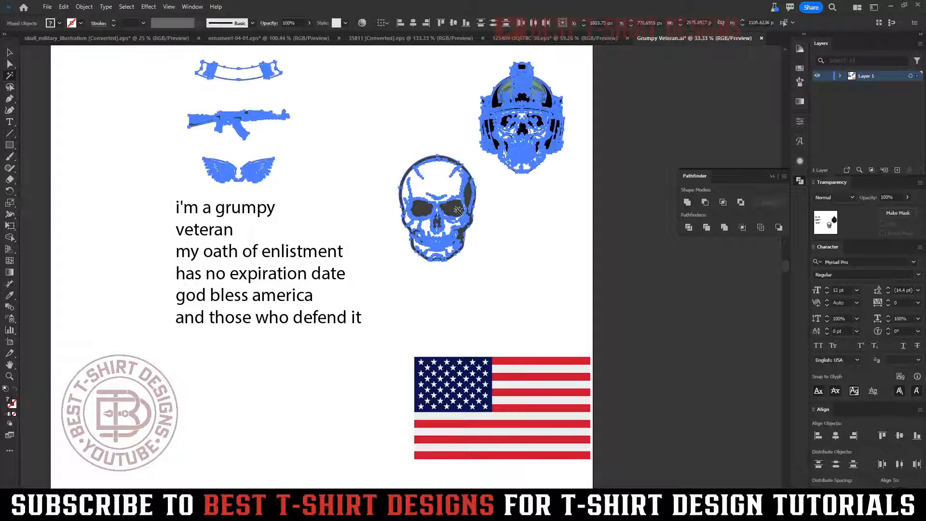
click(59, 23)
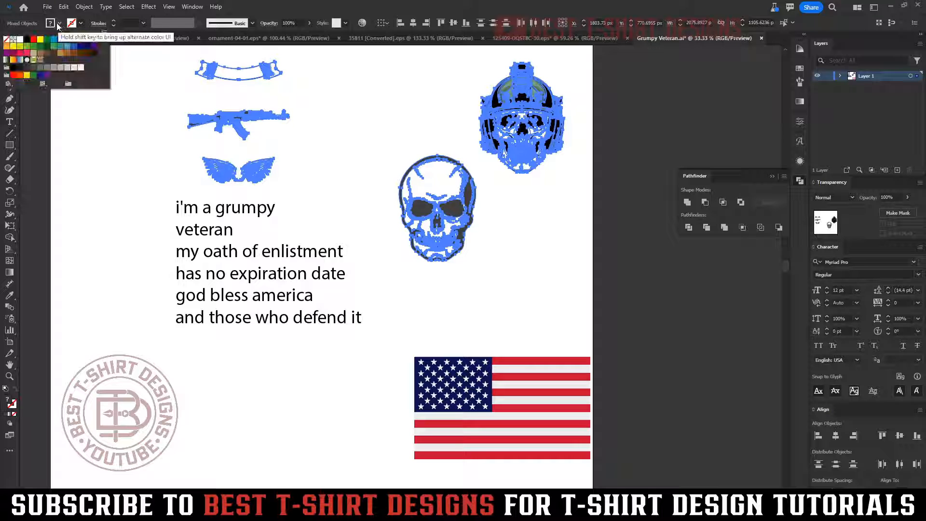
click(26, 40)
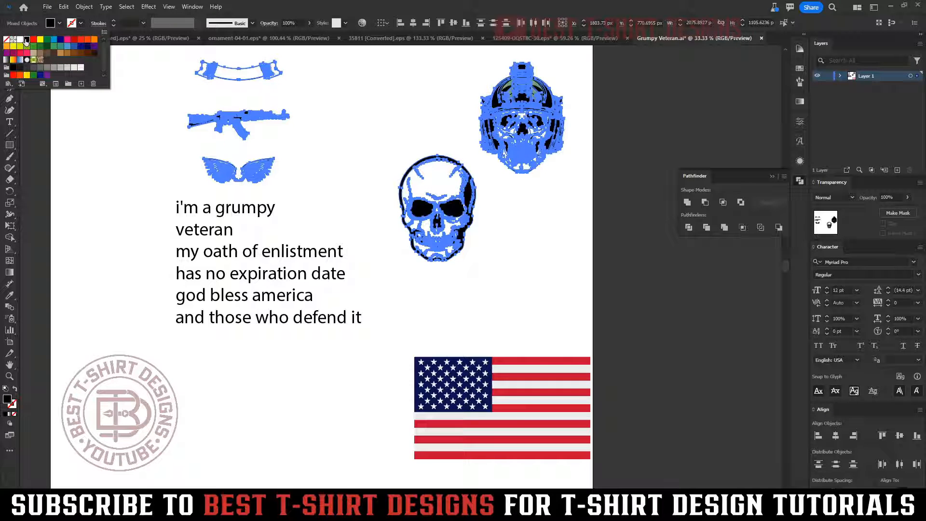
click(565, 228)
click(537, 221)
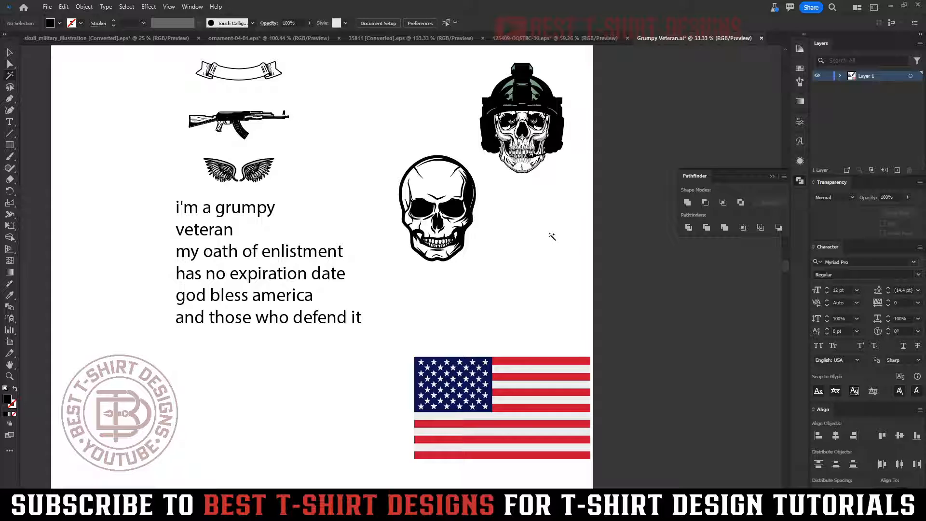
- Undo the last black fill so the helmet's green shading is restored, and clear the selection
scroll(555, 231, up, 1)
alt+scroll(598, 58, up, 2)
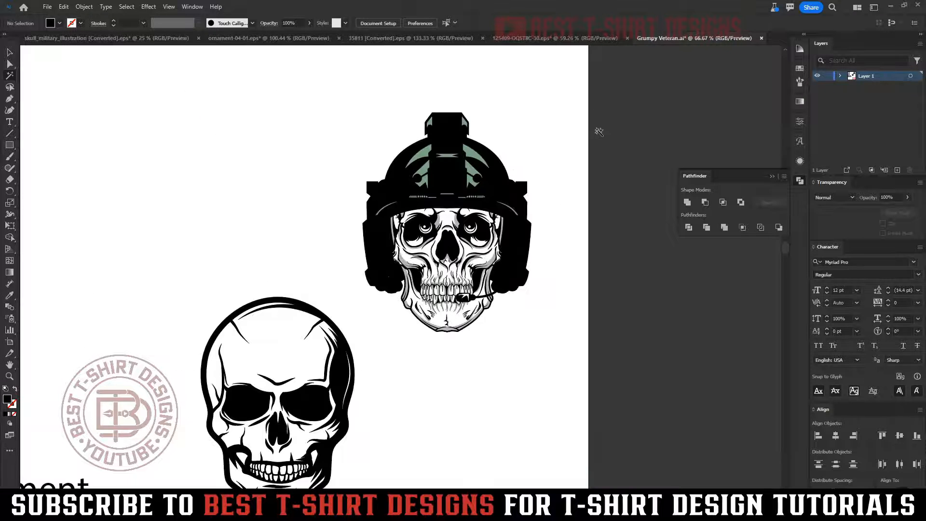
key(ctrl+z)
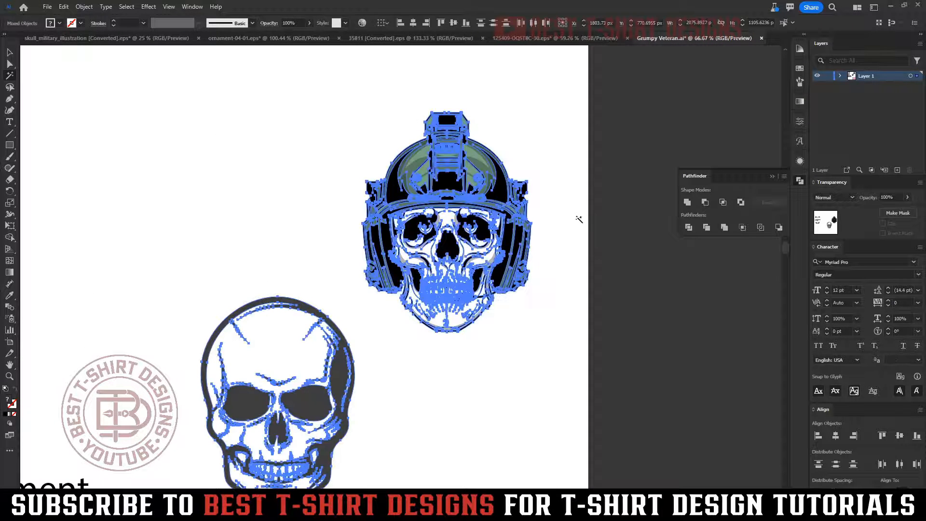
click(577, 217)
key(v)
scroll(514, 202, up, 2)
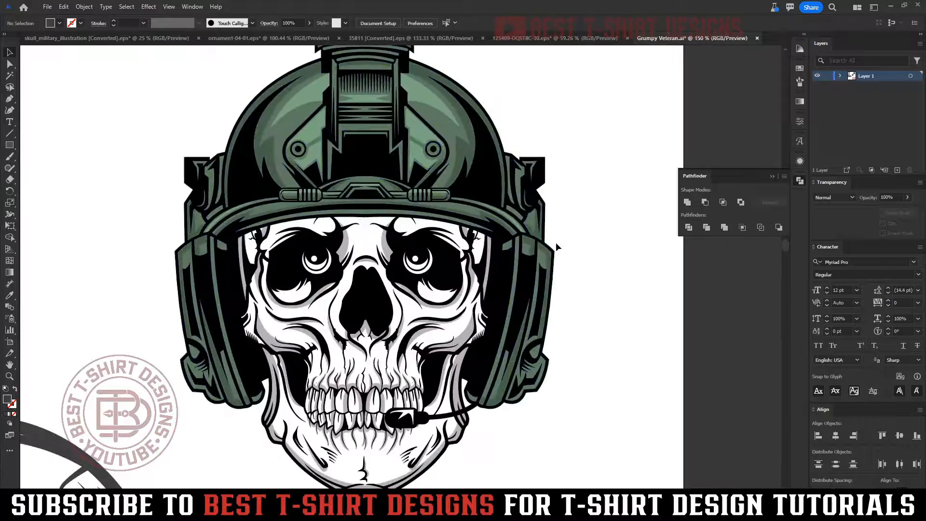
click(484, 199)
click(603, 271)
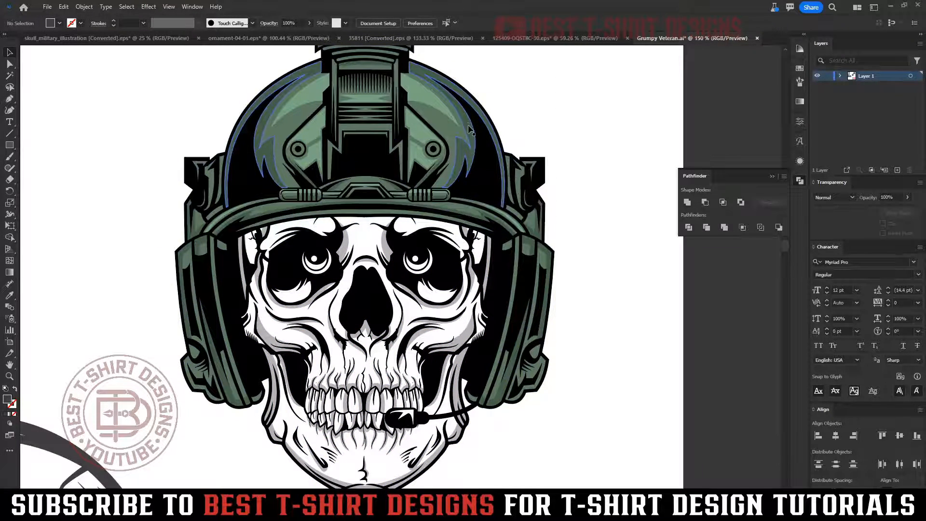
- Move the plain skull up and left, directly beside the rifle
scroll(485, 180, down, 5)
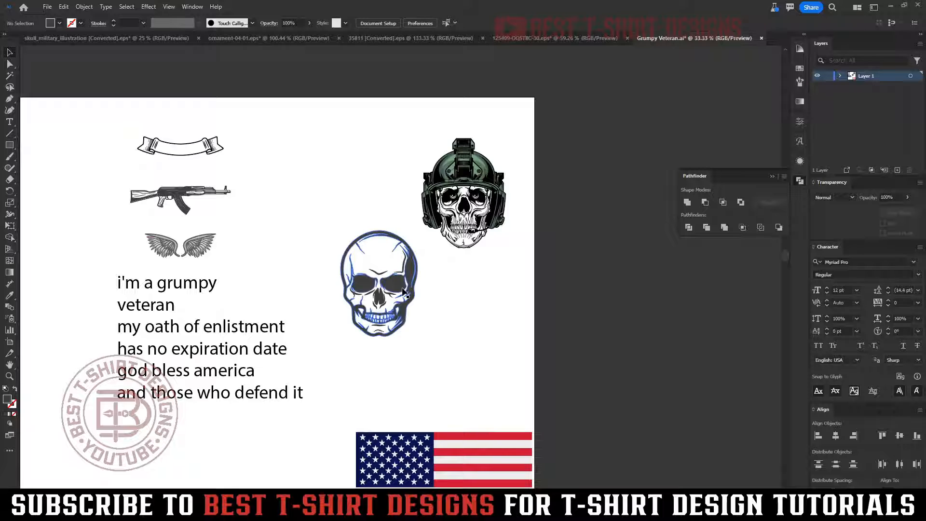
drag(389, 284, 285, 198)
click(375, 243)
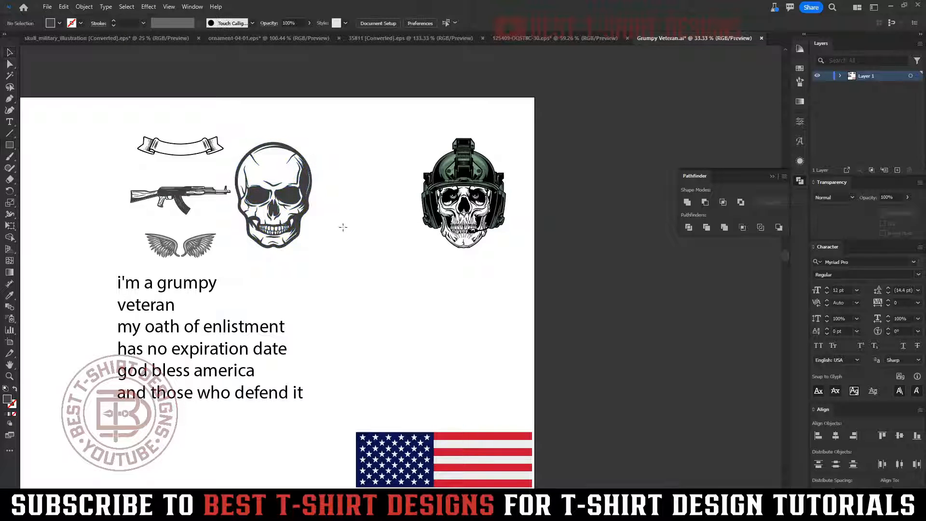
- Draw a square about 203 px wide beside the plain skull, sample the skull's dark gray with the Eyedropper, and select the square
key(m)
drag(338, 223, 377, 261)
key(i)
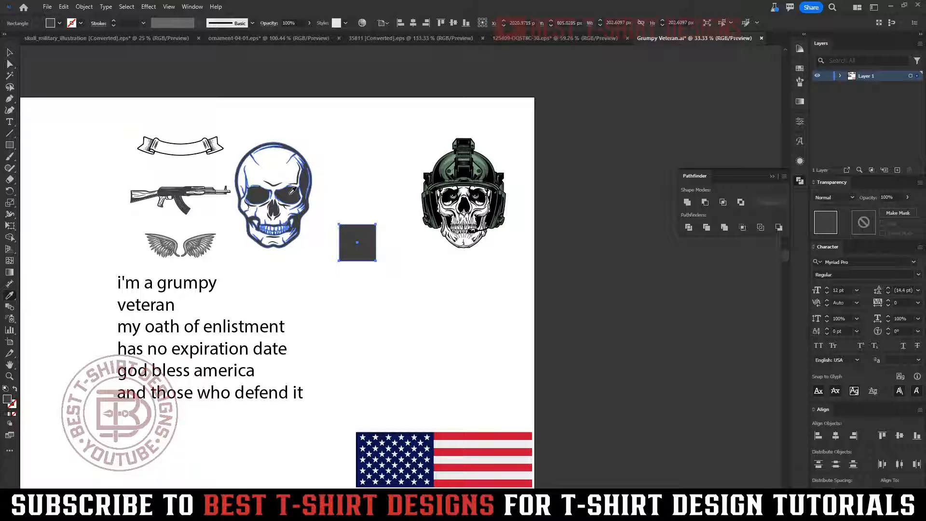
key(v)
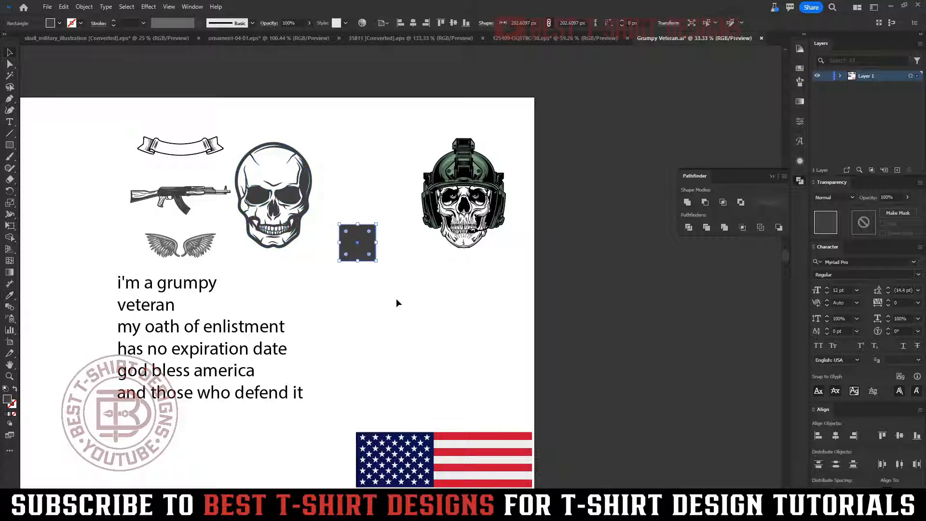
click(367, 254)
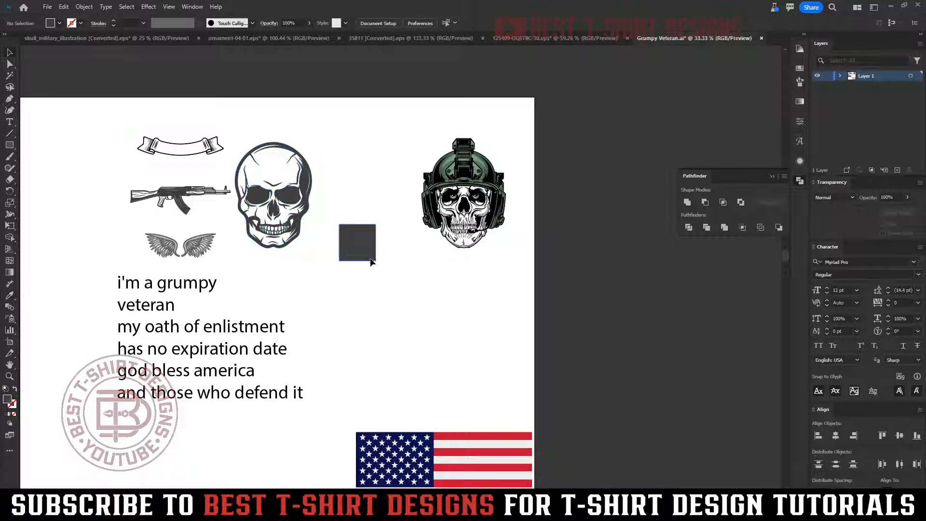
- Select all objects with the same fill color as the dark gray square and fill them with black
click(124, 7)
mouse_move(244, 99)
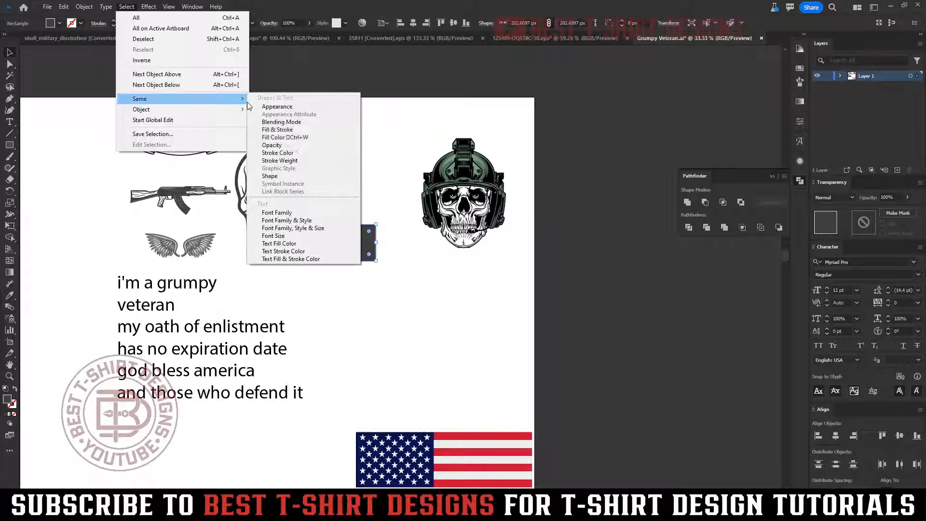
click(288, 139)
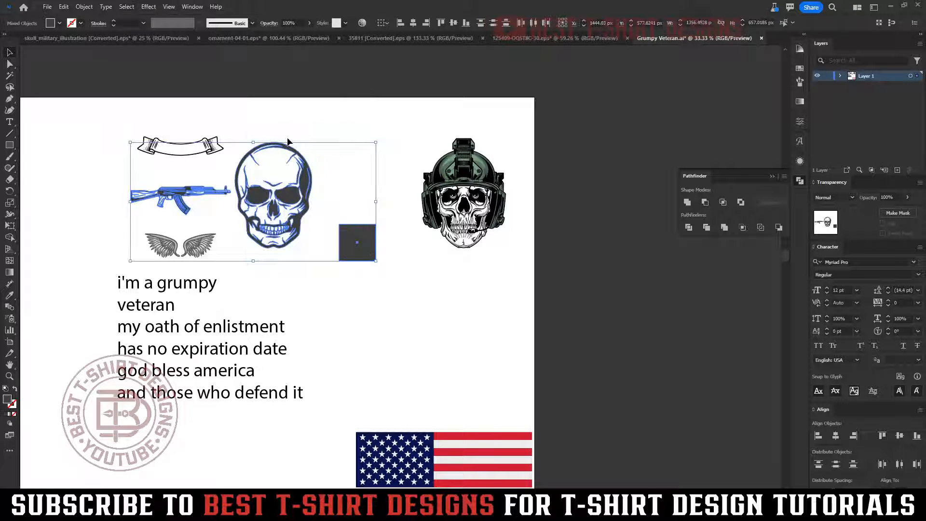
scroll(171, 171, up, 1)
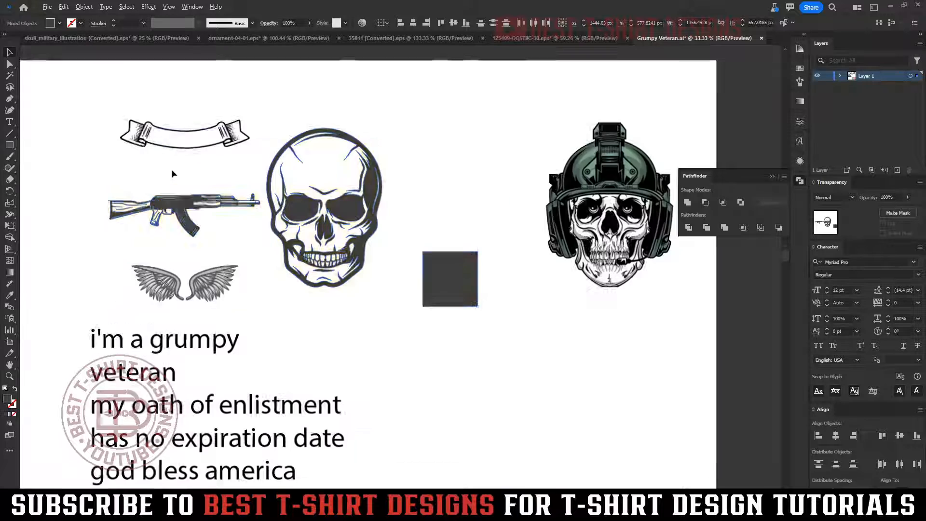
click(60, 23)
click(27, 39)
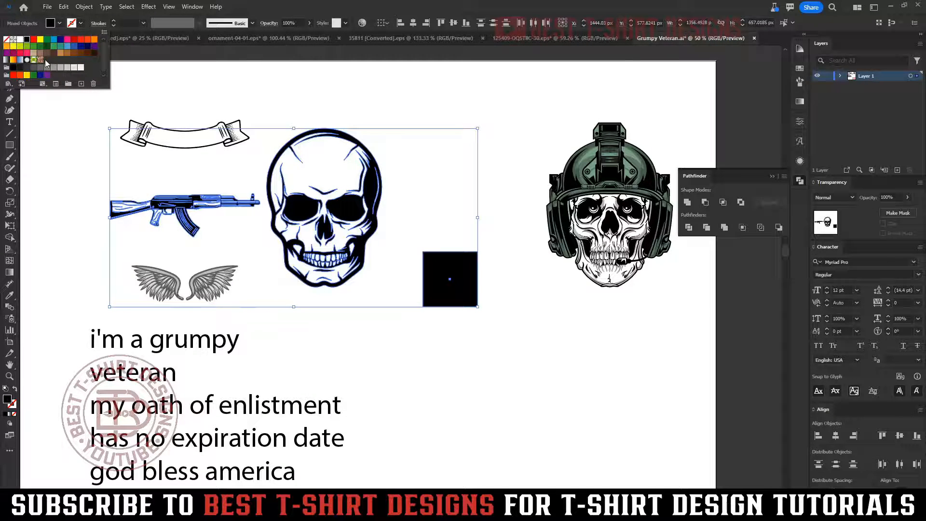
click(410, 352)
click(385, 342)
click(440, 294)
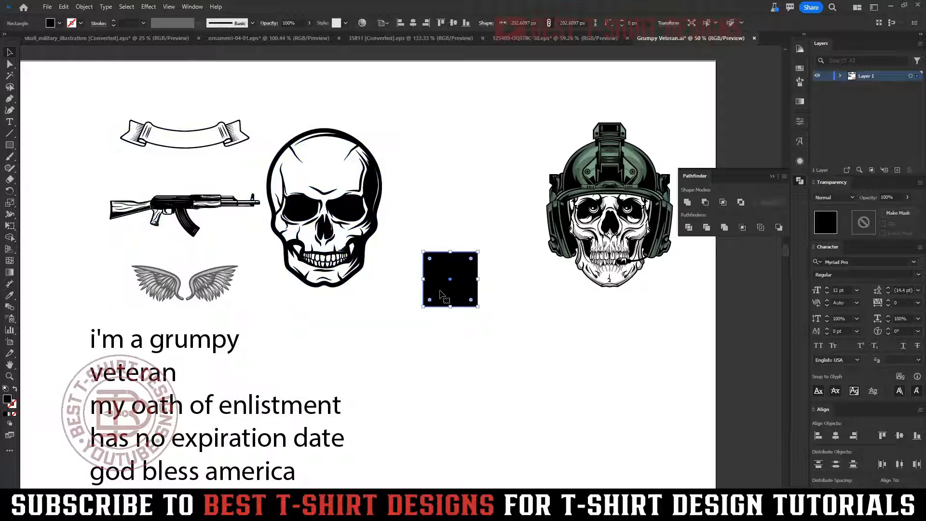
key(i)
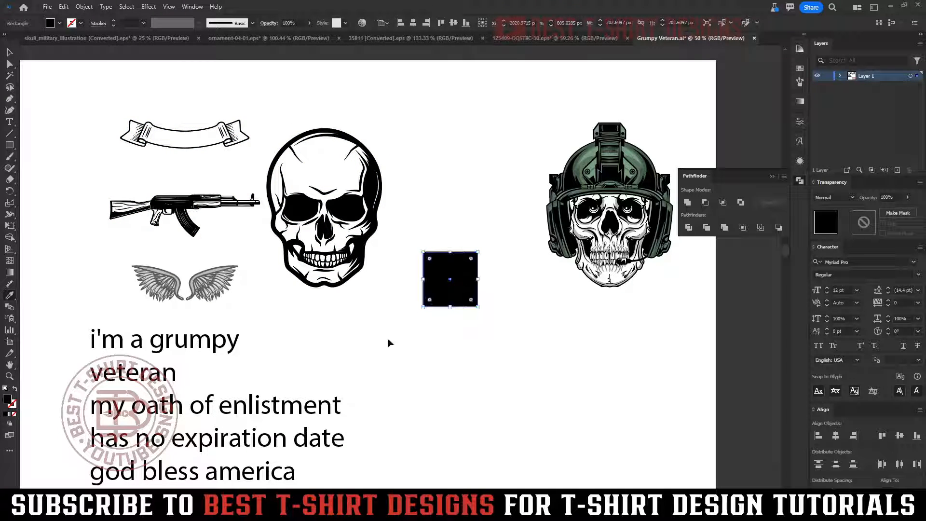
key(ctrl+a)
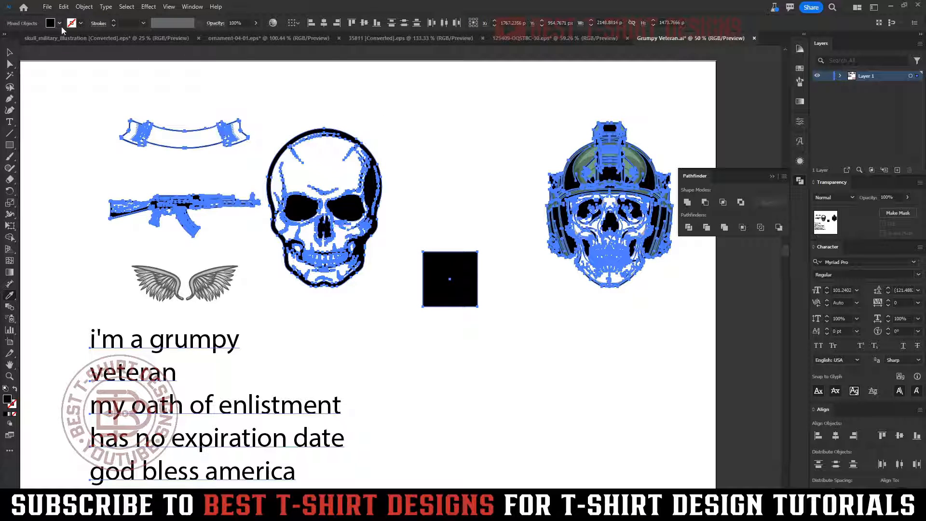
click(55, 26)
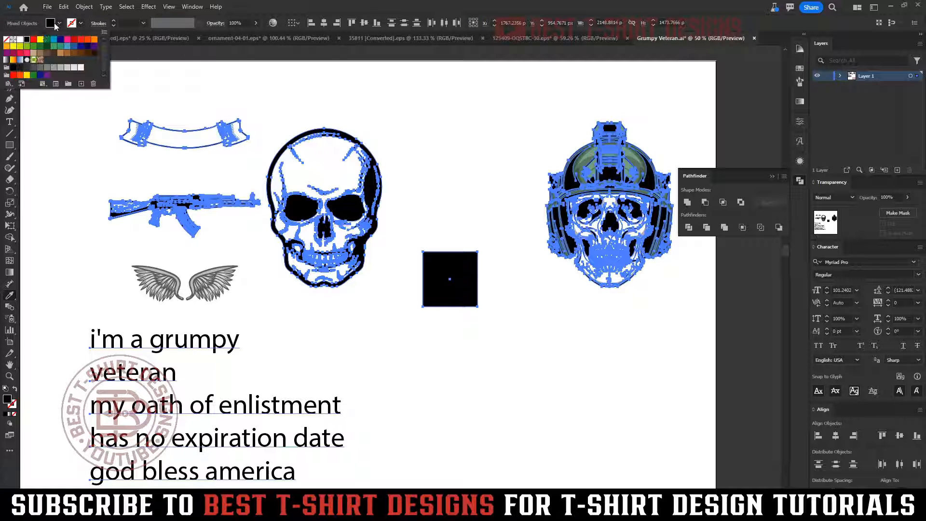
click(419, 342)
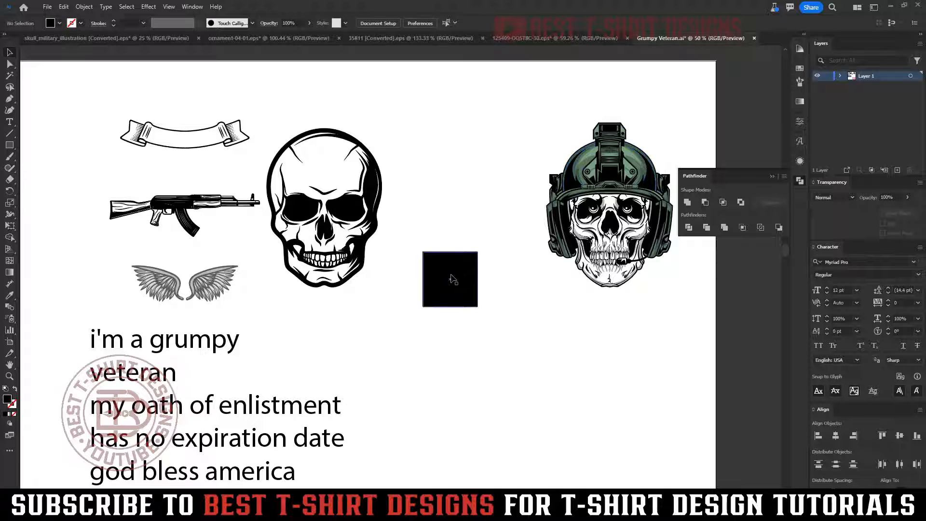
- Apply the wings' dark gray feather color to the square with the Eyedropper
click(451, 279)
key(i)
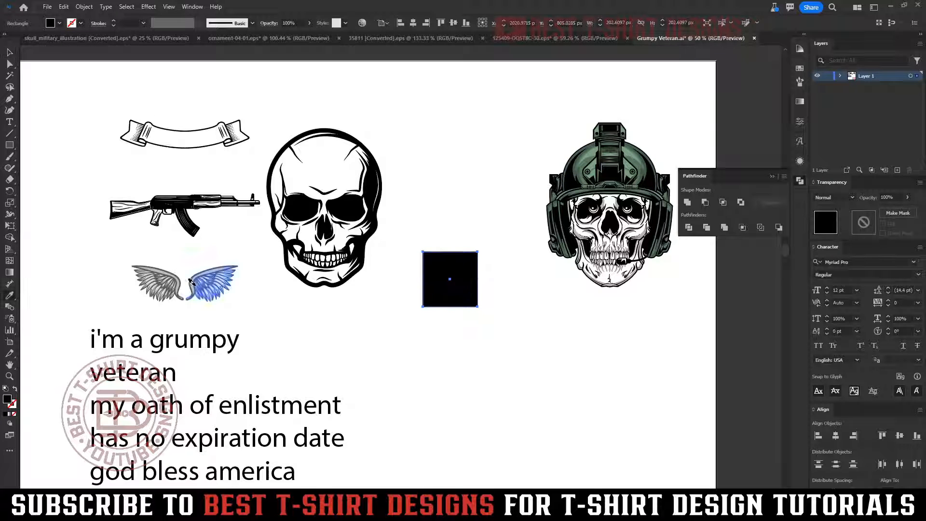
scroll(195, 285, up, 5)
click(192, 259)
scroll(196, 260, down, 4)
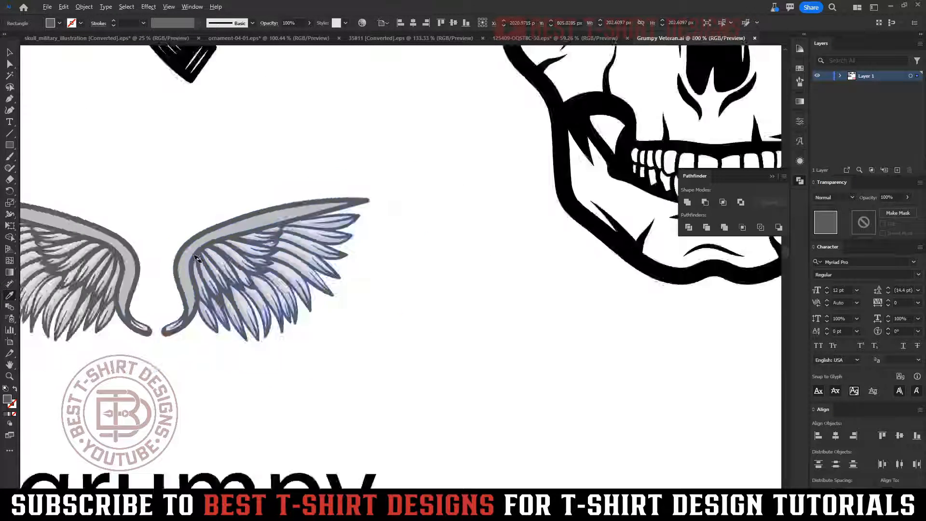
- Select everything sharing the square's gray fill, including the wings, and fill it with black
key(ctrl+6)
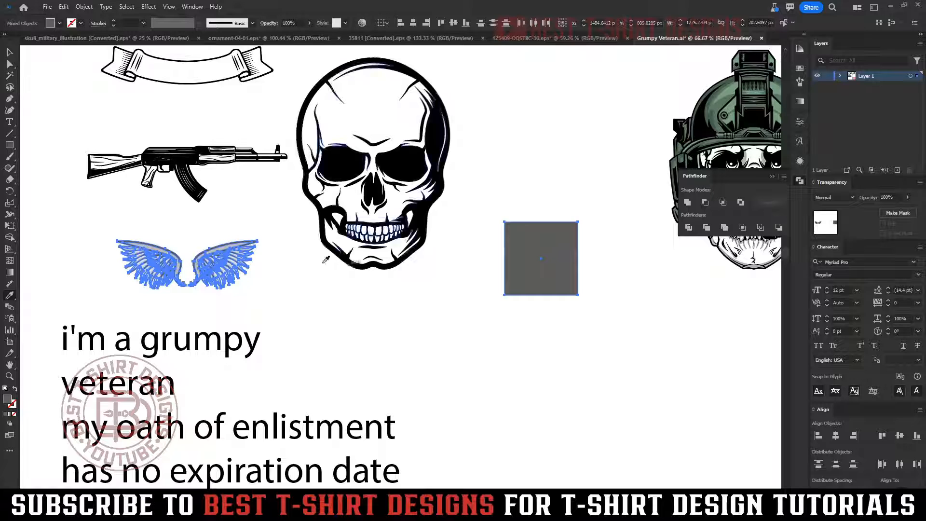
click(50, 24)
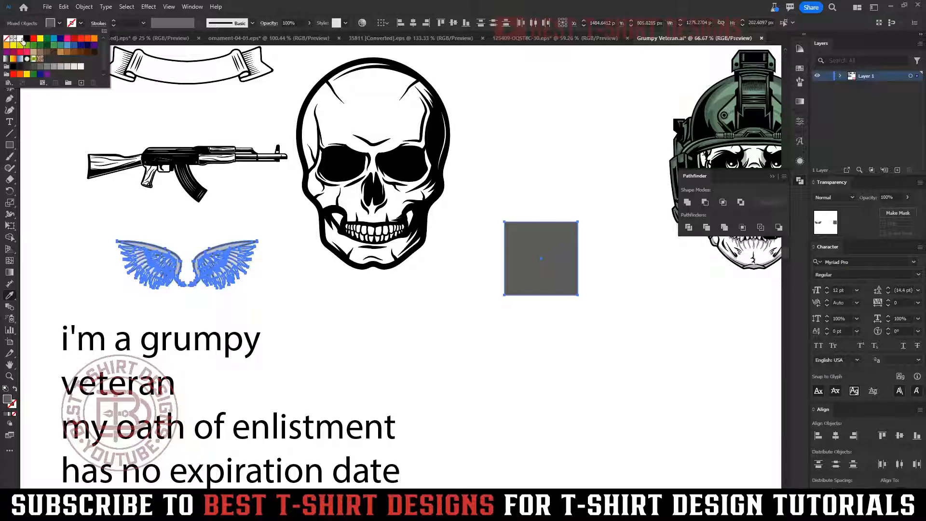
click(27, 39)
key(v)
click(411, 343)
- Delete the black sample square beside the plain skull
scroll(287, 256, down, 2)
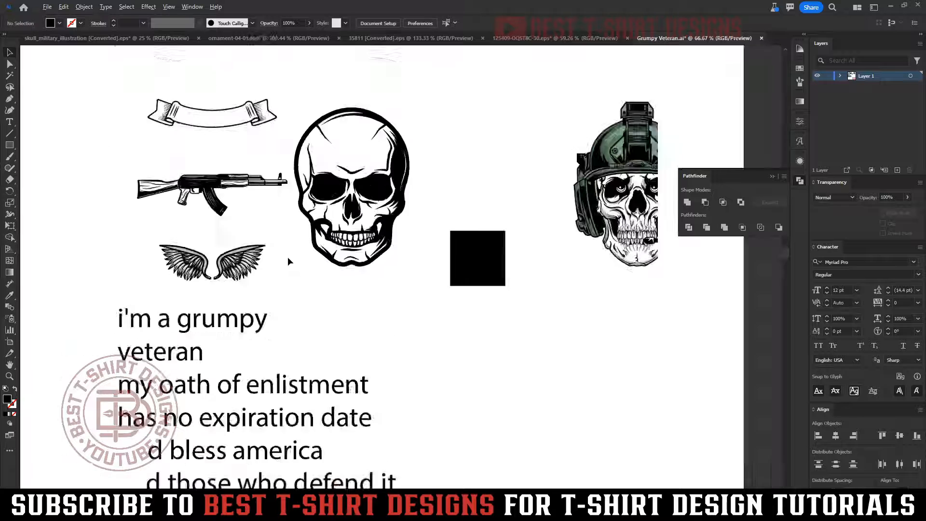
click(418, 266)
key(Delete)
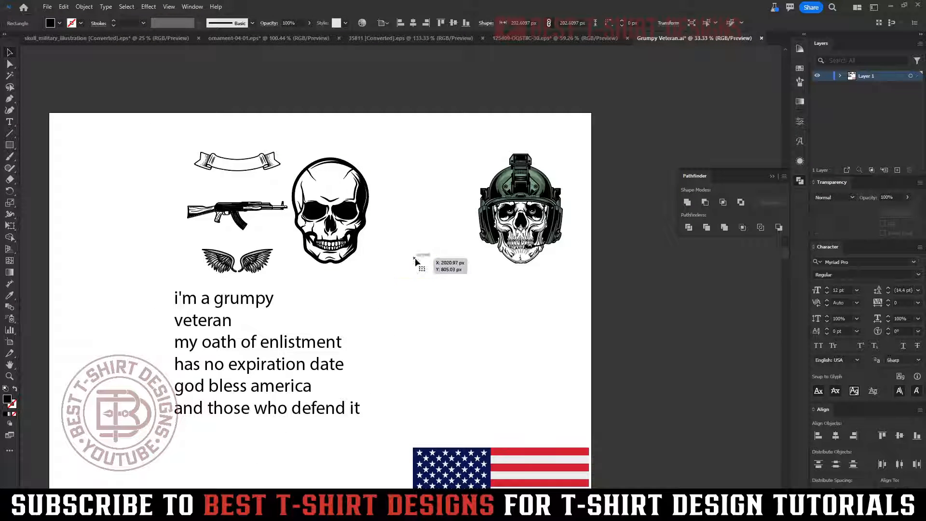
- Move the American flag off the artboard's right side and the text block to the artboard's left edge below the wings
scroll(485, 309, down, 2)
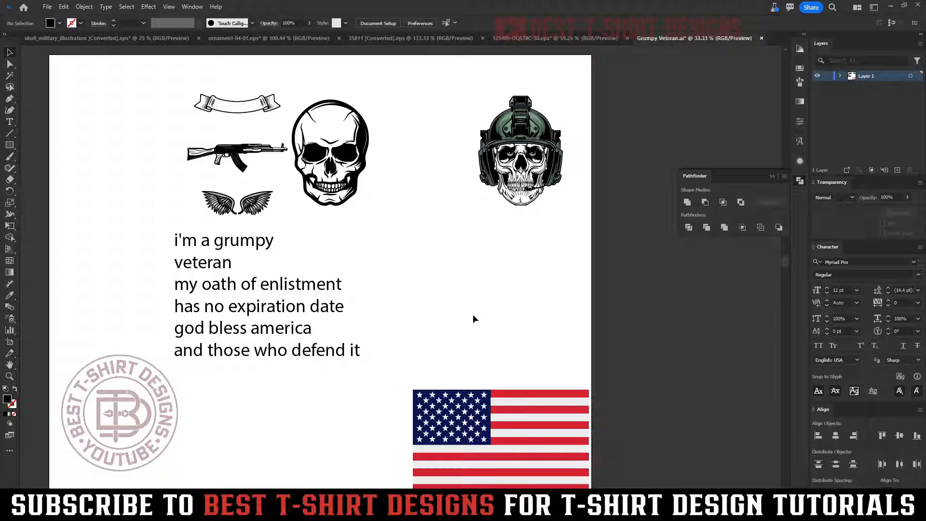
drag(464, 416, 692, 347)
click(205, 234)
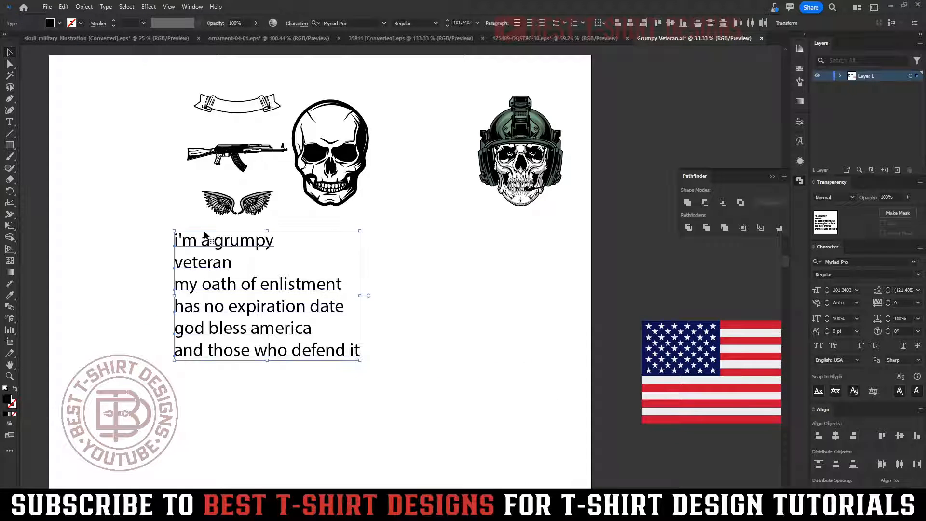
drag(204, 235, 94, 253)
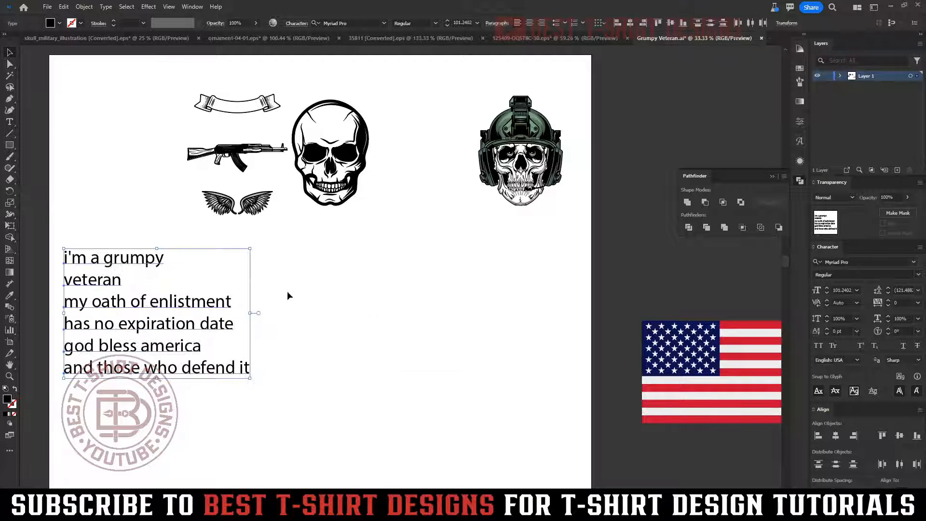
click(401, 294)
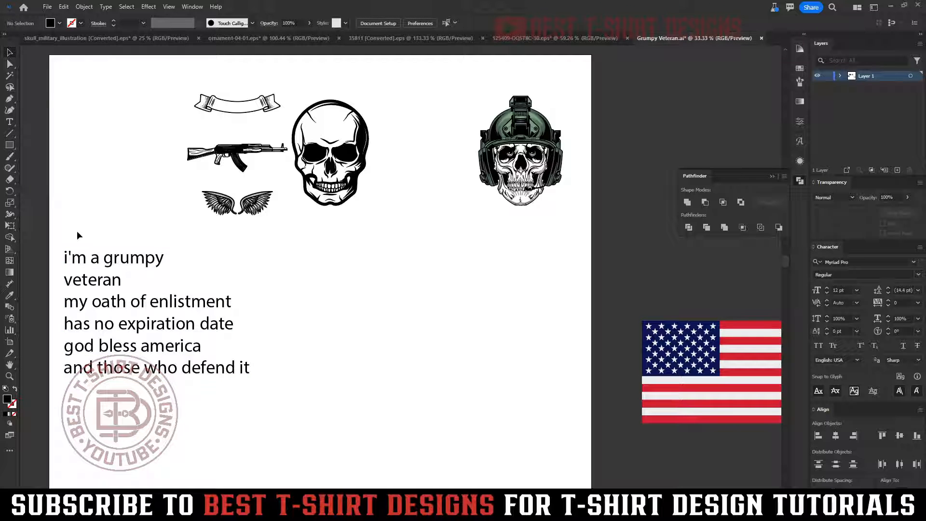
click(116, 256)
click(336, 287)
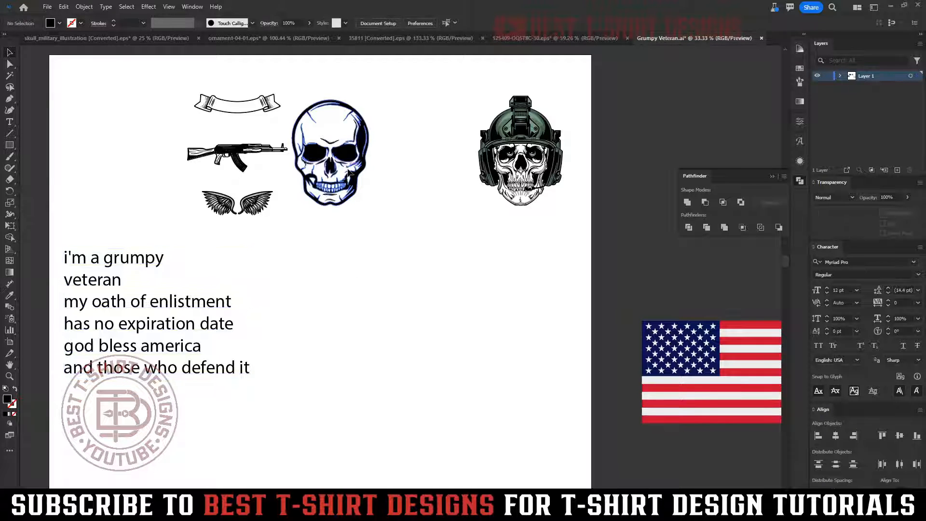
- Move the plain skull down into the empty area to the right of the text block
drag(350, 171, 357, 287)
click(465, 310)
scroll(390, 260, up, 1)
click(447, 270)
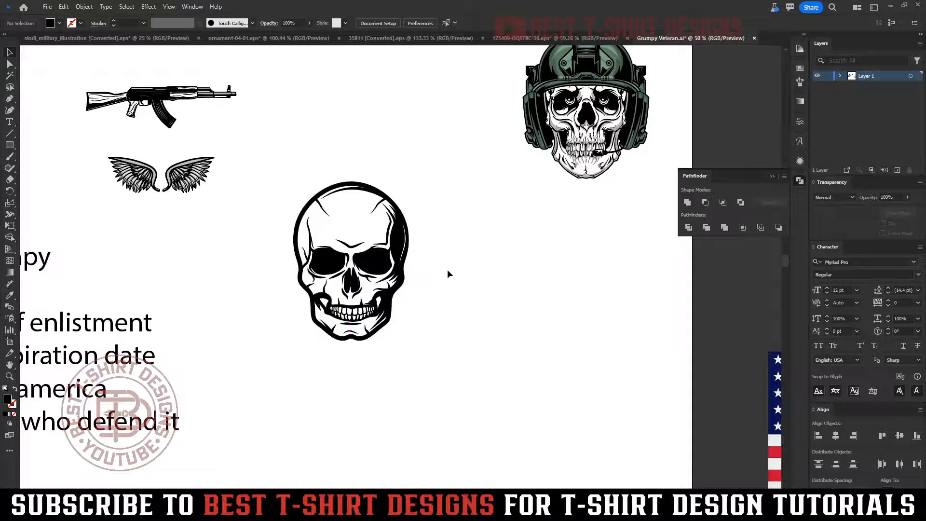
- Move the wings slightly down and right, leaving more space below the rifle
scroll(458, 279, up, 2)
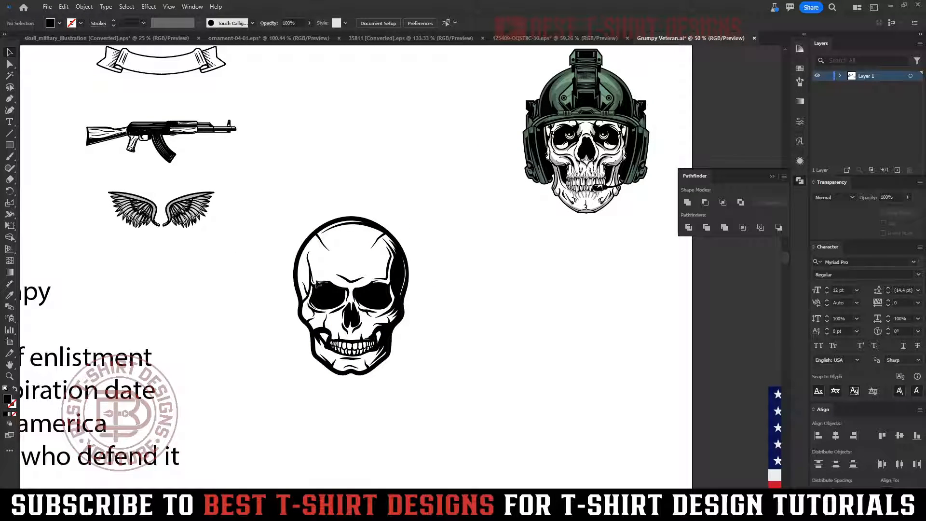
drag(208, 207, 259, 248)
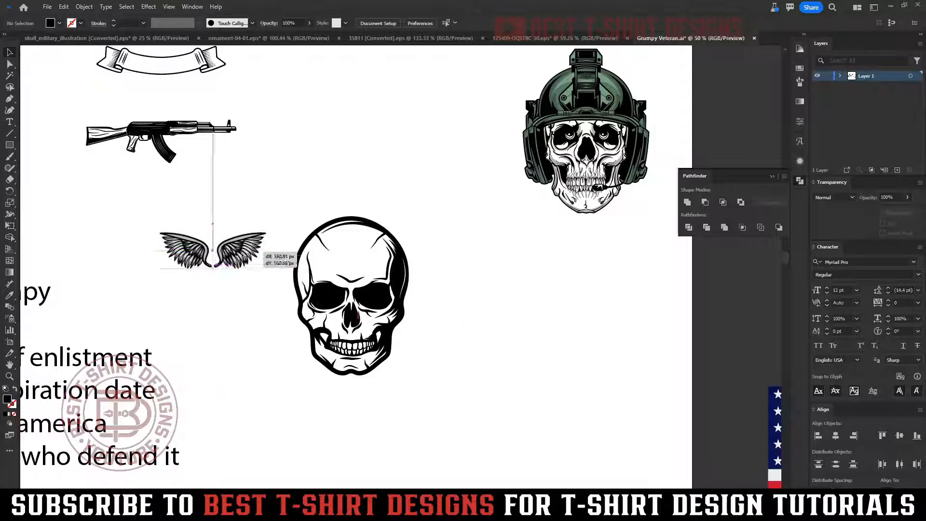
drag(213, 266, 170, 248)
scroll(300, 174, up, 3)
click(358, 237)
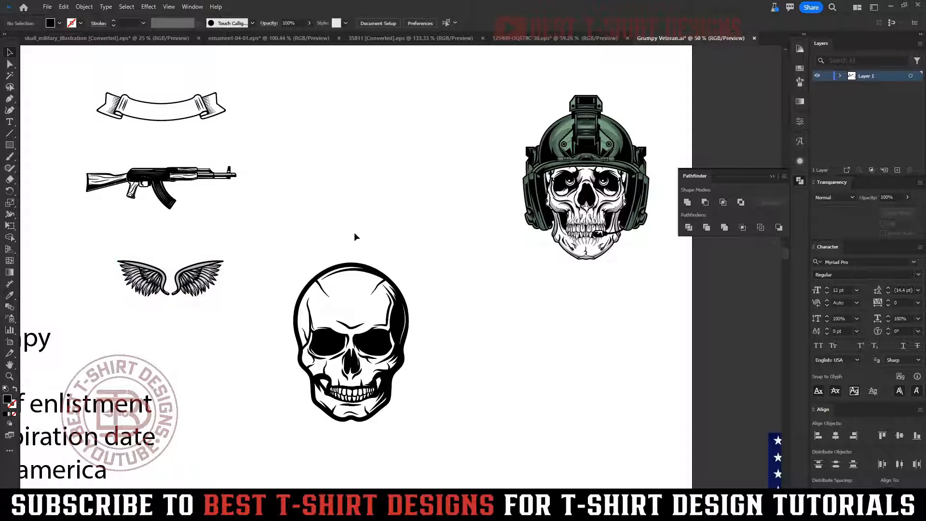
- Move the helmeted skull down and slightly left, away from the artboard's upper right corner
click(559, 252)
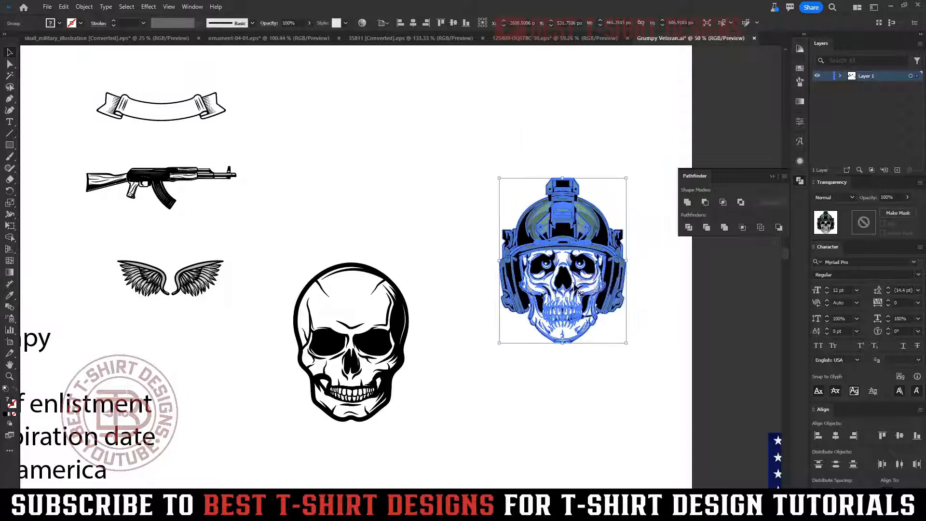
click(676, 281)
key(ctrl+1)
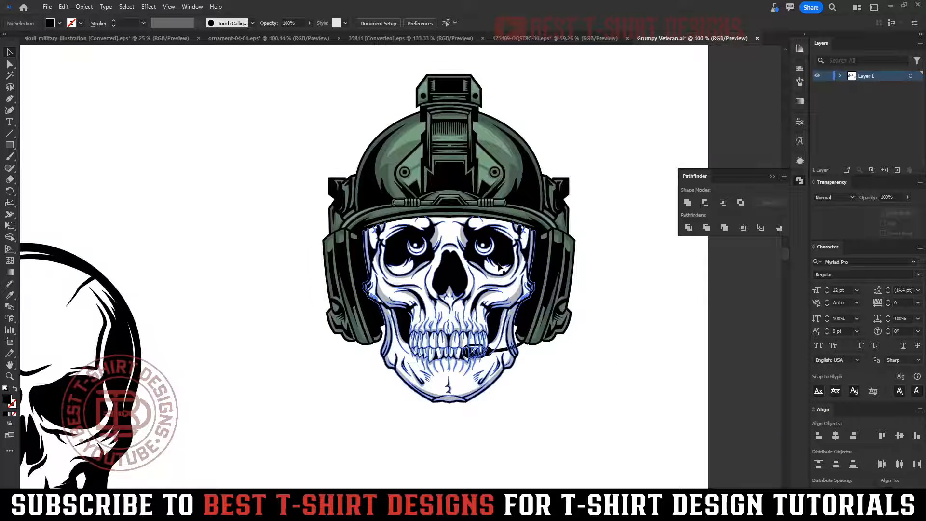
- Open the helmeted skull's group and delete the skull face artwork from inside the helmet
double_click(512, 270)
drag(507, 258, 442, 438)
key(Delete)
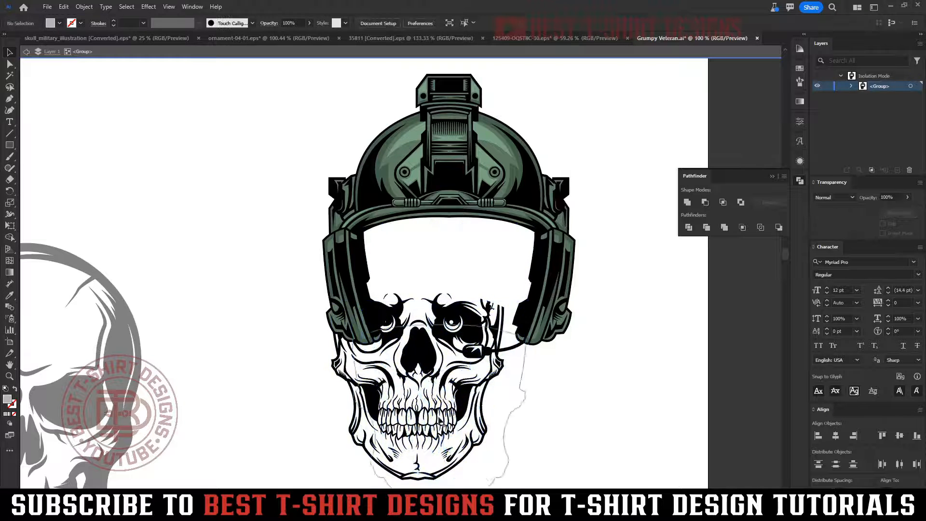
drag(427, 366, 620, 427)
key(Delete)
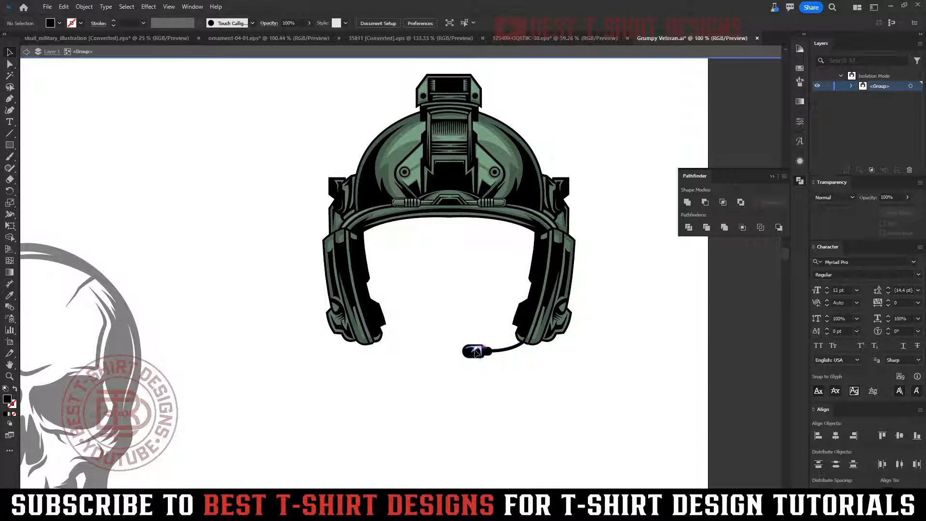
- Delete the highlight detail on the headset microphone so it is solid black
click(475, 352)
key(Delete)
scroll(431, 279, up, 2)
double_click(620, 385)
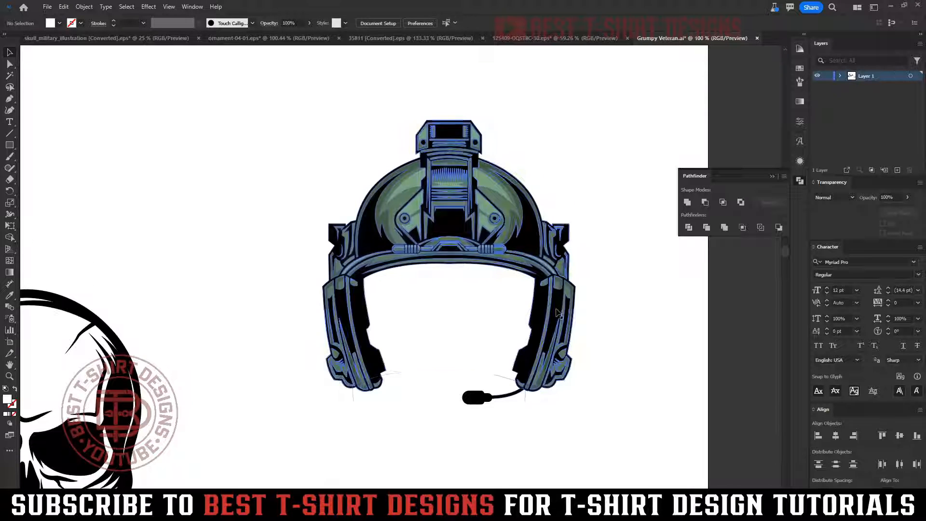
- Delete the leftover white skull-shaped backing beneath the helmet from its group
click(558, 313)
scroll(530, 316, down, 3)
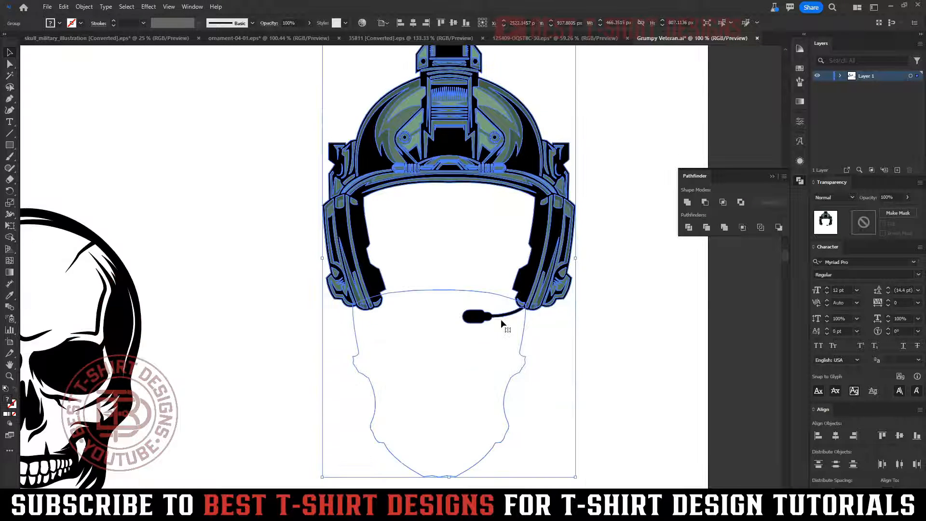
double_click(489, 361)
key(Delete)
double_click(489, 362)
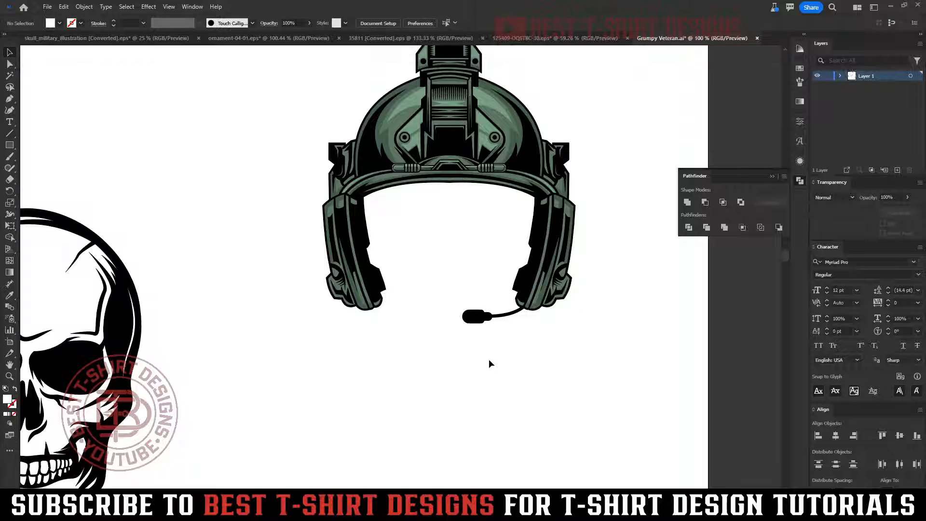
- Move the helmet off the artboard's right side onto the empty pasteboard
scroll(379, 266, down, 4)
drag(395, 235, 555, 230)
scroll(633, 203, up, 3)
click(492, 219)
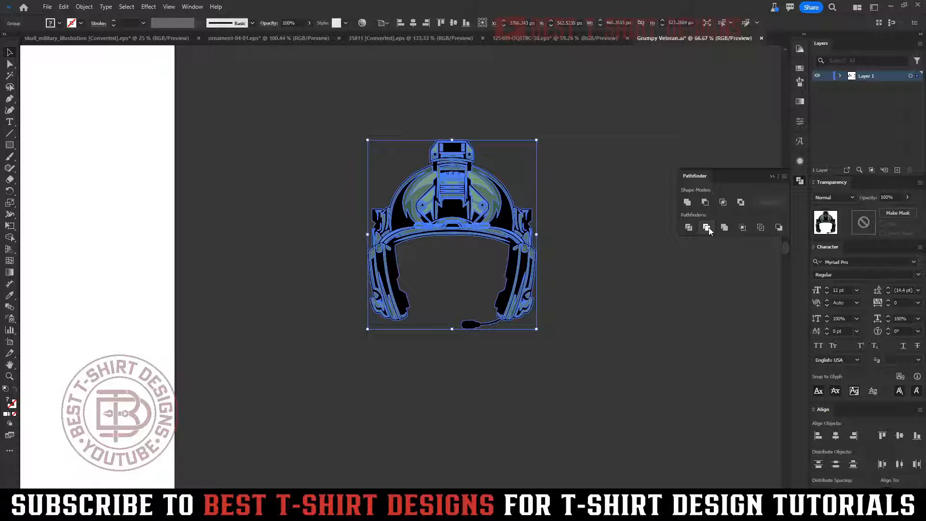
click(569, 287)
- Remove all green shapes from the helmet group, keeping only its black line art in place
double_click(499, 226)
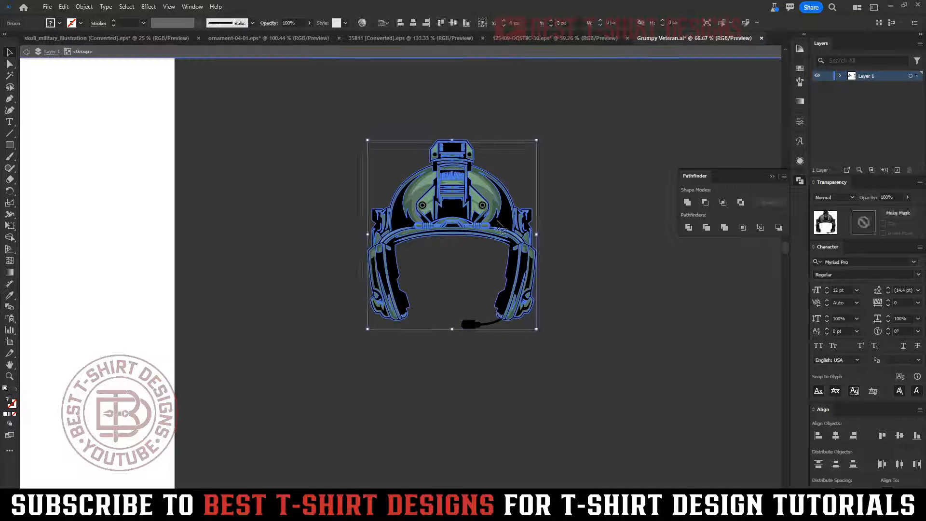
scroll(546, 180, up, 2)
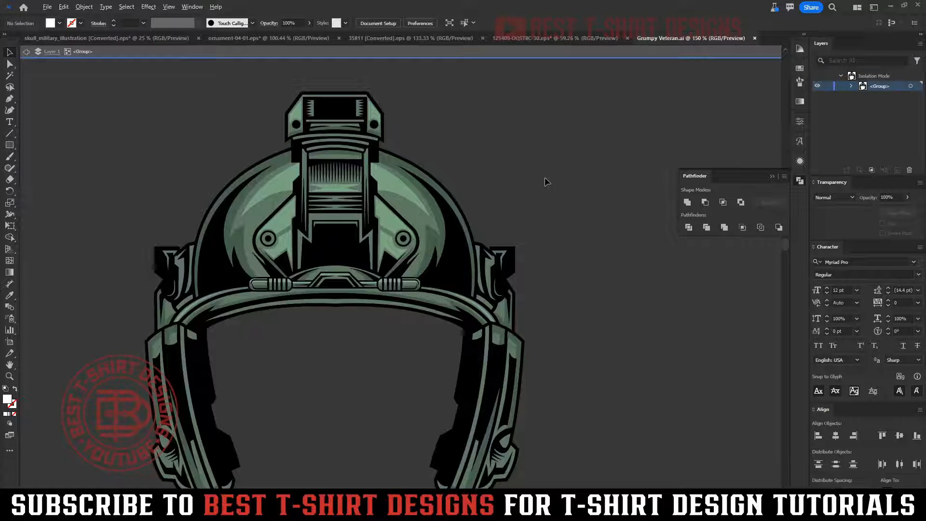
click(458, 280)
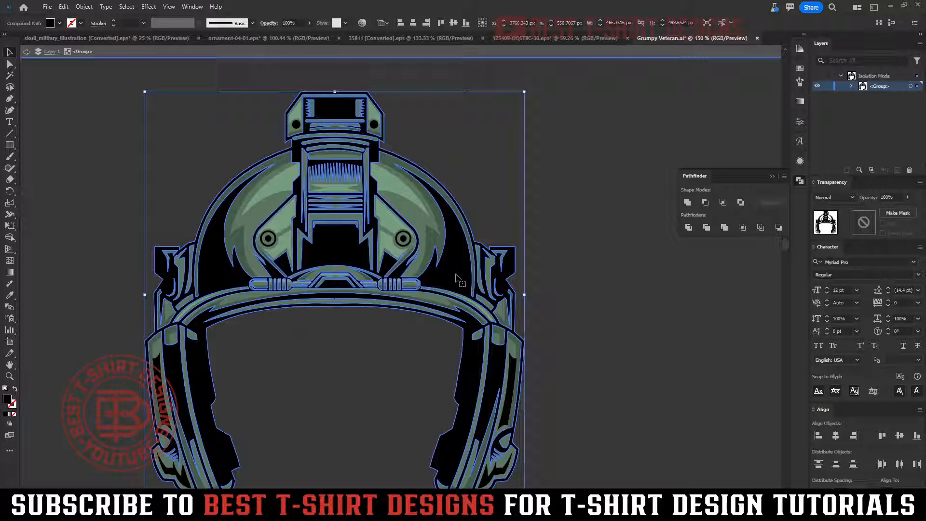
key(a)
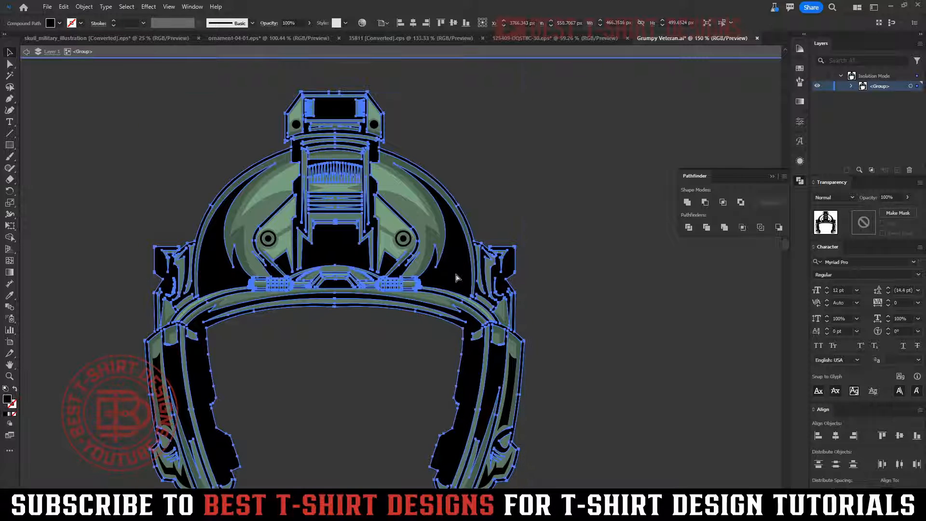
key(v)
scroll(443, 149, down, 1)
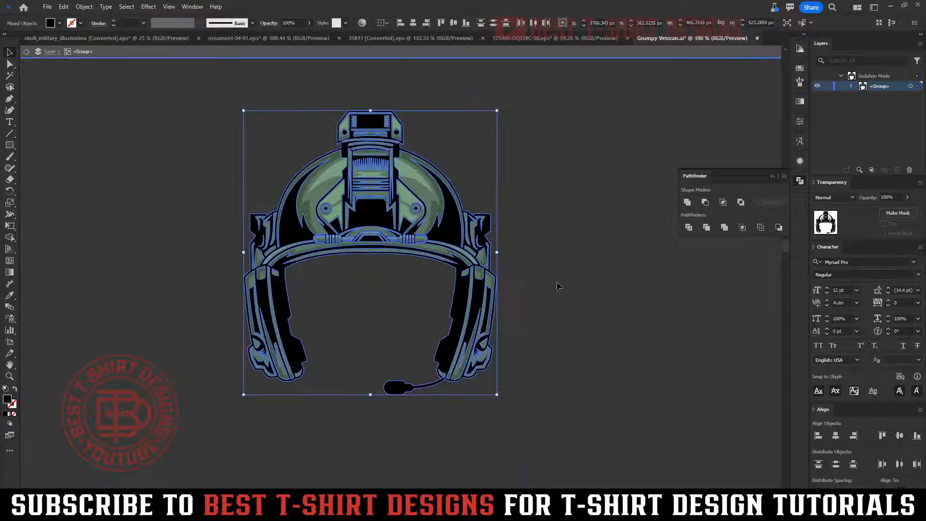
key(Delete)
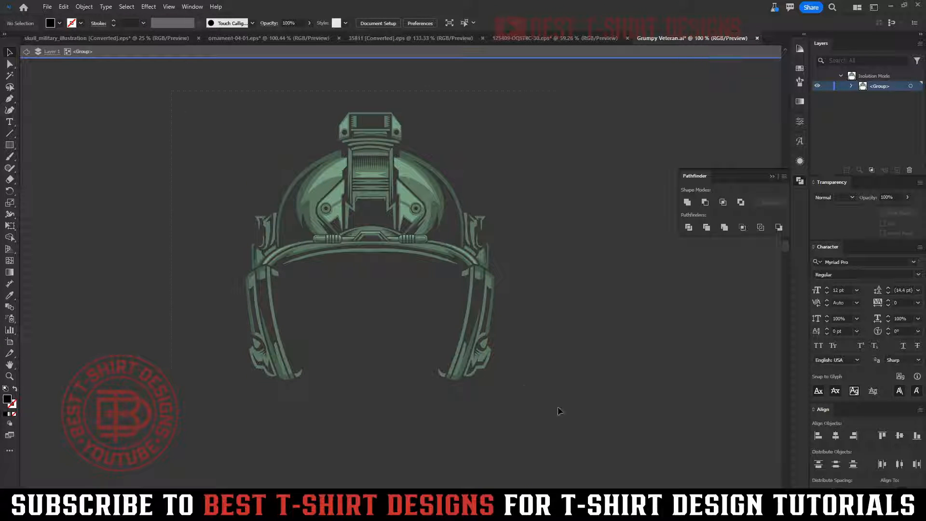
key(ctrl+a)
key(Delete)
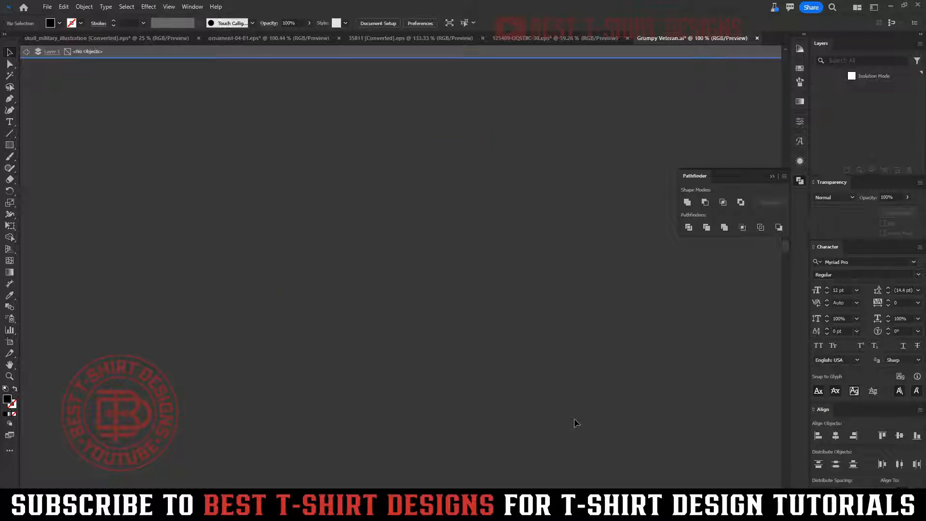
key(ctrl+z)
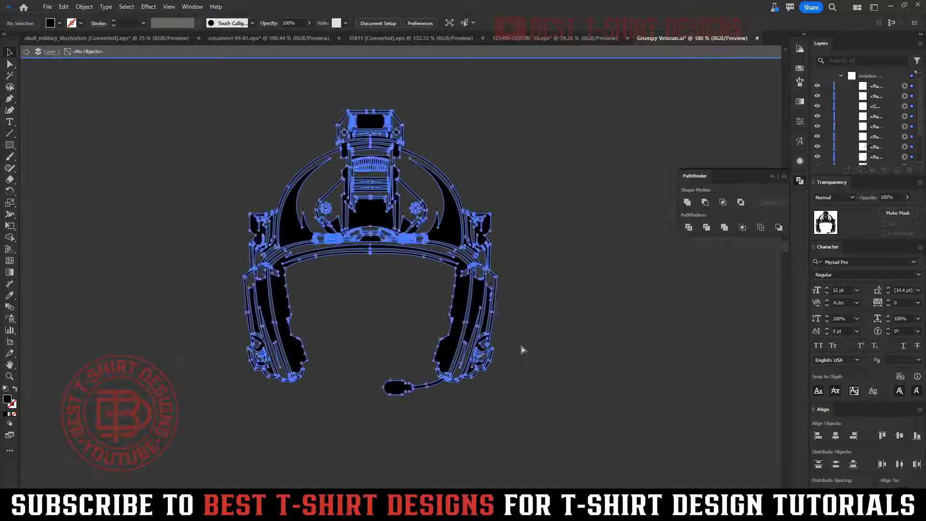
click(548, 321)
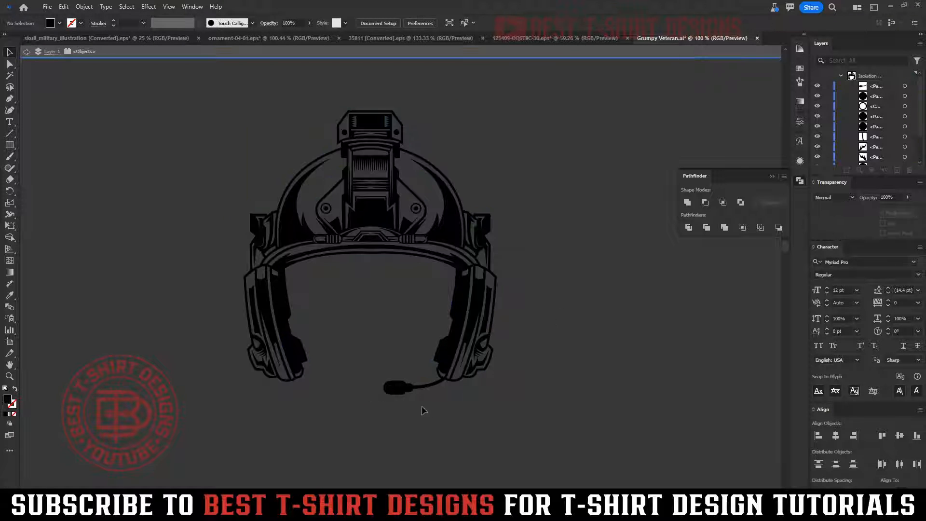
- Delete the black headset microphone and its boom from the helmet
scroll(417, 391, up, 3)
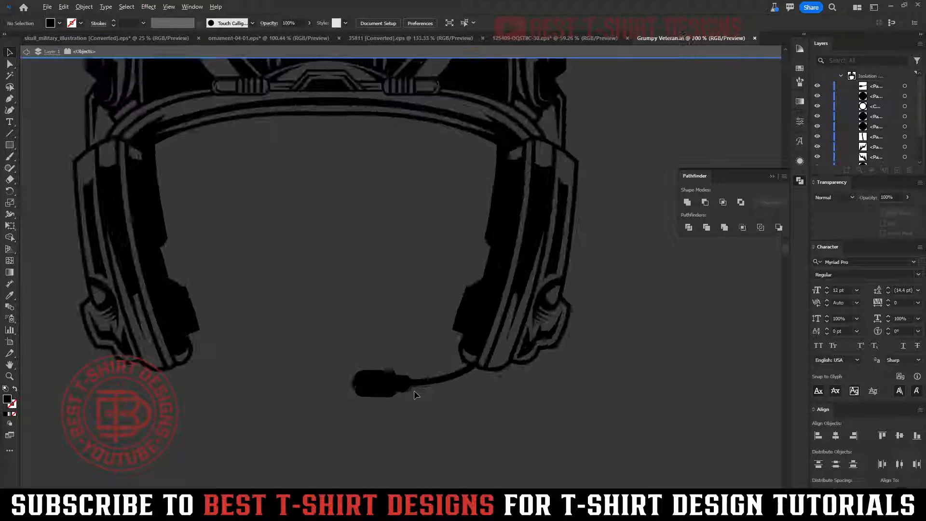
click(416, 385)
key(Delete)
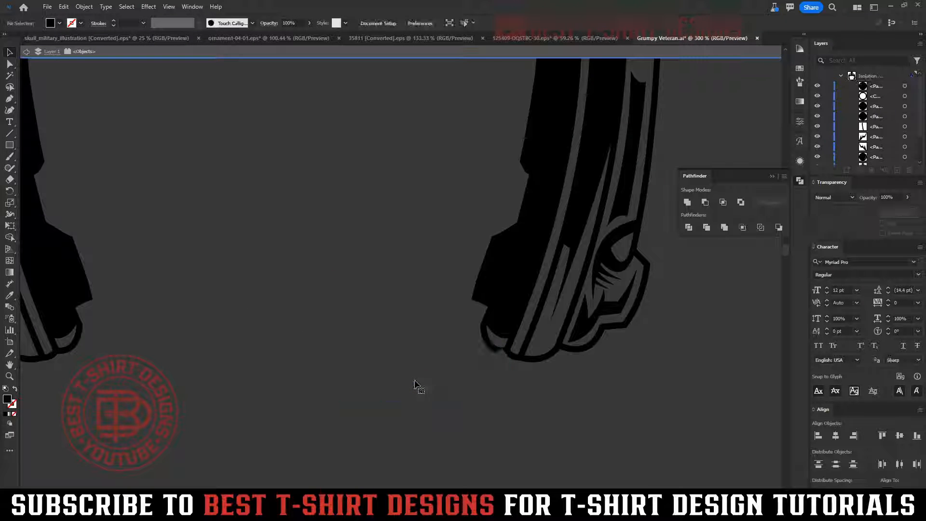
- Draw a small black patch with the Pen tool to close the outline gap where the microphone boom met the ear cup
scroll(556, 365, up, 3)
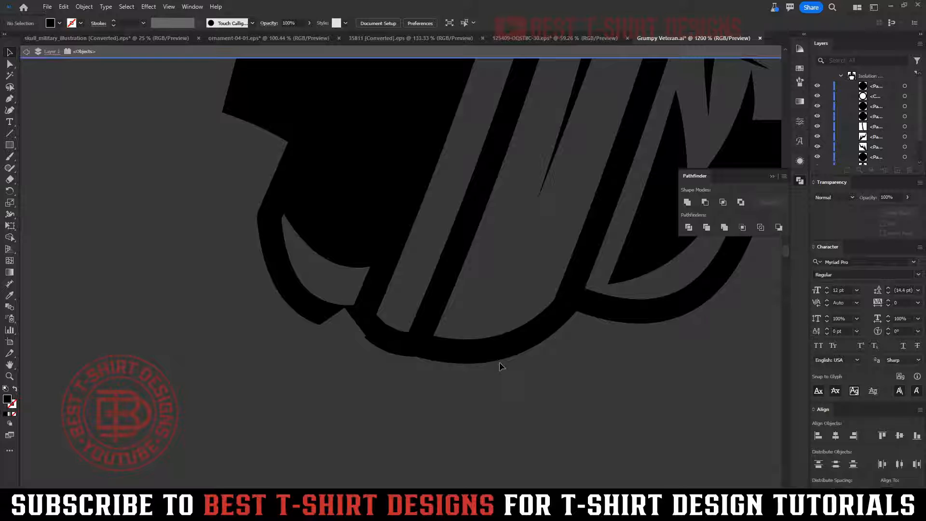
key(p)
click(358, 334)
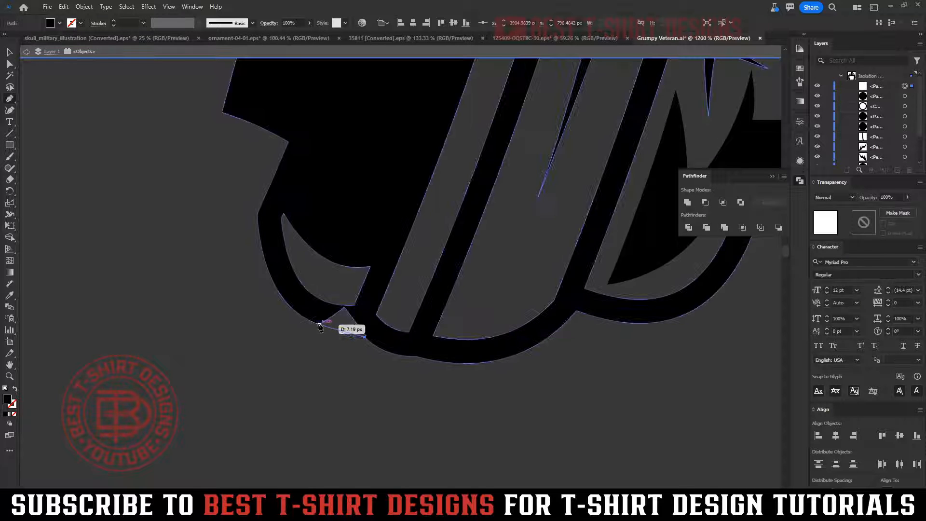
drag(320, 325, 303, 309)
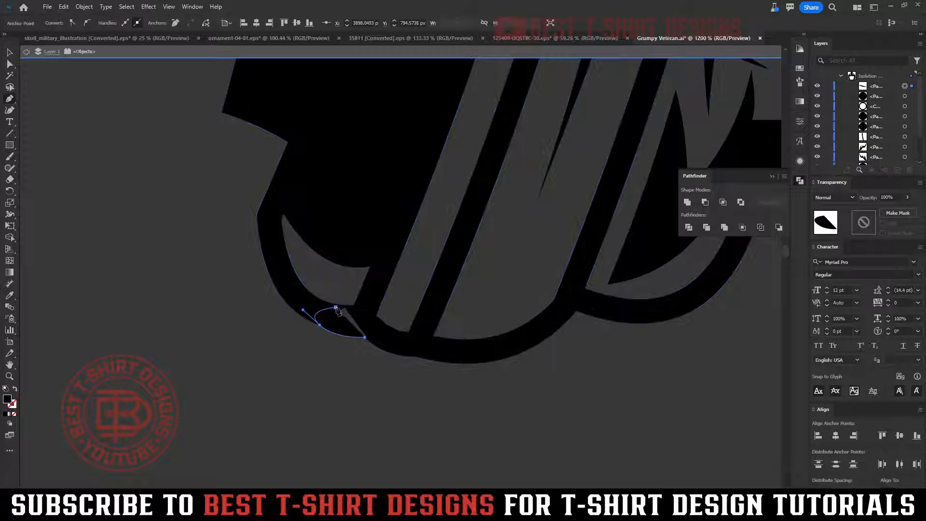
scroll(340, 313, up, 3)
click(338, 294)
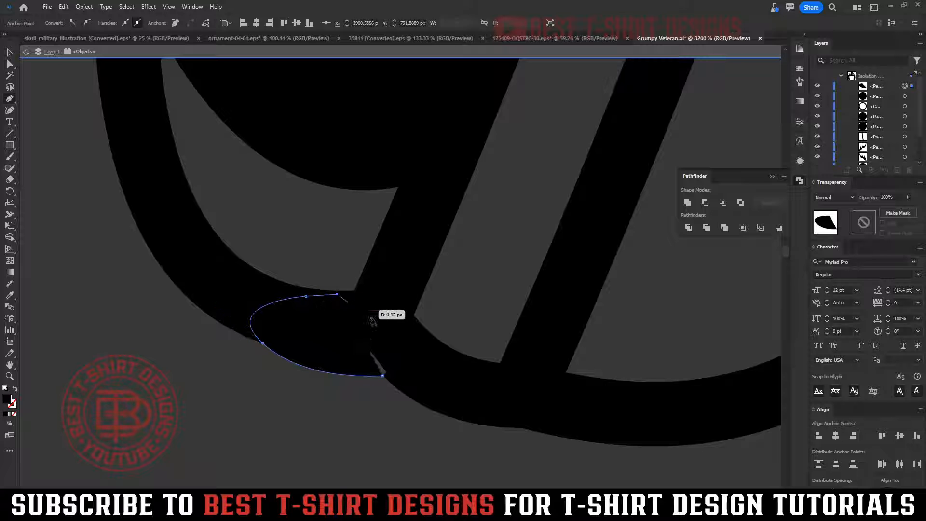
click(382, 325)
click(404, 360)
click(405, 382)
click(404, 383)
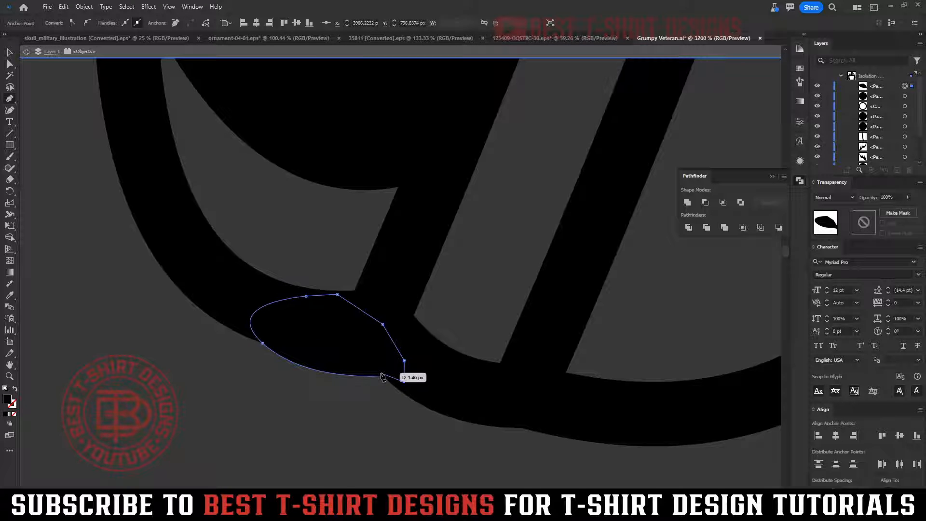
key(v)
scroll(475, 310, down, 5)
click(492, 384)
scroll(492, 384, down, 5)
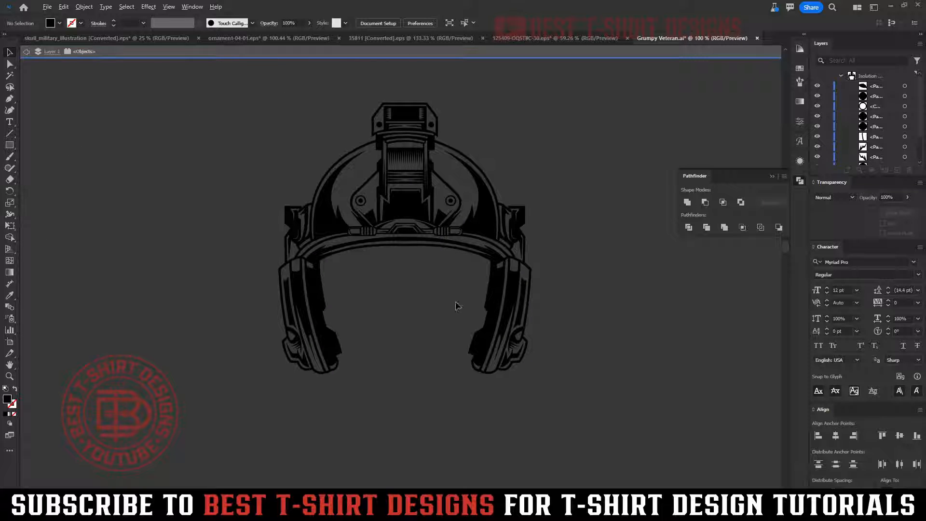
- Leave the isolated artwork and group all the black helmet parts together
scroll(458, 306, down, 2)
double_click(563, 334)
click(495, 272)
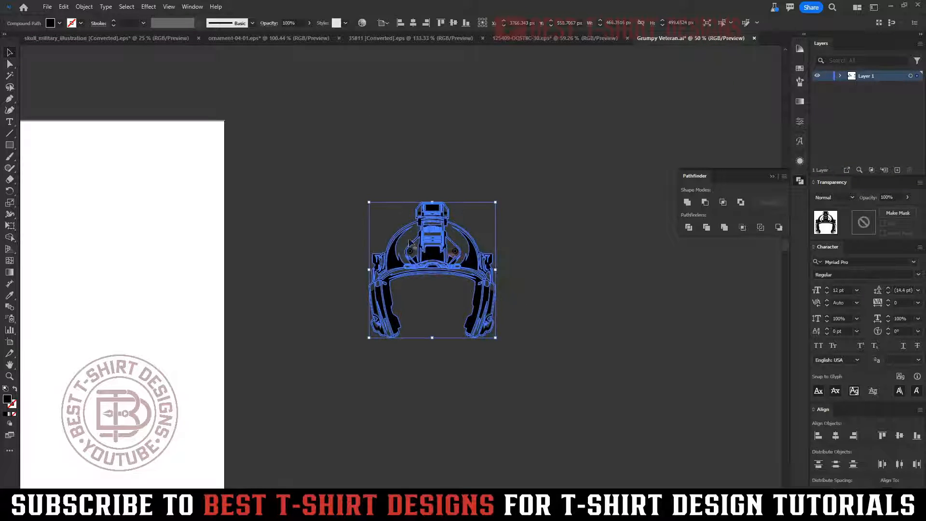
drag(314, 168, 579, 398)
key(ctrl+g)
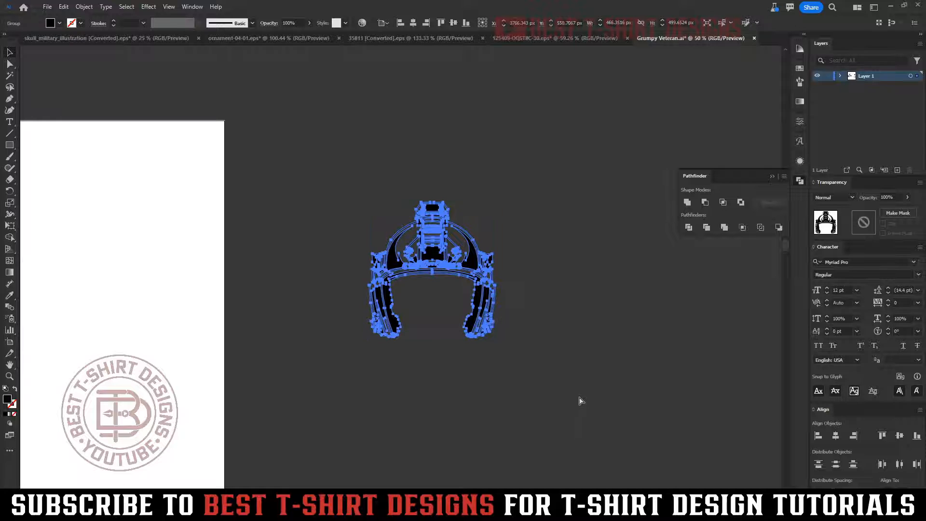
- Move the grouped helmet back onto the artboard's upper right area, above the plain skull
scroll(580, 400, down, 1)
drag(531, 336, 340, 329)
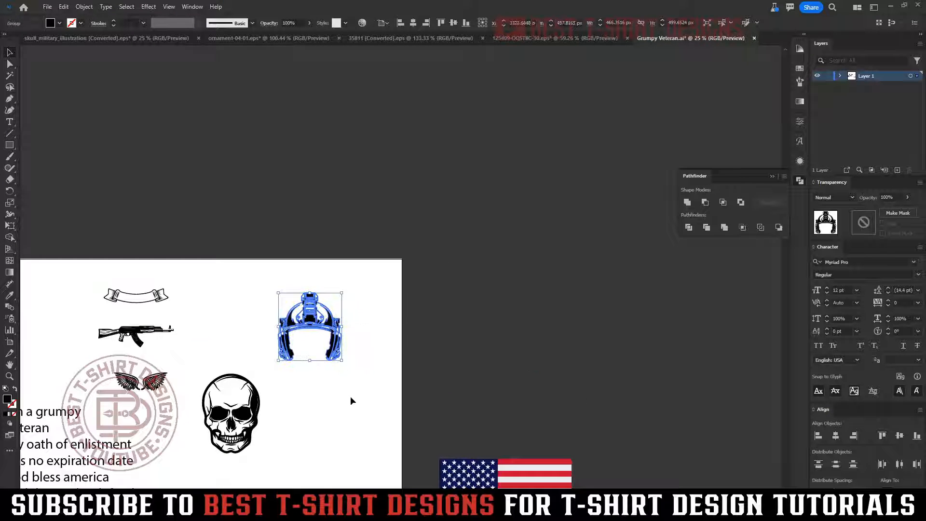
click(350, 400)
scroll(294, 398, up, 1)
- Place the plain skull inside the helmet and scale it to about 371 × 511 px so the face fits the opening
drag(211, 413, 352, 299)
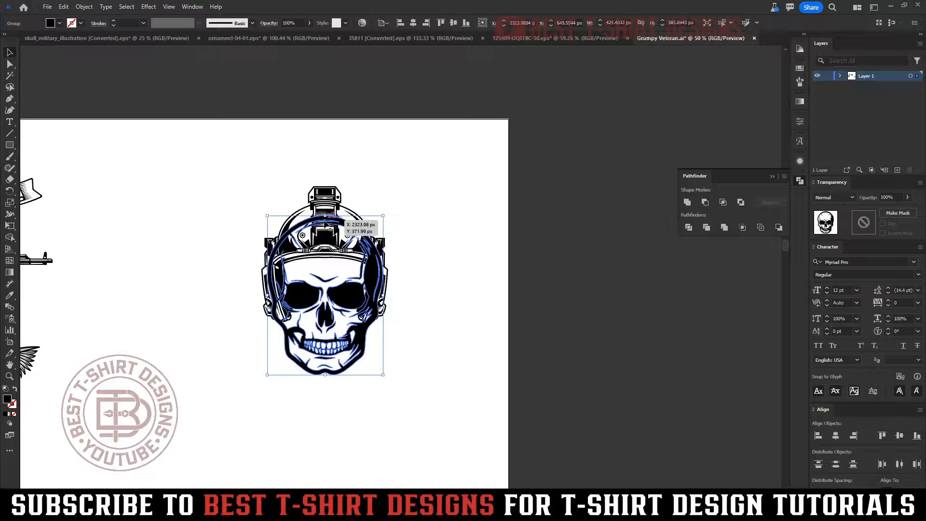
drag(325, 216, 326, 232)
key(shift+Up)
key(shift+Up)
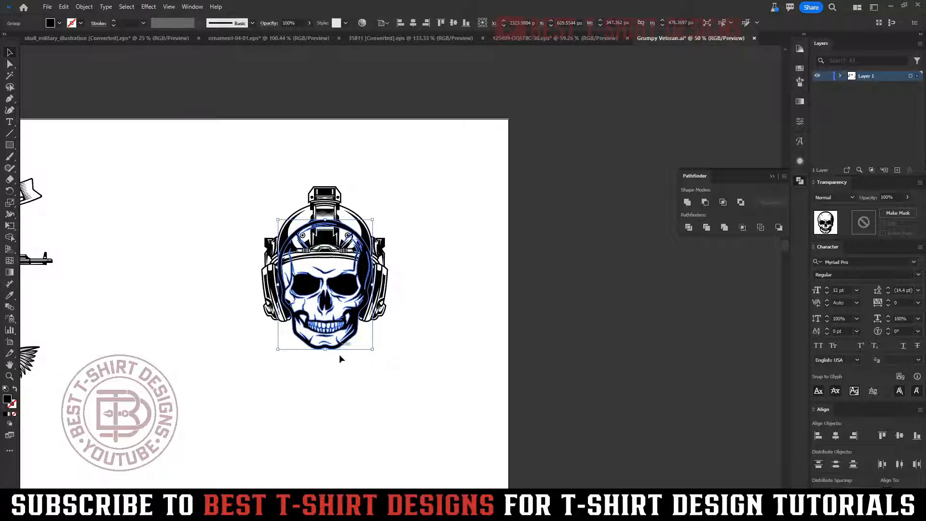
drag(326, 352, 326, 360)
drag(438, 366, 340, 289)
click(398, 248)
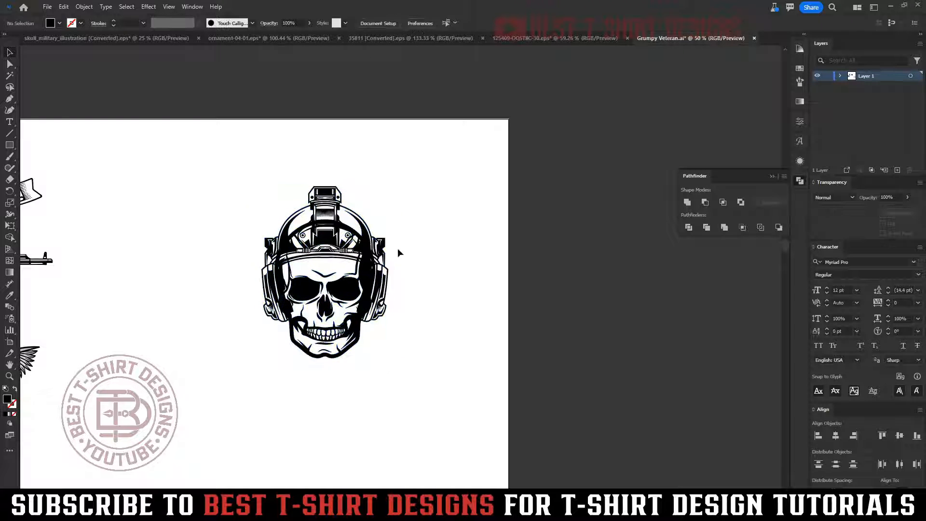
- Fill the skull with red to distinguish it from the helmet, and save the document
scroll(324, 298, up, 1)
click(324, 297)
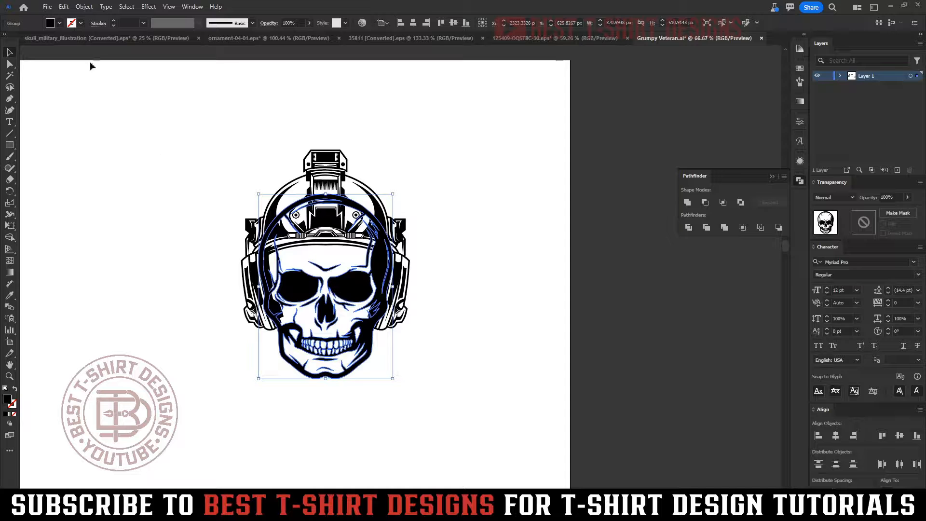
click(59, 23)
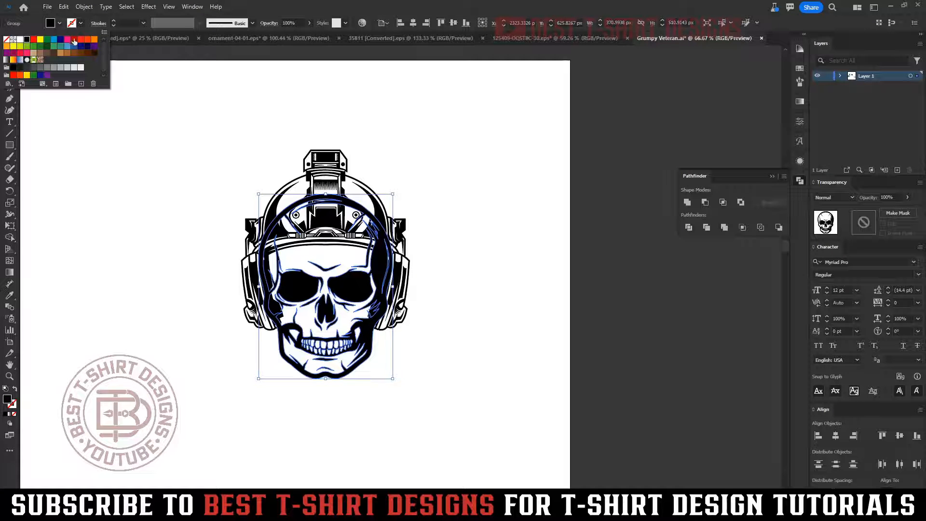
click(73, 40)
click(508, 378)
click(510, 377)
key(ctrl+s)
scroll(270, 263, up, 1)
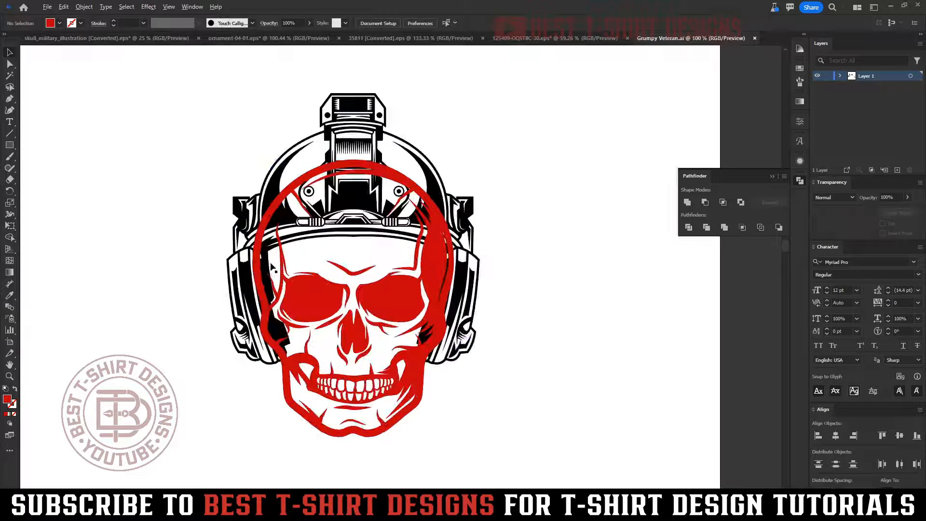
- Bring the black helmet to the front of the red skull, keeping the helmet selected
click(469, 291)
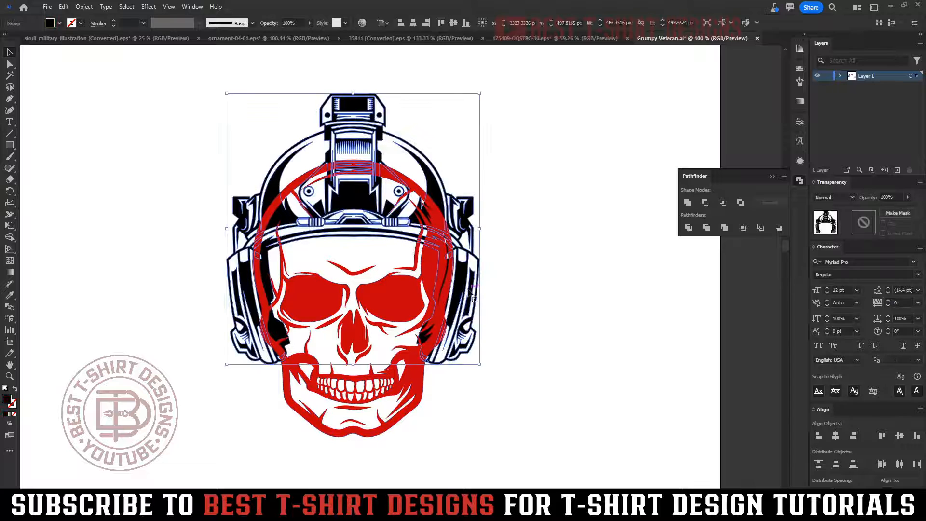
key(ctrl+shift+bracketright)
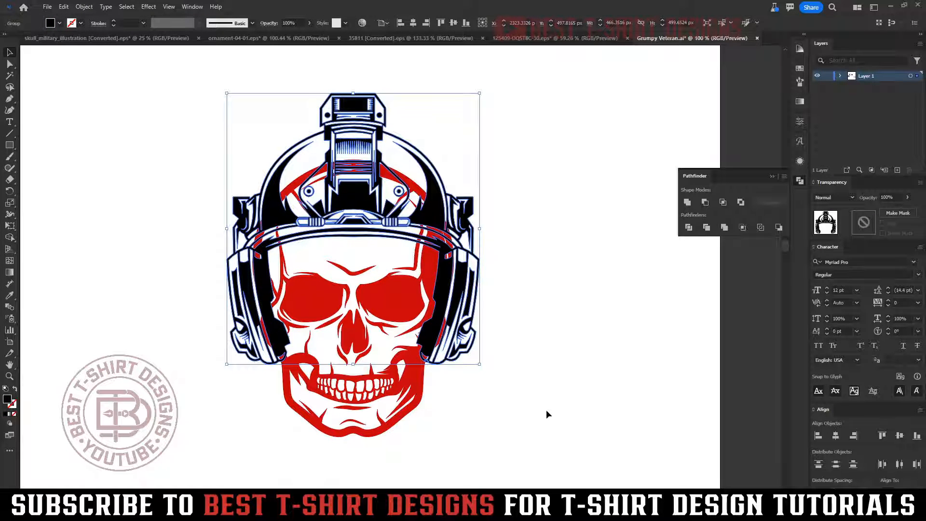
click(546, 410)
click(475, 290)
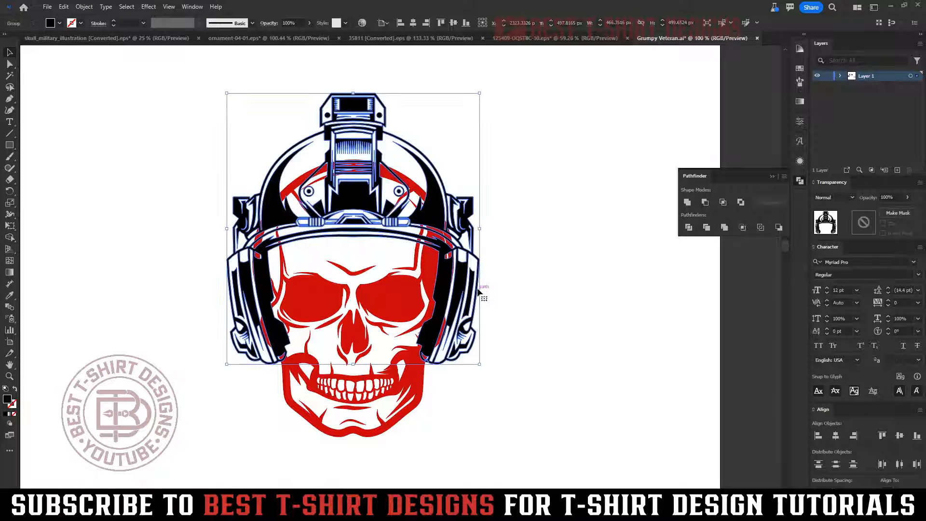
- Enlarge the black helmet from its center to about 483 × 517 px around the red skull
drag(480, 229, 485, 229)
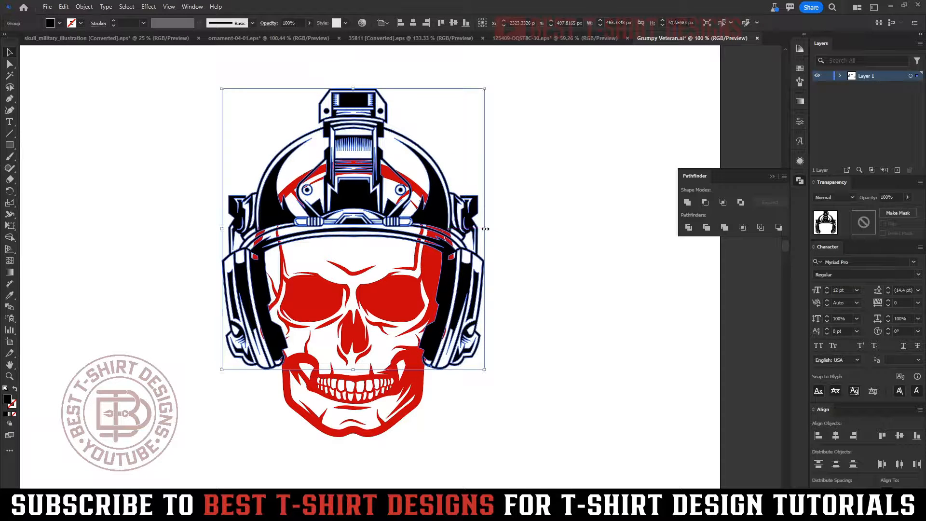
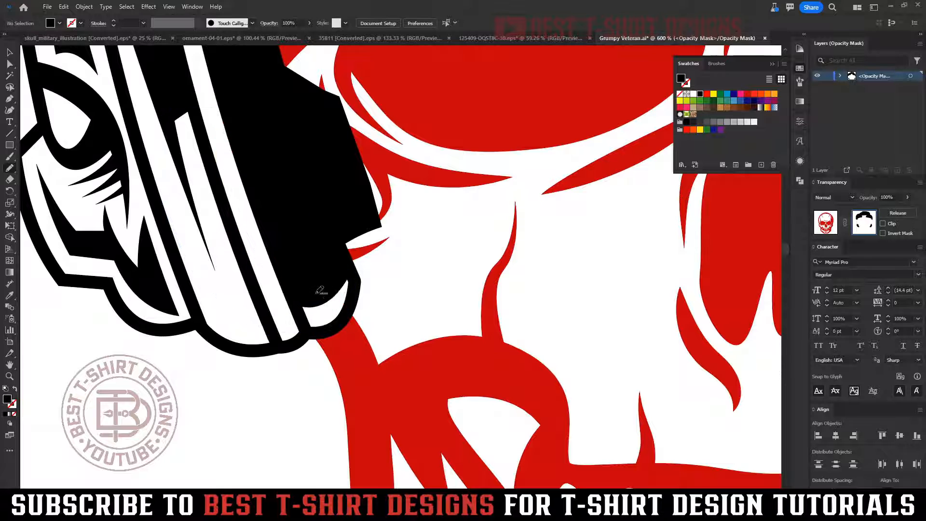
- Leave the skull's opacity mask editing and fill the masked skull with black
scroll(271, 258, down, 4)
scroll(475, 330, down, 2)
key(v)
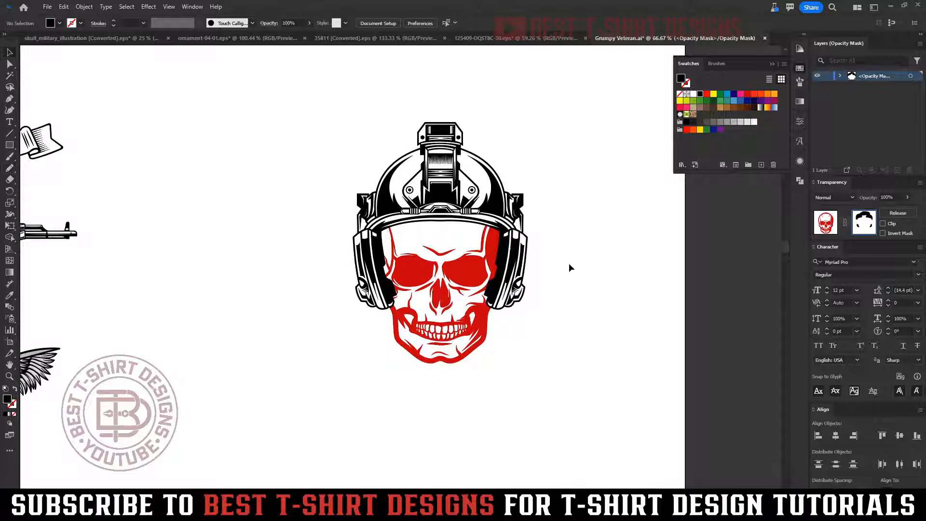
scroll(569, 242, up, 1)
click(831, 227)
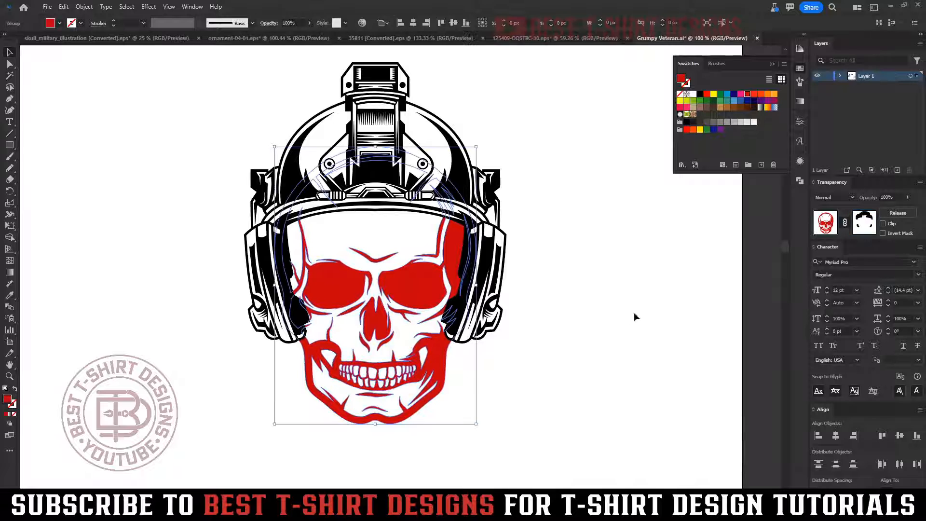
click(700, 94)
click(593, 257)
- Group the helmet and the skull into one object
key(ctrl+minus)
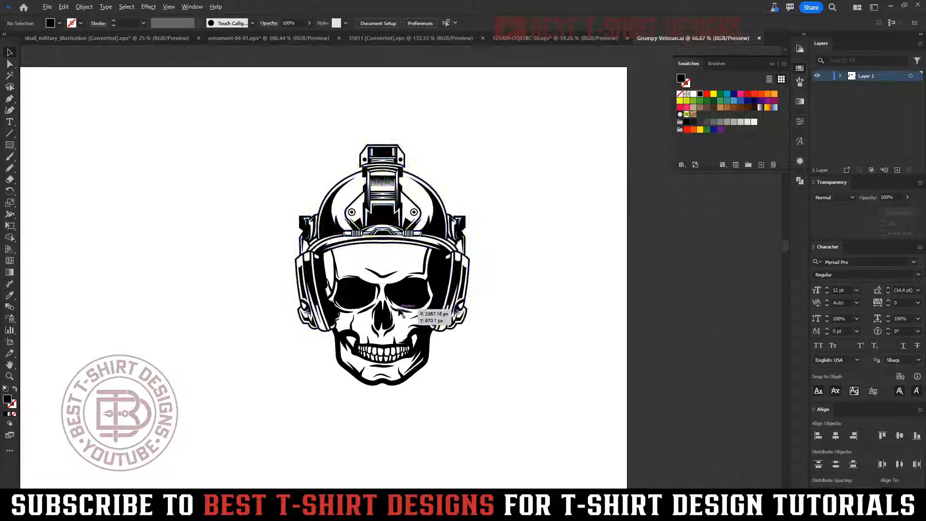
key(ctrl+minus)
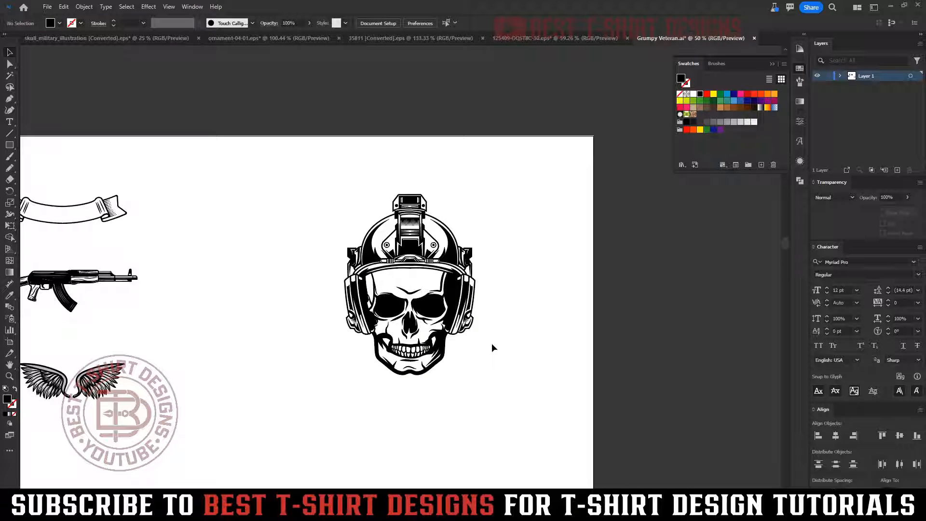
key(ctrl+plus)
drag(549, 391, 264, 197)
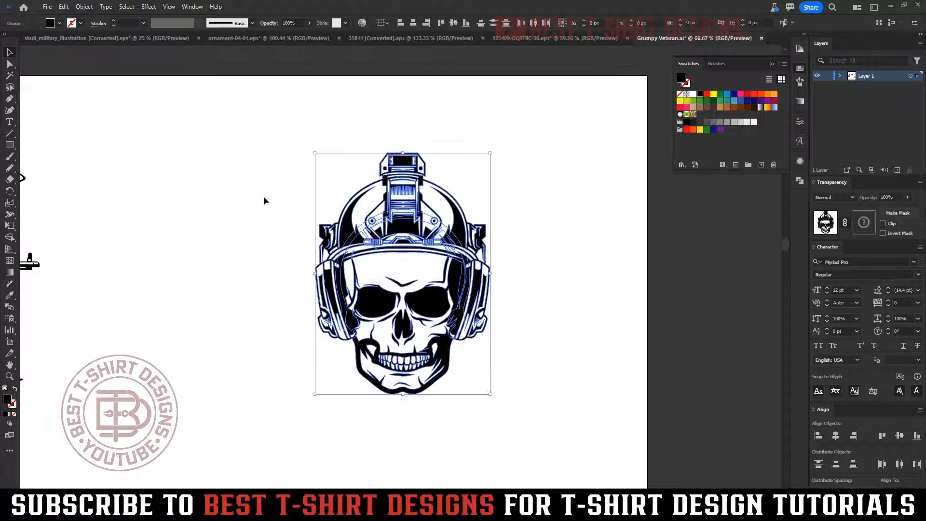
key(ctrl+shift+g)
click(264, 197)
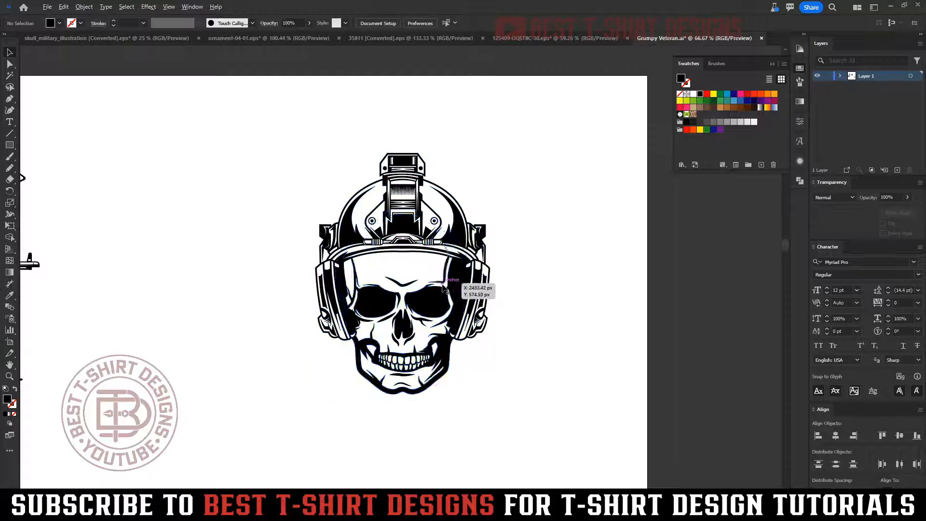
- Move the grouped helmeted skull slightly left and up on the artboard
key(ctrl+minus)
key(ctrl+minus)
click(445, 295)
drag(445, 296, 420, 271)
click(478, 307)
click(497, 284)
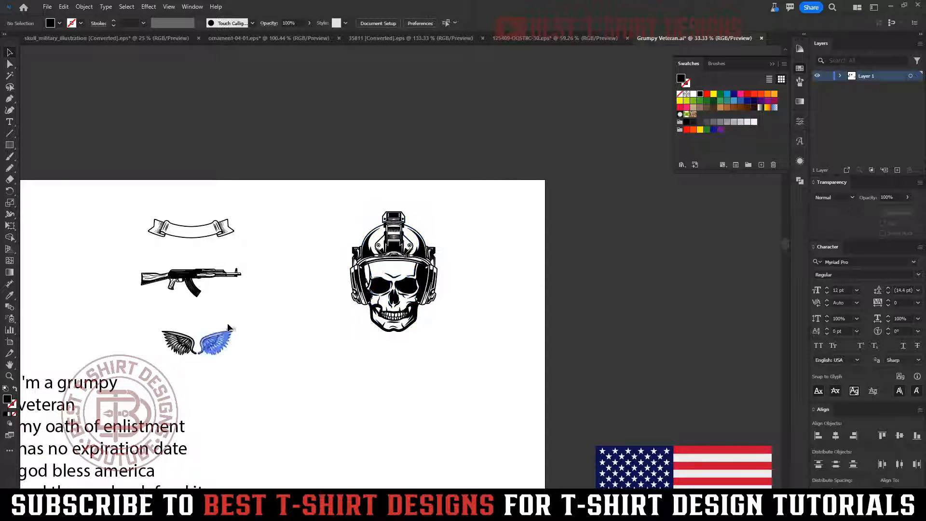
- Place the rifle diagonally across the helmeted skull, rotated and enlarged to about 846 × 620 px, and duplicate it in place
drag(212, 282, 448, 237)
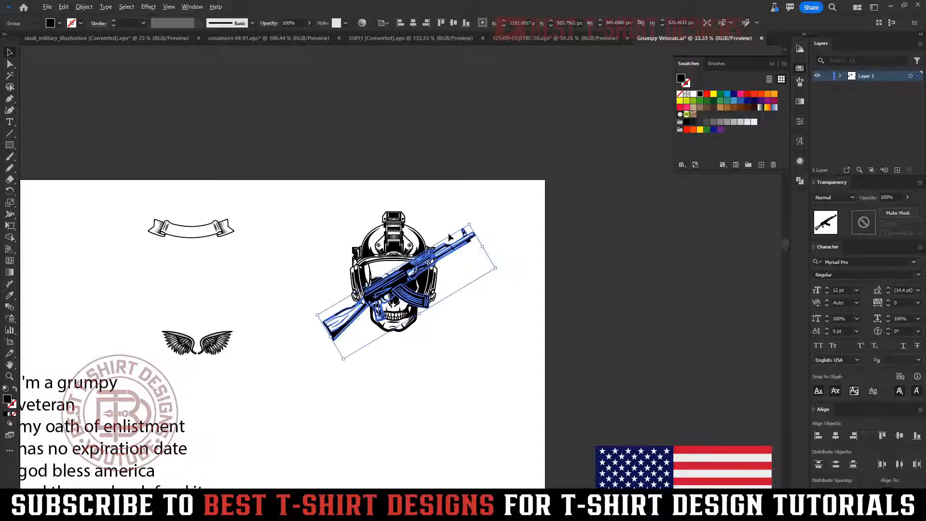
scroll(448, 234, up, 1)
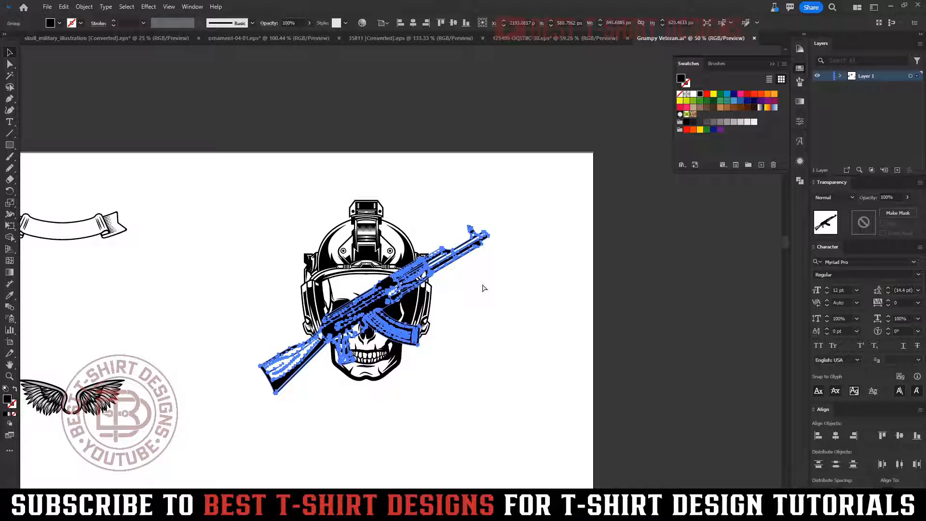
click(466, 317)
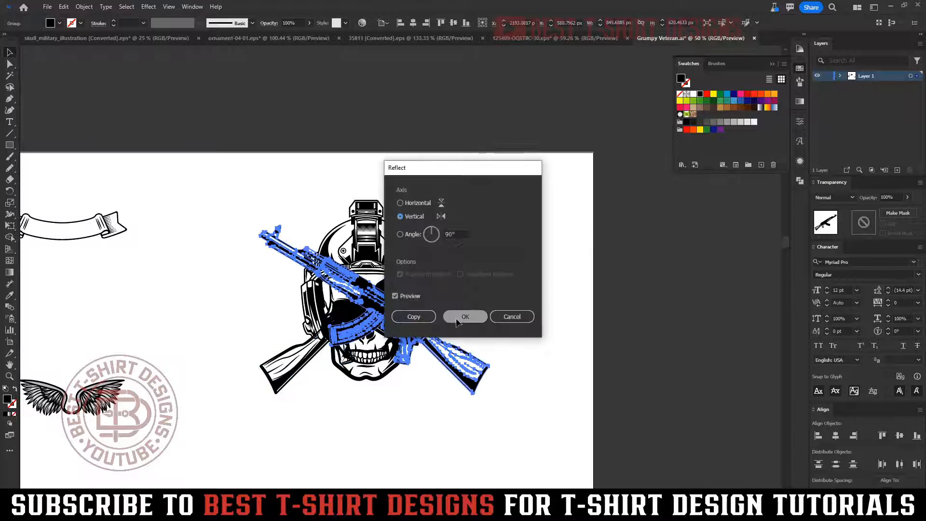
click(514, 331)
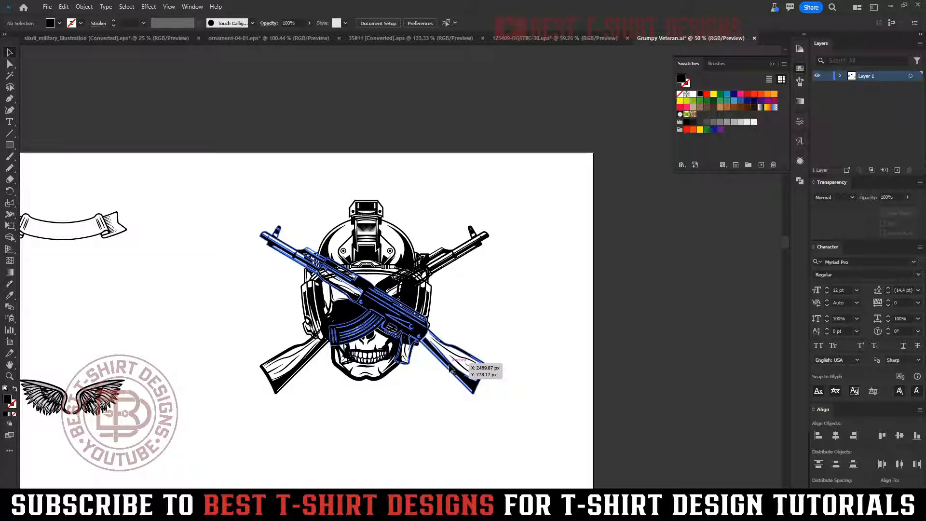
key(ctrl+z)
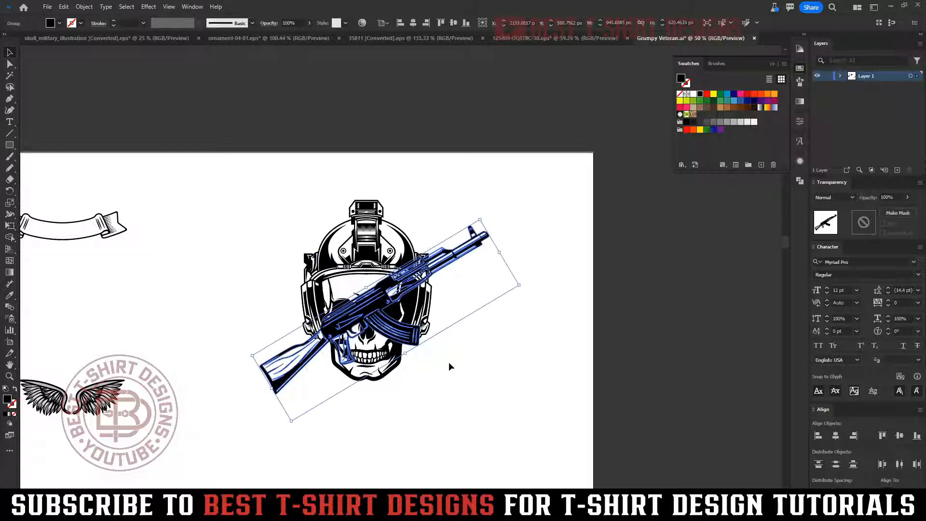
- Reflect the duplicate rifle across the vertical axis to cross the original, and group the two rifles
right_click(443, 272)
mouse_move(482, 430)
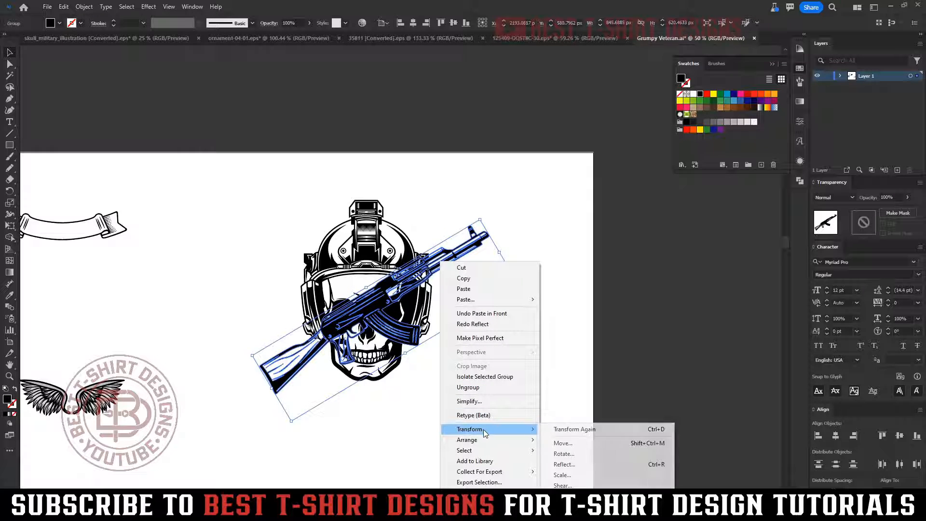
click(657, 464)
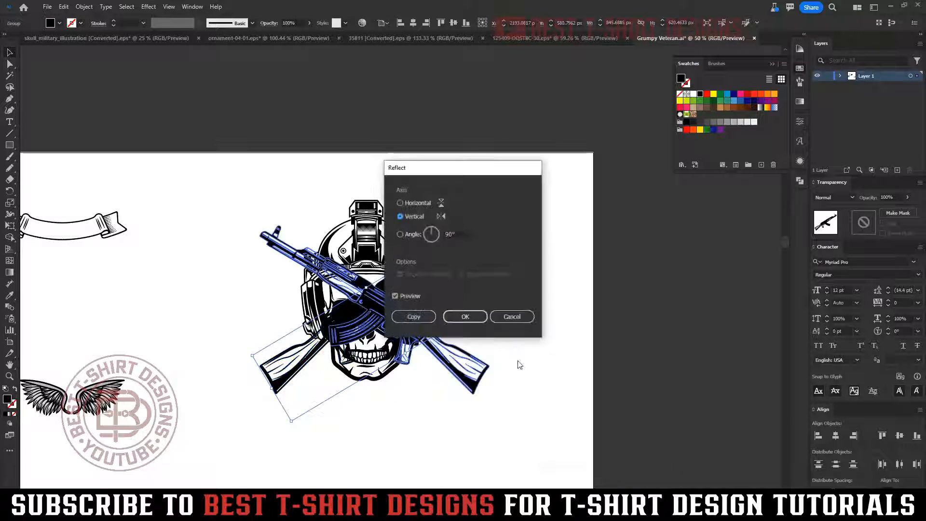
click(465, 317)
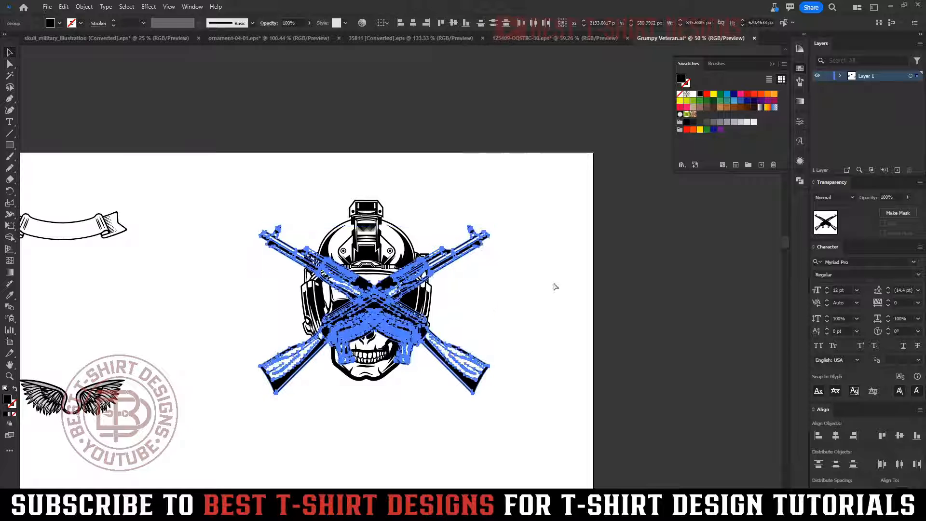
key(ctrl+g)
click(457, 320)
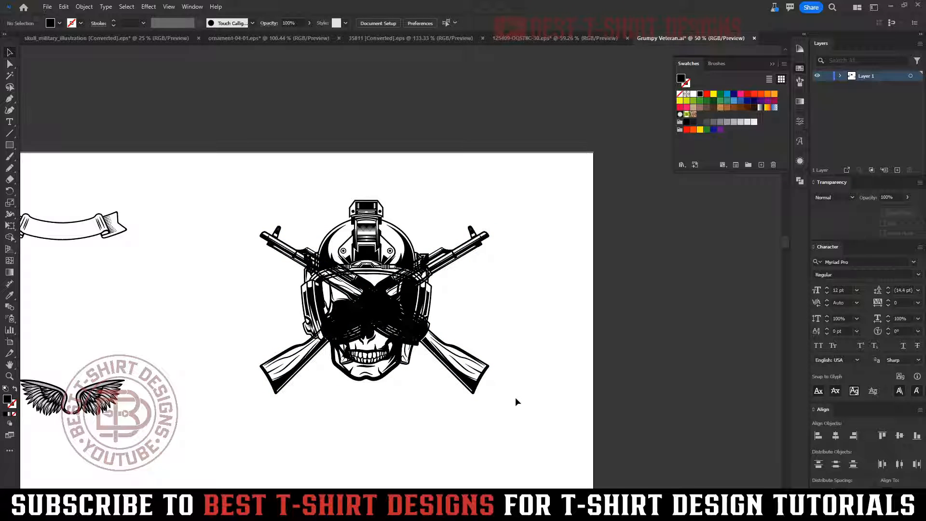
- Bring the helmeted skull to the front and center it horizontally and vertically with the crossed rifles
click(371, 359)
key(ctrl+shift+])
shift+click(461, 362)
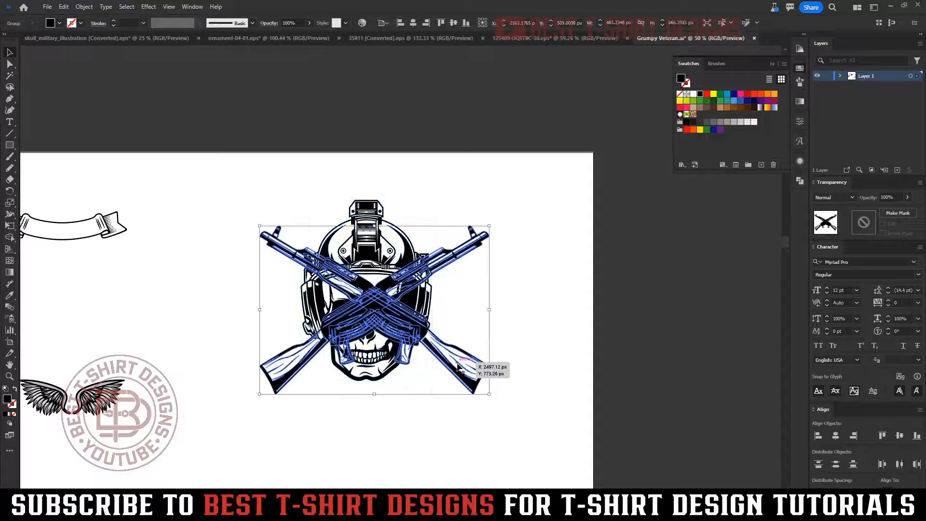
click(413, 22)
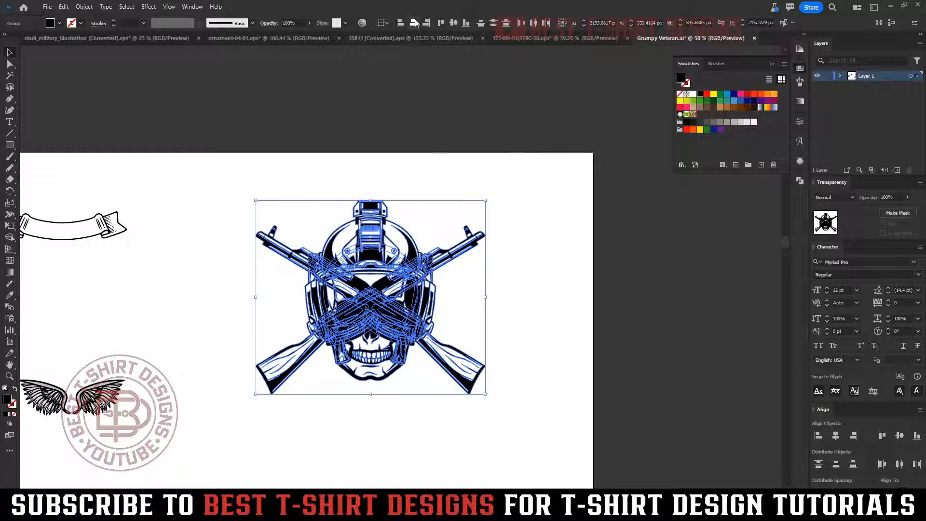
click(453, 23)
click(554, 235)
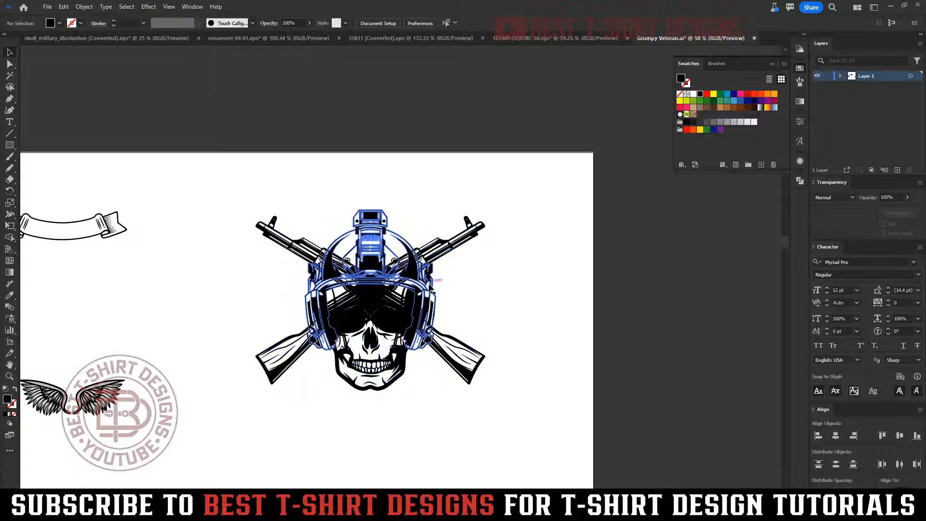
- Nudge the helmeted skull up over the crossed rifles to a Y position of about 511 px
click(424, 289)
key(shift+Up)
key(shift+Up)
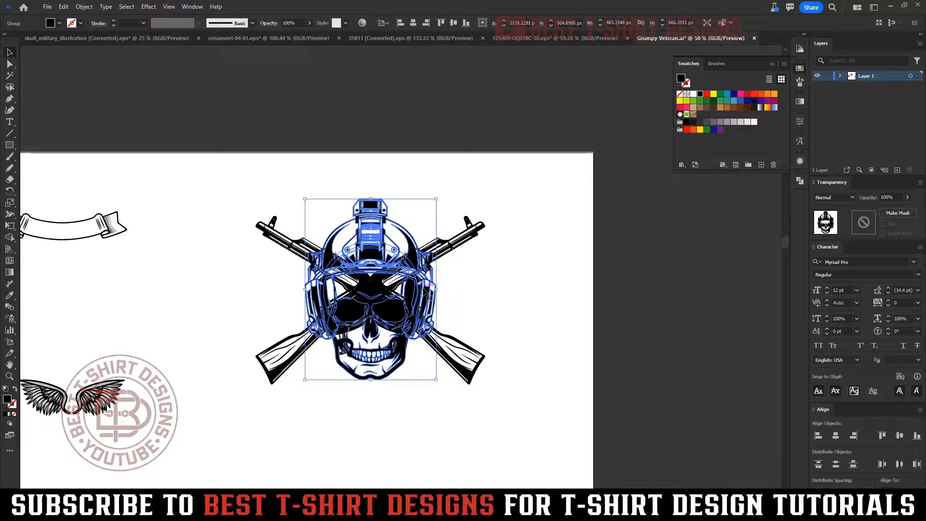
key(Down)
key(Down)
key(Down)
click(492, 319)
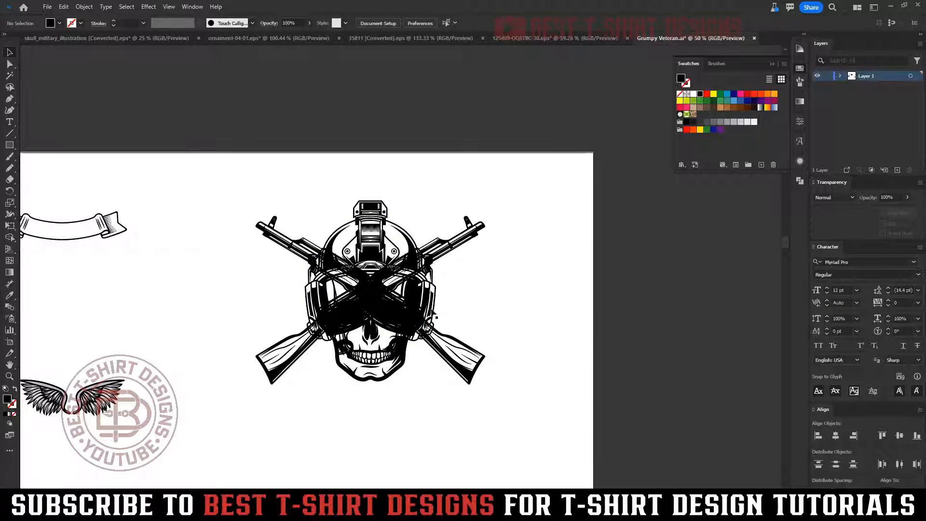
- Offset the helmeted skull's paths by 5 px with round joins and merge the resulting outlines
key(ctrl+=)
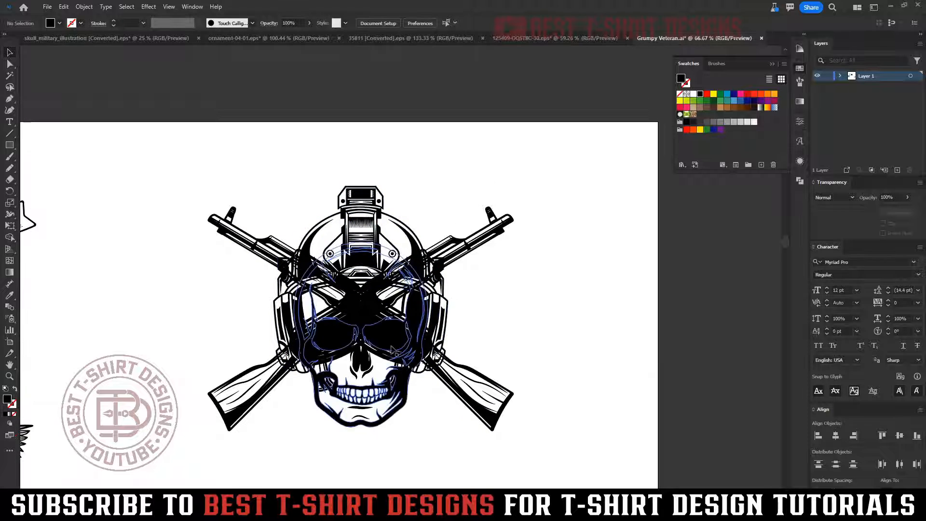
key(ctrl+=)
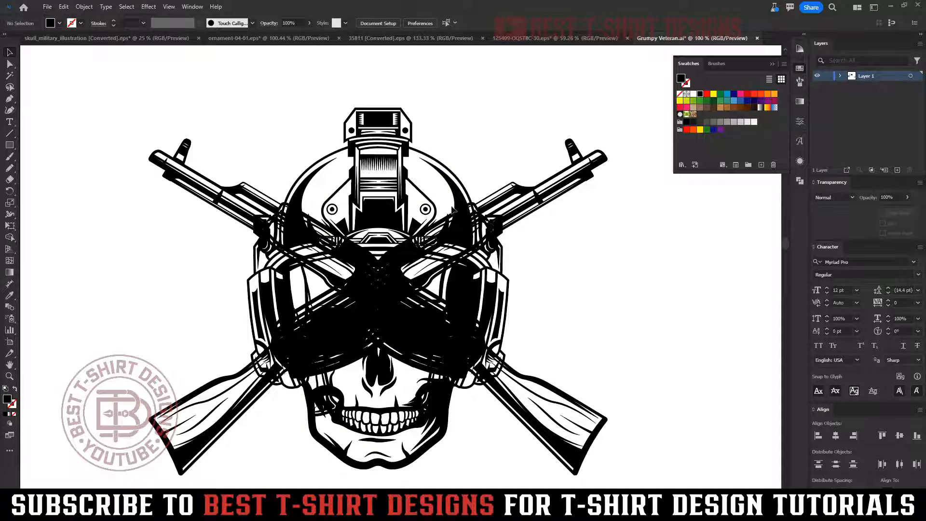
click(424, 199)
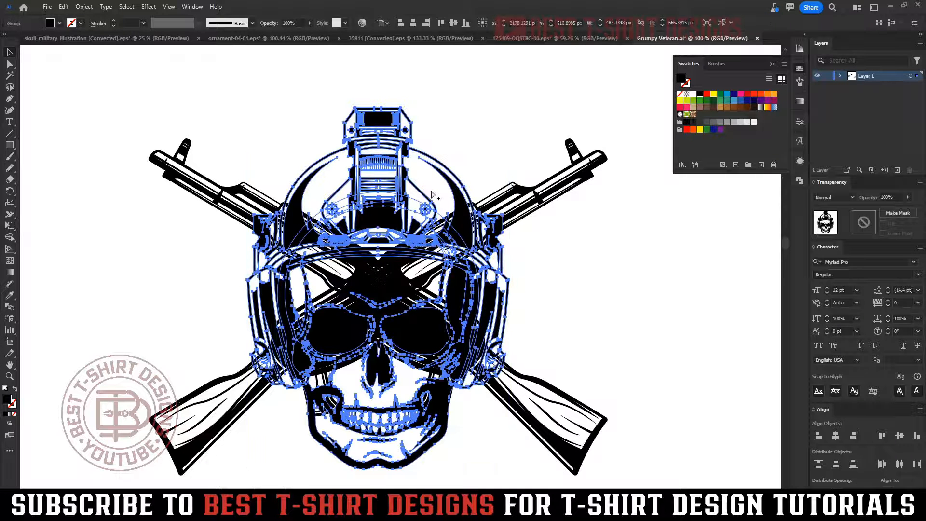
key(alt+o)
key(p)
key(o)
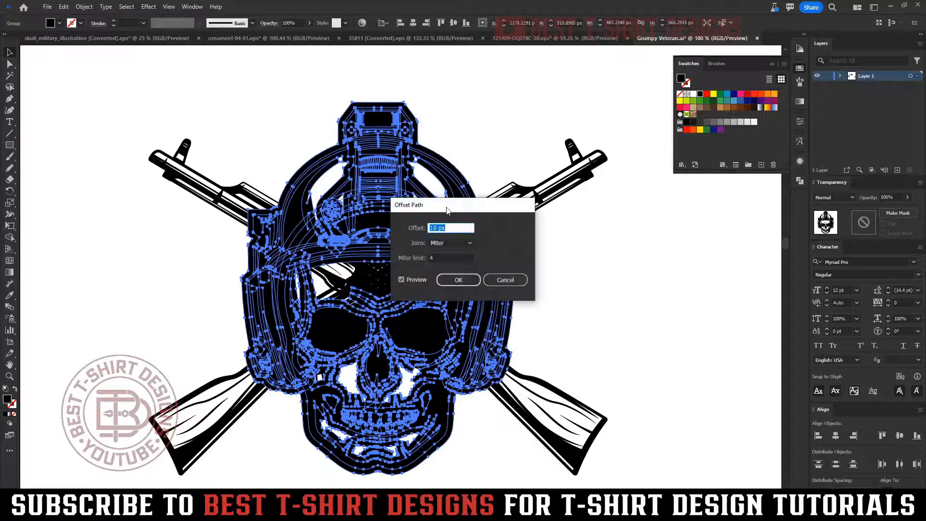
drag(447, 211, 659, 220)
key(Down)
key(Down)
key(Down)
key(Down)
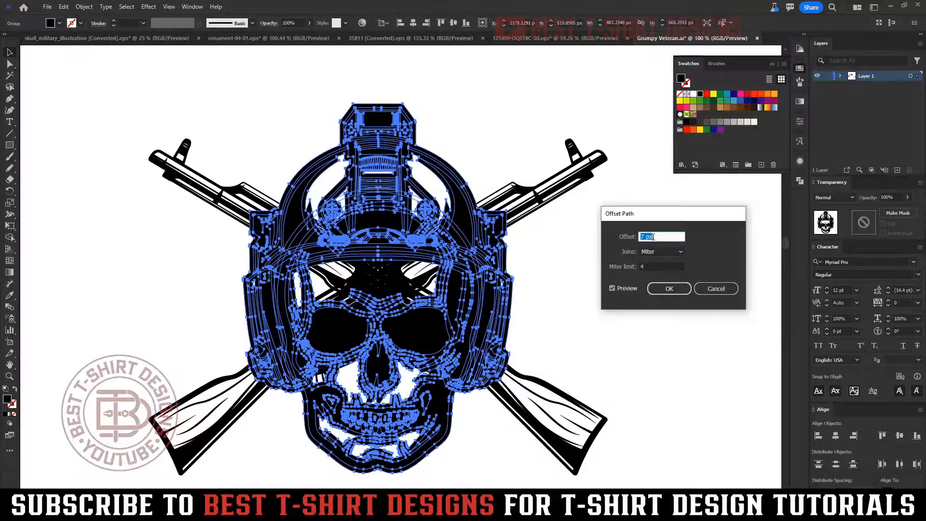
key(Down)
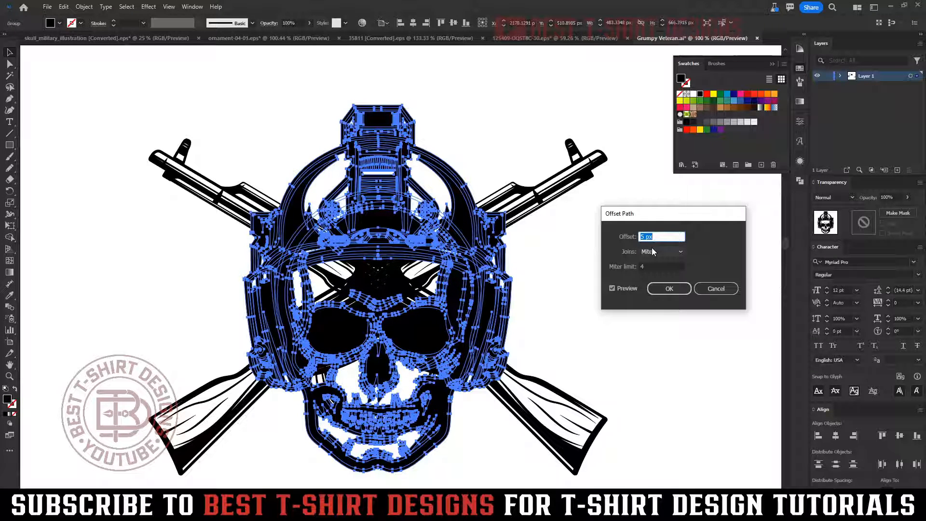
click(652, 251)
click(660, 269)
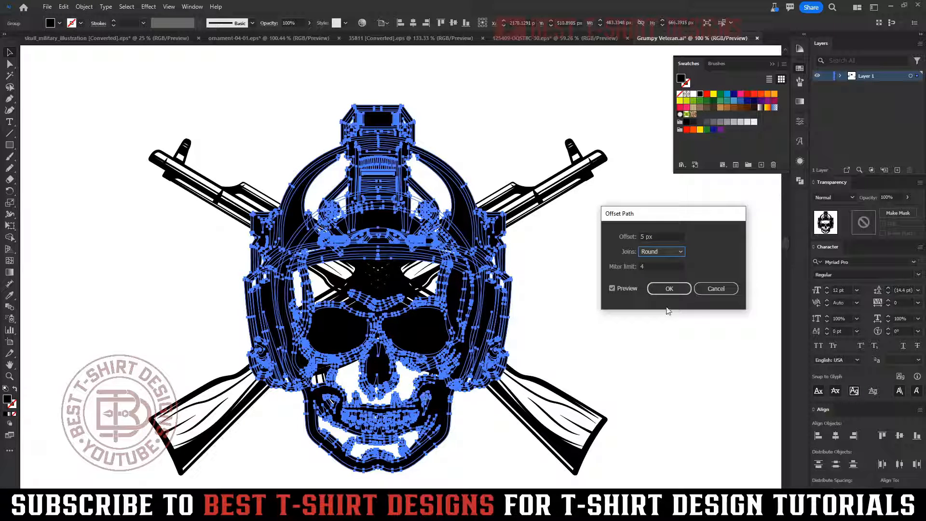
click(658, 291)
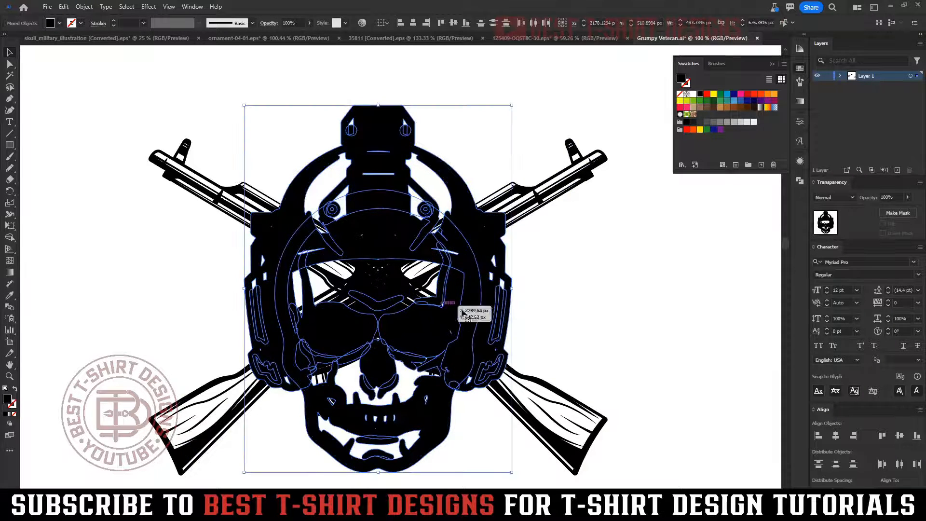
- Cut the merged offset outline from the artboard, and open a new opacity mask with clipping off on the crossed rifles
key(a)
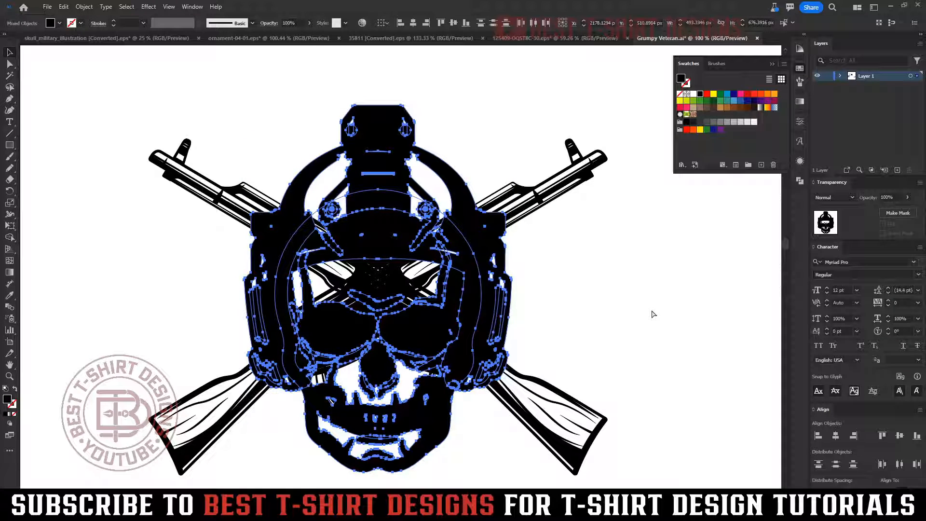
click(654, 314)
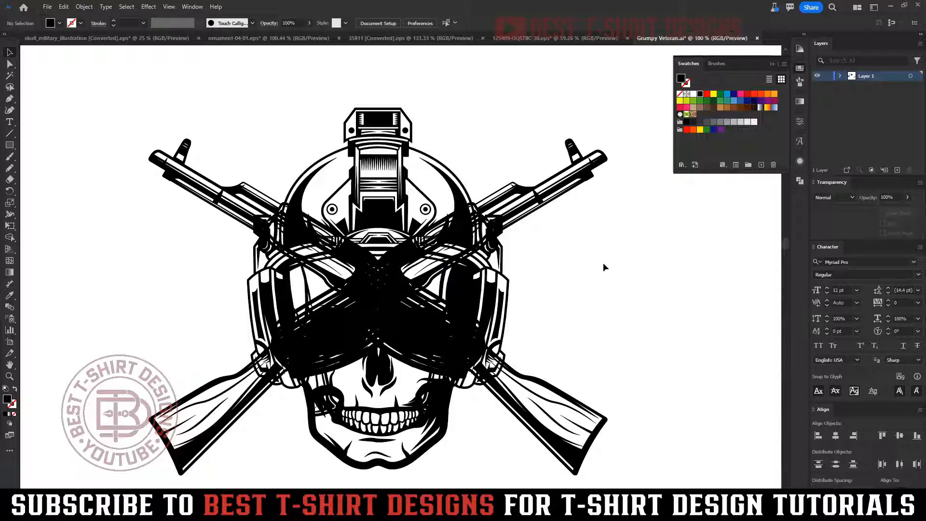
click(519, 206)
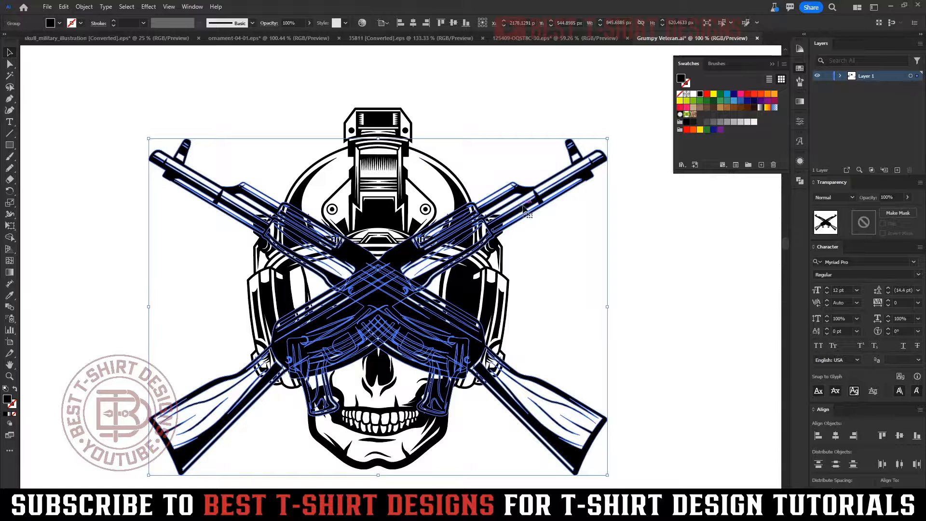
click(864, 223)
click(893, 224)
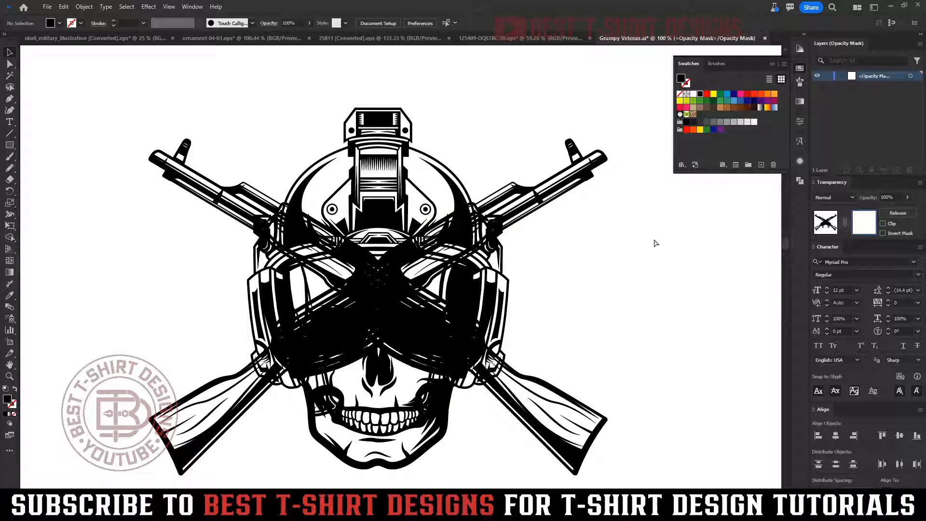
- Paste the offset outline in place inside the opacity mask and unite its shapes into one solid silhouette
key(ctrl+f)
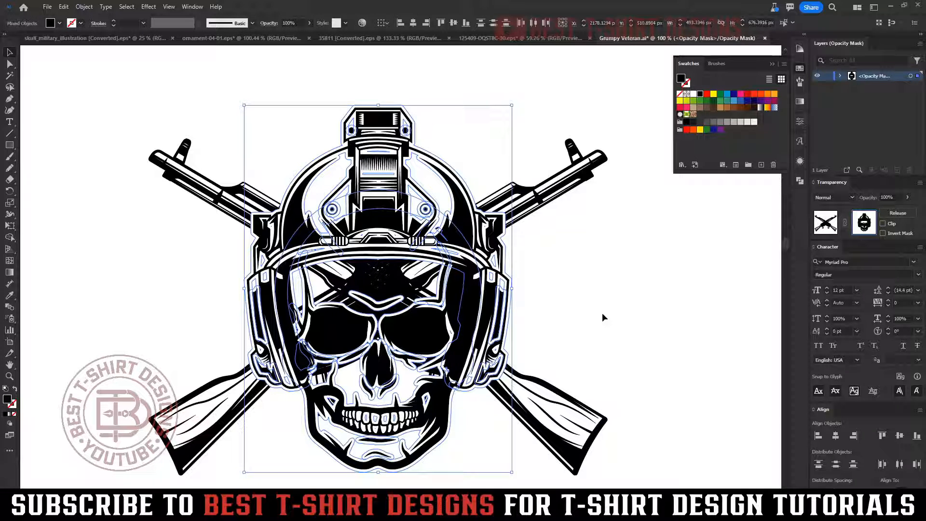
click(799, 181)
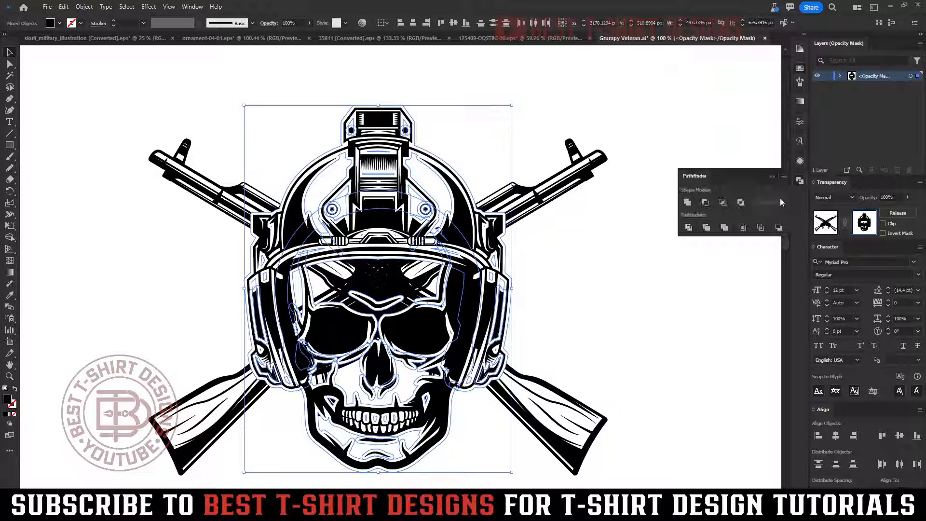
click(725, 228)
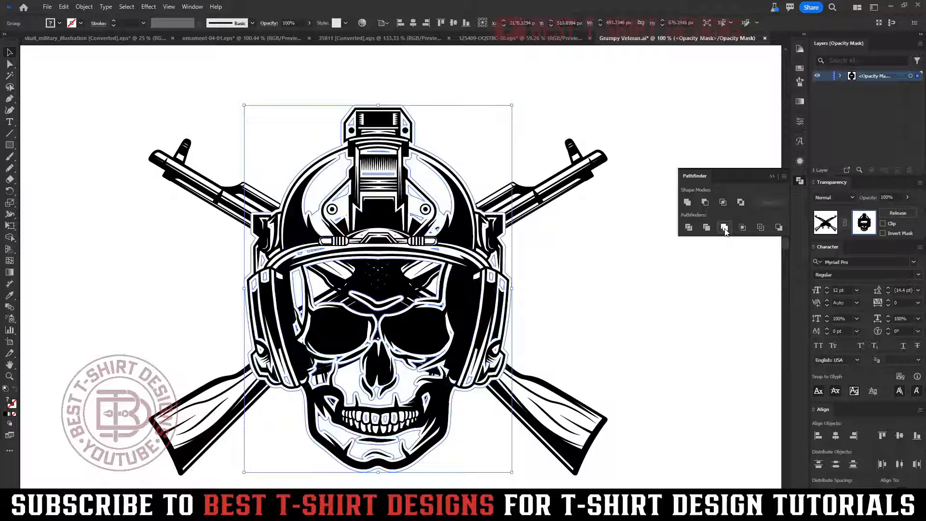
click(688, 202)
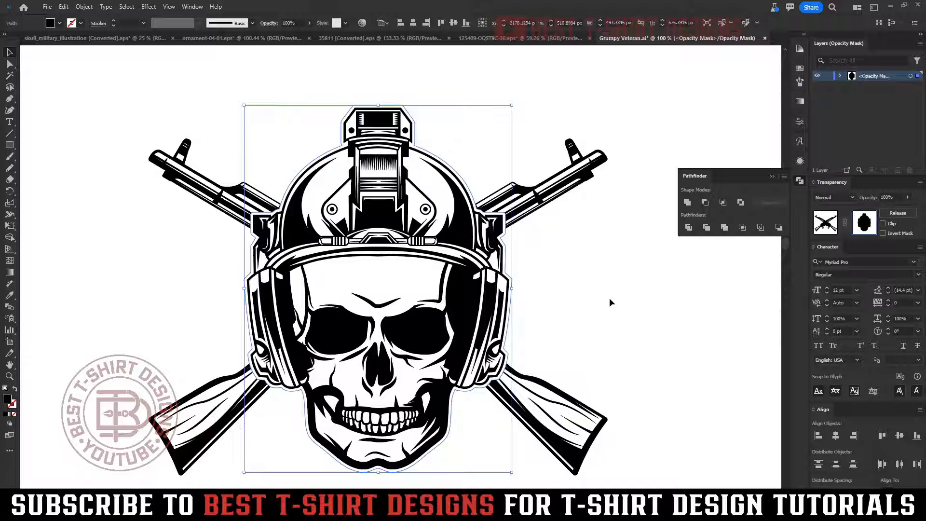
key(ctrl+z)
key(ctrl+z)
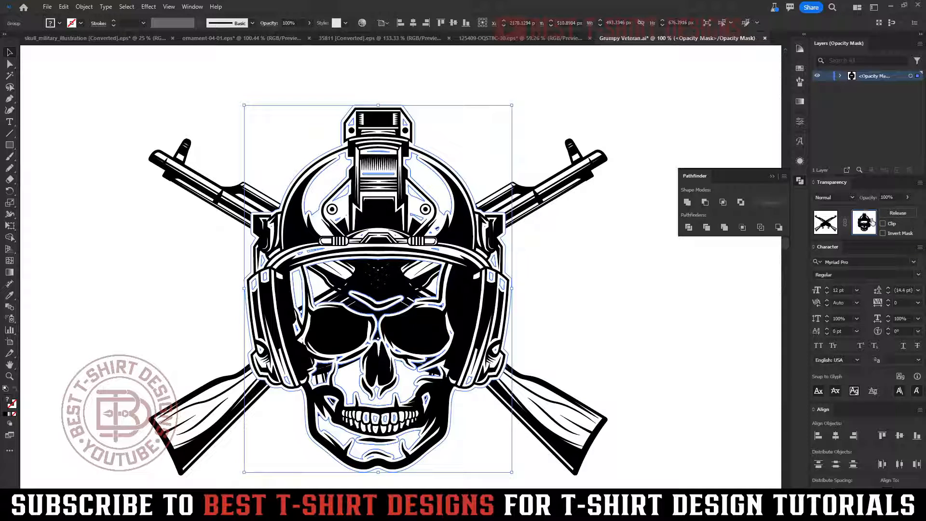
click(688, 205)
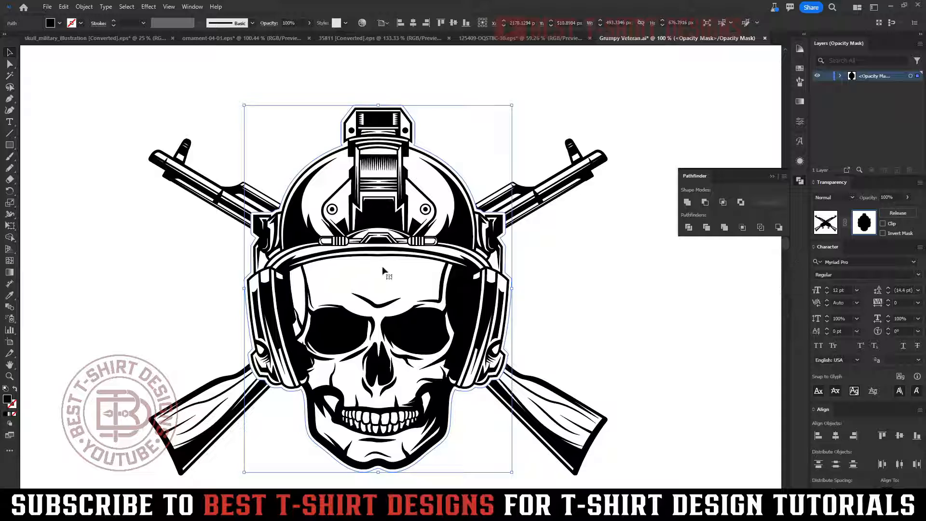
click(577, 288)
- Return from the opacity mask to the artwork and group the helmeted skull with the crossed rifles
scroll(440, 287, down, 1)
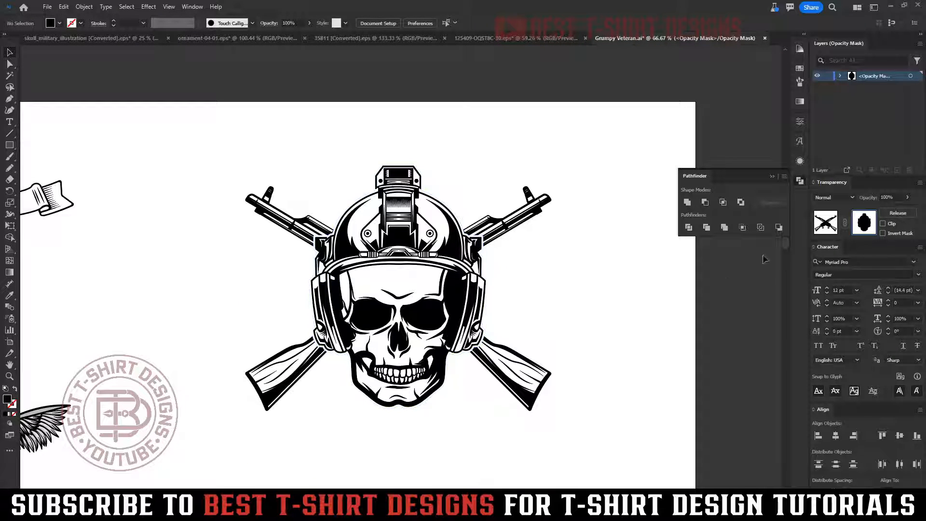
click(826, 223)
click(517, 317)
scroll(517, 316, down, 1)
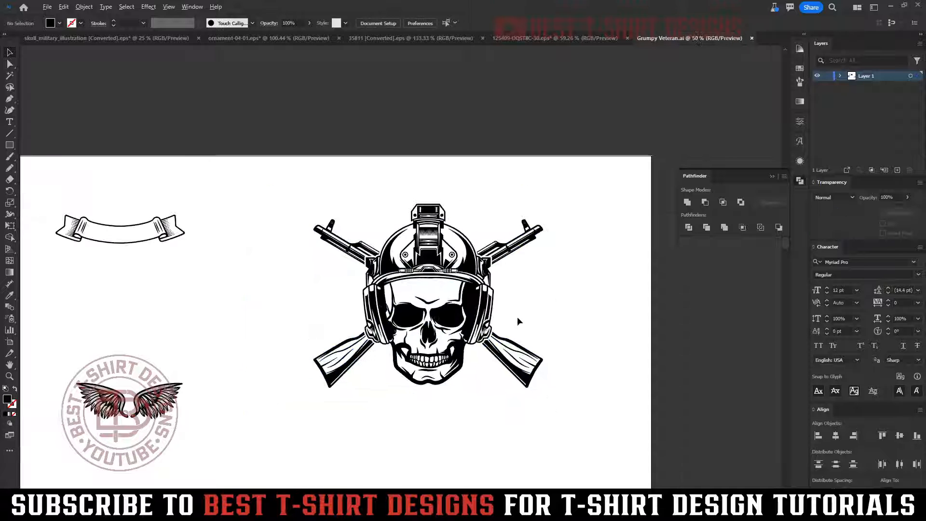
drag(319, 303, 318, 302)
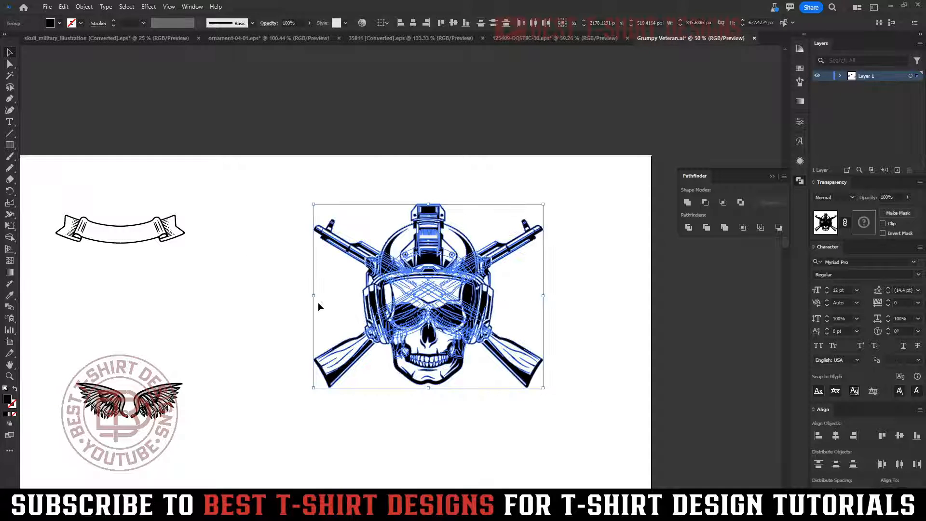
key(ctrl+g)
click(286, 292)
- Move the pair of wings to the right of the crossed rifles and erase the left wing
drag(160, 393, 582, 312)
scroll(646, 326, up, 3)
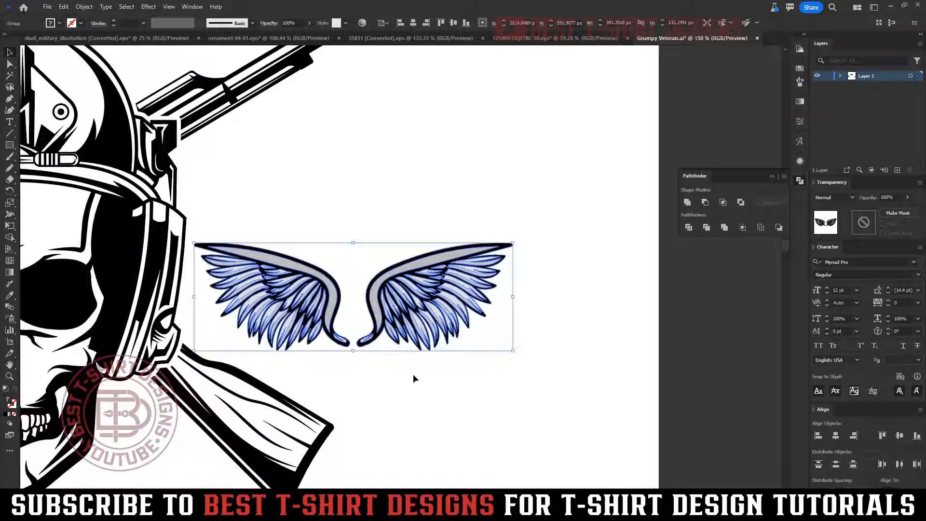
key(shift+e)
drag(167, 176, 353, 400)
key(v)
click(578, 372)
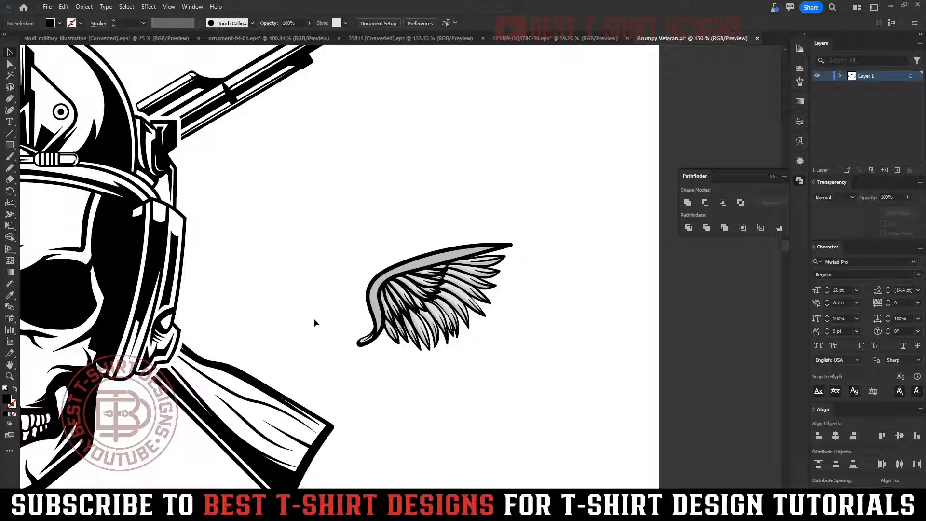
- Delete the stray fragment left over beside the remaining wing
drag(313, 318, 277, 278)
key(shift+e)
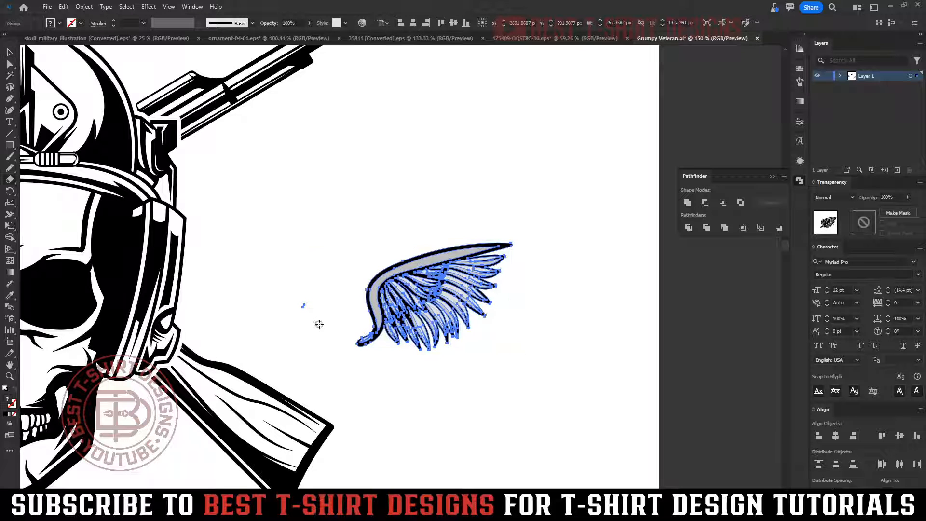
key(a)
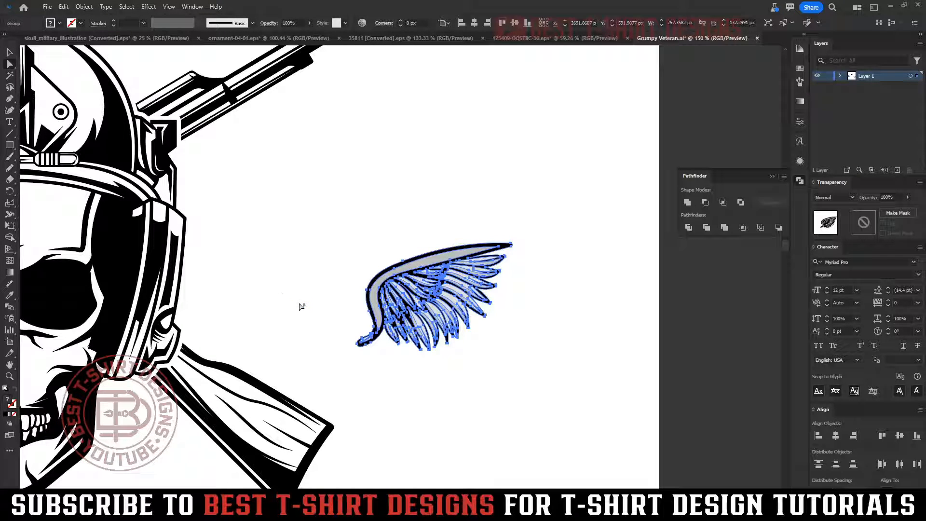
drag(322, 328, 322, 328)
key(v)
scroll(502, 376, down, 2)
- Isolate the nested wing group and cut its black line art
click(494, 347)
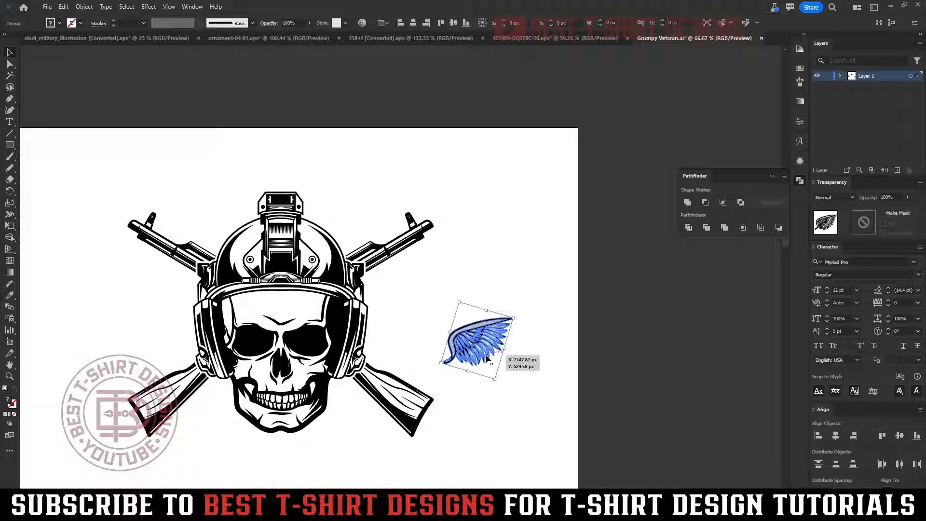
double_click(494, 346)
scroll(495, 346, up, 5)
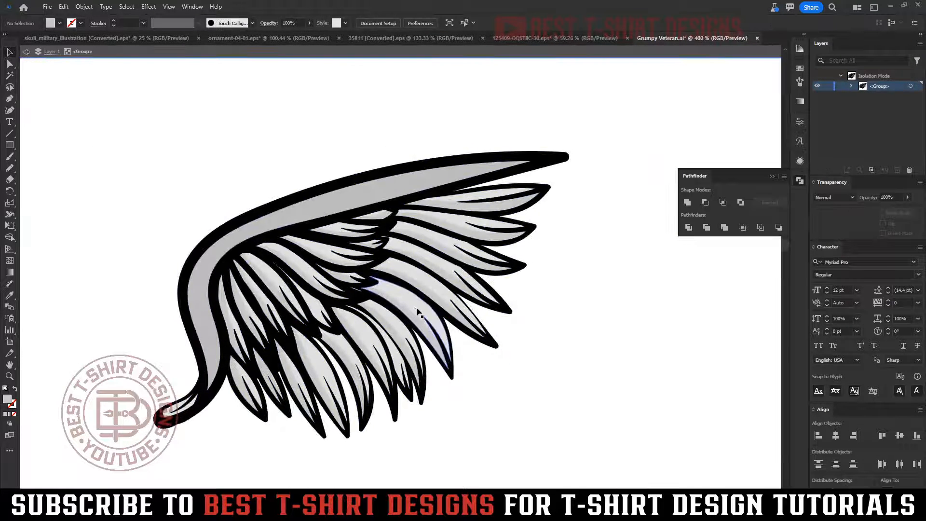
click(376, 302)
double_click(376, 303)
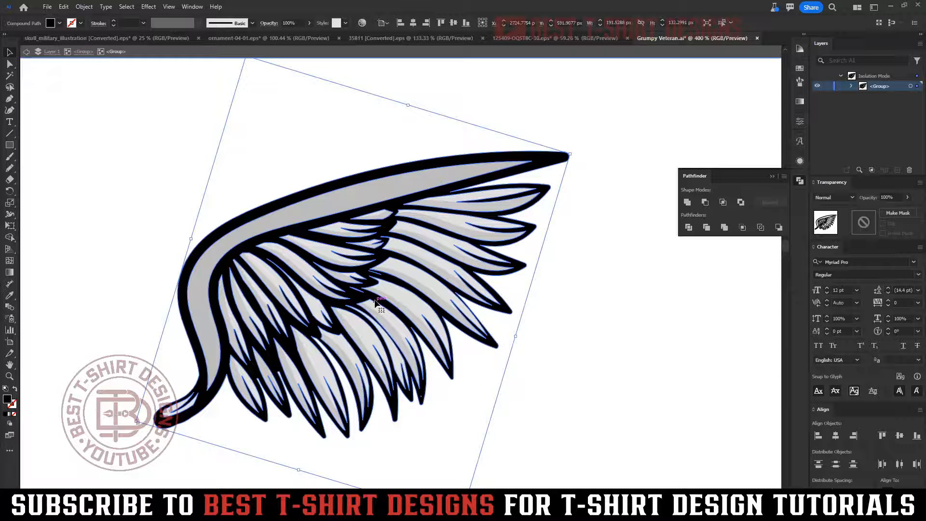
key(ctrl+a)
key(Delete)
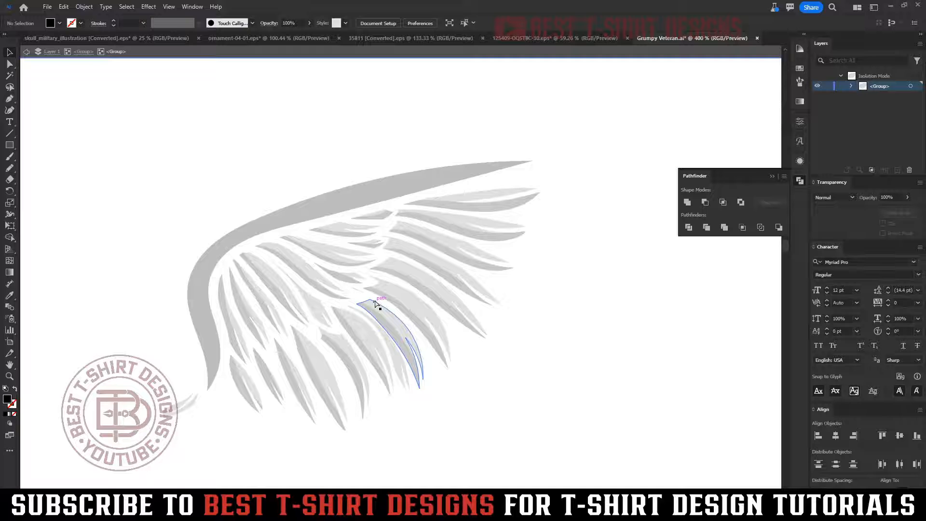
- Delete the gray feather fills, leave isolation and paste the black wing line art back onto the artboard
key(ctrl+a)
key(Delete)
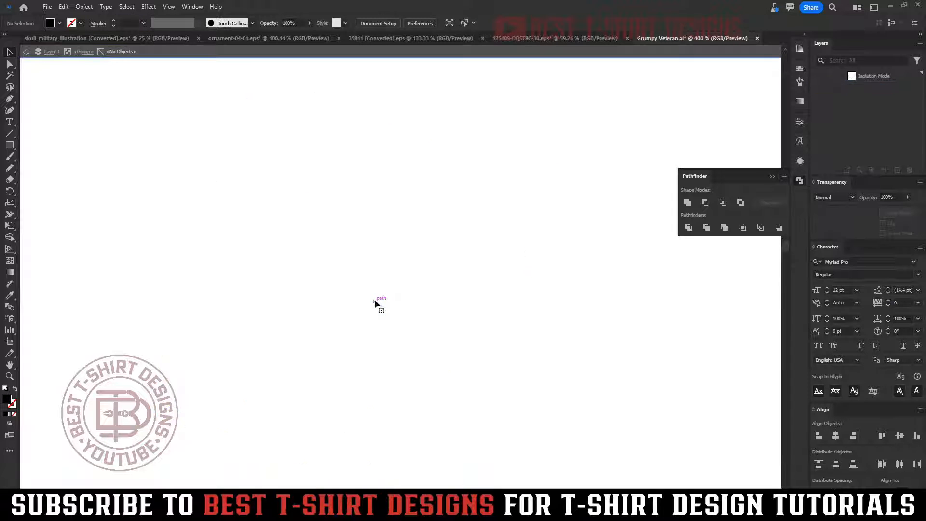
key(ctrl+minus)
key(ctrl+minus)
key(ctrl+minus)
key(Escape)
key(ctrl+v)
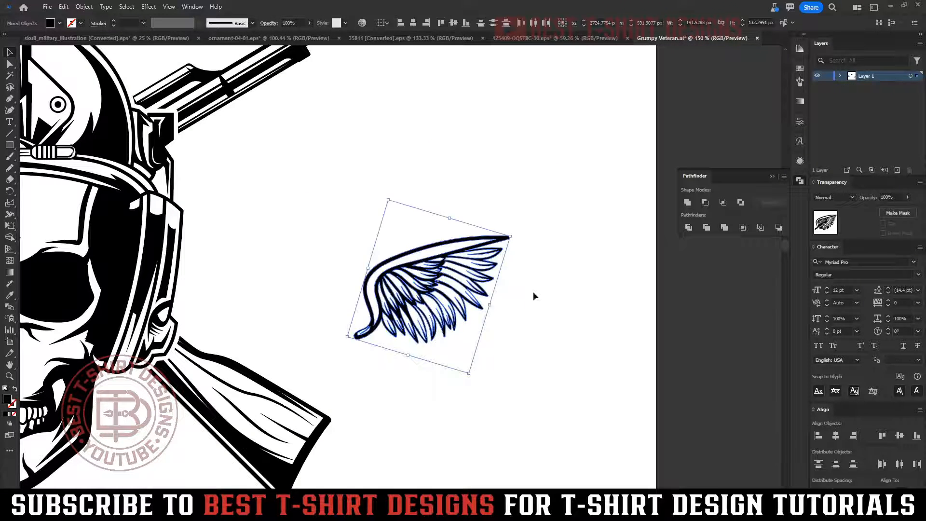
- Enlarge and rotate the wing on the skull's right side, and reflect a copy across the vertical axis onto the left side
scroll(533, 293, down, 2)
click(533, 292)
drag(488, 290, 221, 270)
click(510, 307)
key(o)
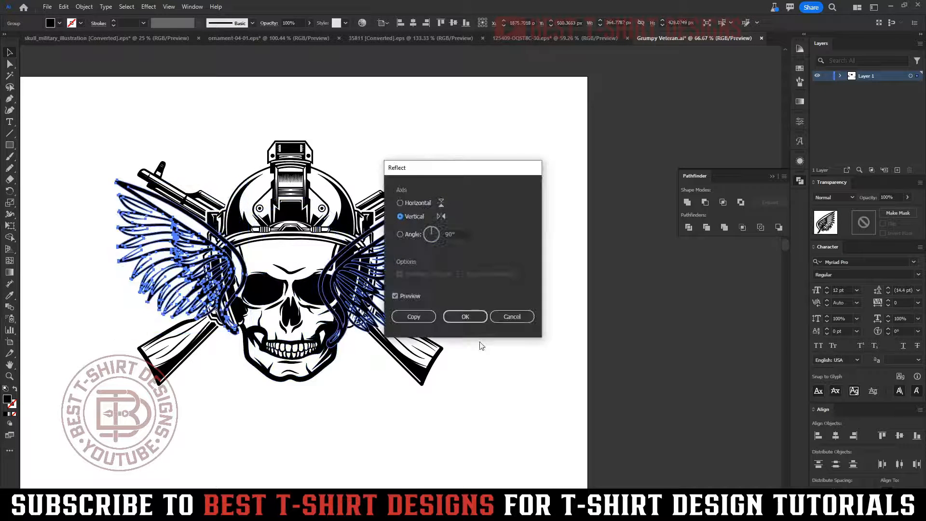
click(466, 316)
- Align the left wing's vertical center to the right wing and send both wings to the back
shift+click(420, 272)
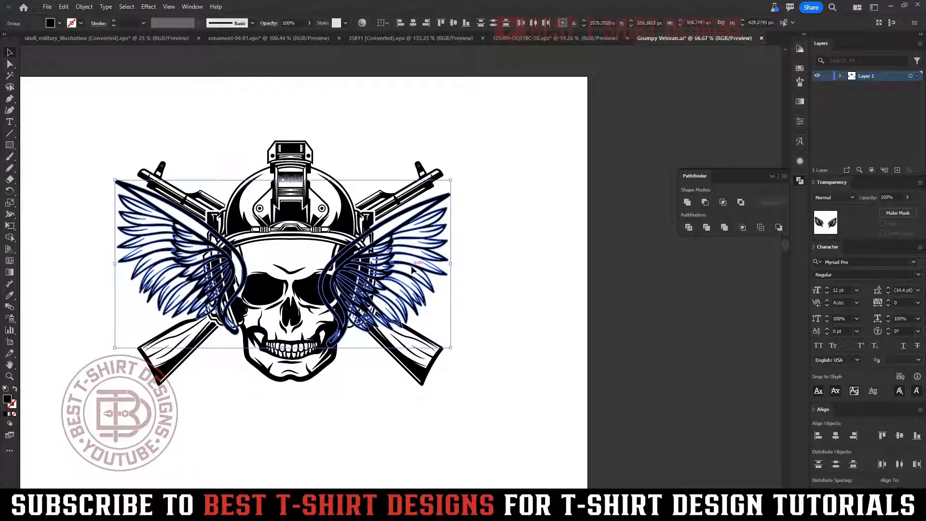
click(412, 270)
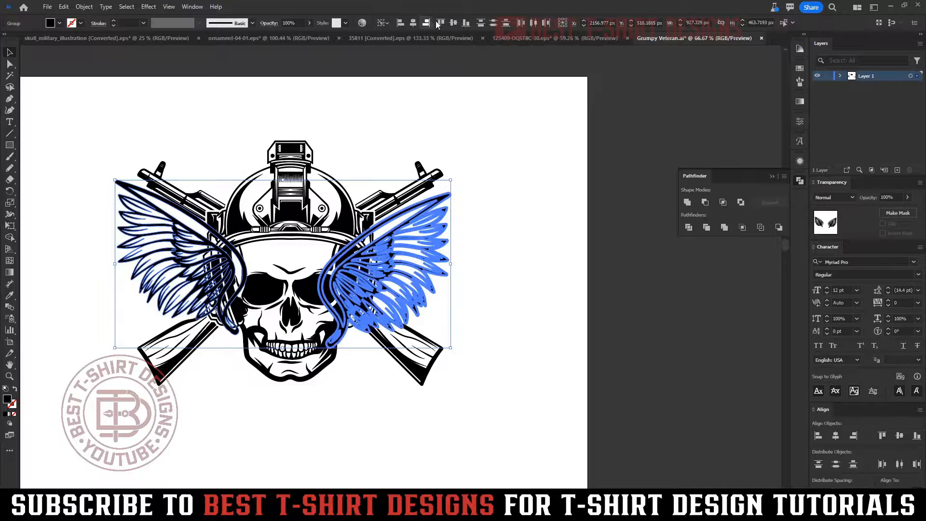
click(454, 23)
key(ctrl+shift+[)
click(568, 217)
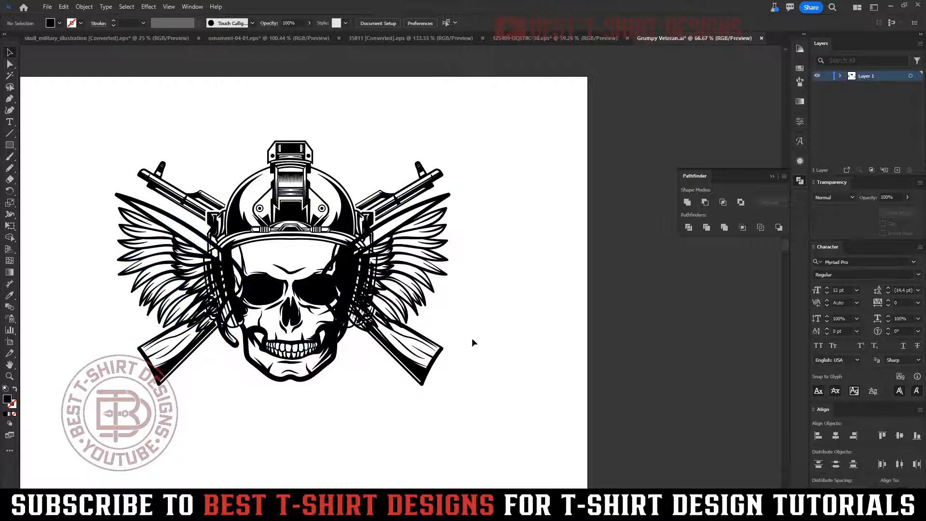
- Align the right wing to the right edge of the skull and rifles group, using that group as key object
click(418, 307)
shift+click(429, 345)
shift+click(429, 344)
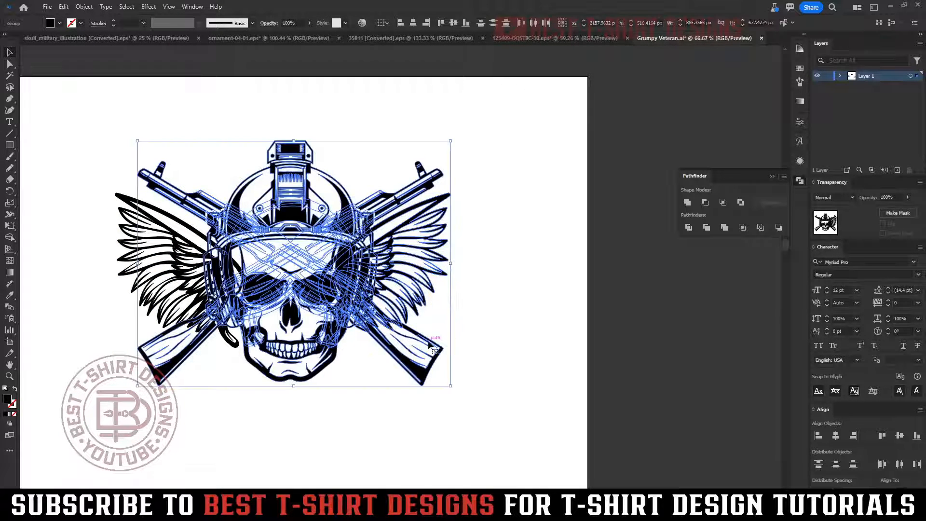
click(429, 344)
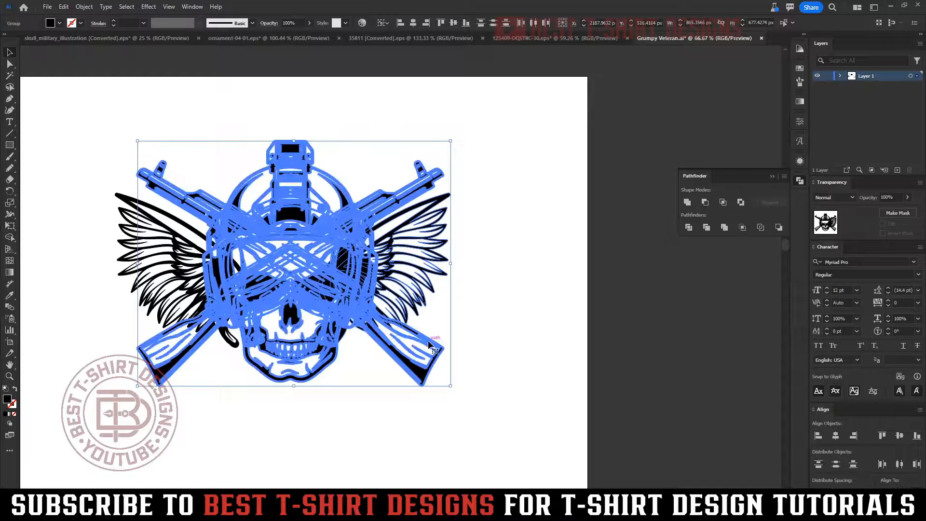
click(426, 23)
click(485, 235)
- Align the left wing to the left edge of the skull and rifles group, using that group as key object
click(187, 213)
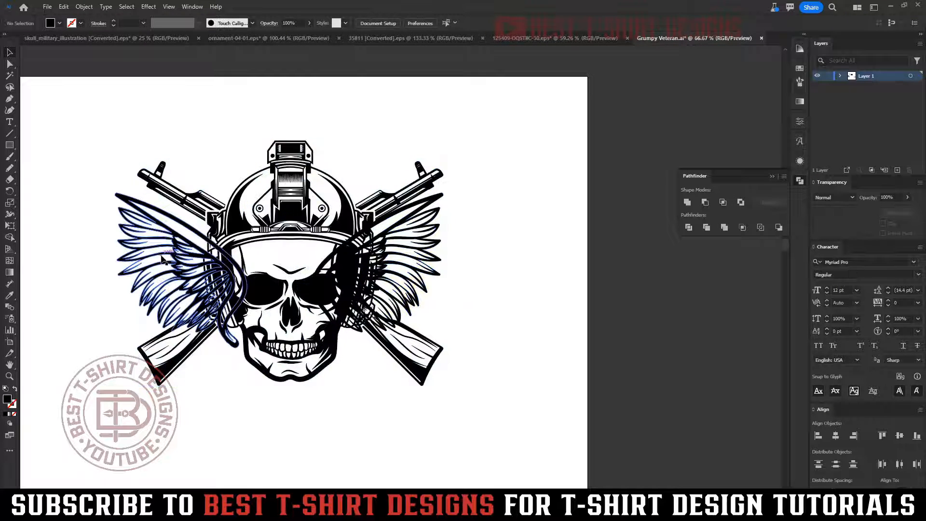
shift+click(188, 212)
click(189, 211)
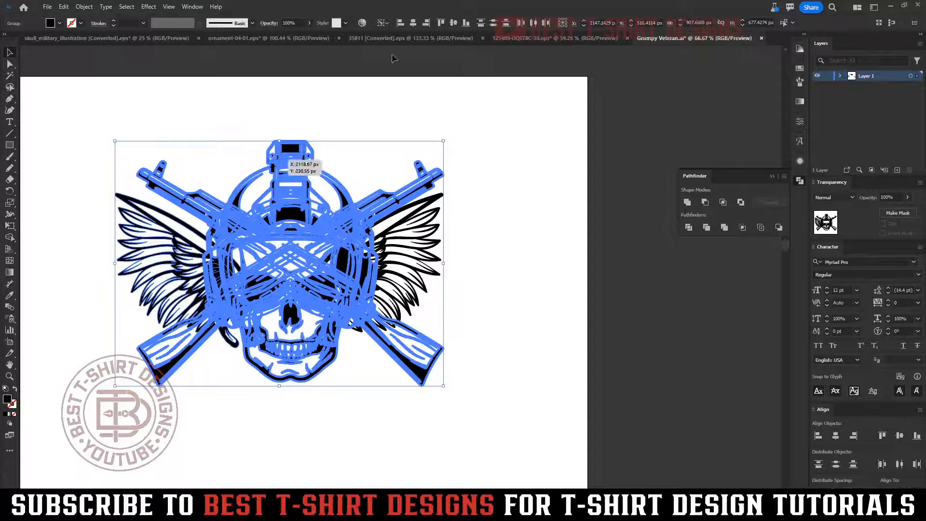
click(401, 22)
click(525, 288)
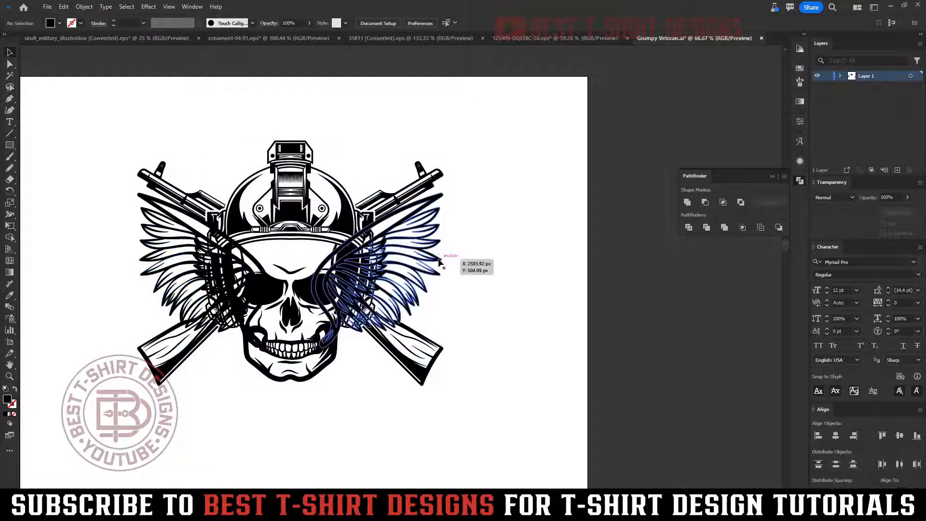
- Nudge both wings slightly down together behind the skull and rifles, and group them
click(433, 261)
shift+click(175, 271)
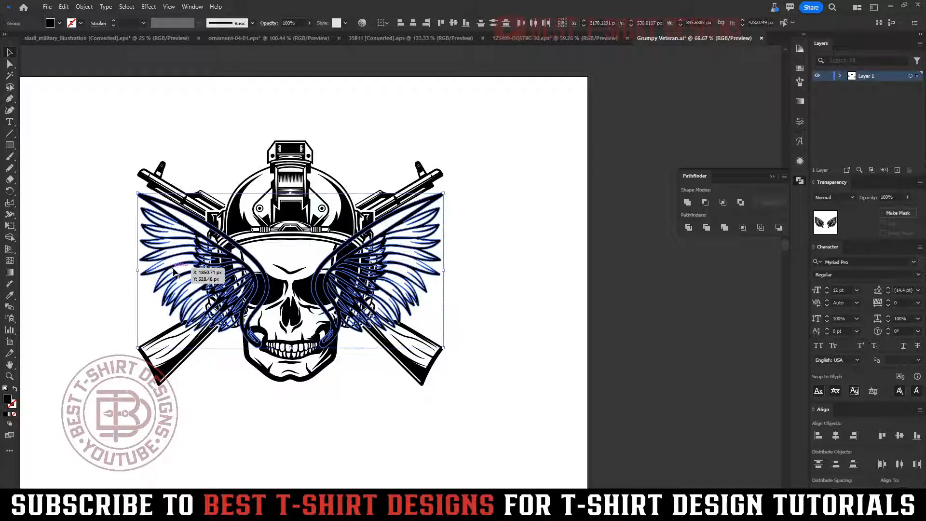
key(Down)
key(Down)
key(Down)
key(Down)
key(Down)
key(Down)
key(Down)
key(Down)
key(Down)
key(Down)
key(Down)
key(Down)
key(Down)
key(Down)
key(Down)
key(Down)
key(Down)
key(Down)
key(Down)
key(Down)
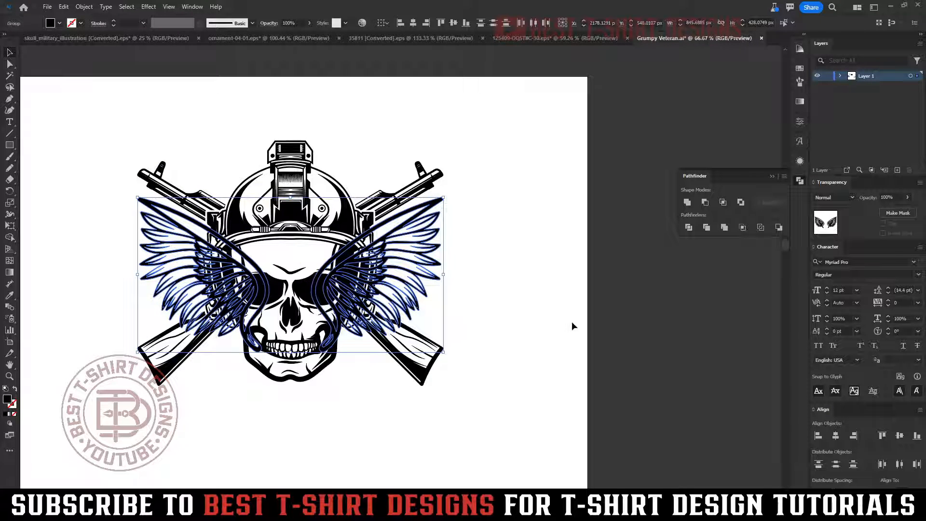
click(521, 293)
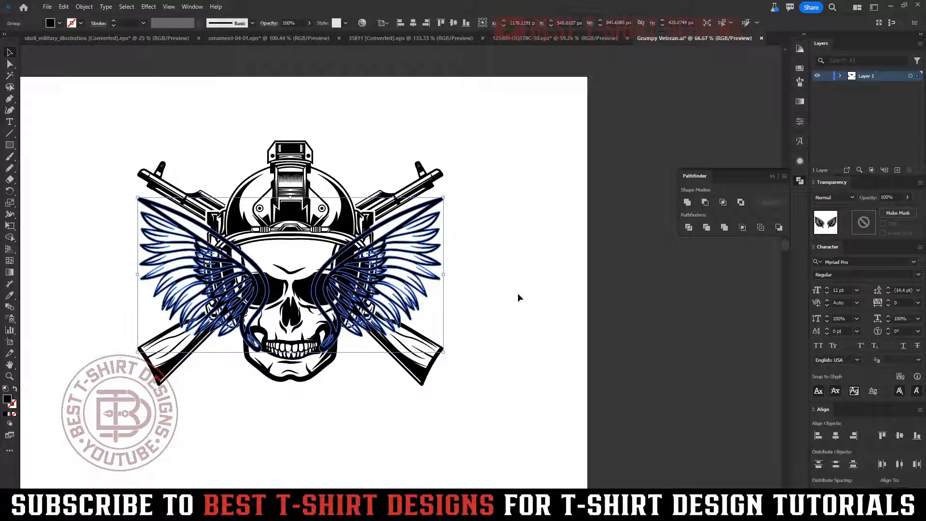
- Cut the wings group and paste it in back of the crossed rifles inside the masked rifles group
click(398, 282)
key(Delete)
click(418, 318)
double_click(418, 319)
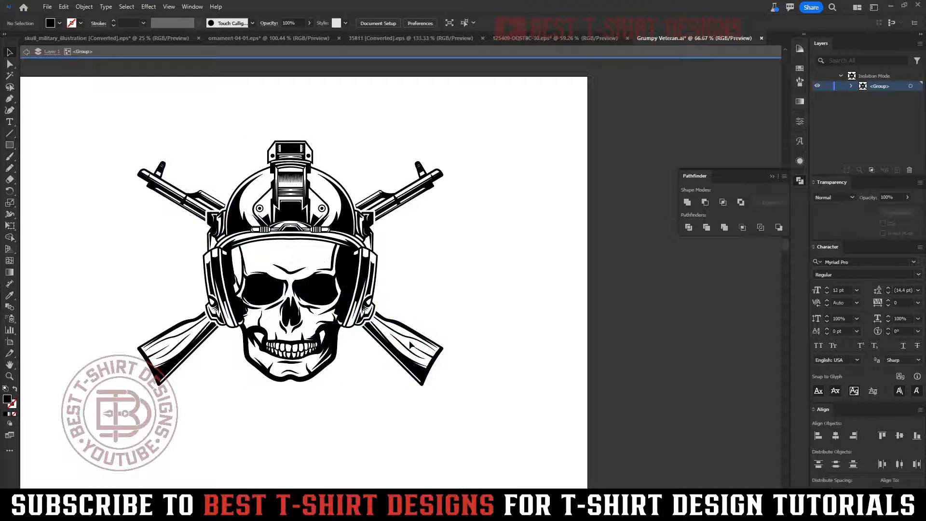
click(413, 343)
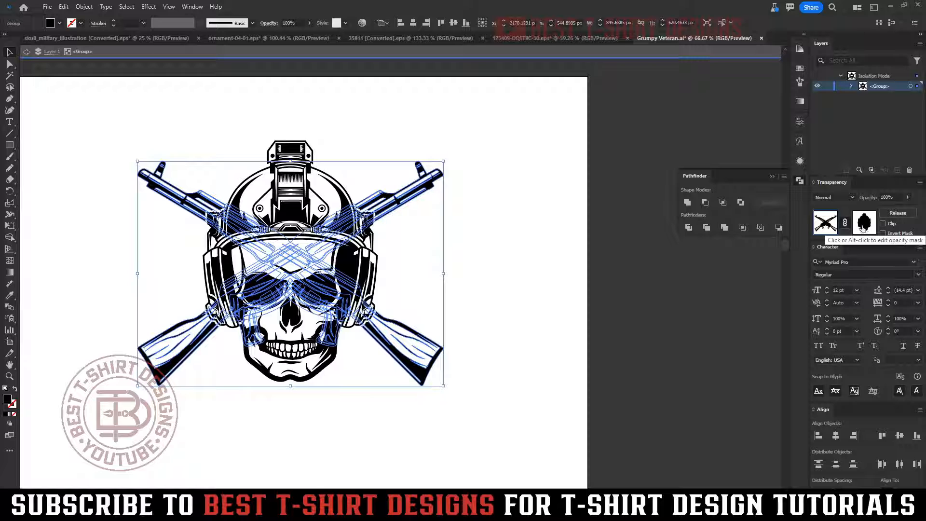
click(456, 250)
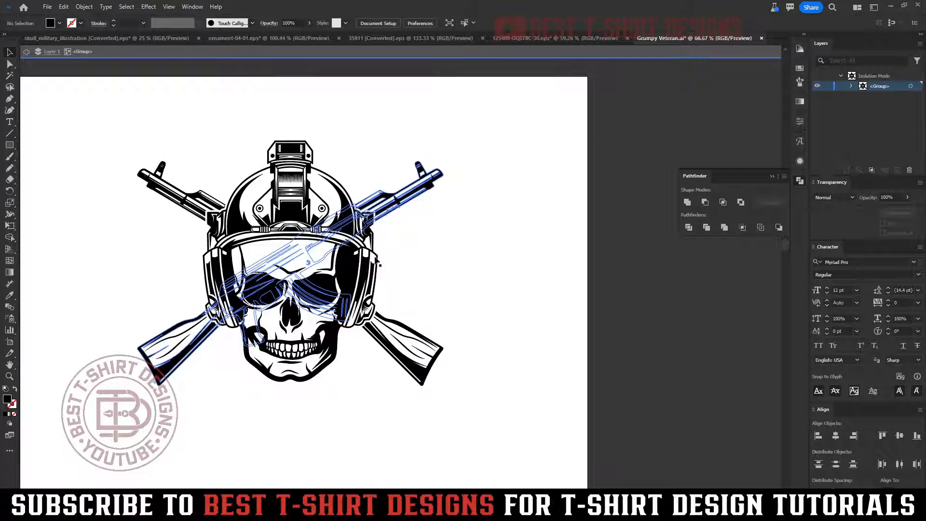
double_click(393, 207)
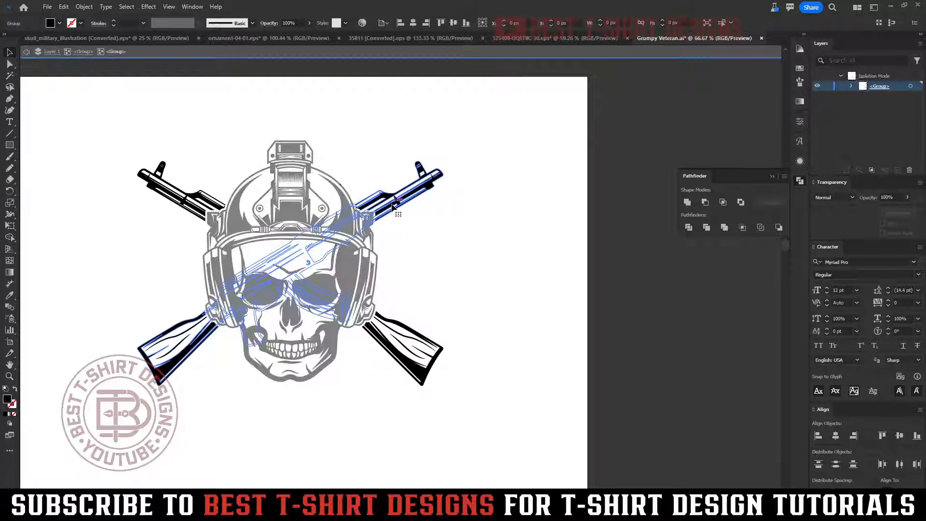
click(403, 194)
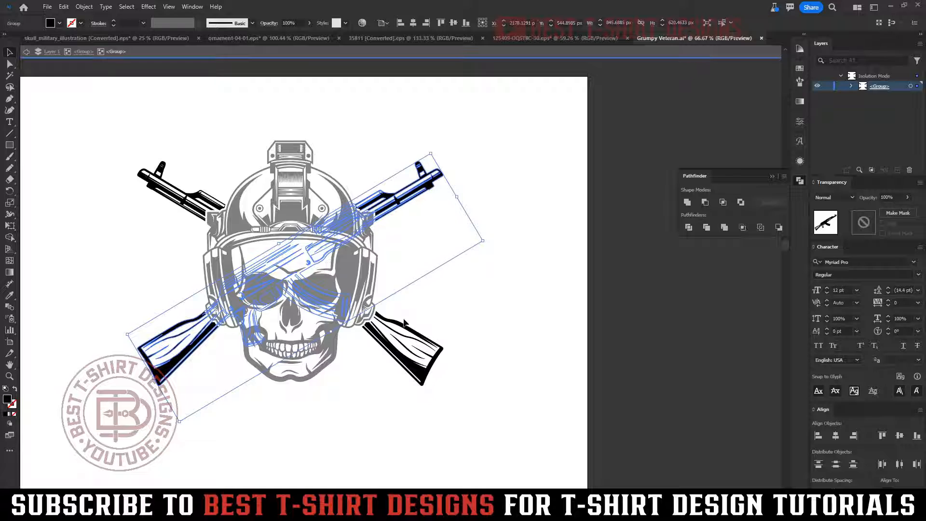
click(508, 316)
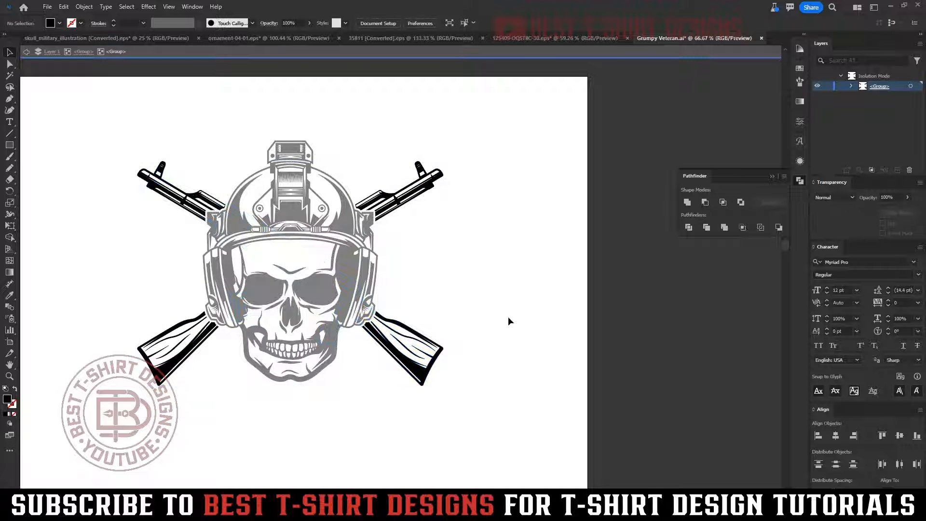
key(ctrl+b)
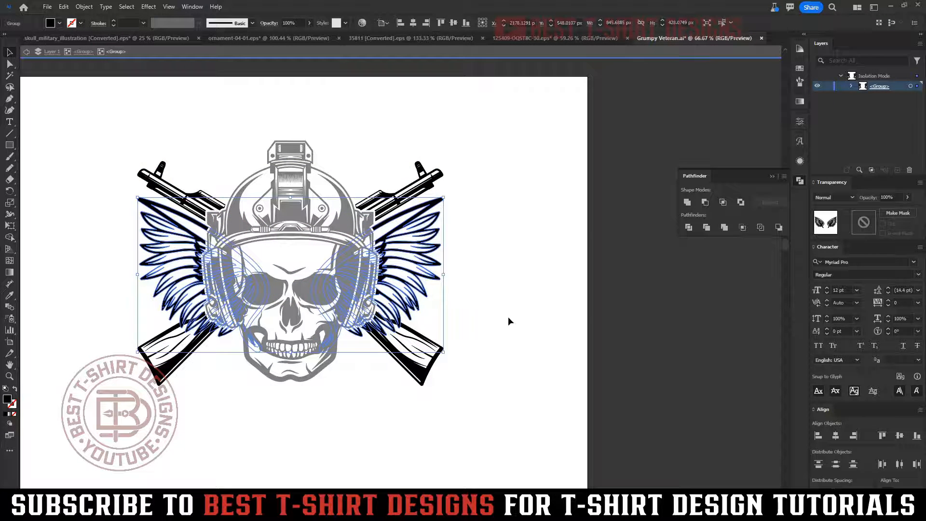
click(507, 322)
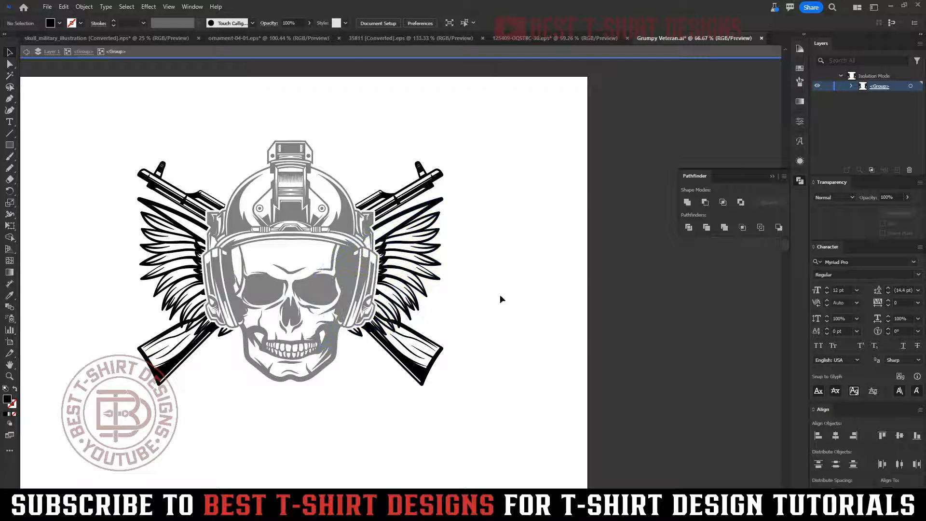
- Offset the paths of both crossed rifles by 5 px with round joins and cut the offset shapes
scroll(340, 306, up, 2)
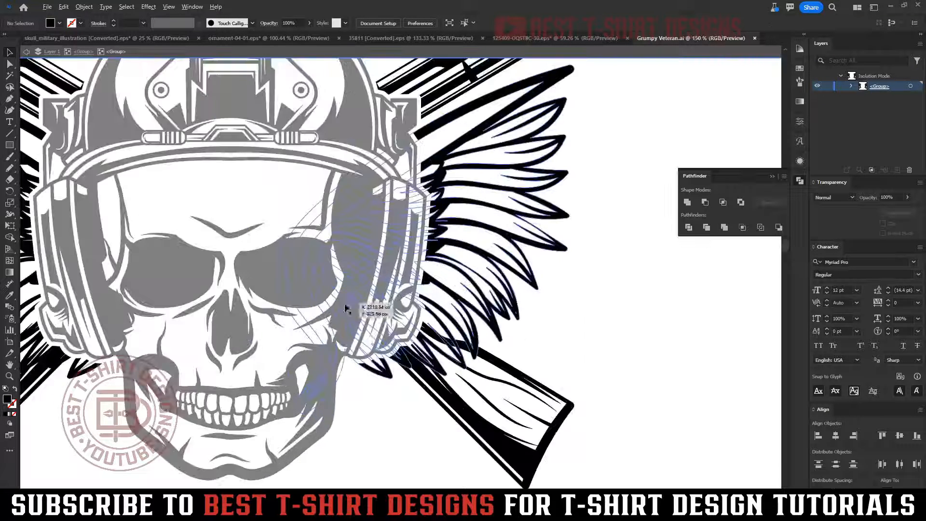
scroll(532, 324, down, 1)
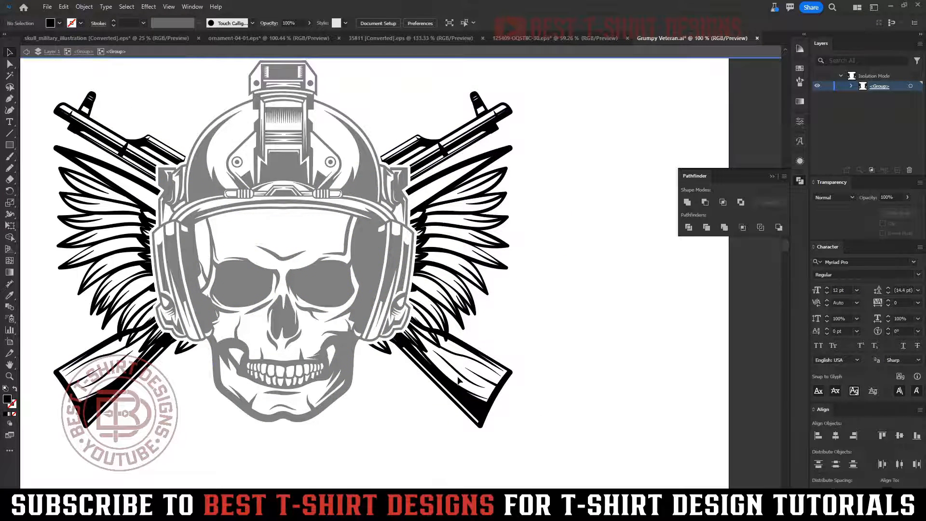
click(461, 376)
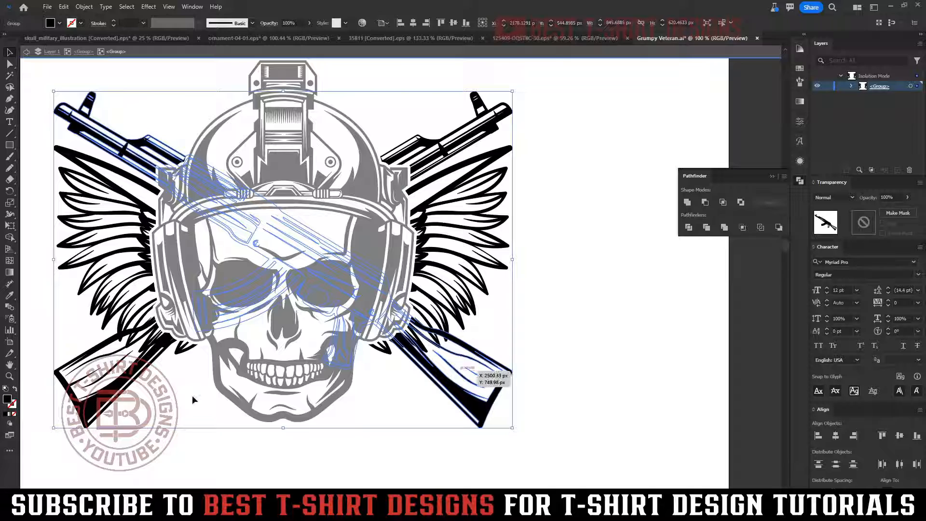
key(alt+o)
key(p)
key(o)
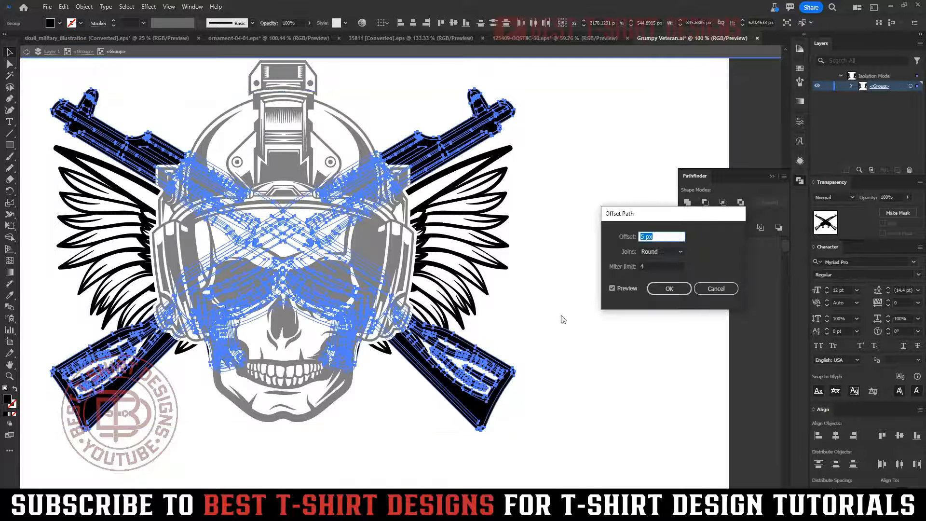
click(667, 292)
- Create an opacity mask on the wings, paste the rifle offset shapes in place inside it, and unite them
click(465, 286)
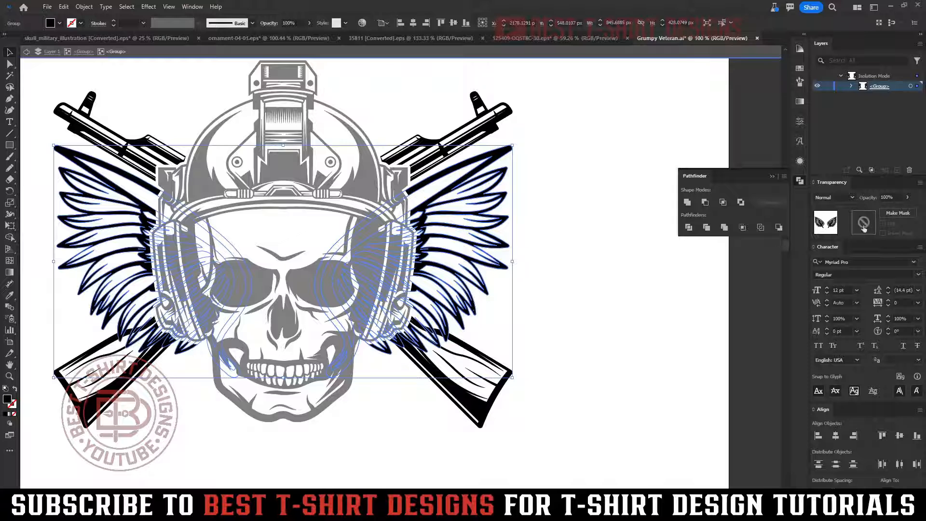
click(865, 223)
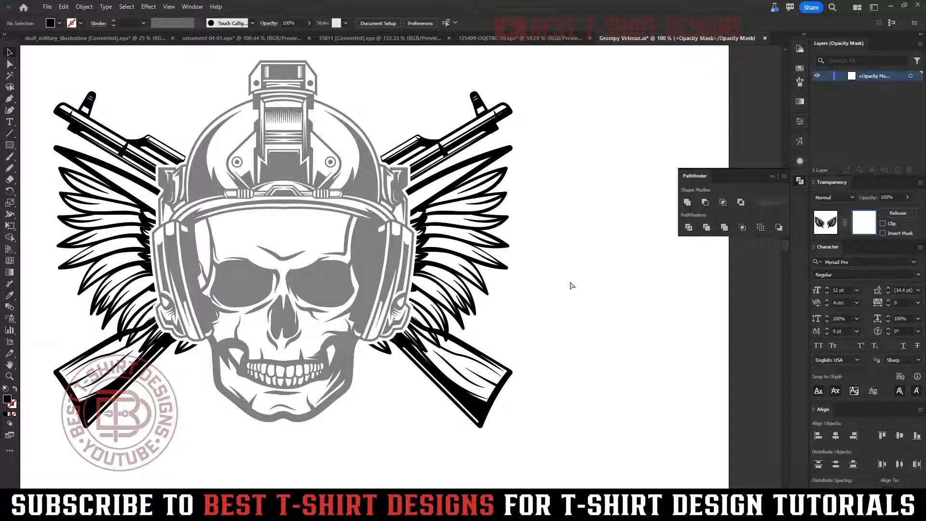
key(ctrl+f)
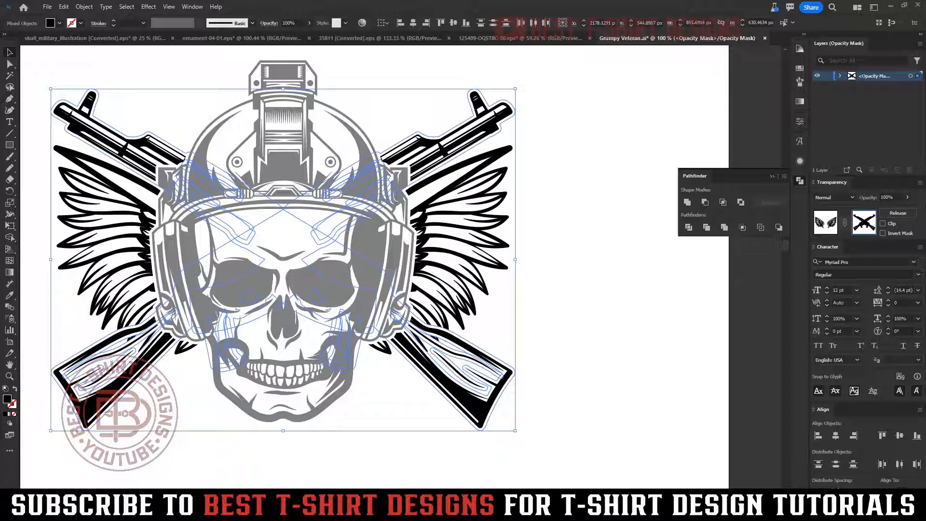
click(687, 203)
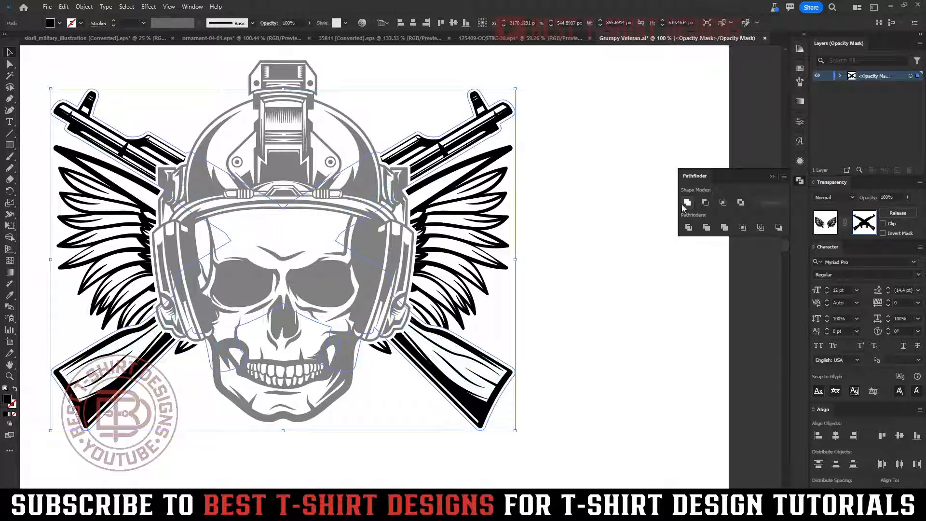
click(371, 415)
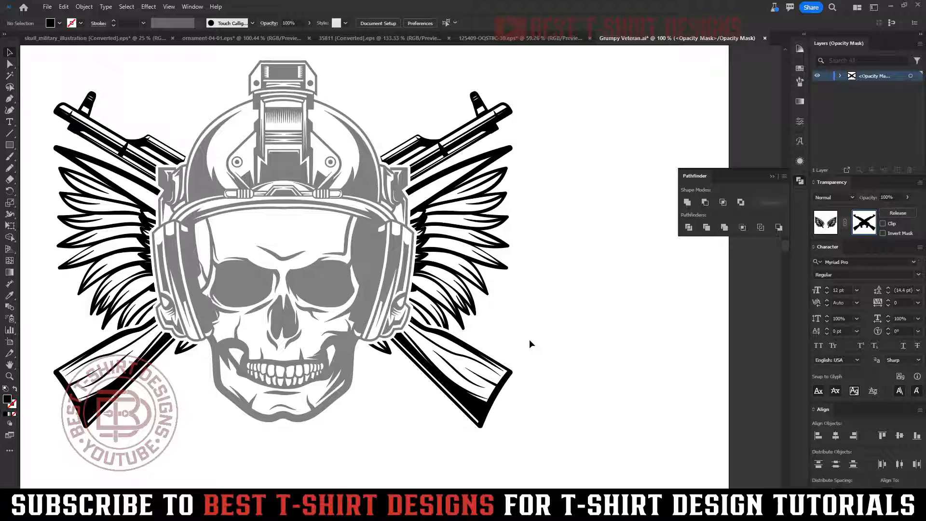
- Draw freehand Pencil shapes in the wings' opacity mask to hide the stray feather tips below both earcups beside the jaw
key(n)
drag(361, 361, 400, 359)
mouse_move(202, 365)
mouse_down()
mouse_move(209, 327)
mouse_move(187, 324)
mouse_move(170, 360)
mouse_up()
key(v)
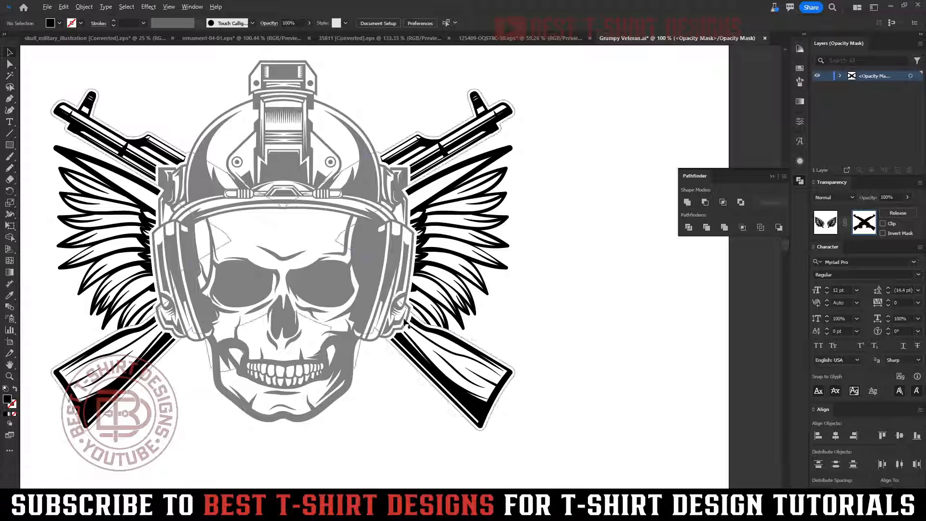
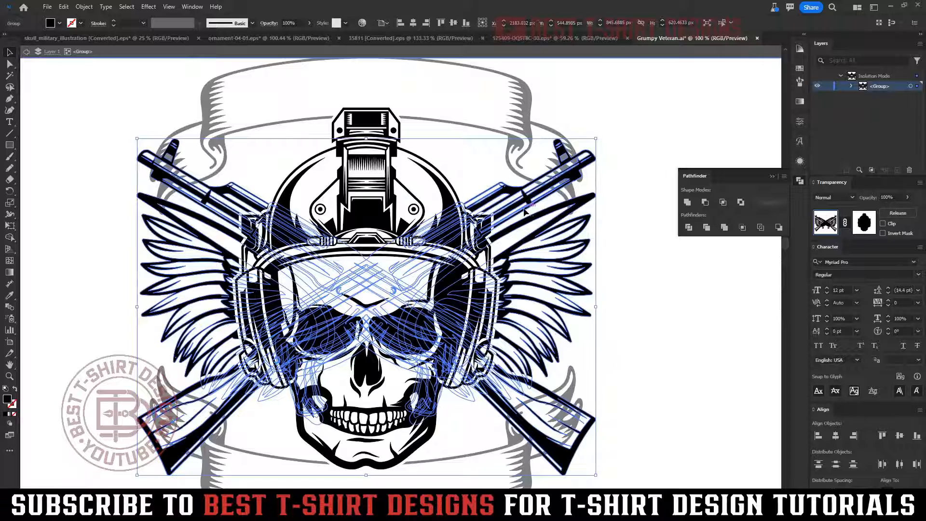
- Offset the crossed rifles' paths by 5 px with round joins, cut the offset shapes, and exit isolation mode
double_click(524, 211)
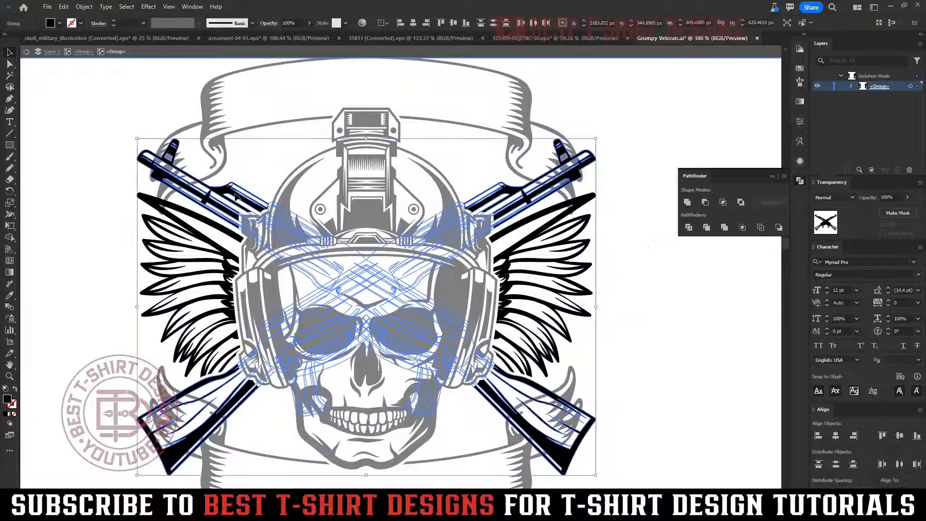
key(alt+o)
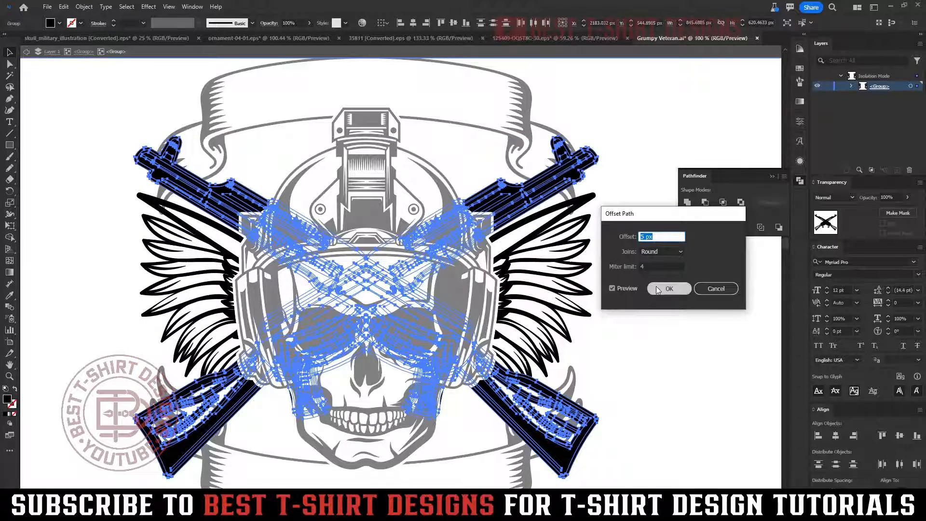
click(669, 289)
double_click(656, 286)
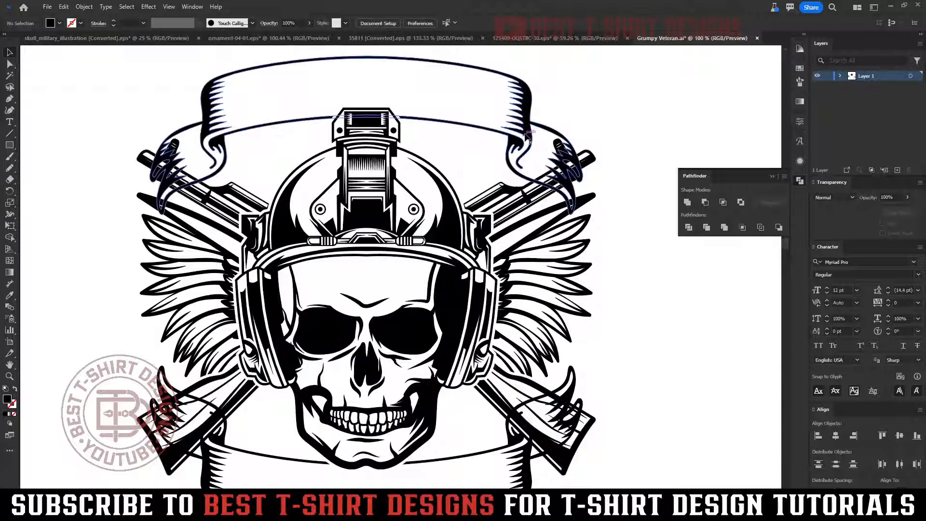
- Open the ribbons' existing opacity mask for editing and paste the rifle offset shapes in place inside it
click(526, 136)
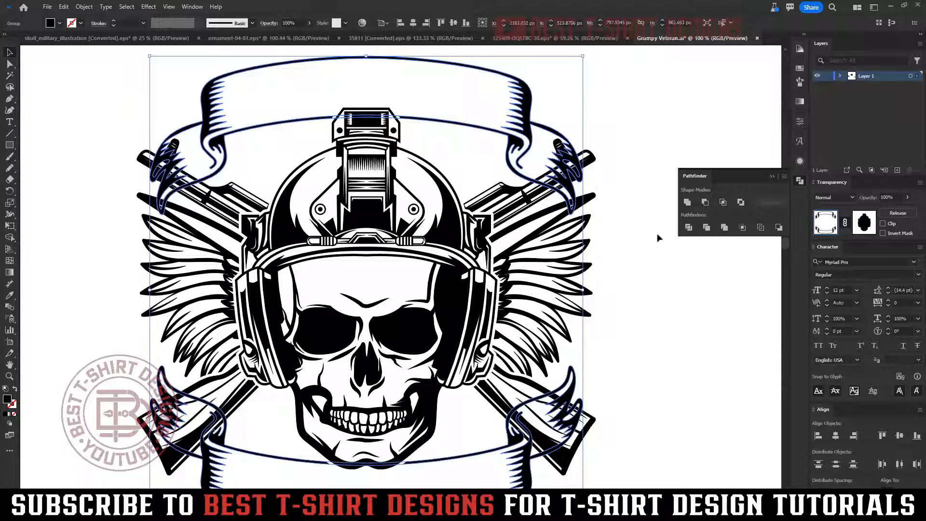
click(864, 222)
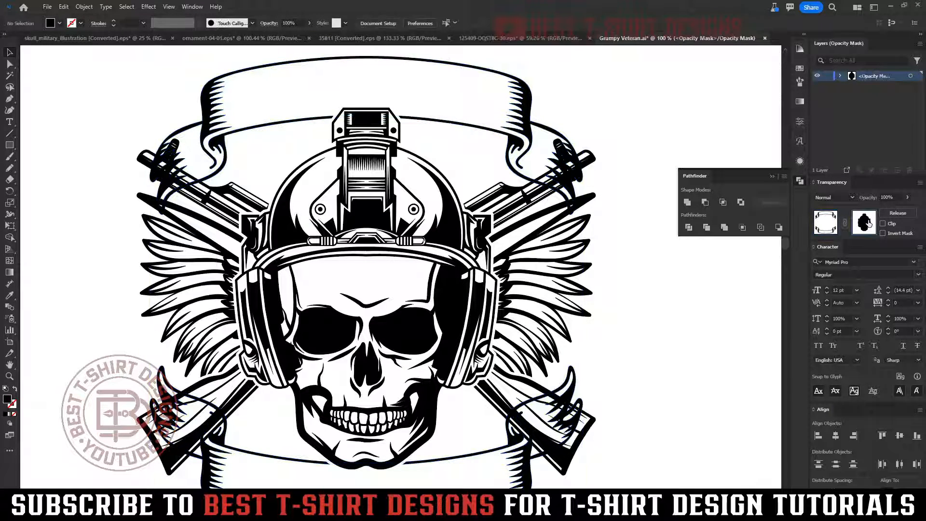
key(ctrl+f)
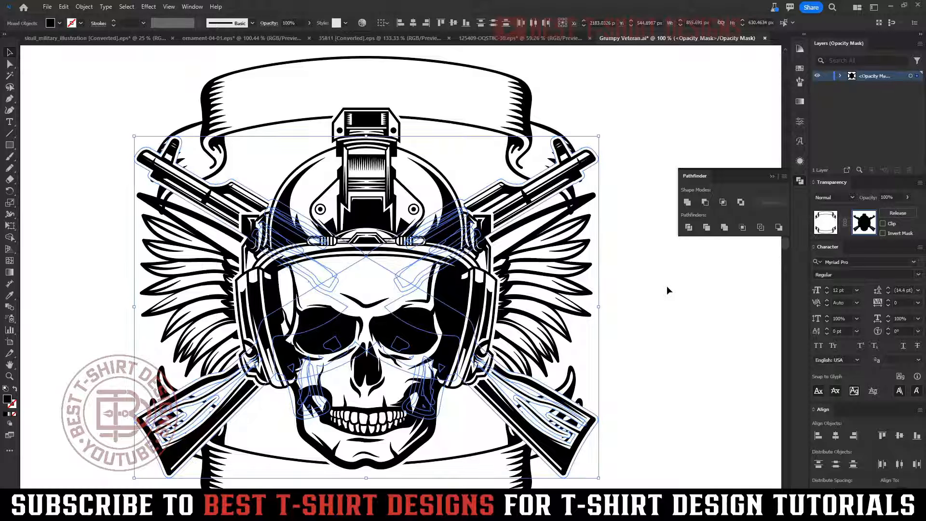
key(ctrl+minus)
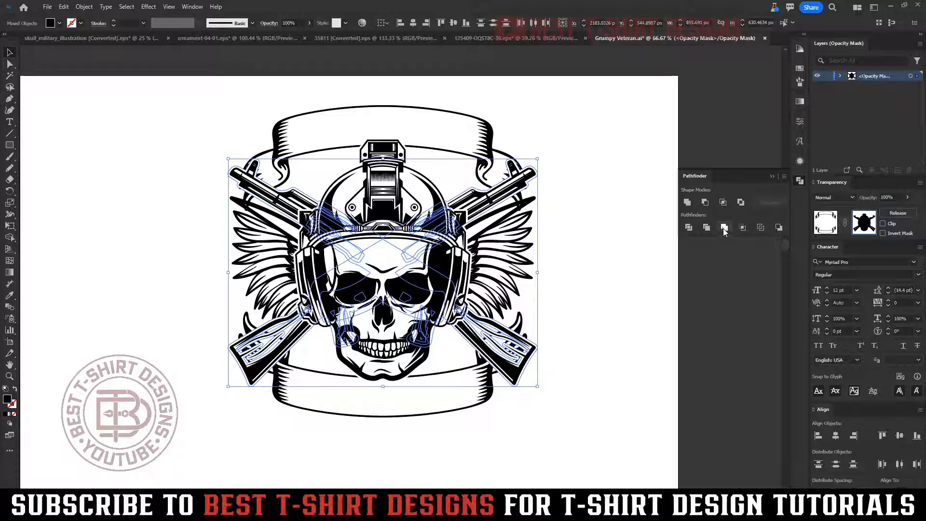
scroll(522, 361, up, 3)
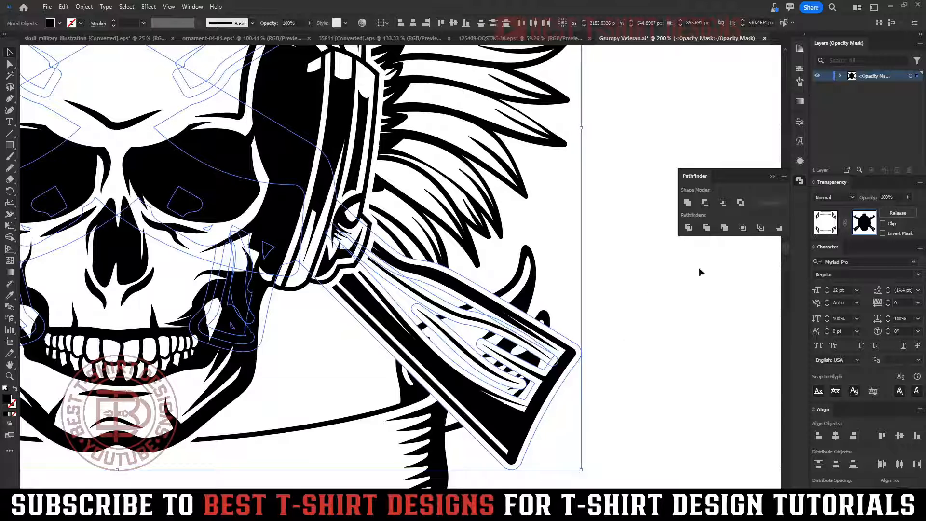
- Merge and unite the rifle shapes in the ribbons' opacity mask, check the masked ribbons, and return to the artwork
click(724, 231)
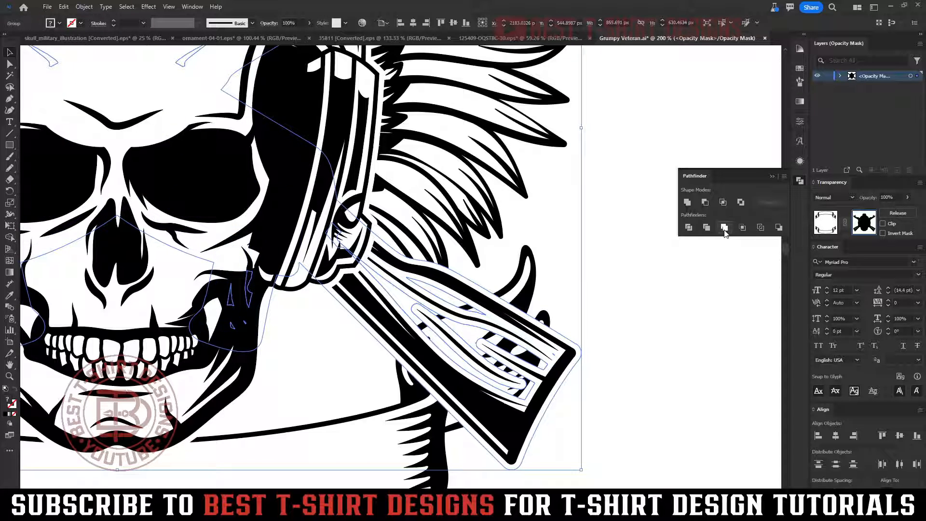
click(687, 202)
scroll(533, 365, down, 3)
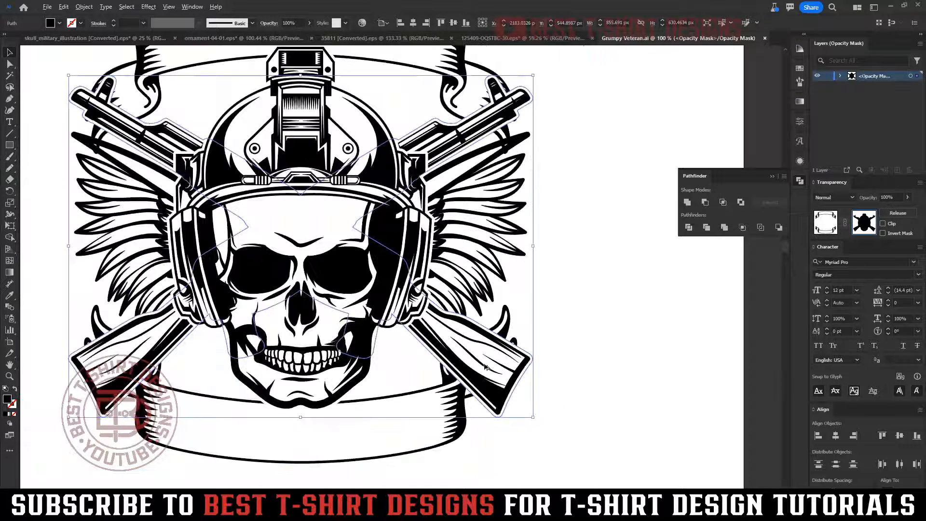
scroll(486, 367, down, 1)
click(591, 370)
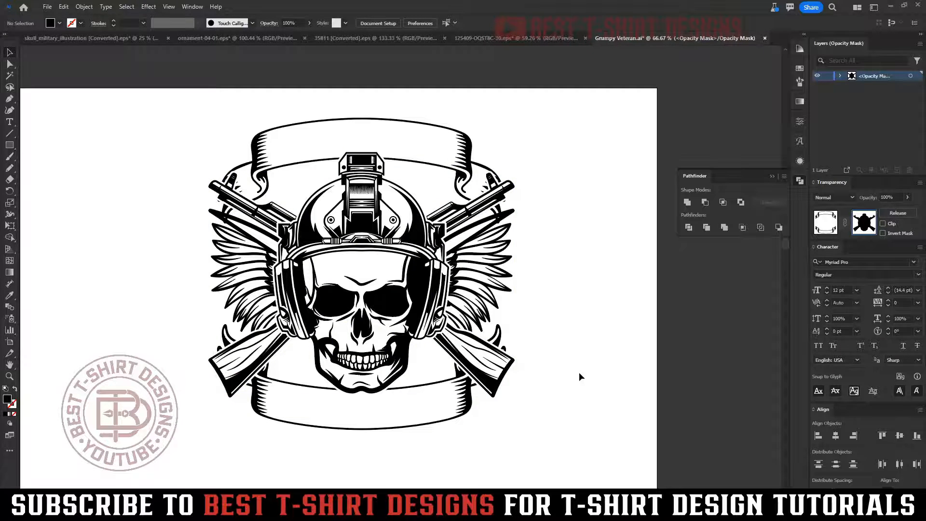
scroll(266, 400, up, 2)
scroll(214, 320, down, 2)
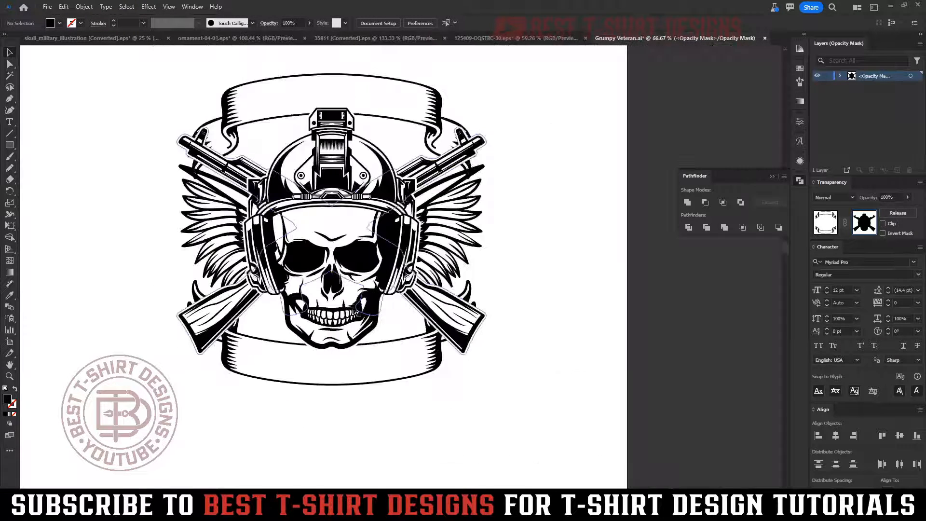
scroll(502, 310, up, 2)
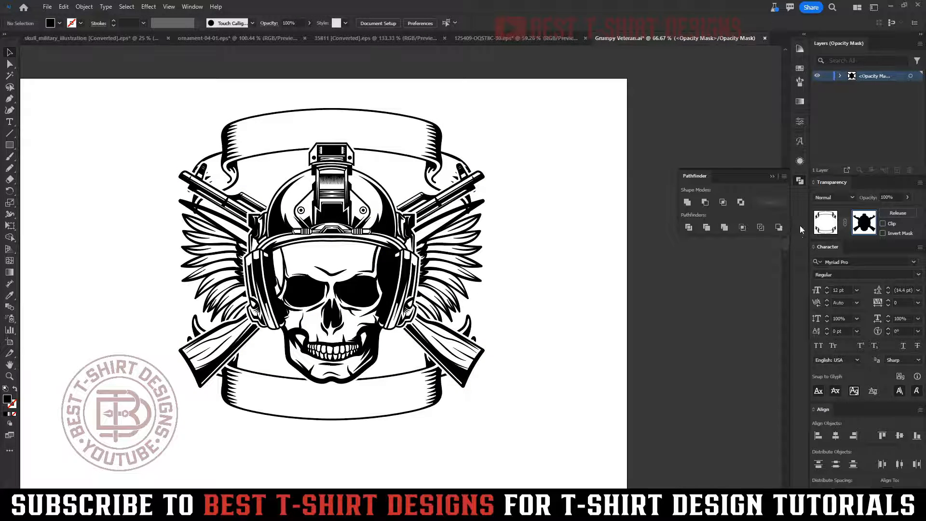
click(824, 225)
- Select the complete skull, rifles, wings and ribbons artwork, scale it down proportionally, and save the document
scroll(519, 313, down, 1)
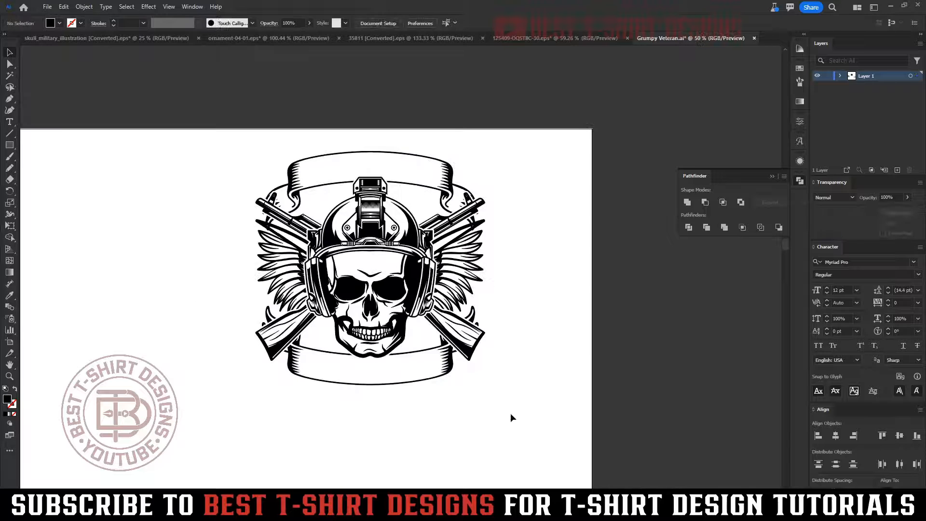
drag(512, 417, 207, 172)
scroll(511, 291, down, 2)
drag(504, 289, 435, 325)
click(493, 384)
key(ctrl+s)
- Move the text lines "i'm a grumpy" and "veteran" above the skull artwork, stacked and centered over the upper ribbon
scroll(472, 395, up, 1)
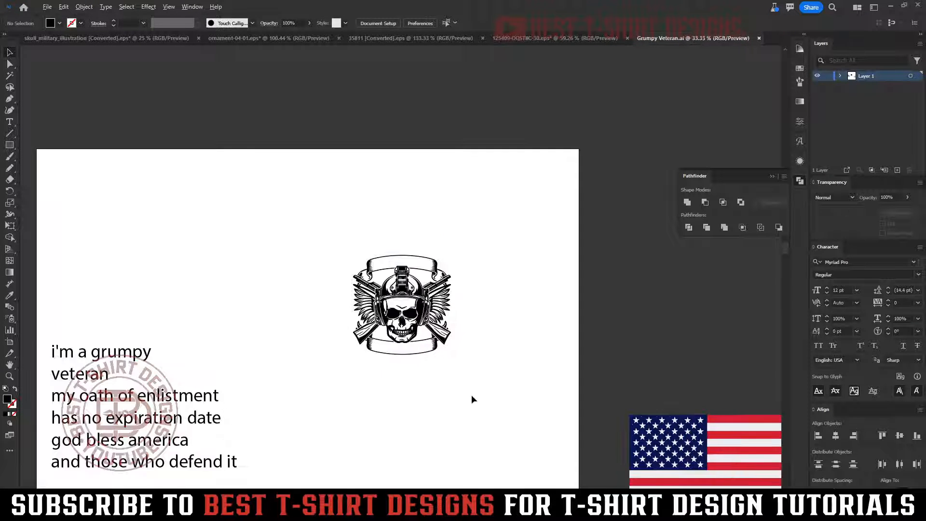
scroll(379, 377, down, 2)
drag(102, 296, 407, 168)
drag(83, 321, 406, 190)
click(494, 225)
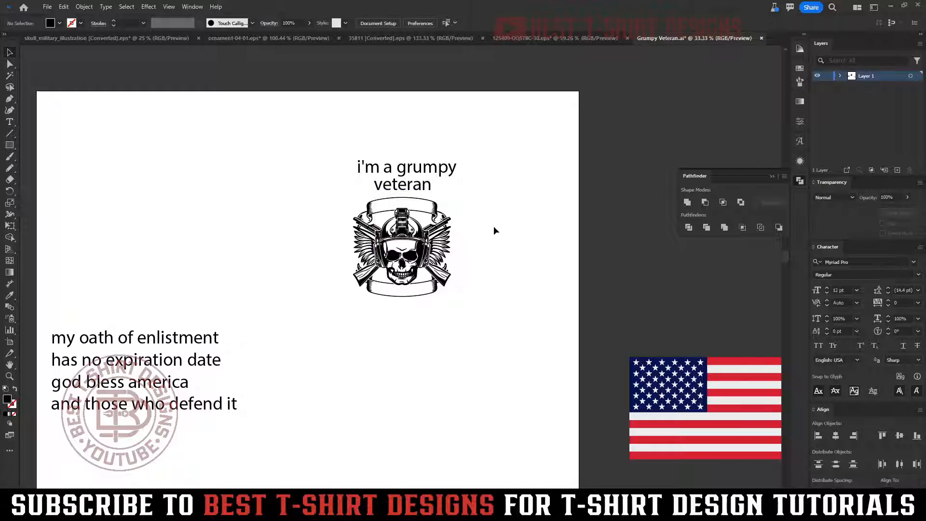
- Move the lines "my oath of enlistment" and "has no expiration date" separately onto the skull artwork's upper and lower ribbons
scroll(473, 216, up, 1)
scroll(474, 216, down, 1)
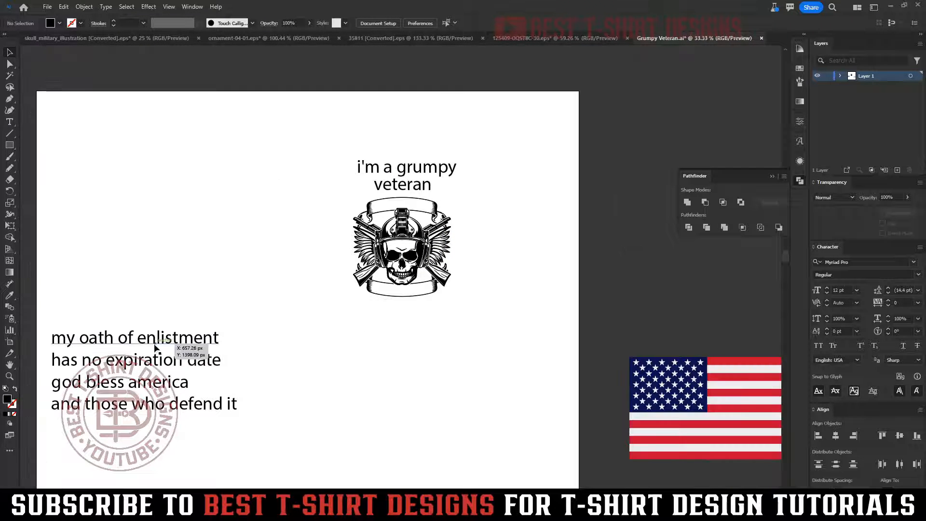
drag(143, 316, 223, 255)
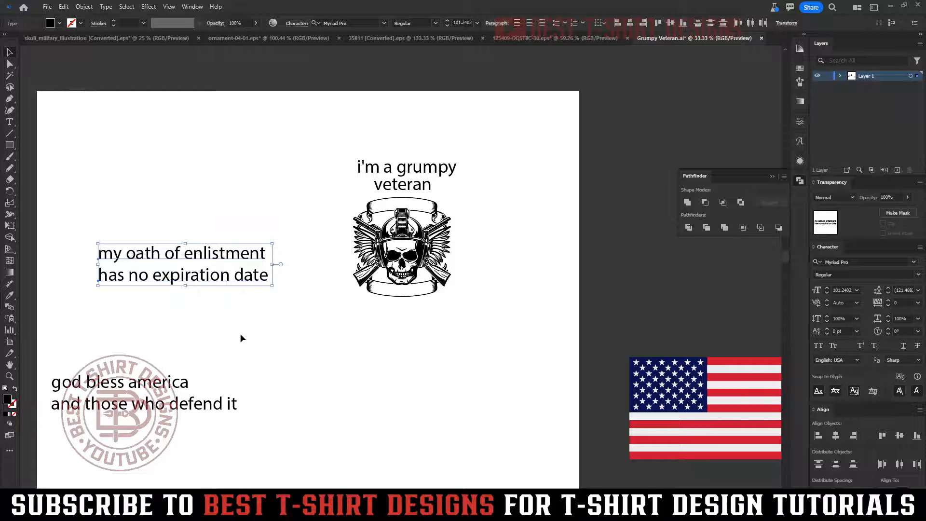
click(249, 301)
drag(240, 256, 523, 207)
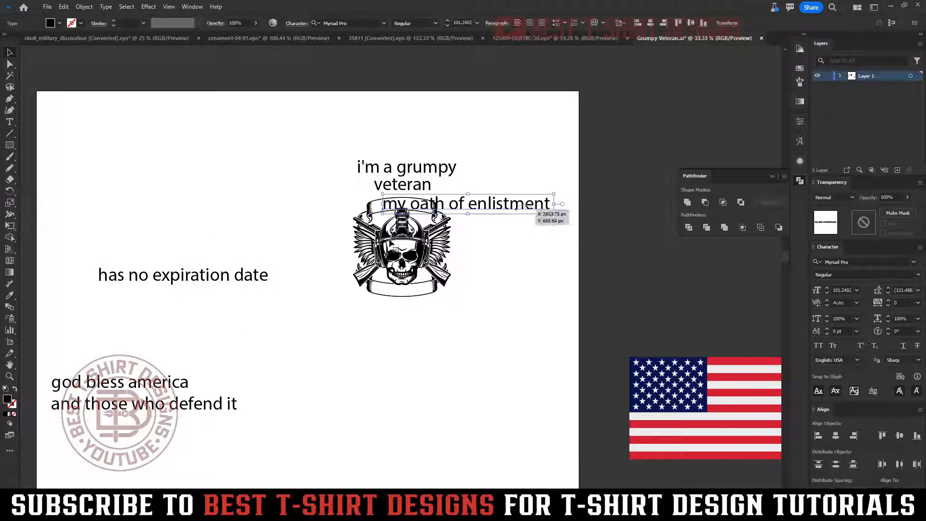
drag(183, 283, 485, 297)
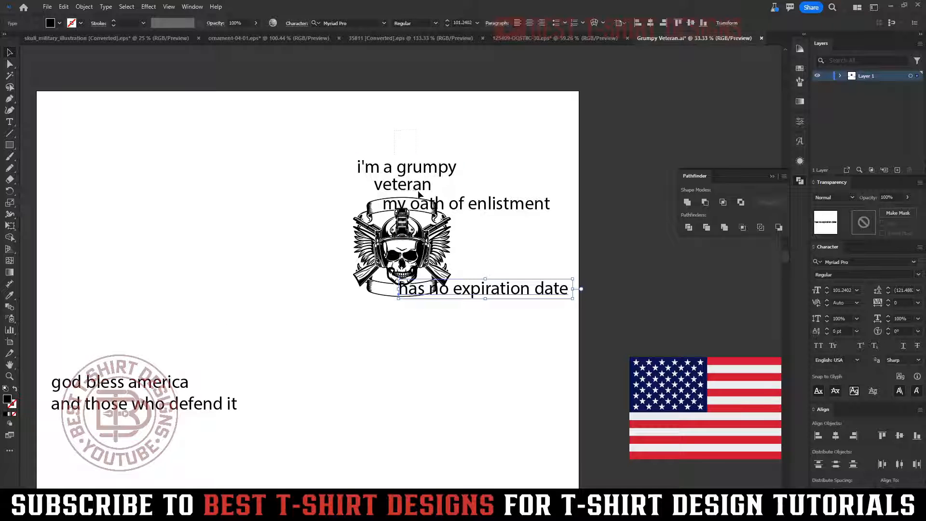
click(93, 352)
drag(151, 388, 434, 315)
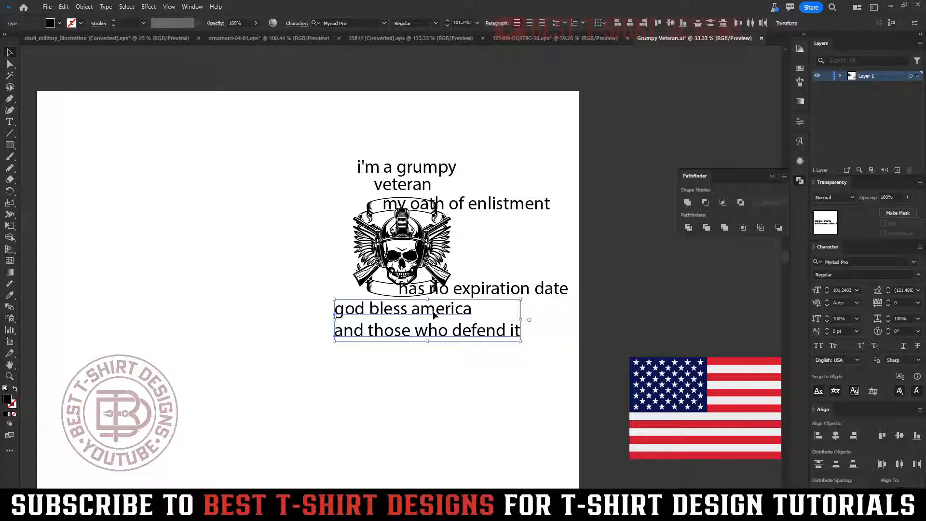
key(ctrl+z)
- Move "my oath of enlistment" and "has no expiration date" together to the right, clear of the skull artwork
scroll(504, 208, up, 2)
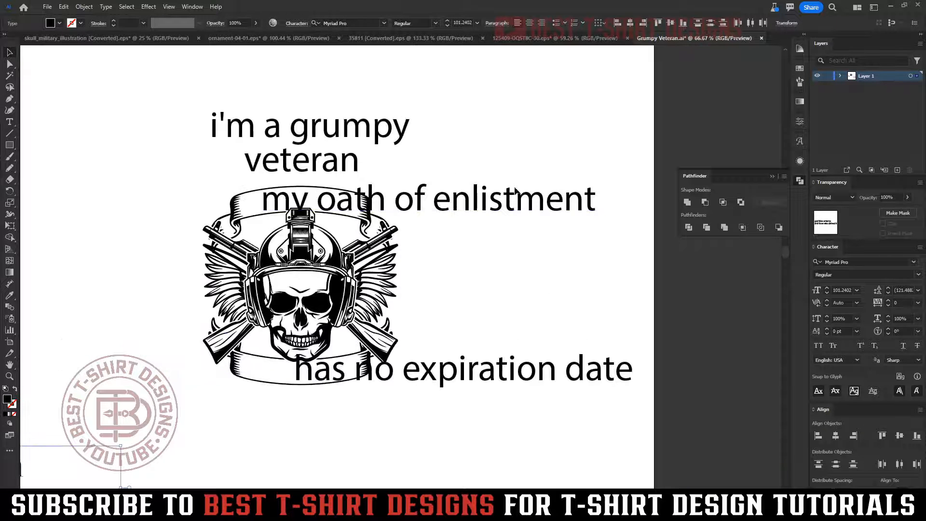
drag(526, 384, 685, 429)
click(471, 198)
scroll(470, 198, up, 1)
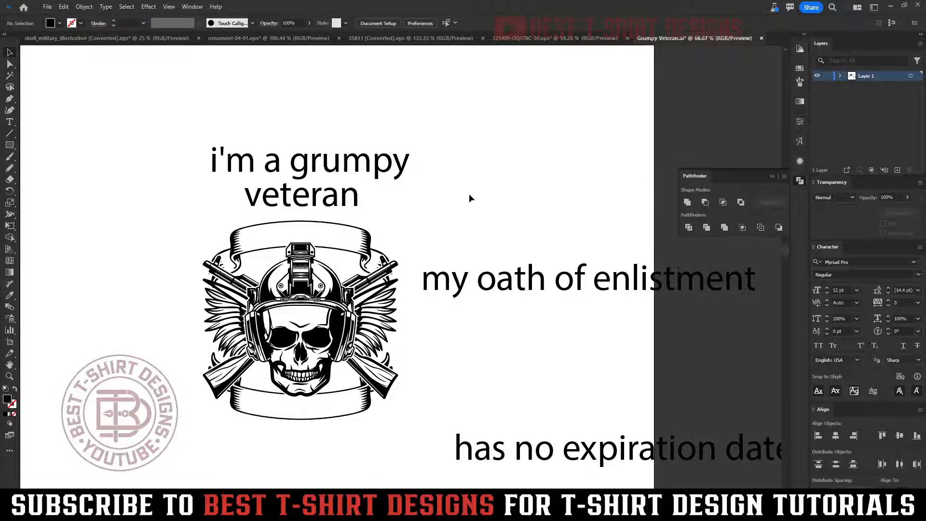
- Duplicate the "i'm a grumpy" line above the original and set the copy in D Day Stencil SC with all caps
scroll(469, 195, up, 1)
drag(481, 215, 395, 219)
drag(261, 185, 450, 146)
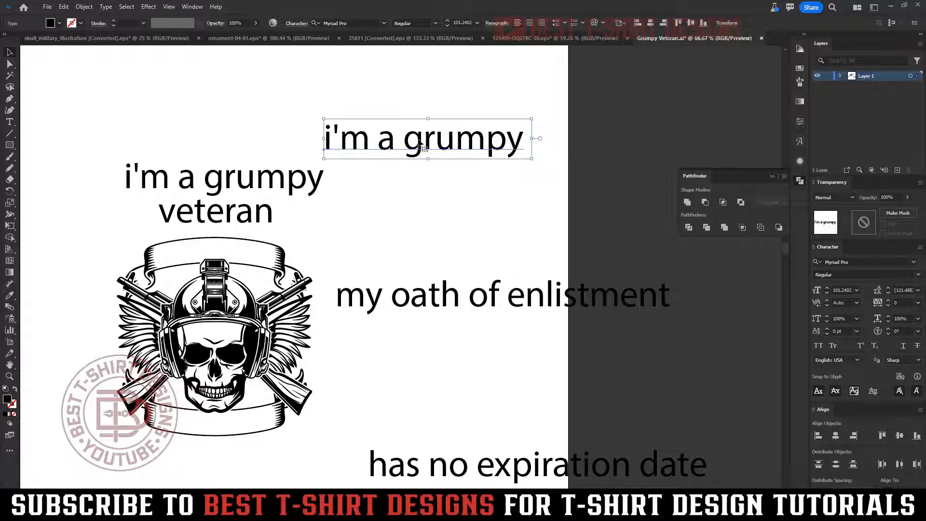
scroll(449, 146, up, 1)
click(354, 24)
text(d)
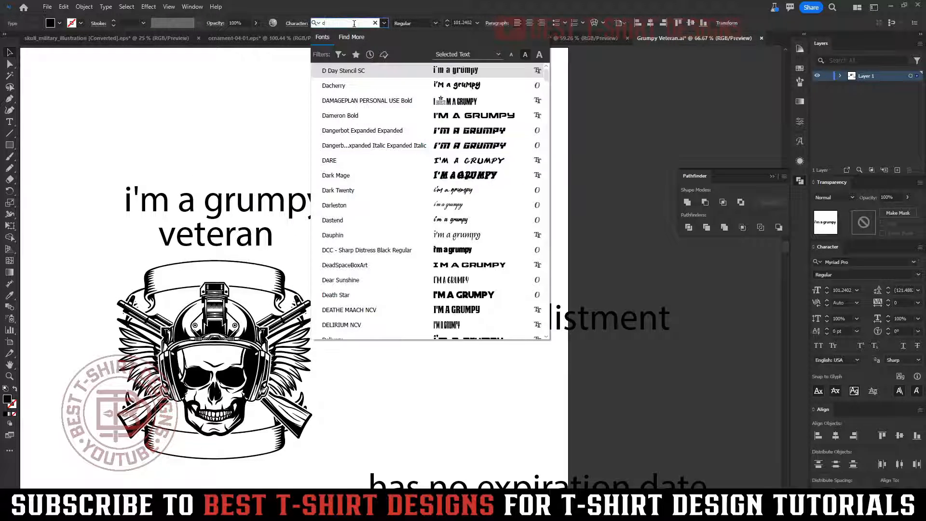
click(353, 72)
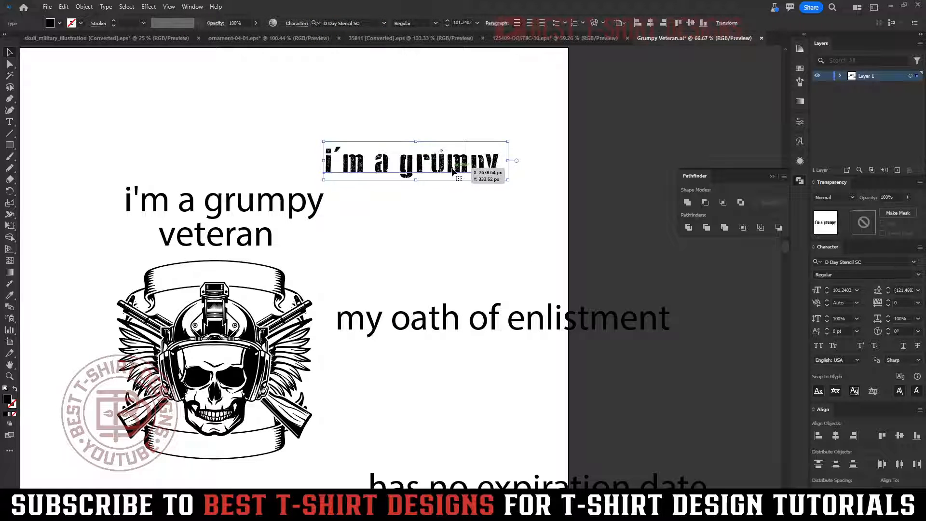
click(819, 346)
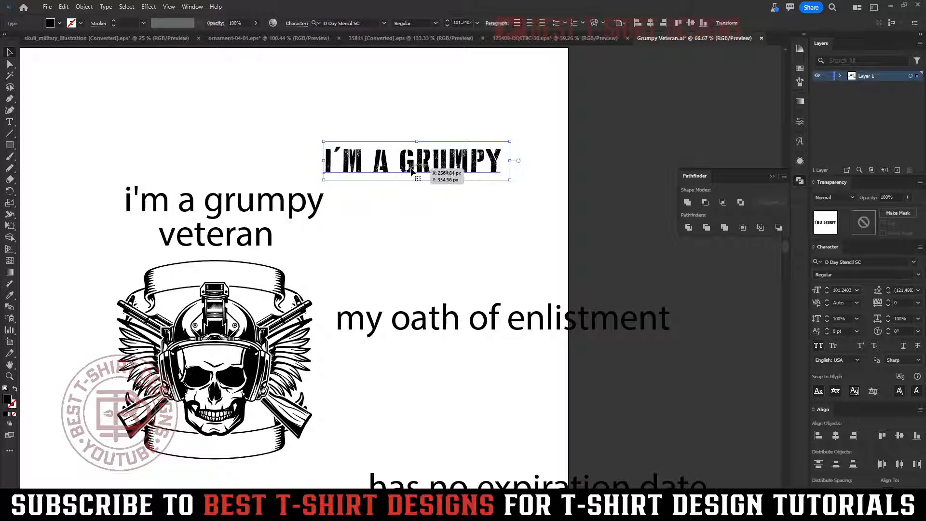
- Move the stencil copy further up and left, and replace its text with its font name, "D Day Stencil SC"
drag(413, 175, 348, 123)
scroll(348, 123, up, 2)
click(347, 22)
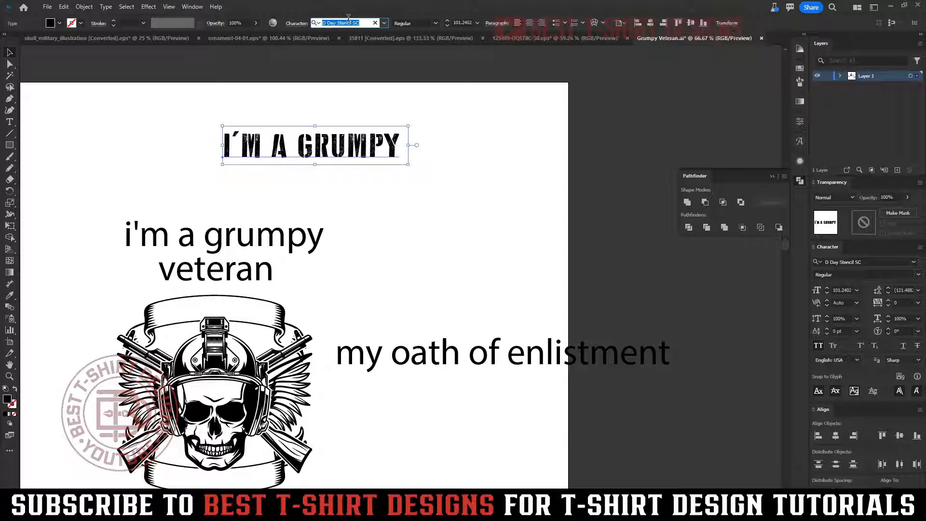
key(ctrl+c)
double_click(347, 156)
key(ctrl+a)
key(ctrl+v)
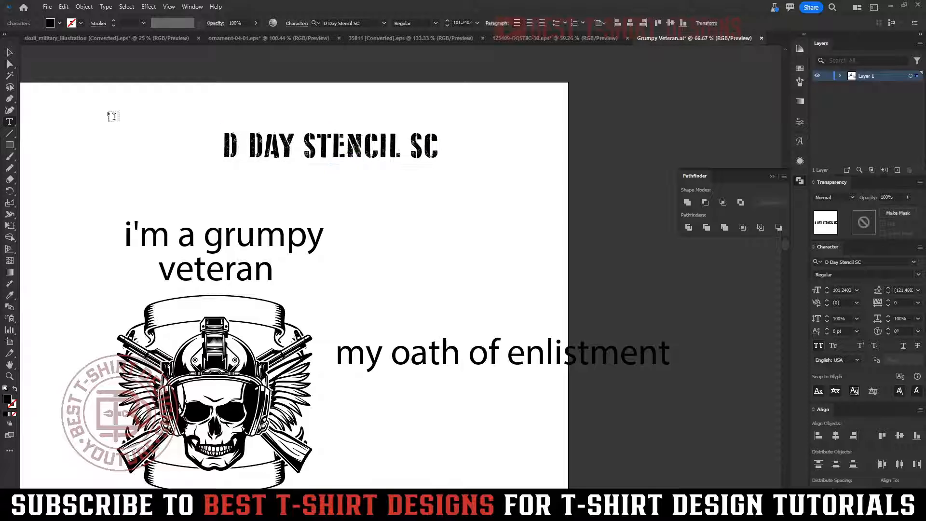
click(10, 54)
- Duplicate the D Day Stencil SC sample line just below itself and set the copy in the Checkpoint Charlie font
mouse_move(395, 154)
mouse_down()
mouse_move(399, 132)
mouse_move(395, 168)
mouse_up()
click(351, 22)
text(char)
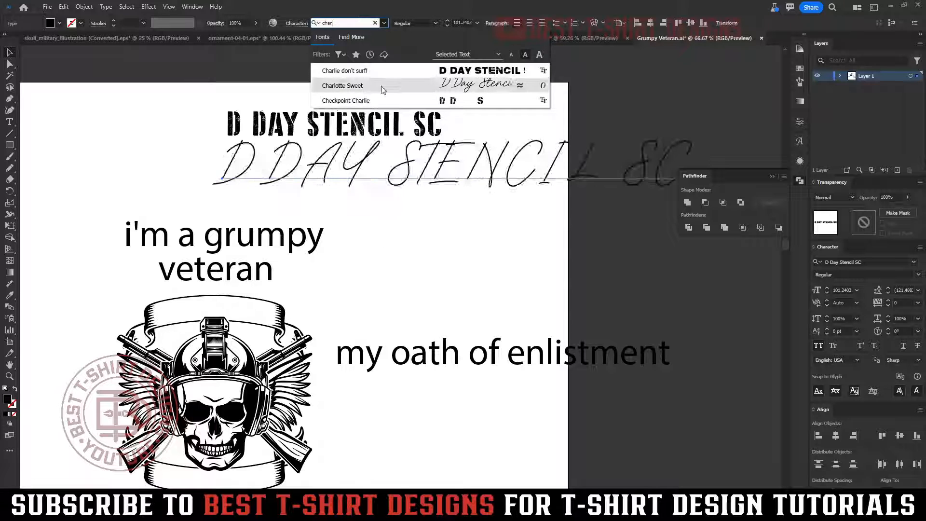
click(365, 103)
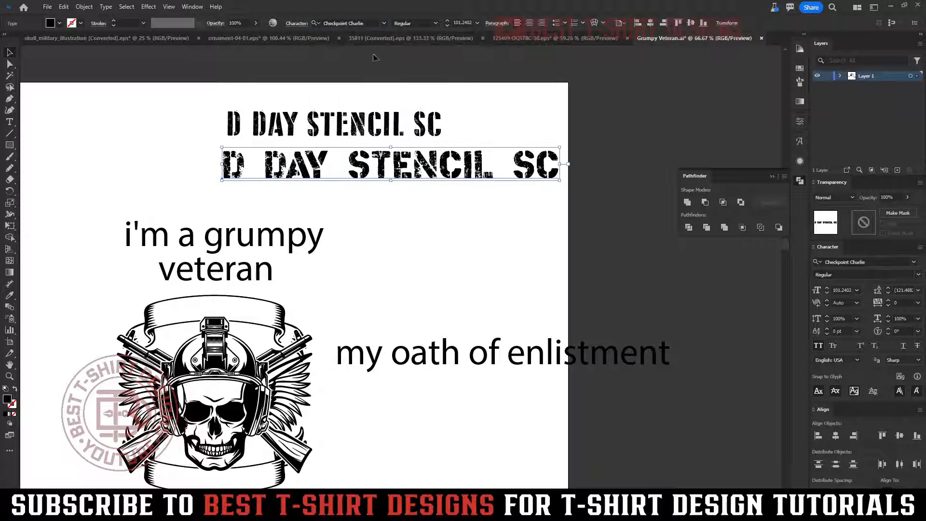
- Replace the lower sample's text with its font name, "Checkpoint Charlie", and center it under the D Day Stencil SC line
click(346, 23)
key(ctrl+c)
double_click(410, 174)
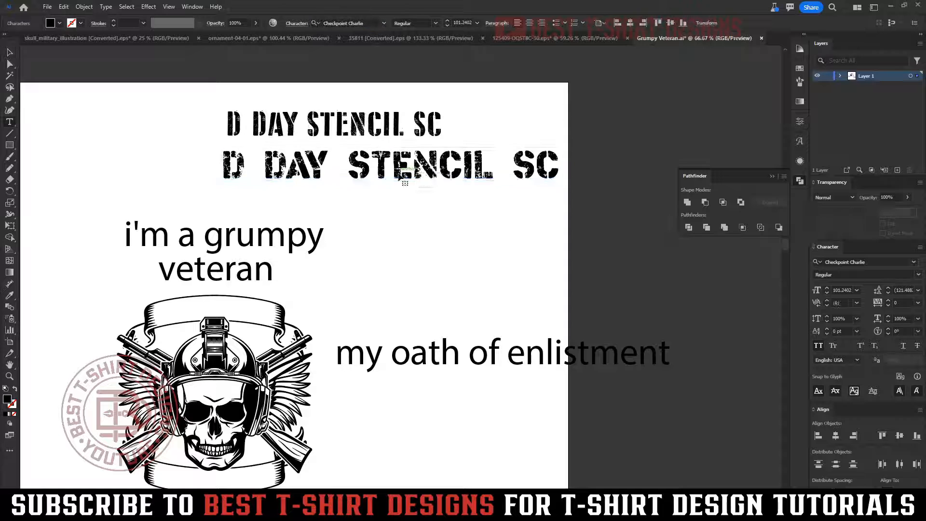
key(ctrl+a)
key(ctrl+v)
click(8, 53)
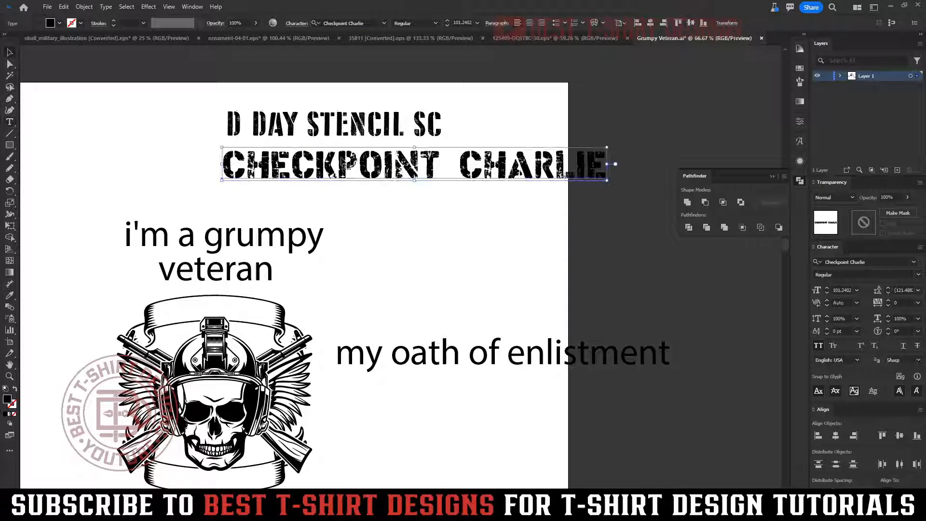
drag(533, 170, 440, 171)
- Save the document and move both font sample lines to the artboard's upper-left corner
key(ctrl+s)
scroll(452, 174, down, 2)
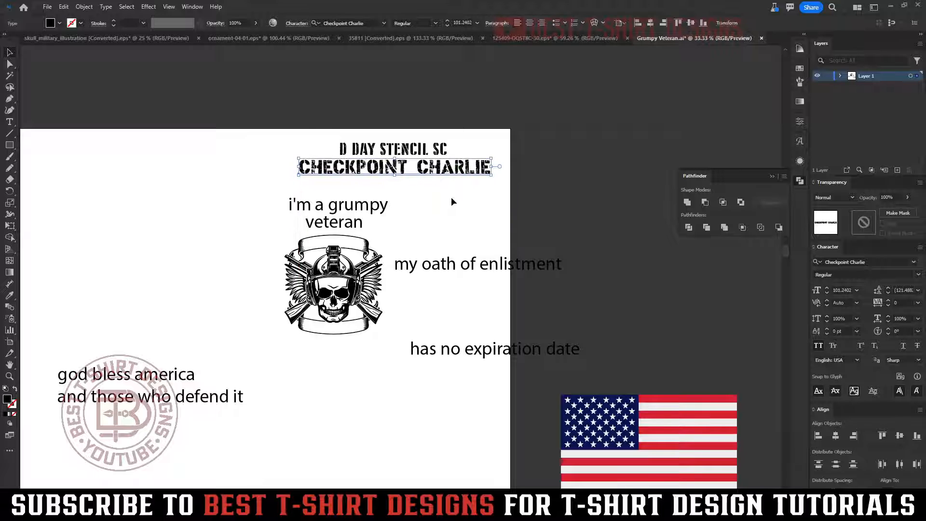
drag(486, 191, 157, 160)
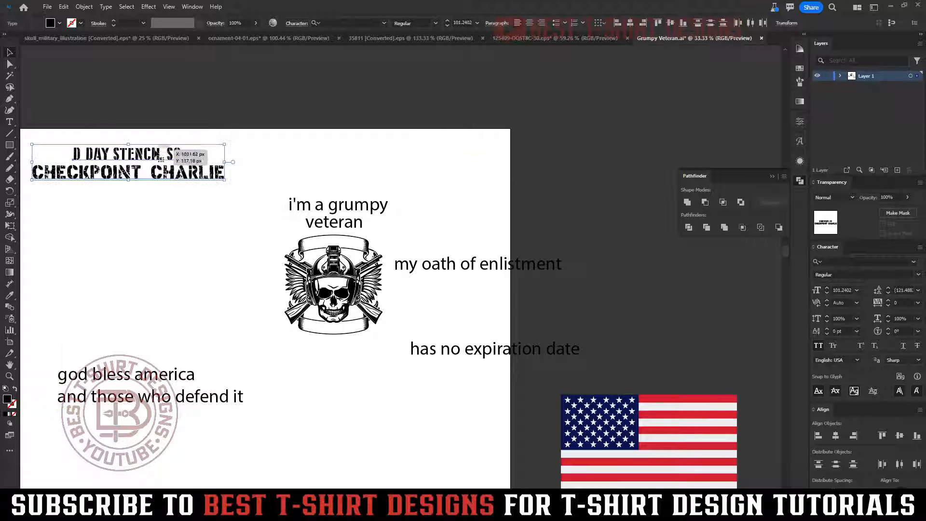
click(217, 213)
- Sample the Checkpoint Charlie style onto "veteran" and the D Day Stencil SC style onto "i'm a grumpy" with the Eyedropper
scroll(407, 230, up, 3)
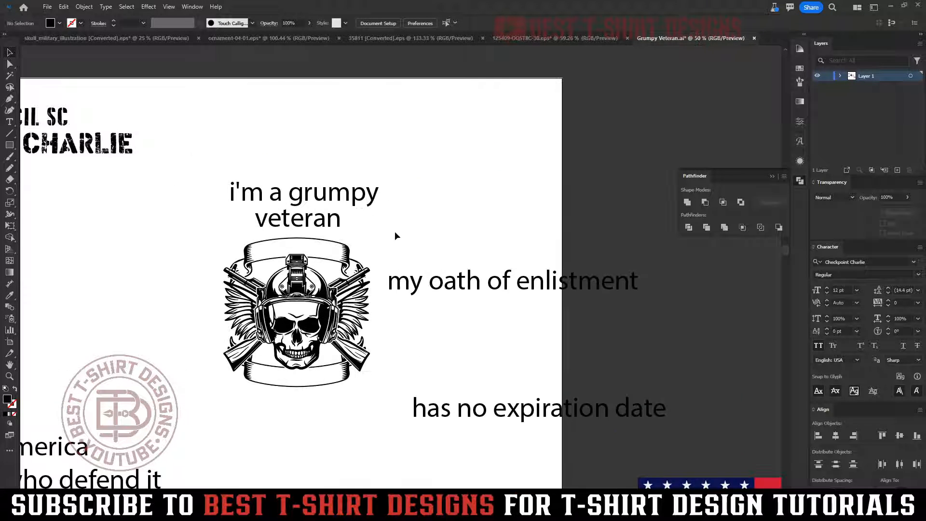
click(355, 230)
key(i)
click(154, 143)
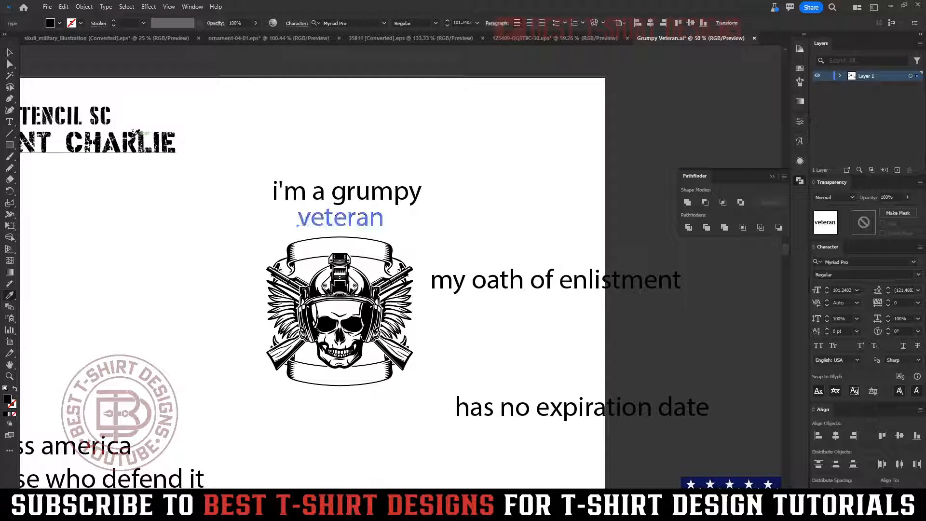
key(v)
click(393, 200)
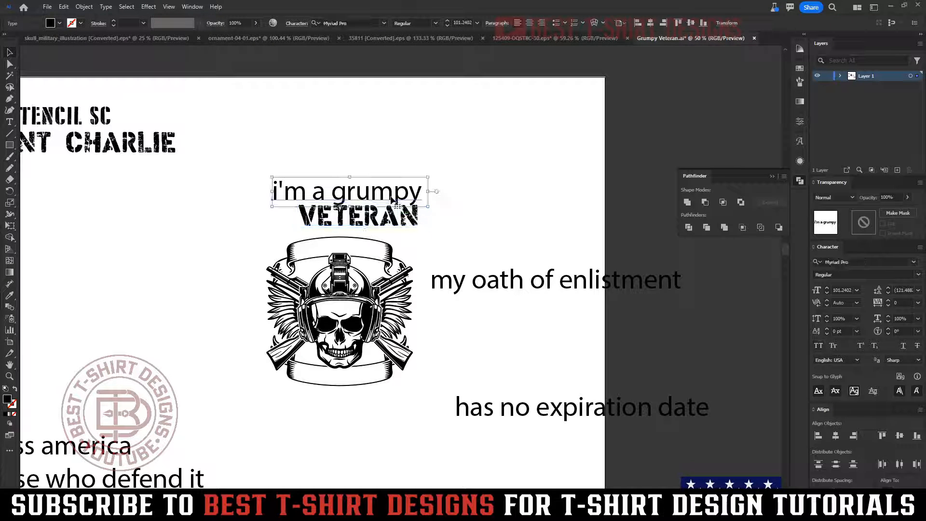
key(i)
click(102, 119)
key(v)
click(500, 225)
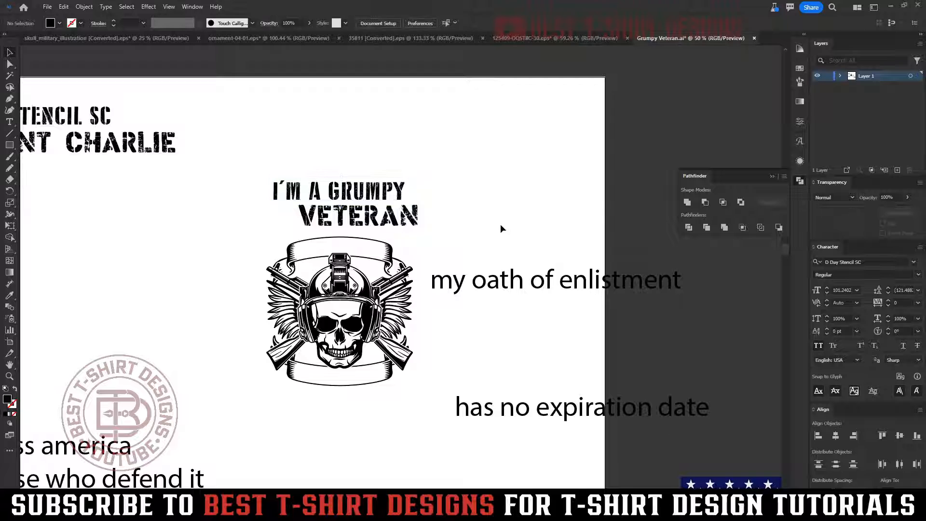
- Apply the D Day Stencil SC style to "my oath of enlistment" and "has no expiration date" with the Eyedropper
scroll(381, 246, up, 1)
click(548, 295)
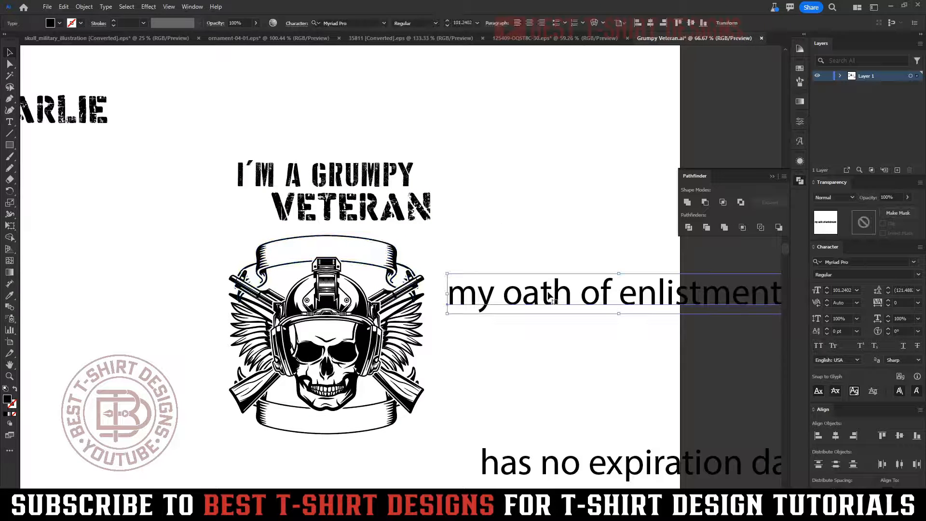
key(i)
click(393, 169)
key(v)
scroll(546, 410, down, 1)
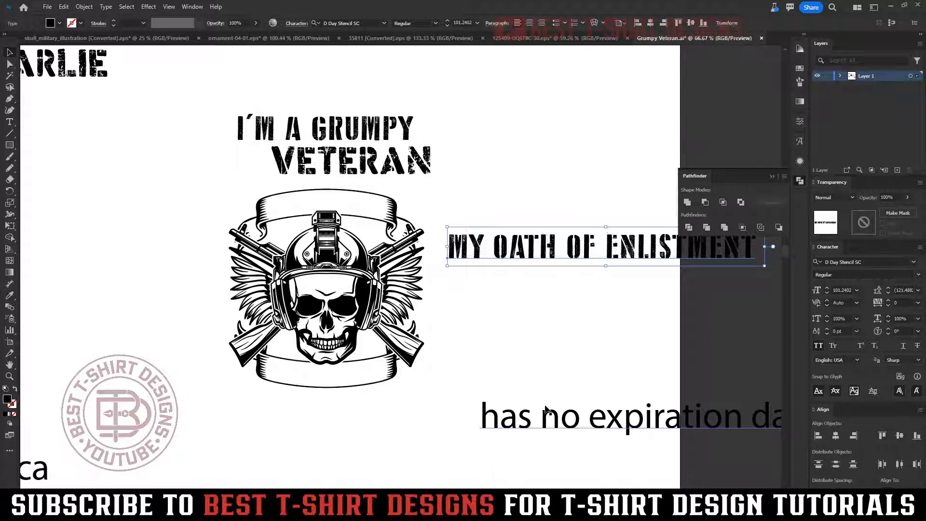
click(547, 417)
key(i)
click(533, 250)
key(v)
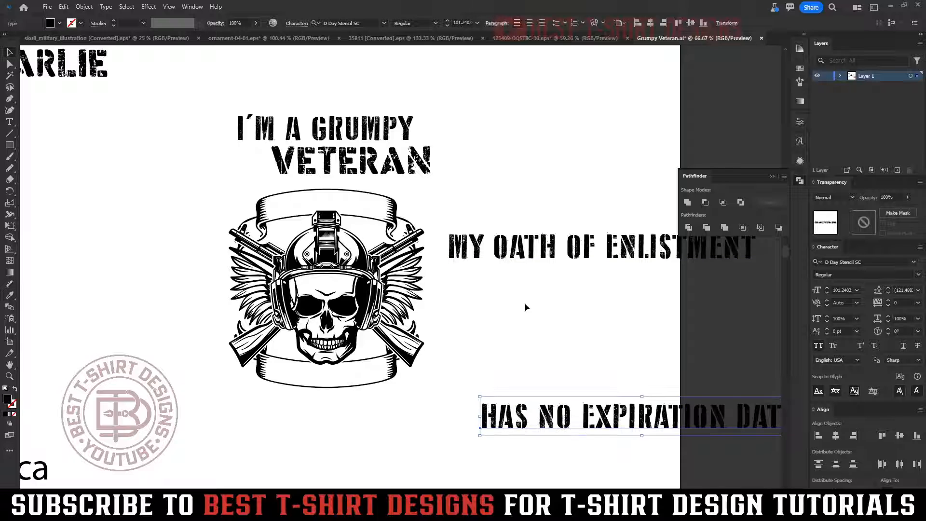
- Move "god bless america" and "and those who defend it" below the skull, styling them in Checkpoint Charlie and D Day Stencil SC respectively
scroll(453, 247, down, 1)
scroll(446, 255, down, 1)
drag(123, 376, 337, 345)
key(i)
click(385, 144)
key(v)
drag(162, 402, 393, 369)
key(i)
click(483, 335)
key(v)
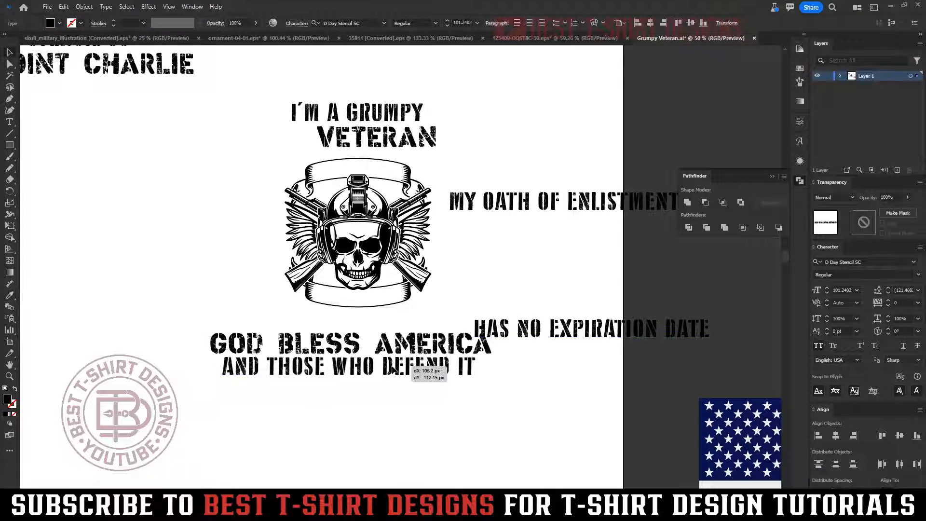
- Stack "and those who defend it" beneath "god bless america" and move both lines down and left of the skull artwork
drag(372, 414, 350, 349)
drag(354, 342, 253, 432)
click(463, 369)
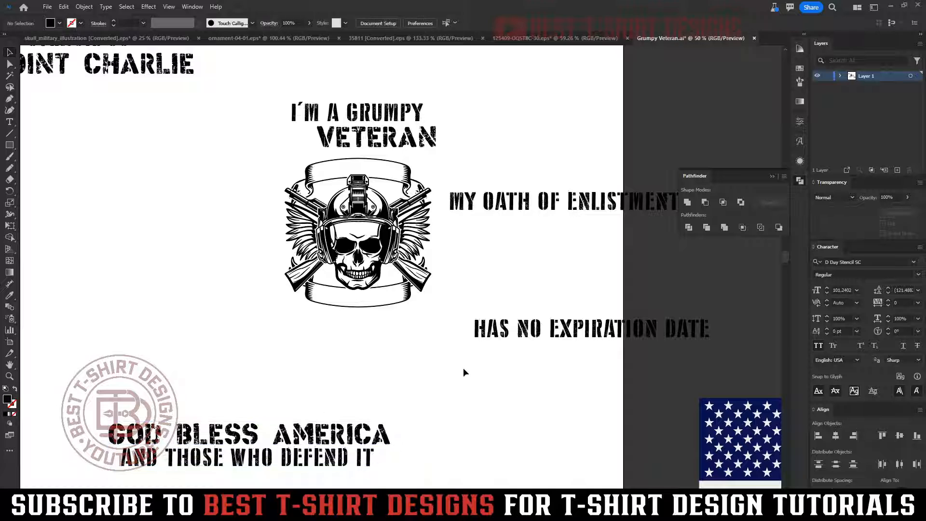
- Draw an ellipse about 497 px wide and 176 px high over the upper ribbon, with a black stroke and no fill
scroll(413, 122, up, 1)
drag(521, 278, 501, 273)
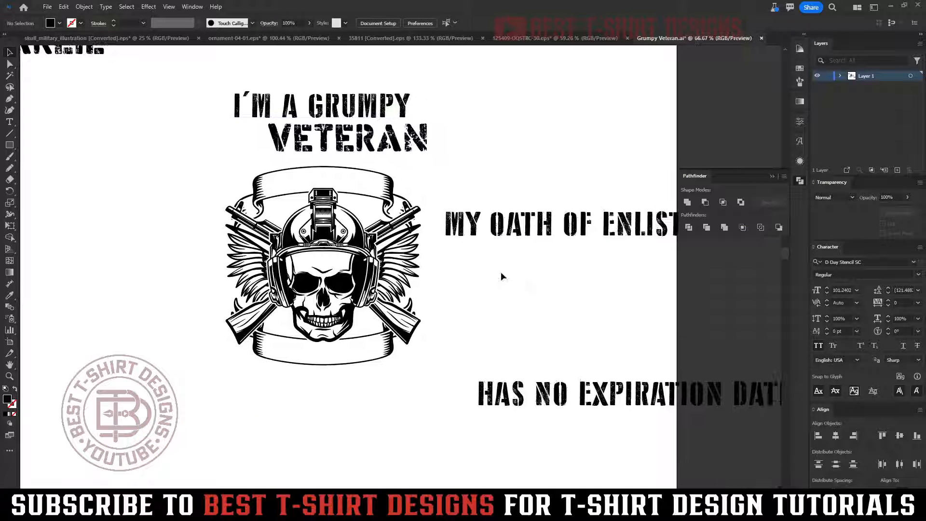
scroll(301, 180, up, 2)
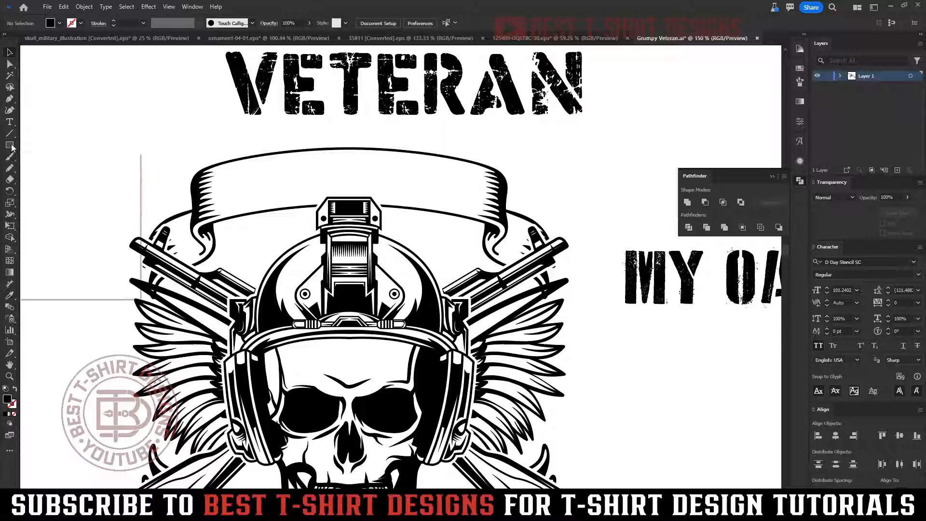
drag(11, 148, 30, 172)
mouse_move(154, 184)
mouse_down()
mouse_move(282, 225)
mouse_move(536, 278)
mouse_move(557, 330)
mouse_move(538, 329)
mouse_move(558, 327)
mouse_up()
key(shift+x)
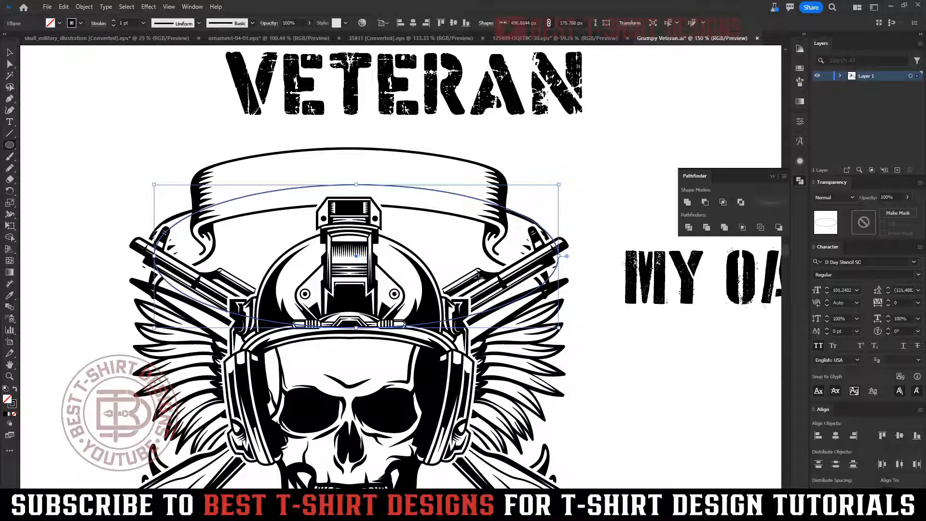
- Fit the ellipse to the upper ribbon's curve with a height of about 140 px, and duplicate it onto the lower ribbon
drag(369, 186, 364, 177)
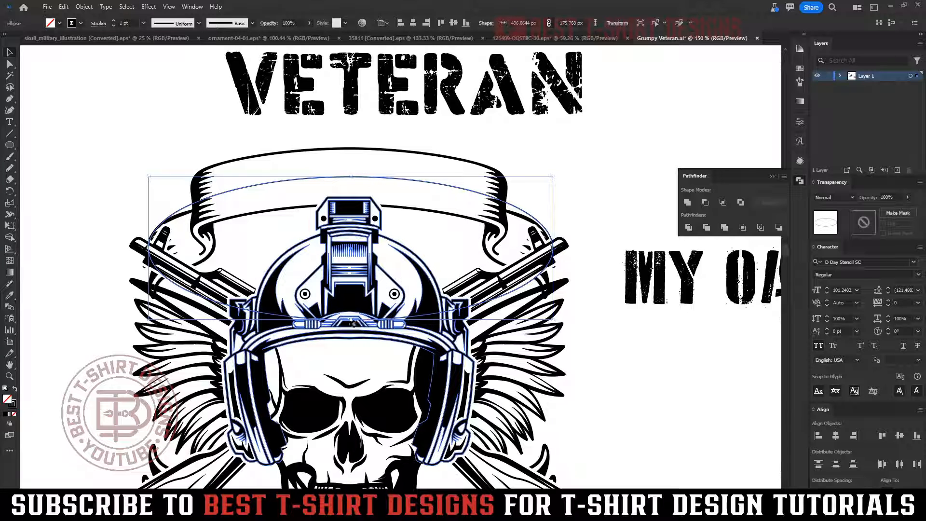
drag(354, 323, 352, 291)
key(ctrl+minus)
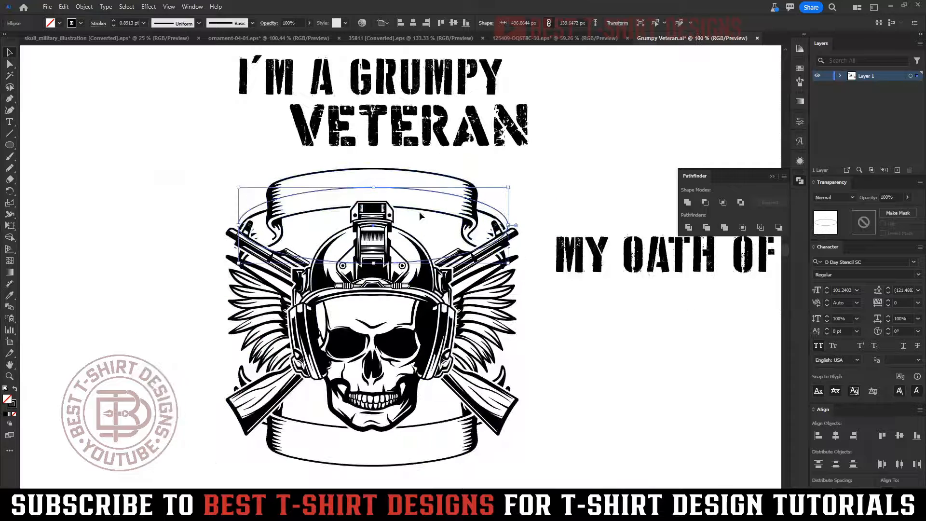
drag(414, 193, 413, 376)
click(648, 293)
- Remove the standalone straight "MY OATH OF ENLISTMENT" text line beside the skull artwork
drag(654, 291, 513, 319)
scroll(514, 319, down, 1)
click(526, 303)
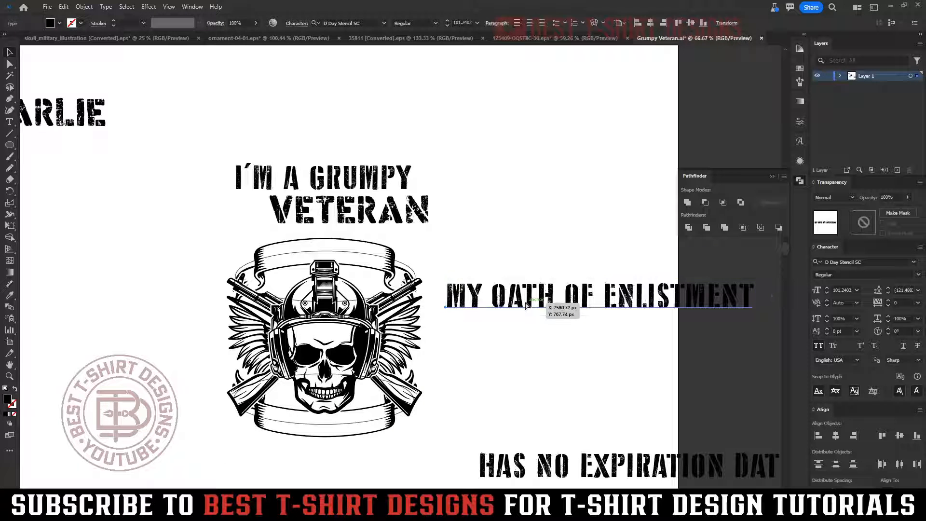
key(Delete)
- Add "MY OATH OF ENLISTMENT" as type on a path along the ellipse over the upper ribbon
scroll(299, 251, up, 2)
scroll(299, 251, up, 1)
click(301, 260)
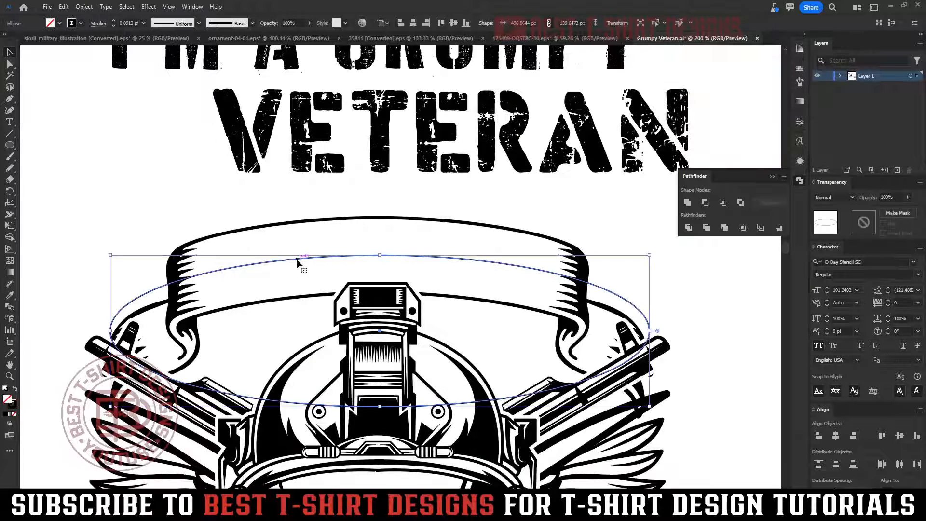
drag(11, 122, 52, 145)
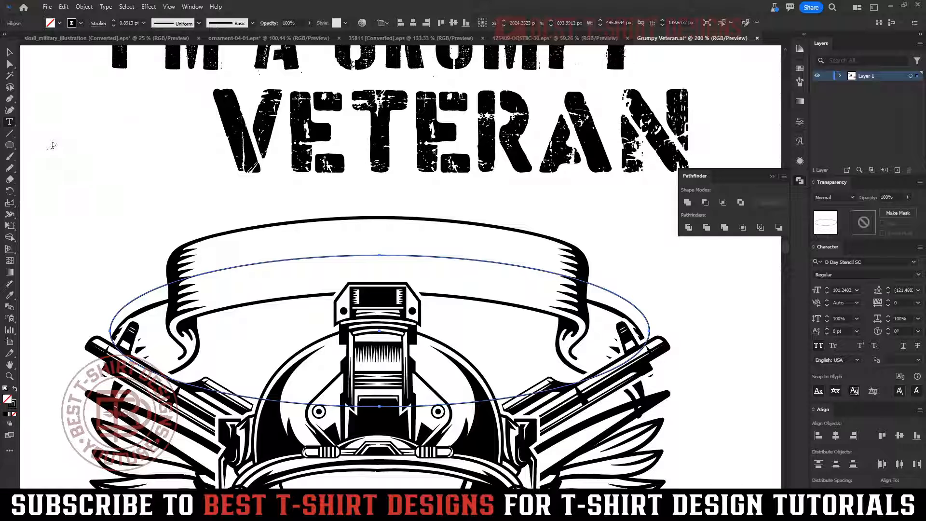
click(110, 329)
text(MY OATH OF ENLISTMENT)
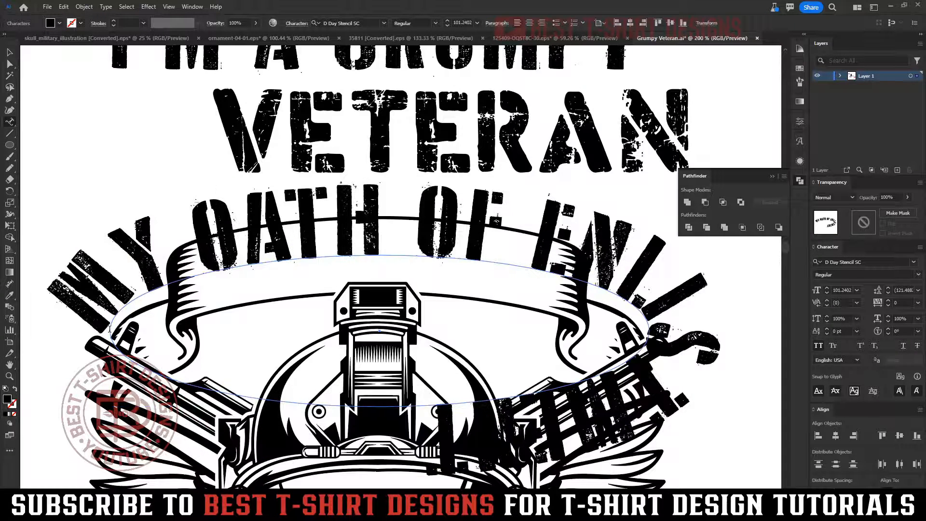
- Set the font size of the curved "MY OATH OF ENLISTMENT" text to 40 pt
click(9, 52)
click(458, 23)
text(40)
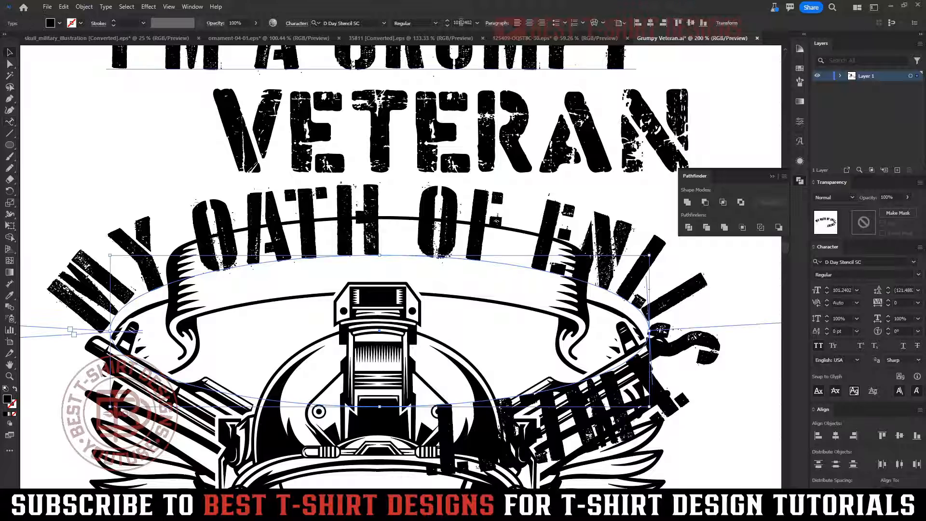
key(Return)
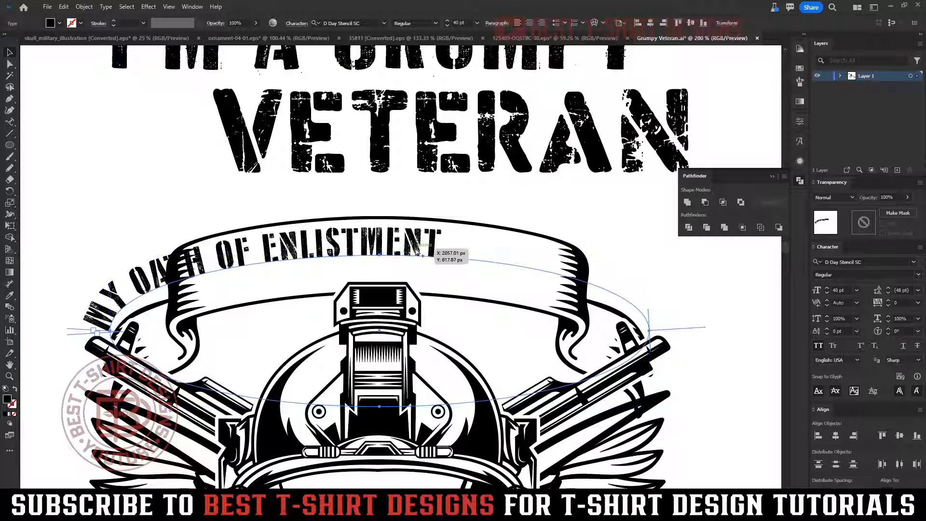
- Set the Type on a Path options of the curved ribbon text to align to the path's Center
click(106, 7)
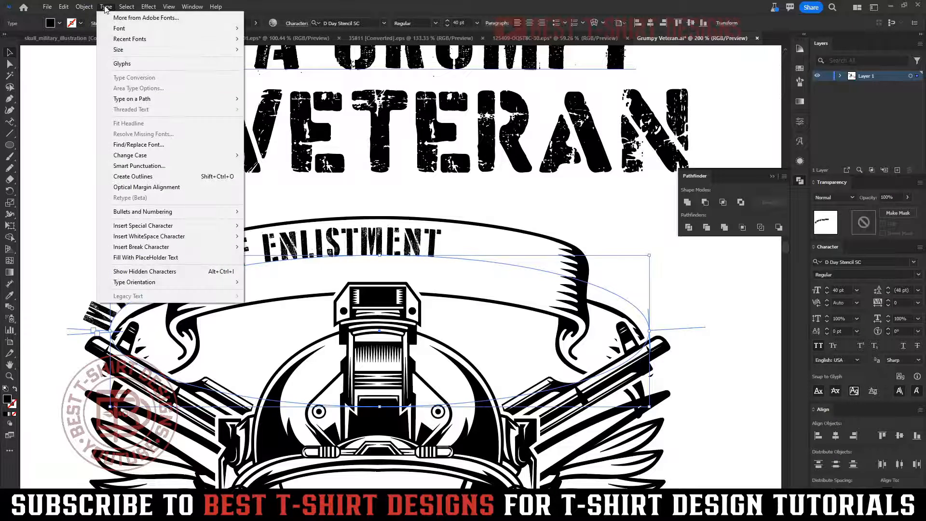
mouse_move(130, 104)
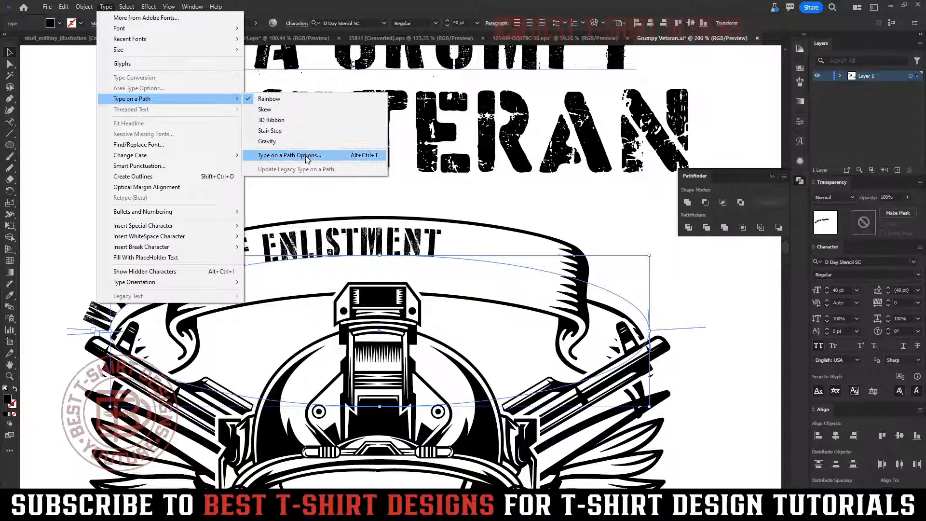
click(304, 156)
click(456, 245)
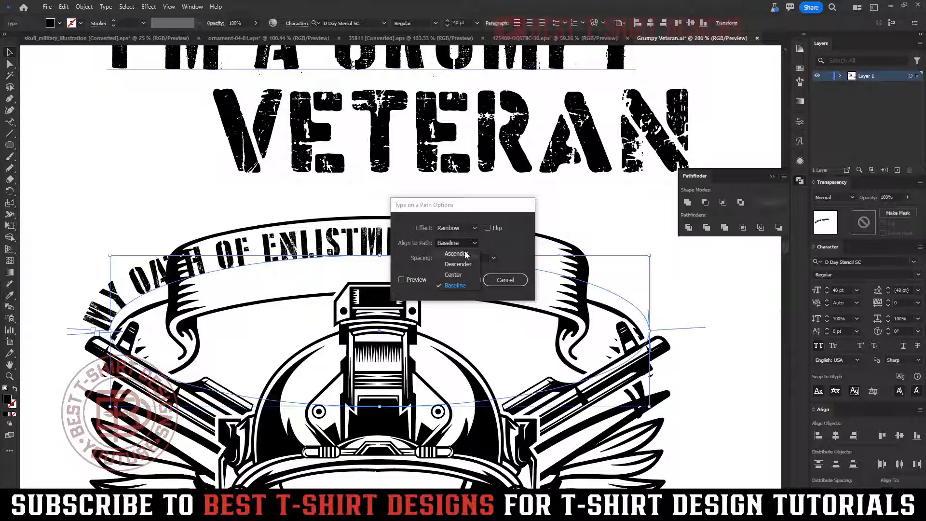
click(459, 274)
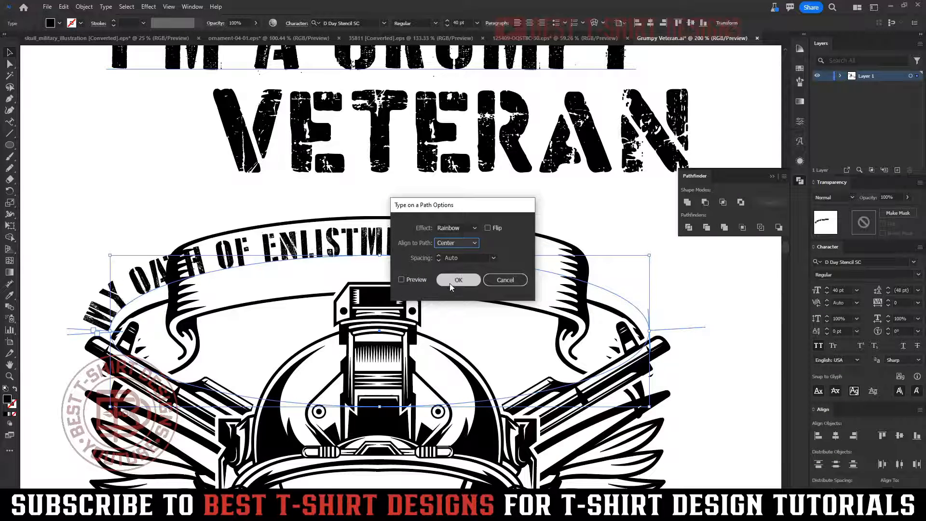
click(451, 285)
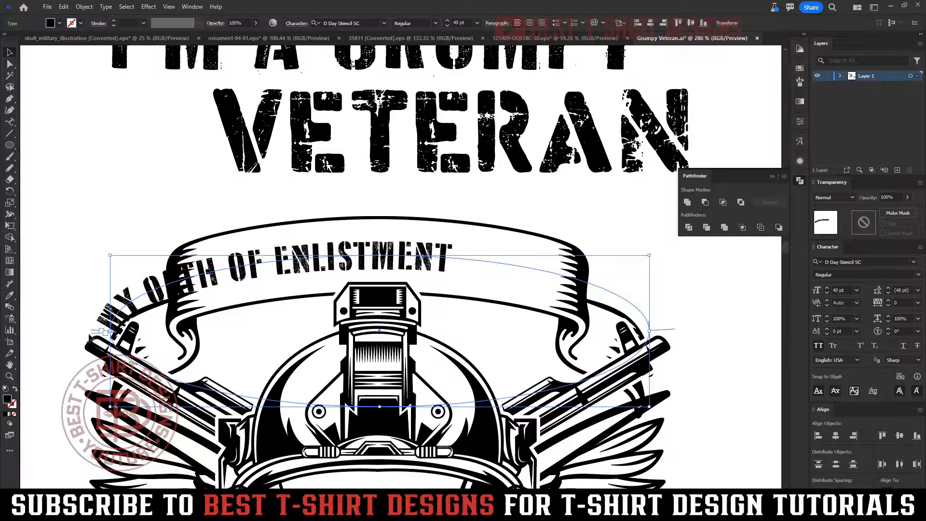
- Place the path text's start and end brackets at the ellipse's two side points and center-align the text within the upper ribbon
drag(94, 334, 95, 337)
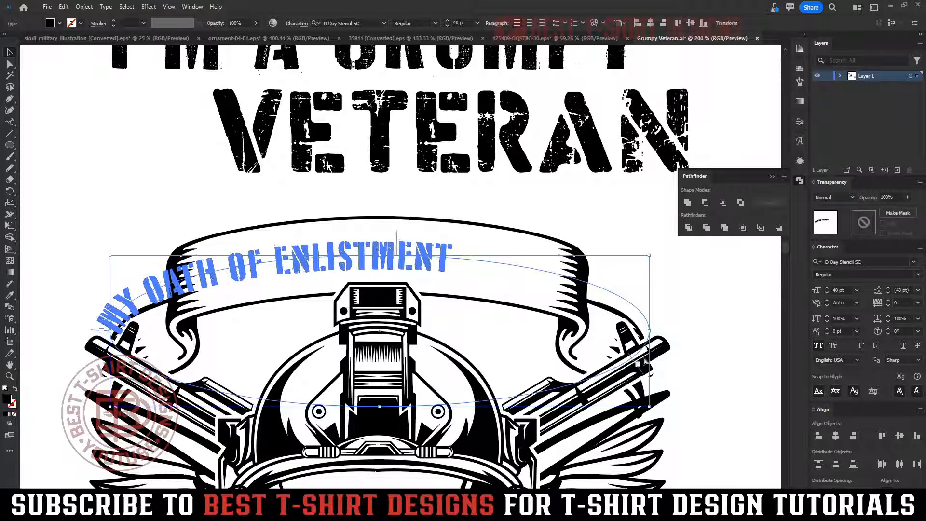
drag(644, 360, 684, 334)
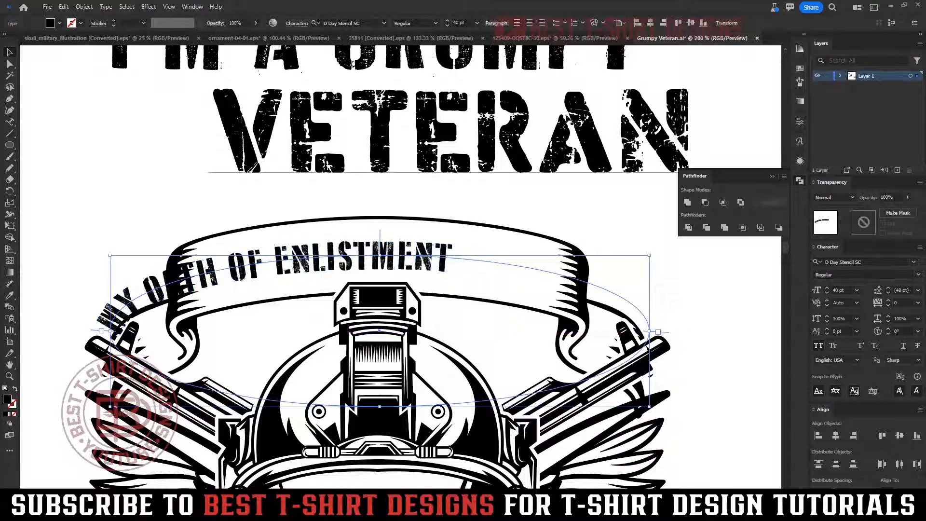
click(530, 26)
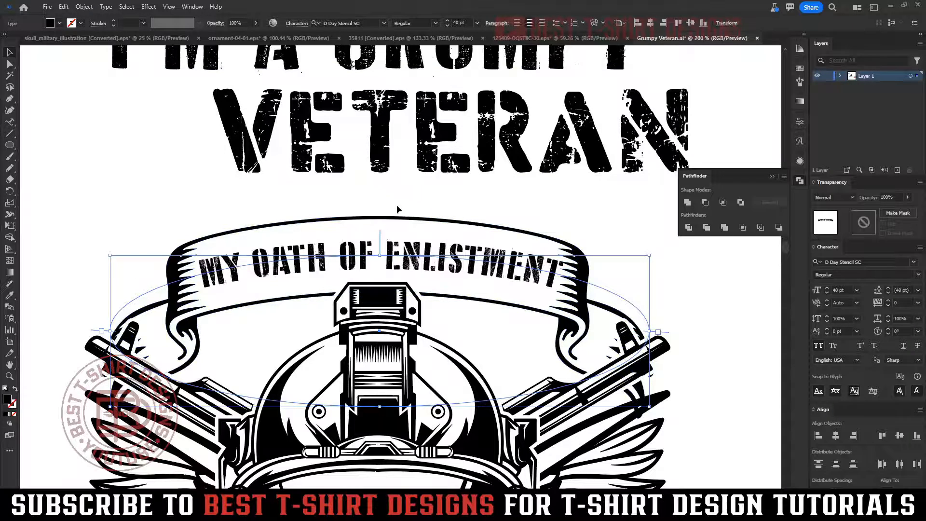
key(ctrl+1)
click(585, 254)
key(ctrl+minus)
key(ctrl+minus)
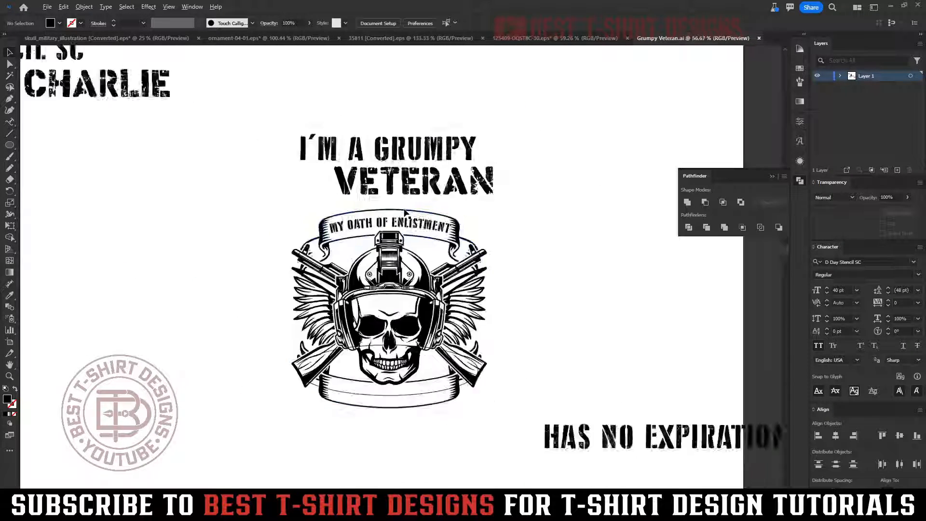
- Try the Checkpoint Charlie font on the upper ribbon's curved text, then undo the font change
scroll(500, 241, up, 2)
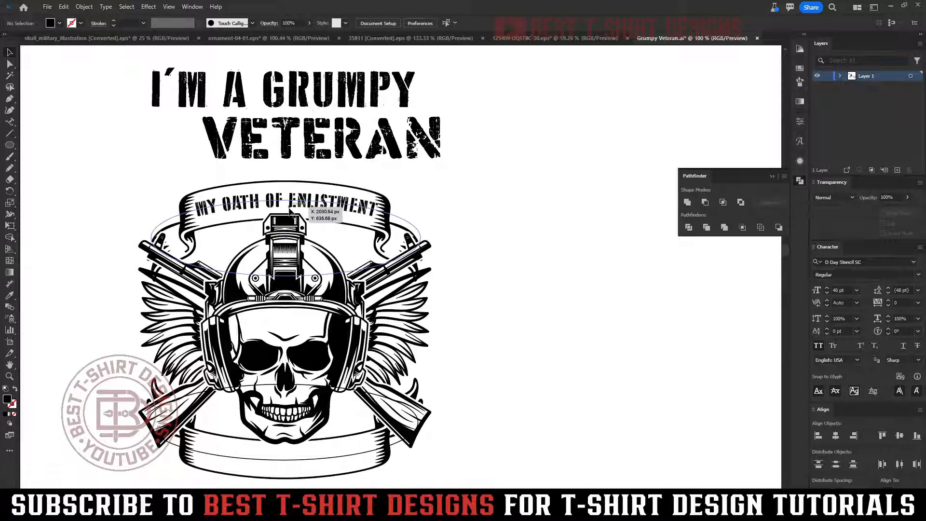
click(340, 209)
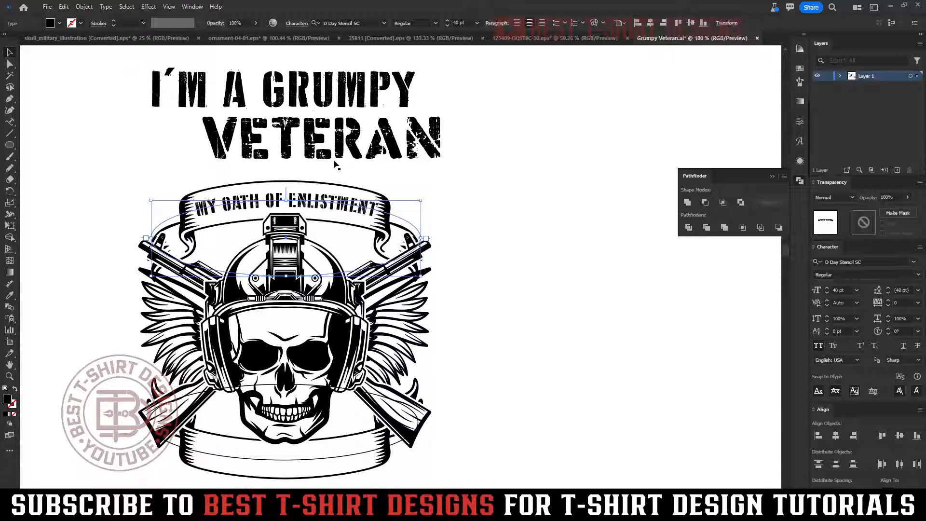
right_click(323, 207)
mouse_move(385, 308)
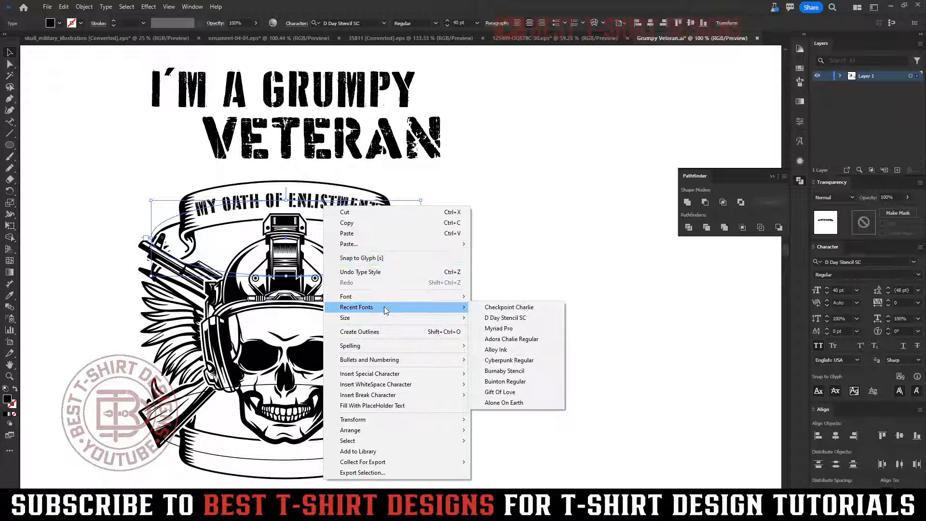
click(529, 309)
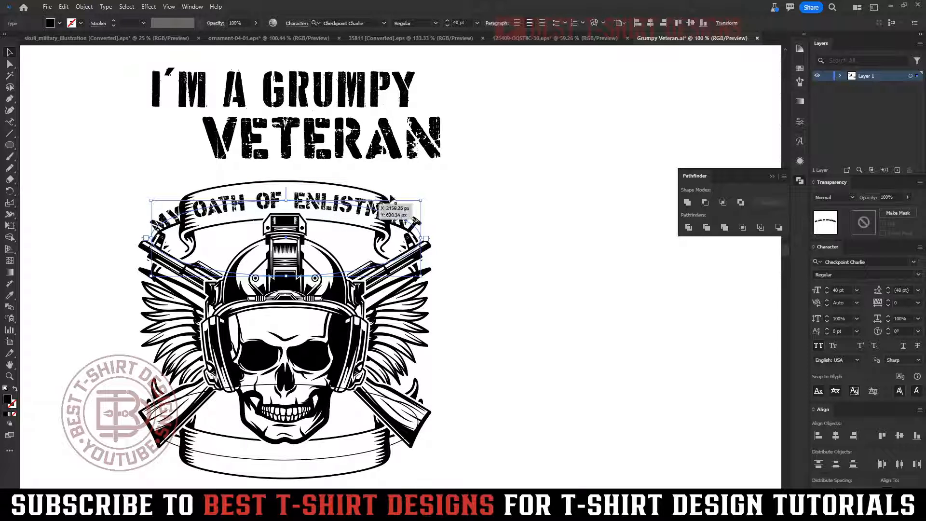
key(a)
key(ctrl+z)
- Search the fonts for stencil styles and apply Burnaby Stencil to the curved "MY OATH OF ENLISTMENT" text
click(337, 22)
text(ste)
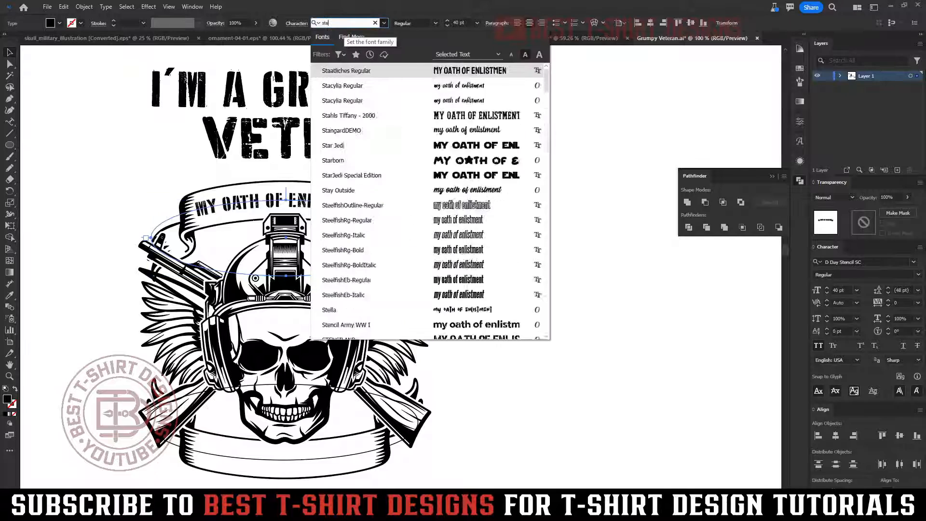
scroll(460, 193, down, 3)
text(n)
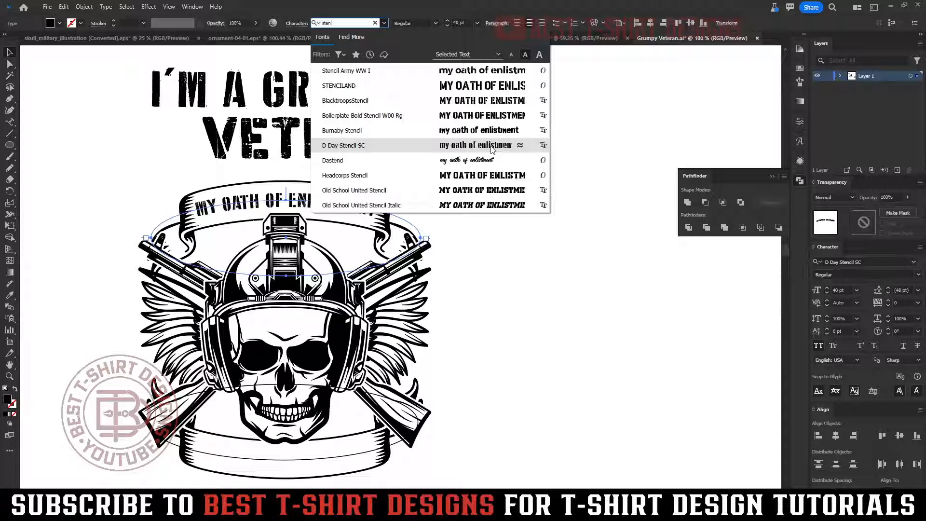
click(485, 132)
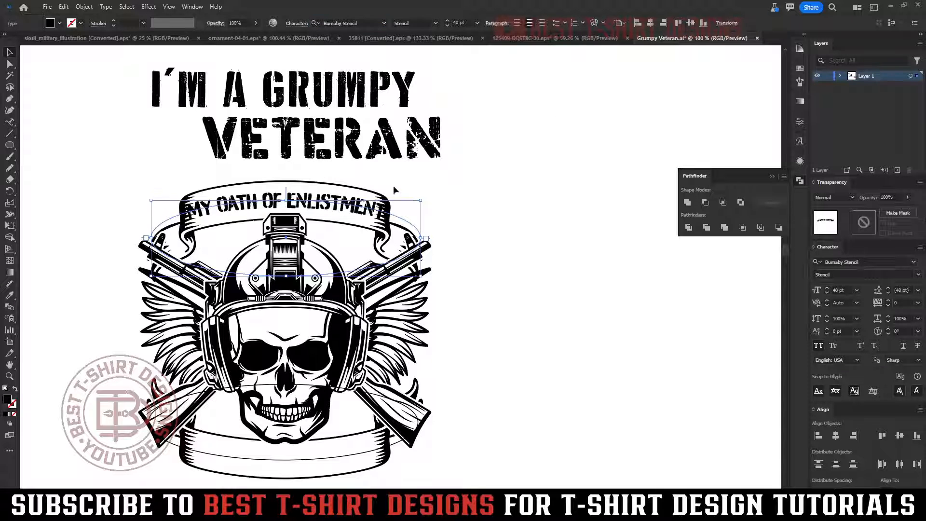
- Reduce the curved ribbon text to 37 pt so it fits between the upper ribbon's folds
scroll(212, 237, up, 2)
scroll(462, 22, down, 1)
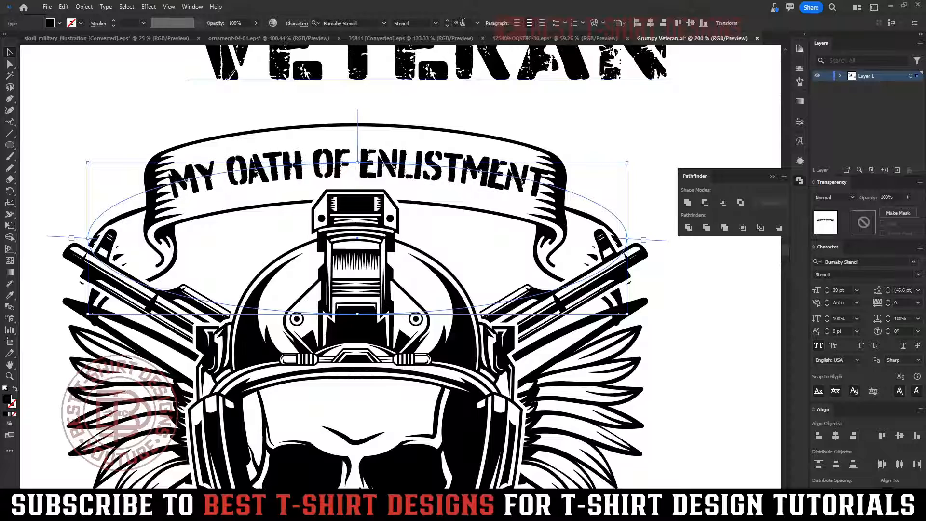
scroll(462, 22, down, 1)
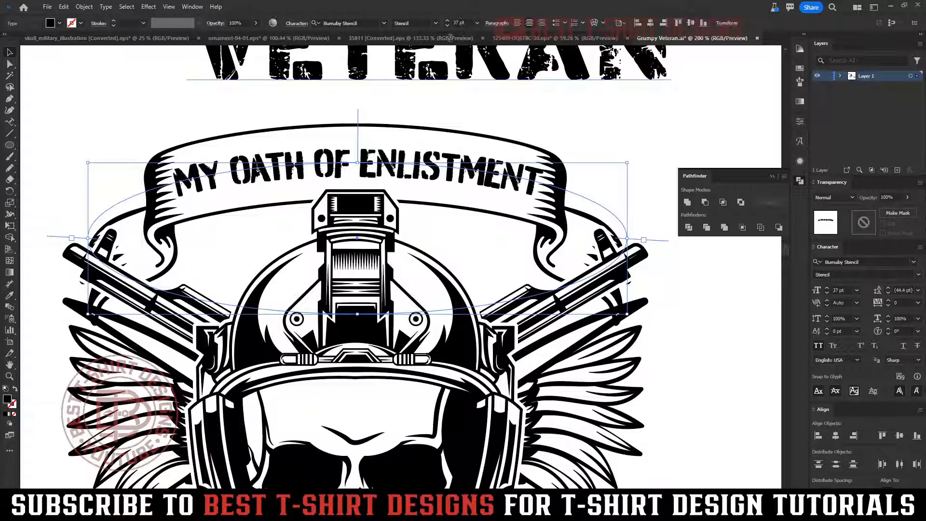
scroll(392, 137, down, 2)
click(561, 163)
- Replace the lower ribbon's plain ellipse with a copy of the curved text, flipped to read upright along the bottom of its path
scroll(416, 160, down, 1)
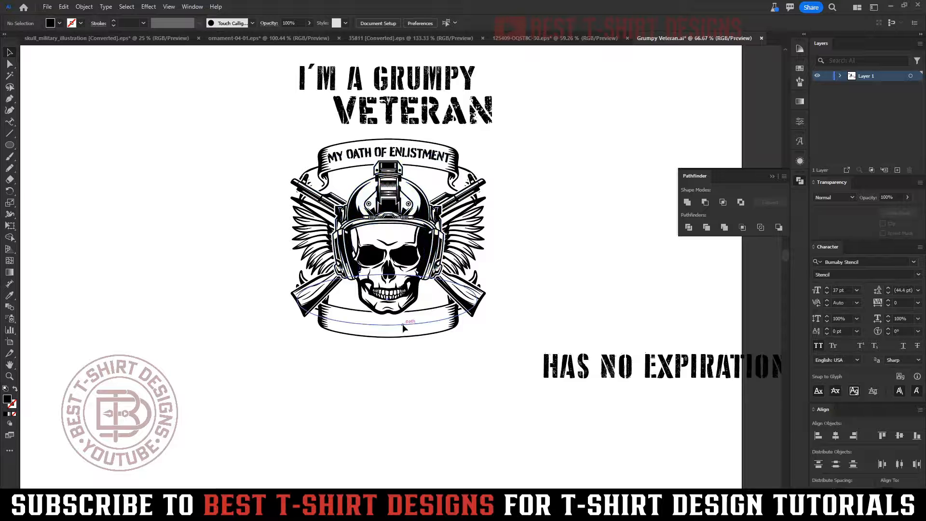
drag(403, 328, 164, 190)
click(423, 154)
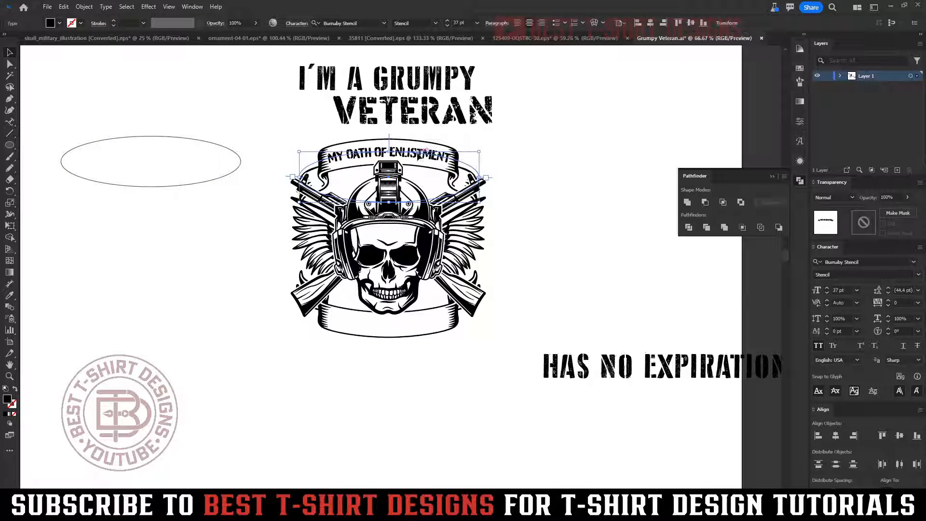
drag(425, 154, 412, 307)
scroll(388, 340, up, 1)
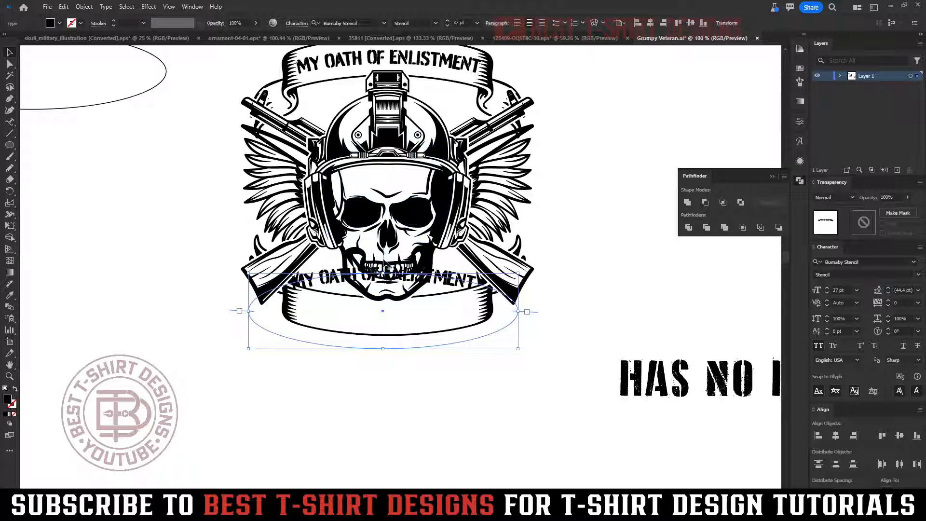
drag(387, 266, 381, 344)
- Match the "HAS NO EXPIRATION DATE" line to the curved text's 37 pt Burnaby Stencil style with the Eyedropper
click(673, 386)
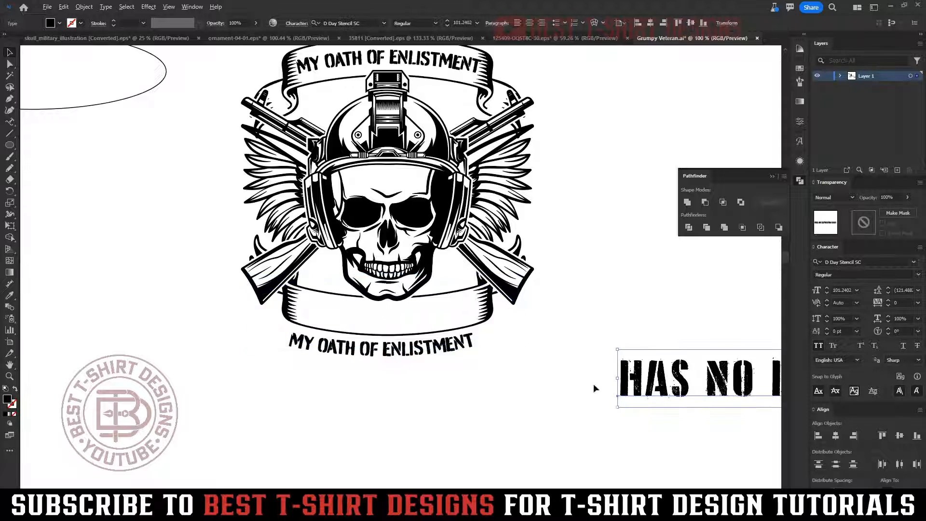
scroll(594, 388, down, 2)
key(i)
click(493, 365)
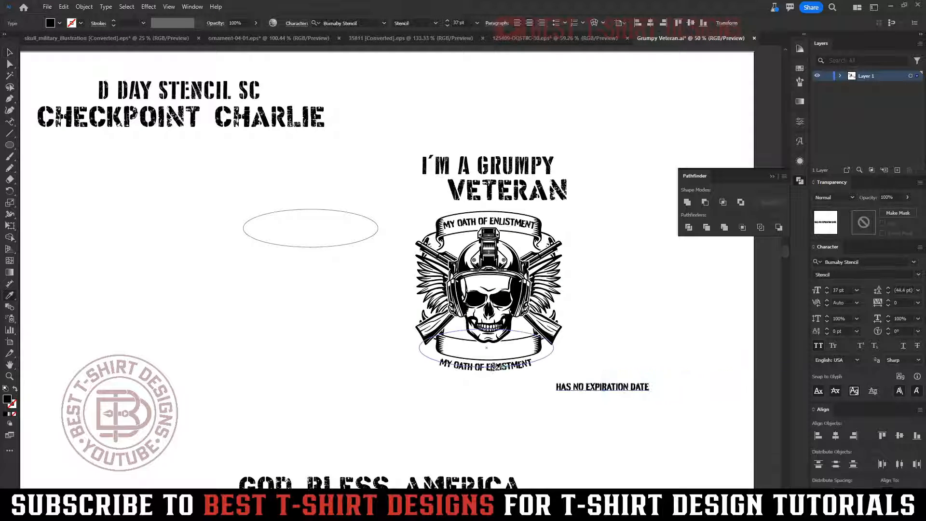
- Delete the loose HAS NO EXPIRATION DATE line and replace the lower curved text's wording with HAS NO EXPIRATION DATE
key(Delete)
key(t)
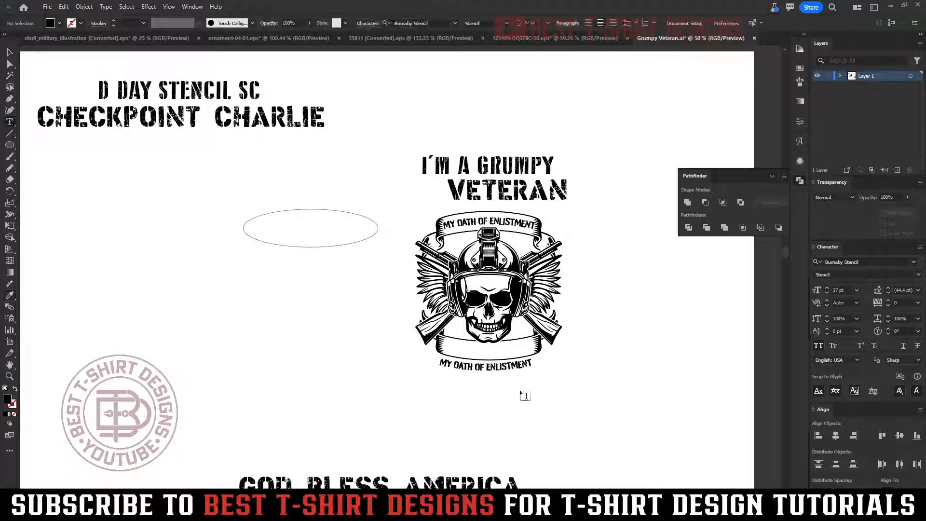
click(499, 367)
key(ctrl+a)
text(HAS NO EXPIRATION DATE)
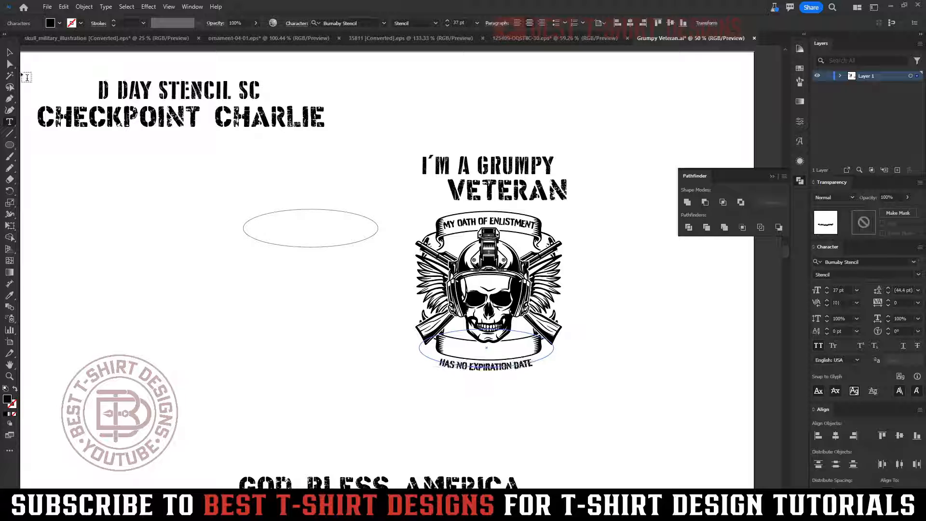
- Move the curved HAS NO EXPIRATION DATE text up into the lower ribbon banner
click(10, 53)
scroll(526, 352, up, 3)
drag(533, 382, 543, 339)
scroll(433, 359, down, 2)
- Align both curved banner texts and the ribbons to a common horizontal centre
shift+click(454, 186)
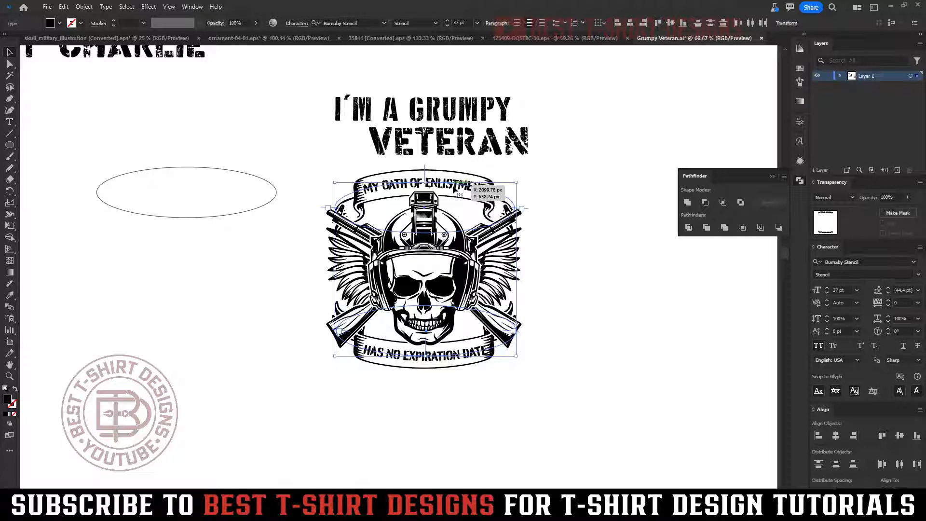
shift+click(458, 199)
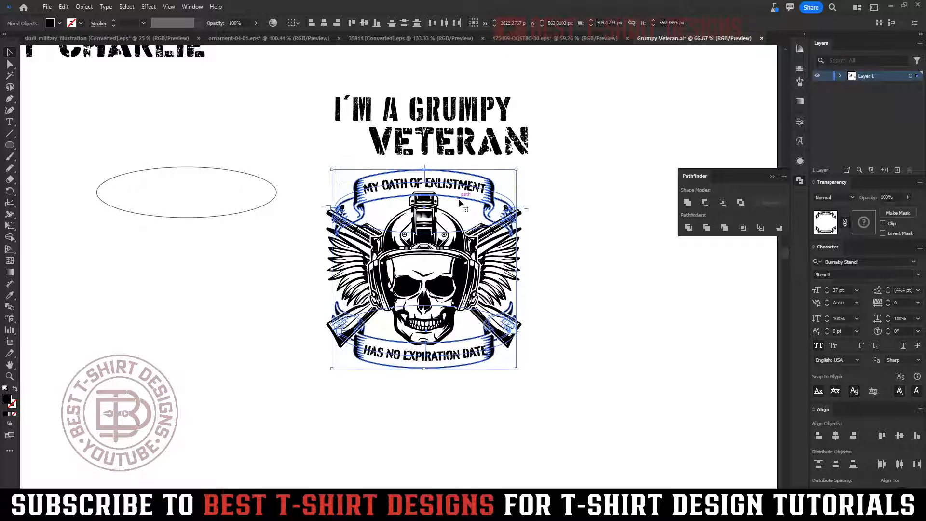
click(324, 23)
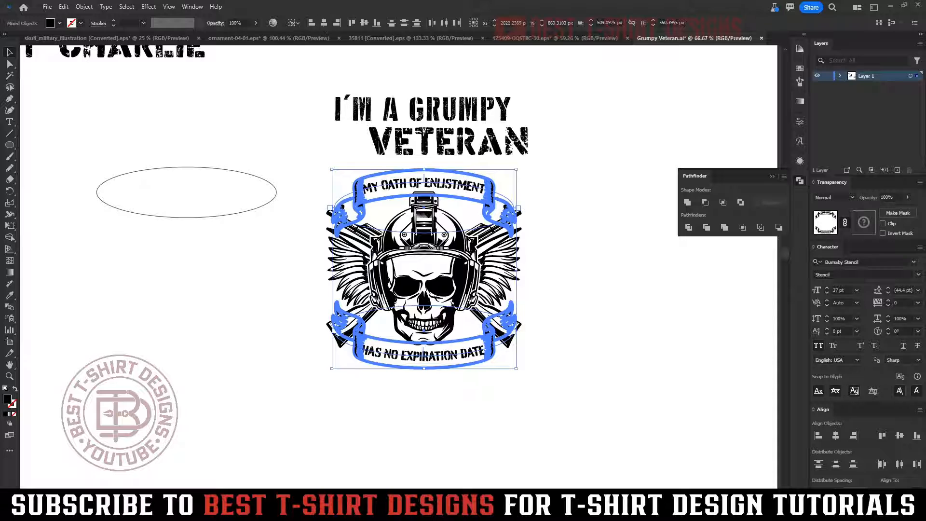
click(567, 309)
scroll(567, 309, up, 1)
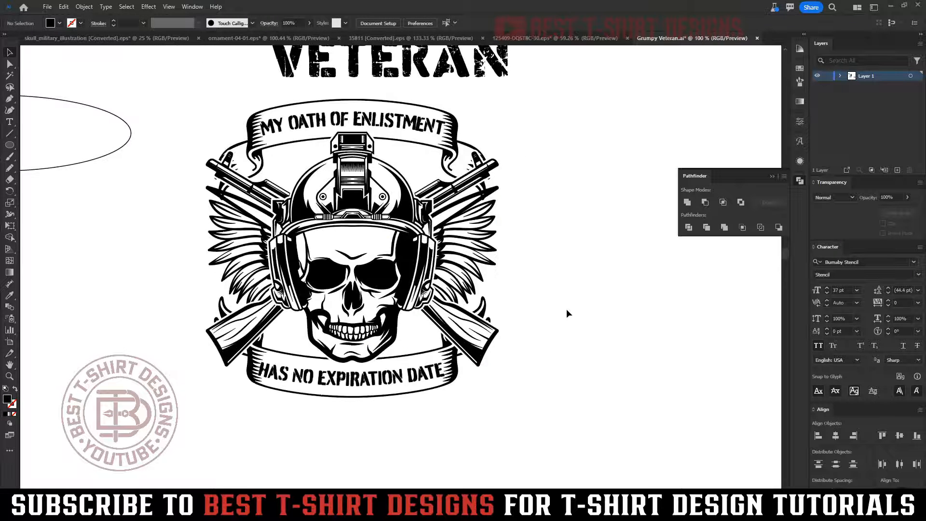
scroll(424, 417, down, 1)
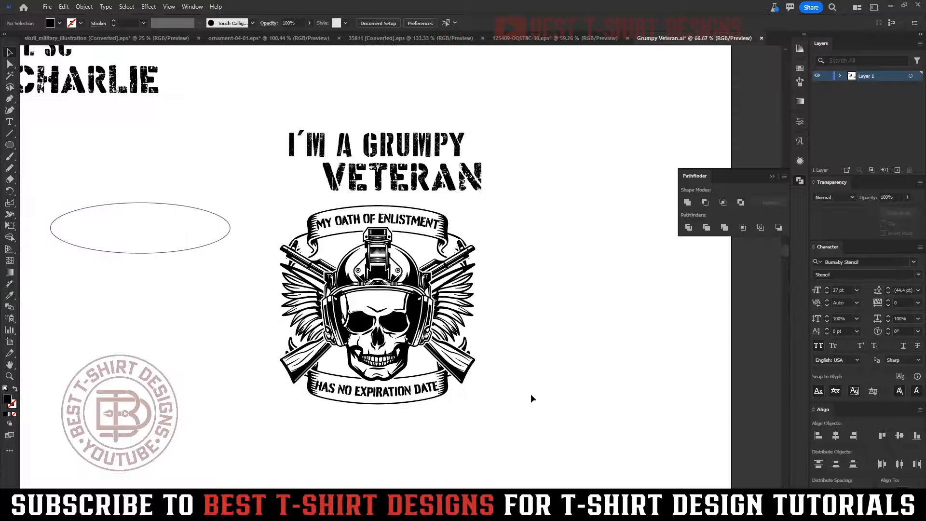
- Position VETERAN closer above the upper ribbon and shift I'M A GRUMPY to sit over it
drag(416, 184, 398, 196)
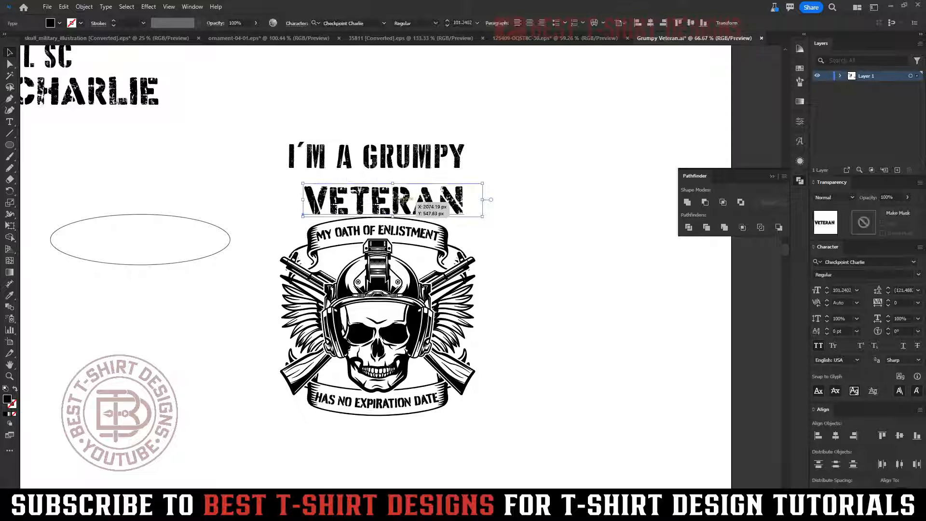
drag(393, 151, 405, 160)
click(587, 192)
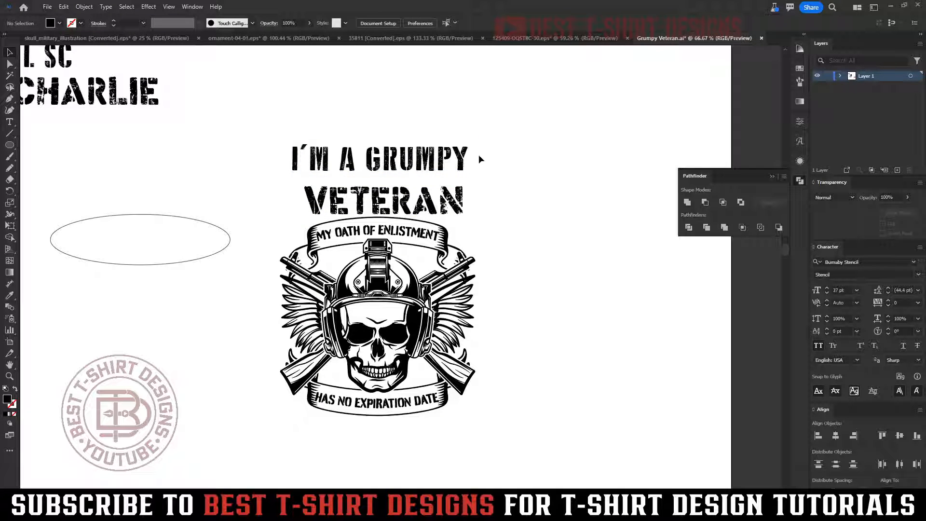
- Move the I'M A GRUMPY line further up, leaving a wider gap above VETERAN
scroll(476, 166, up, 2)
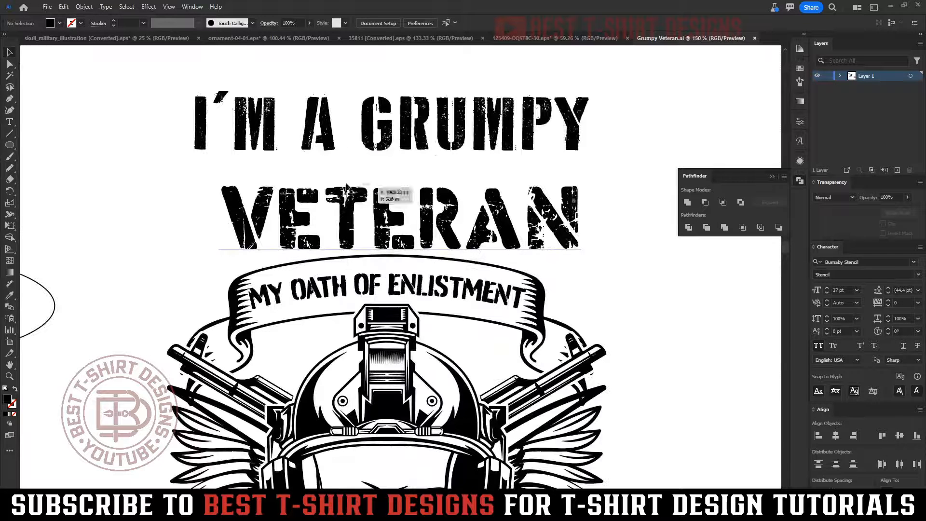
click(218, 96)
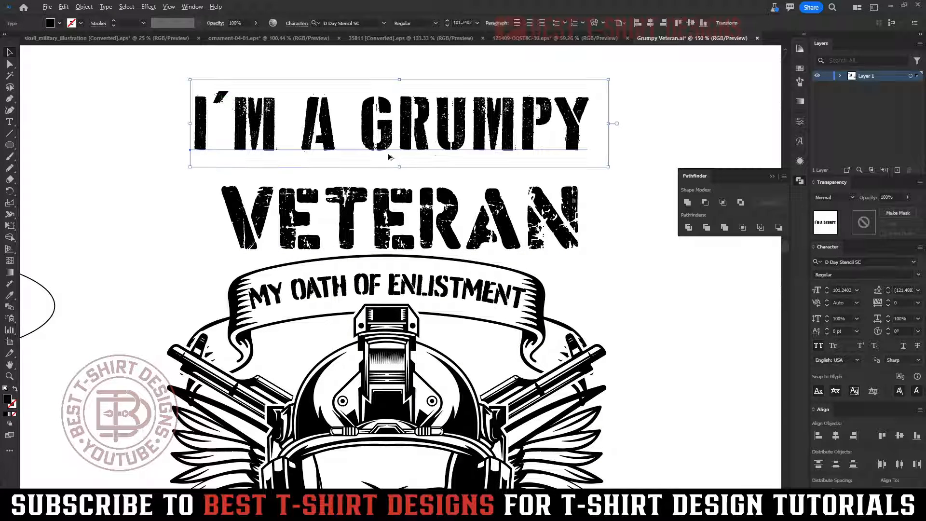
scroll(386, 152, down, 1)
drag(410, 143, 418, 121)
click(613, 181)
scroll(569, 164, up, 1)
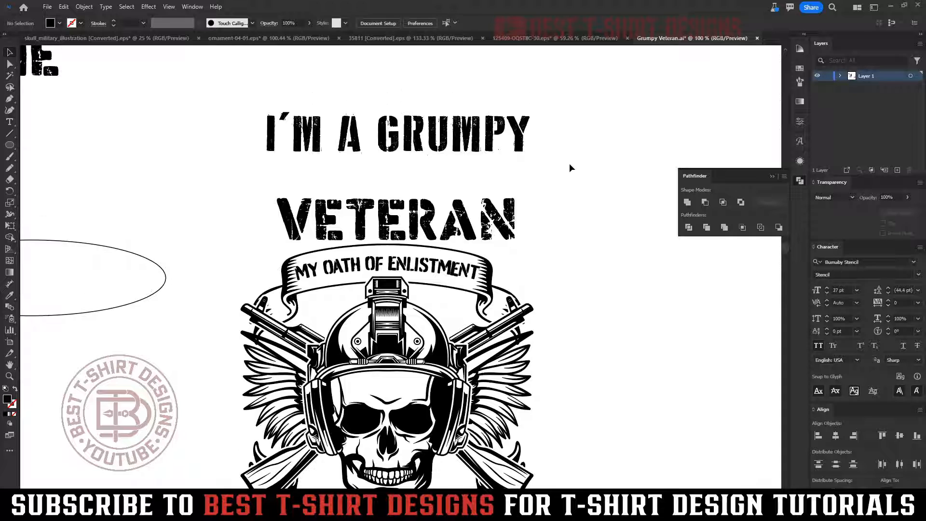
- Convert the VETERAN text to outlines and scale it to the skull artwork's full width, about 540 px
scroll(367, 166, down, 2)
click(356, 165)
right_click(355, 162)
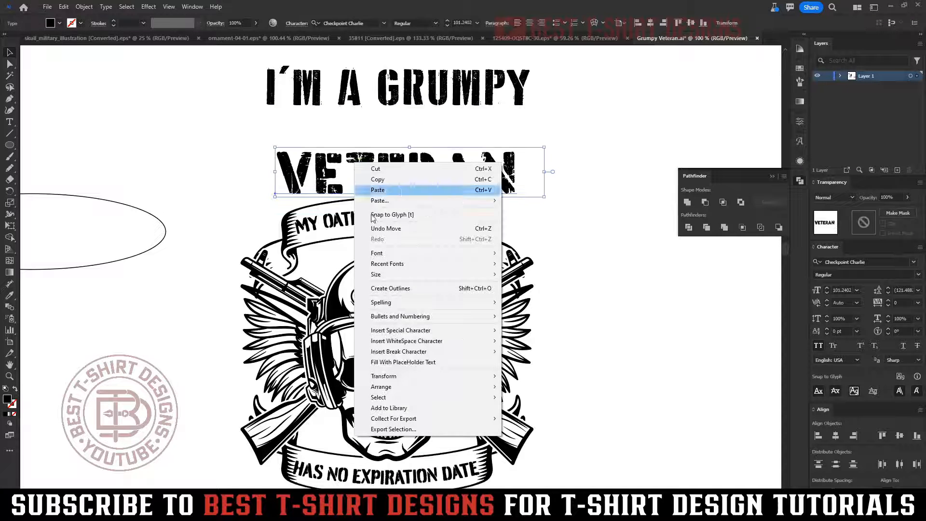
click(386, 285)
drag(515, 173, 534, 173)
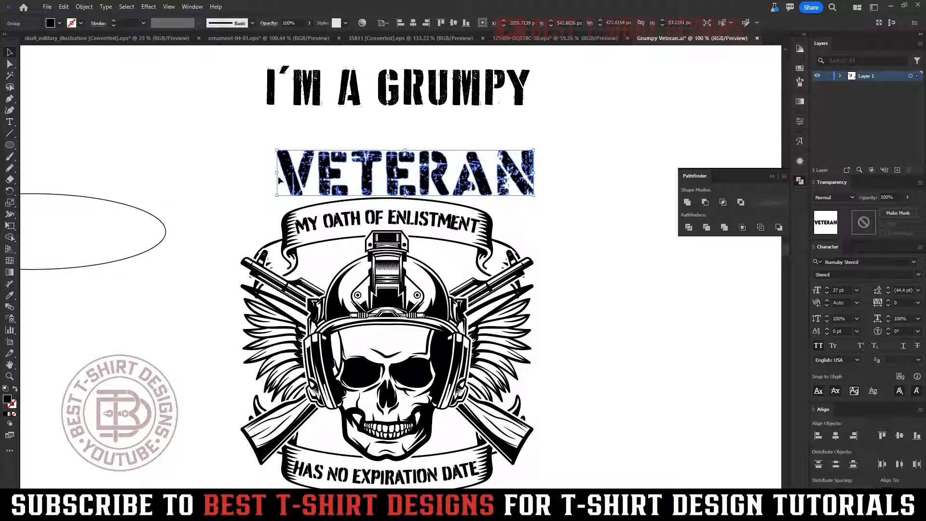
drag(277, 173, 242, 175)
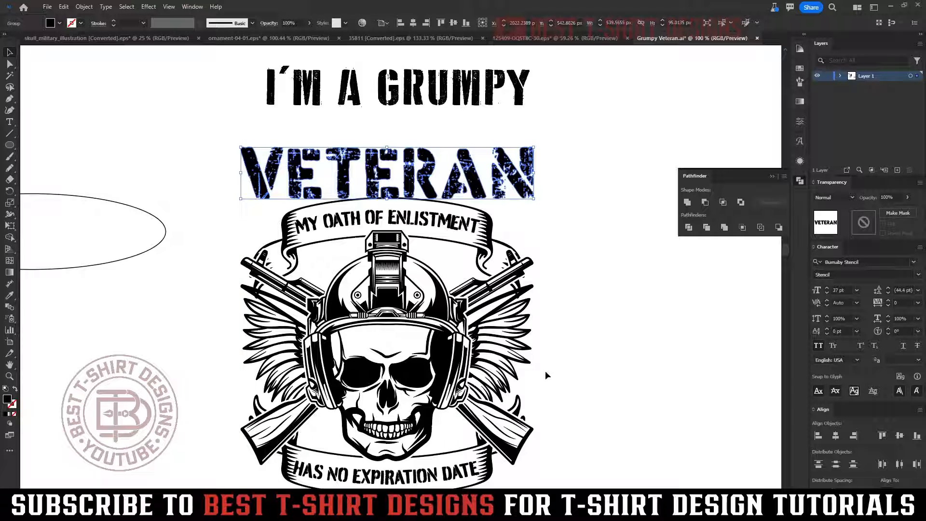
click(601, 261)
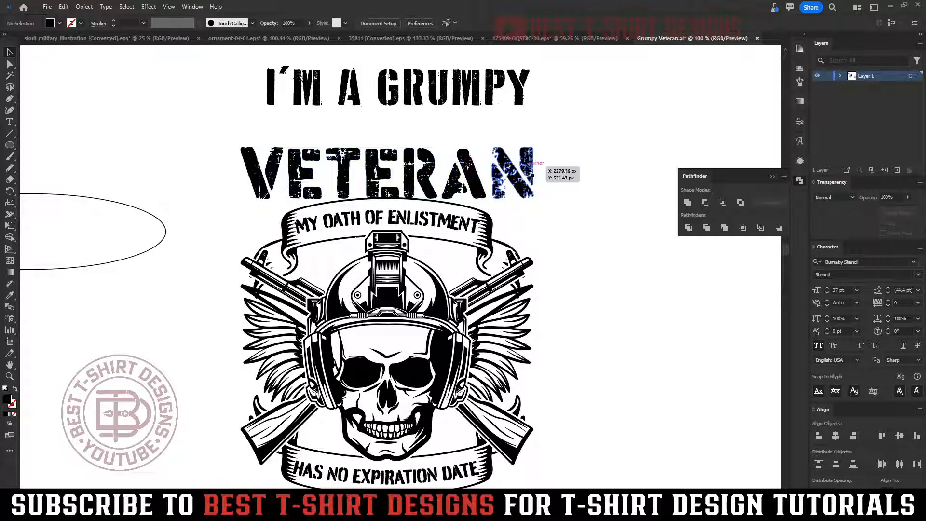
- Show the rulers and place vertical guides along both outer edges of the VETERAN lettering
key(ctrl+r)
drag(549, 49, 534, 434)
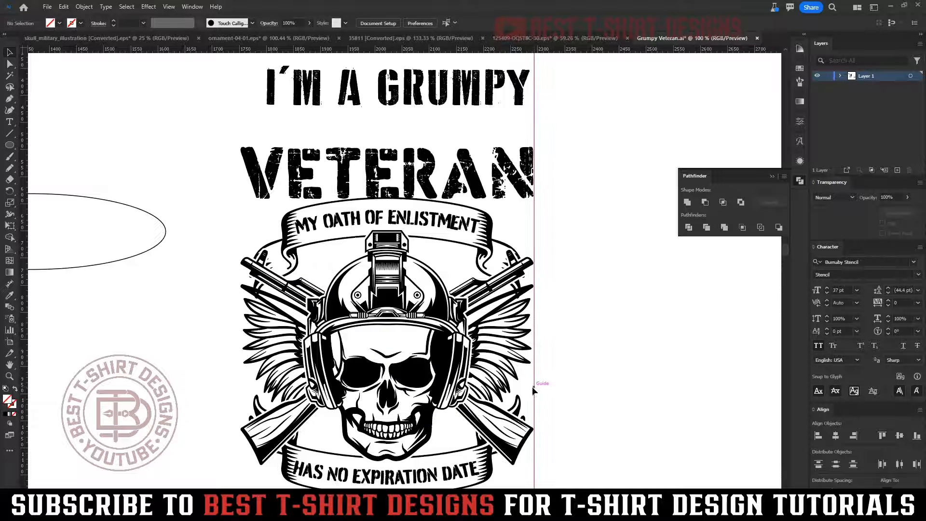
drag(534, 390, 241, 397)
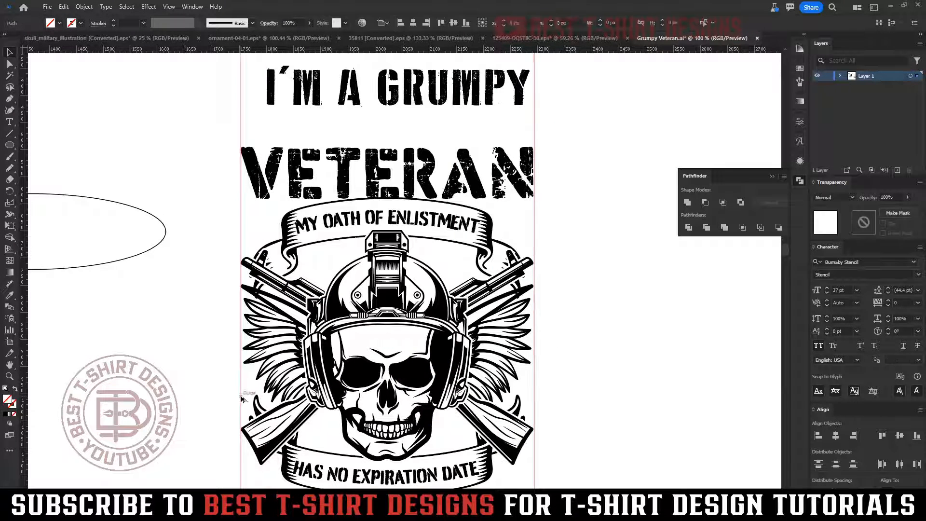
click(576, 364)
scroll(614, 326, up, 1)
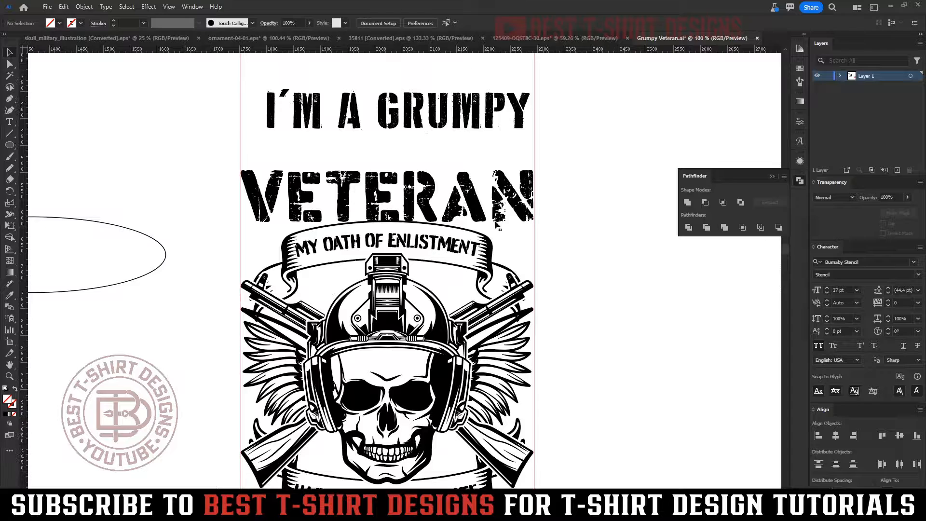
- Apply a horizontal Arc Lower warp with a negative bend to VETERAN so its lower edge arches upward
click(481, 213)
scroll(424, 230, up, 2)
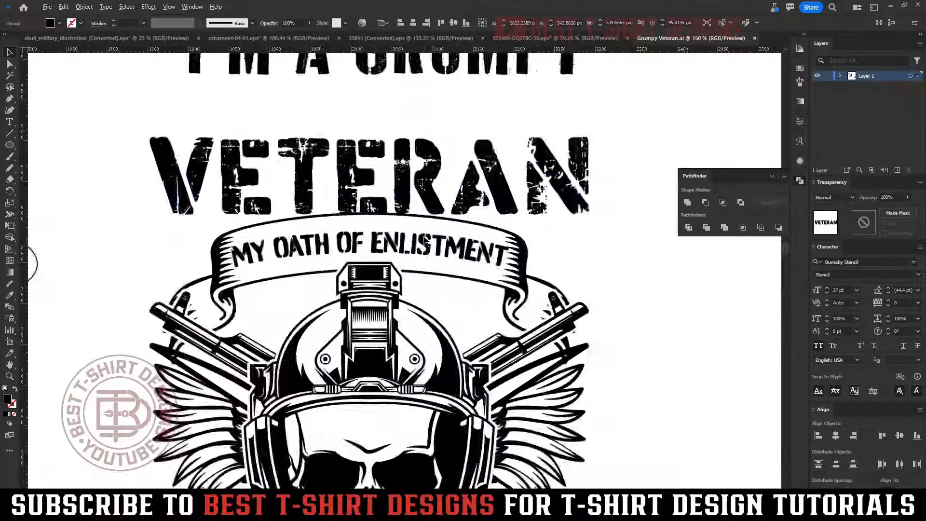
scroll(474, 250, down, 1)
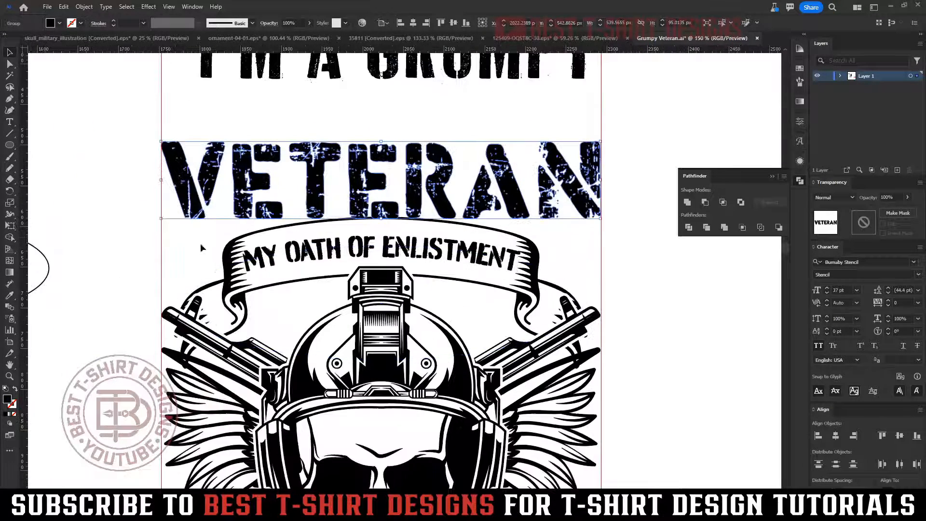
click(149, 6)
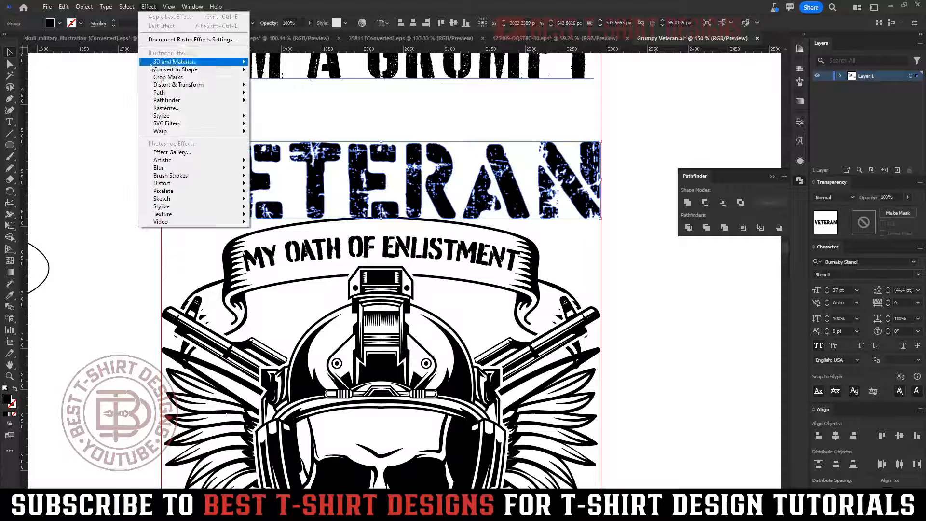
mouse_move(164, 136)
click(270, 138)
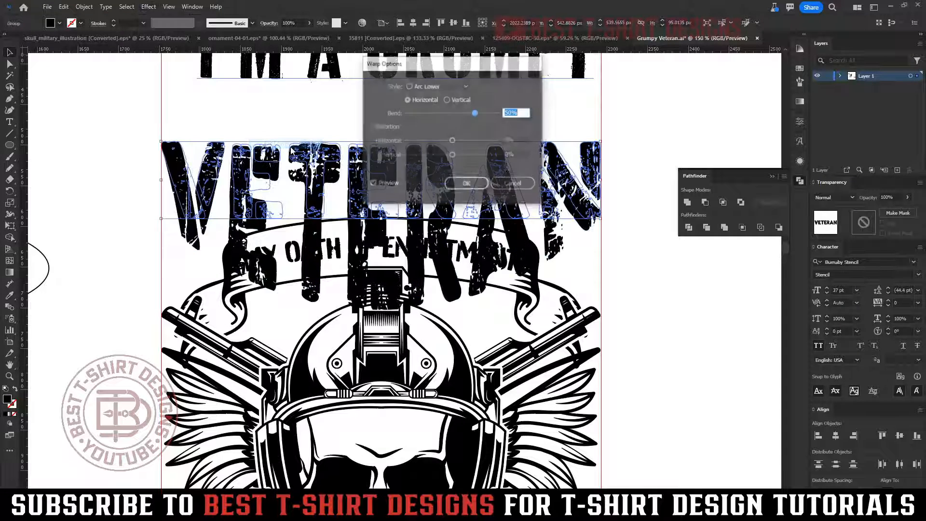
key(shift+Down)
key(shift+Down)
key(shift+Down)
key(shift+Down)
key(shift+Down)
key(shift+Down)
key(shift+Down)
key(shift+Down)
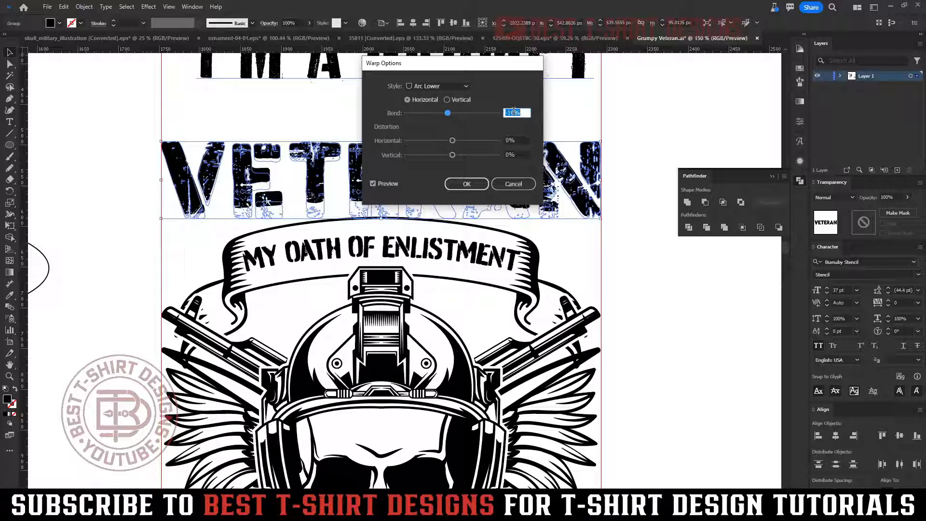
click(467, 184)
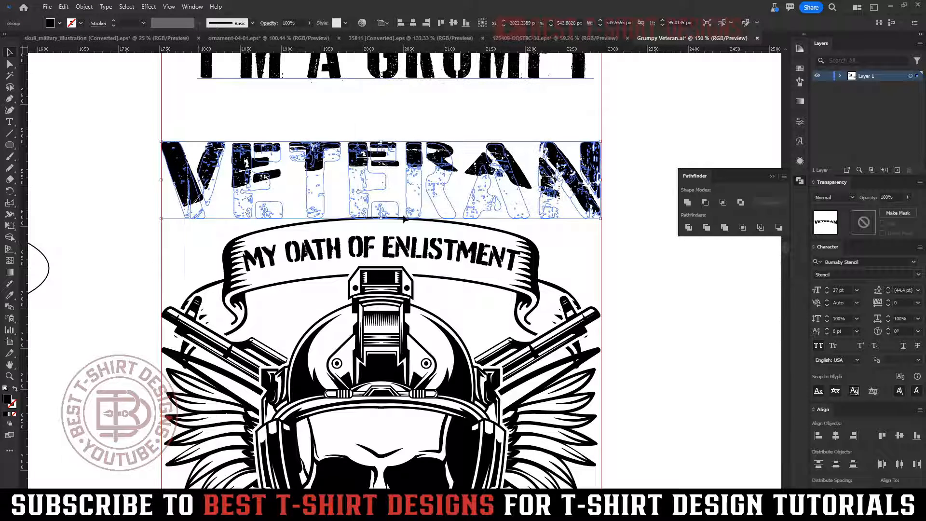
- Stretch the warped VETERAN lettering to about 135 px tall and nudge it down to follow the upper ribbon's curve
drag(381, 218, 381, 255)
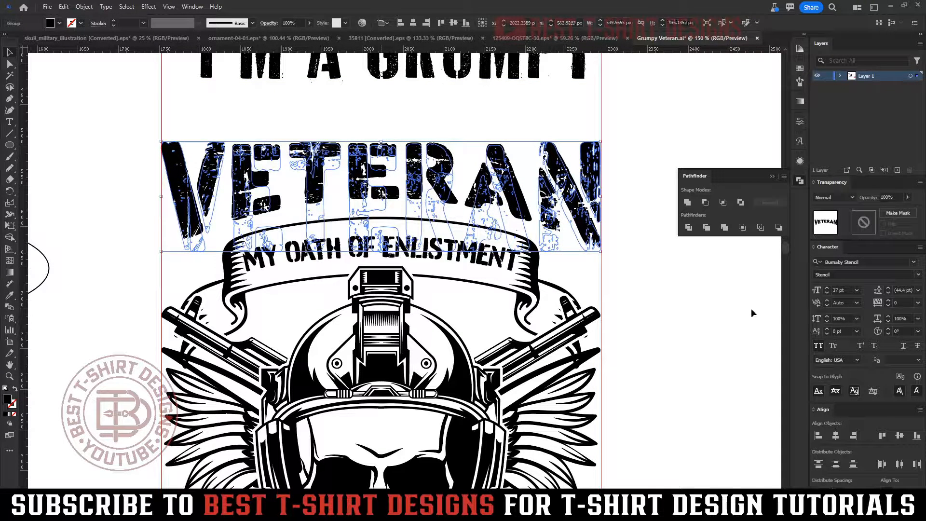
key(shift+Down)
key(Down)
key(Down)
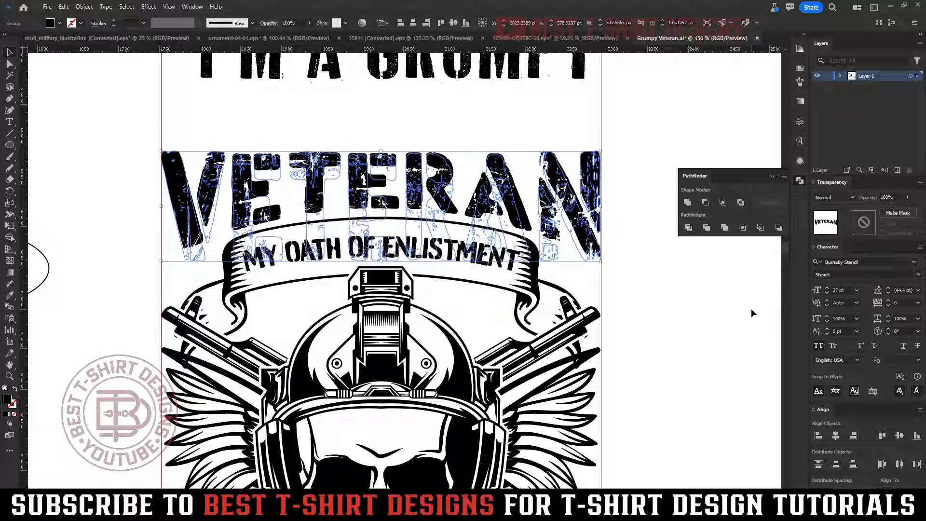
click(752, 313)
key(ctrl+minus)
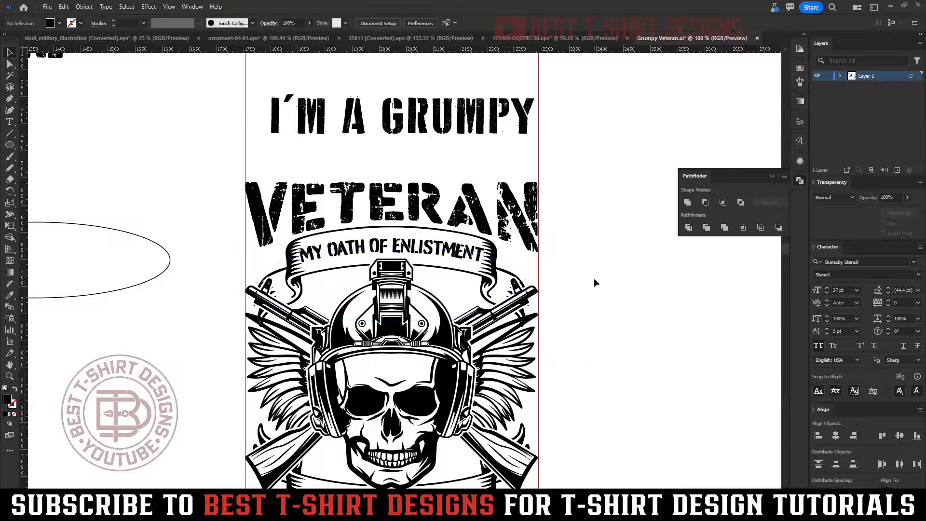
- Move I'M A GRUMPY down directly above VETERAN and scale it down to about 74 pt
scroll(595, 282, down, 1)
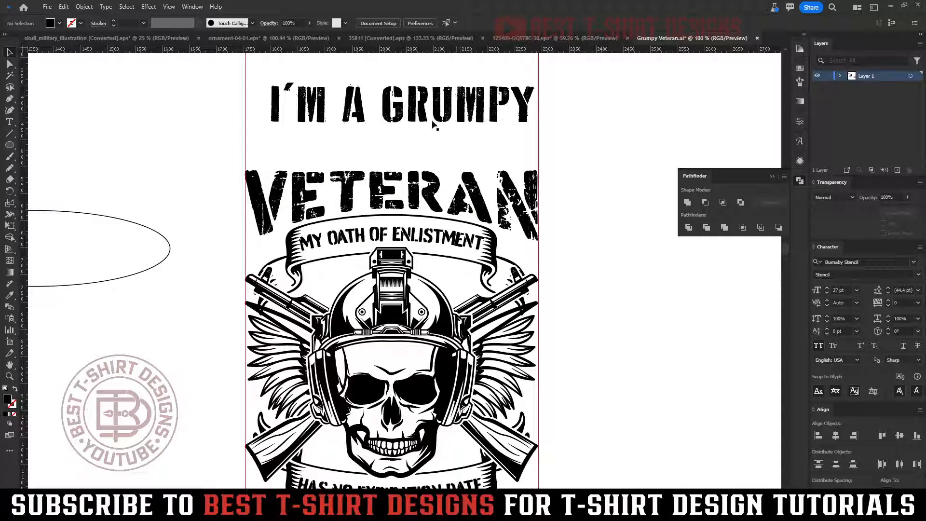
drag(416, 111, 414, 155)
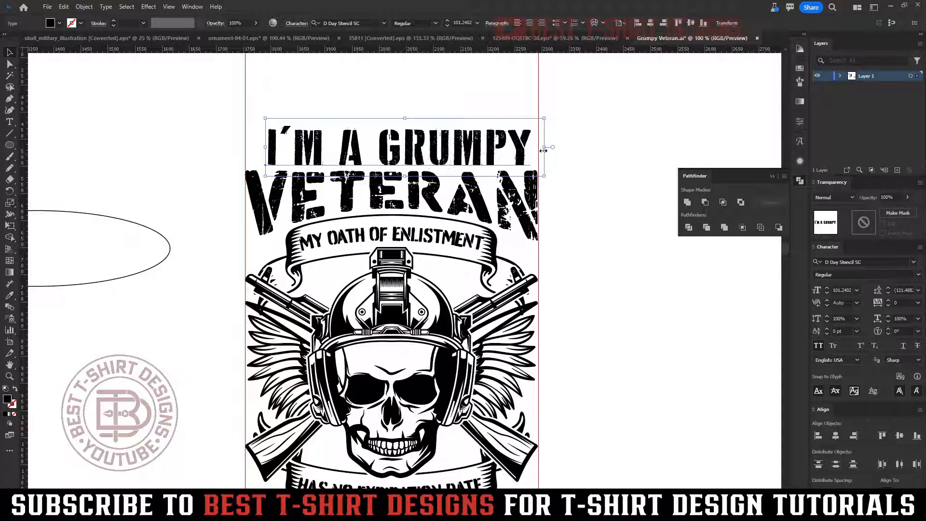
drag(545, 148, 443, 159)
click(466, 118)
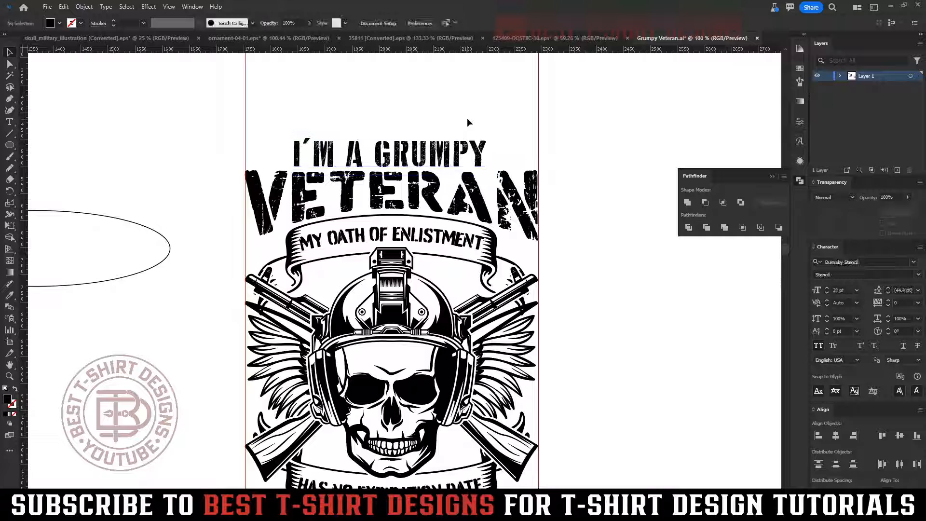
click(307, 141)
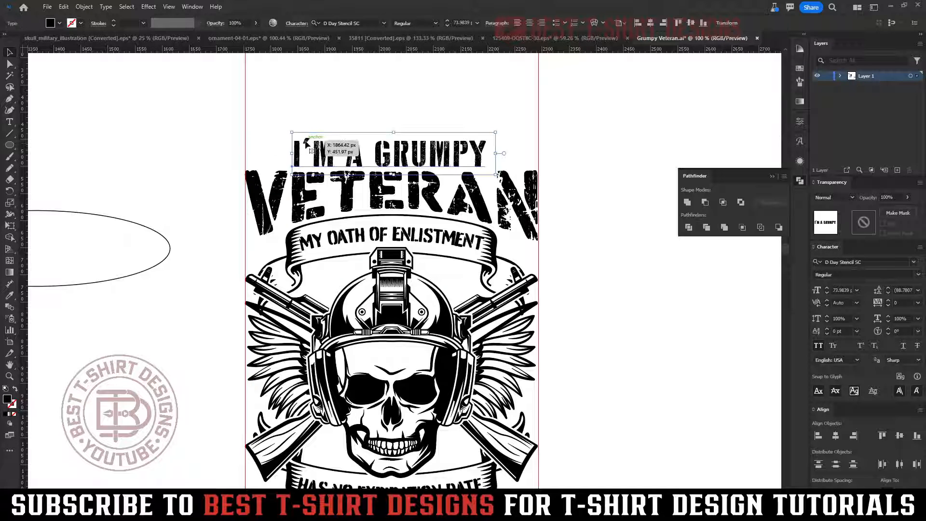
click(362, 103)
- Place a horizontal guide along the top edge of the I'M A GRUMPY letters
scroll(362, 102, up, 1)
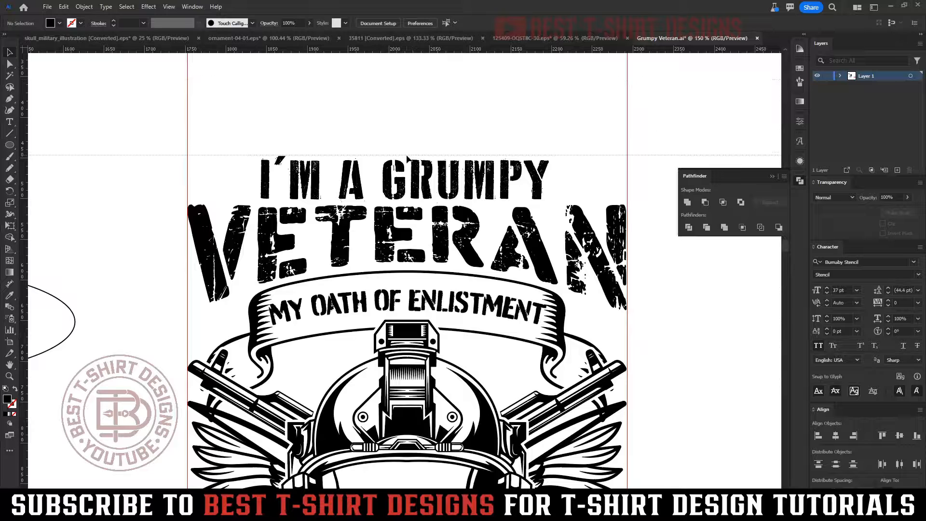
drag(407, 156, 408, 156)
scroll(433, 99, up, 1)
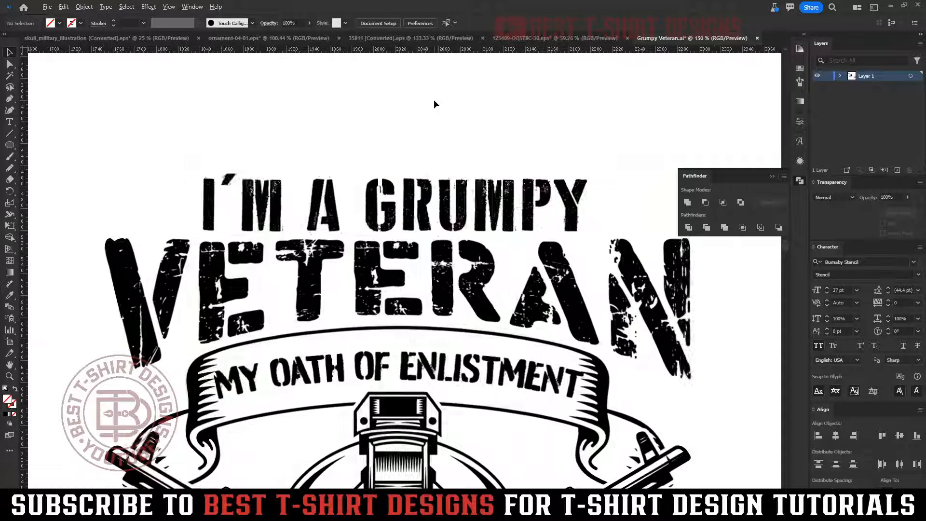
drag(614, 173, 615, 180)
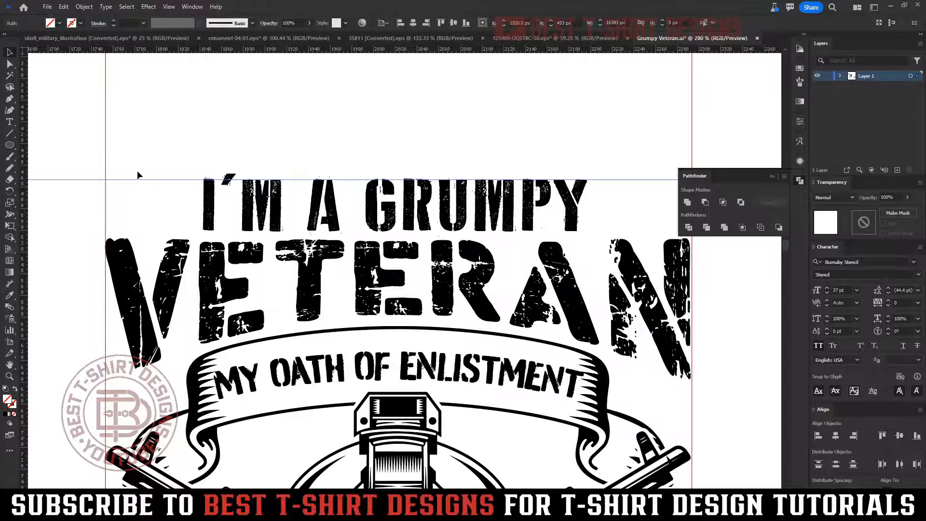
- Lower the apostrophe in I'M A GRUMPY with the Touch Type tool until it sits below the horizontal guide
scroll(236, 182, up, 2)
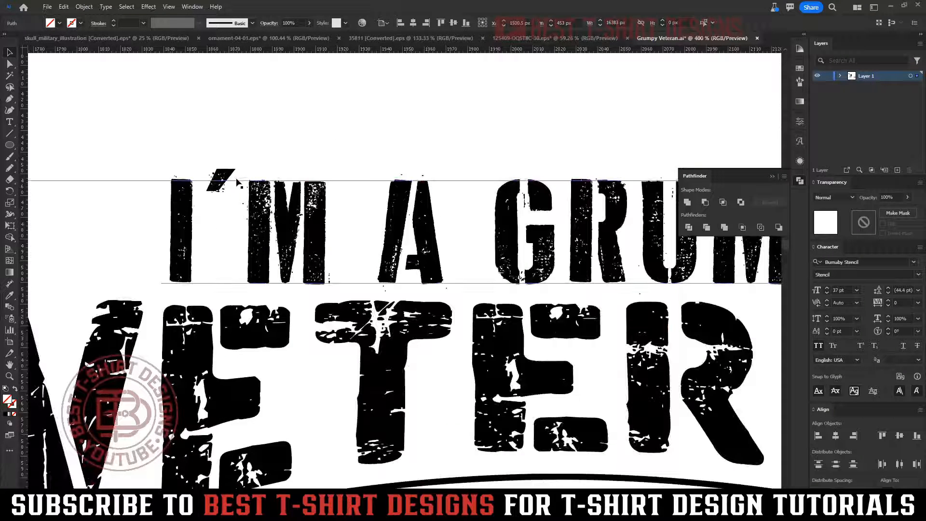
key(shift+t)
click(224, 175)
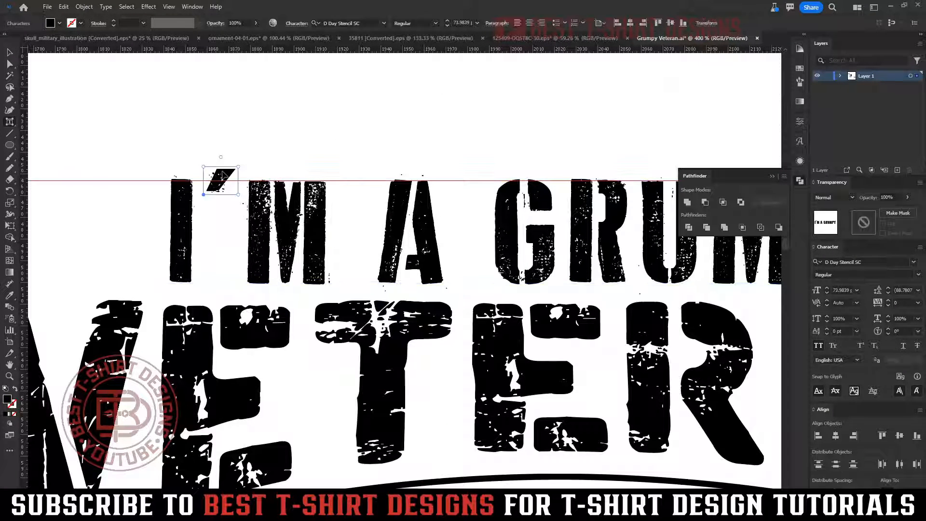
click(9, 123)
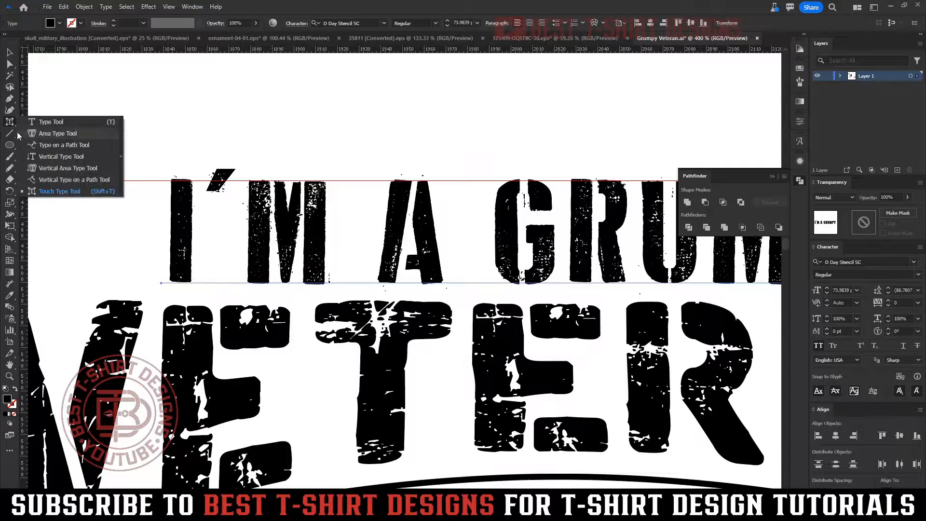
click(60, 191)
click(228, 173)
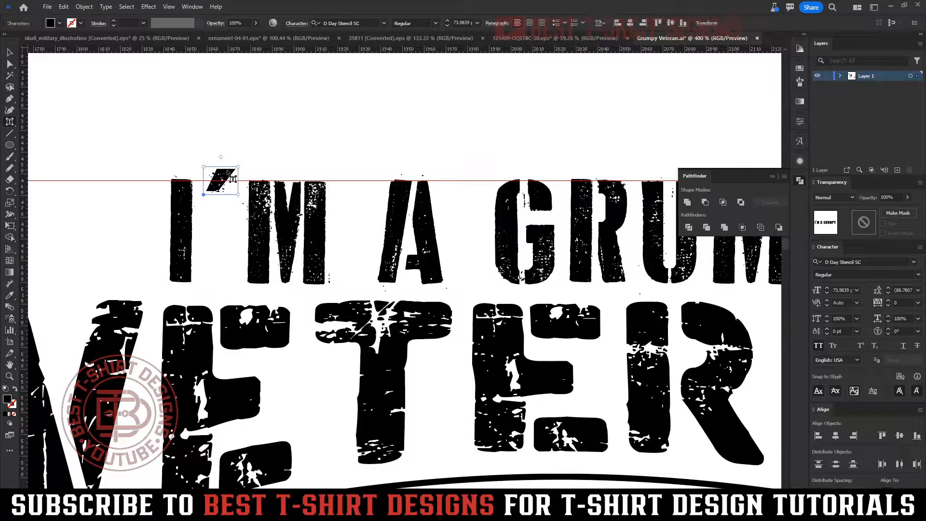
key(Down)
key(Down)
key(Down)
key(Down)
key(Down)
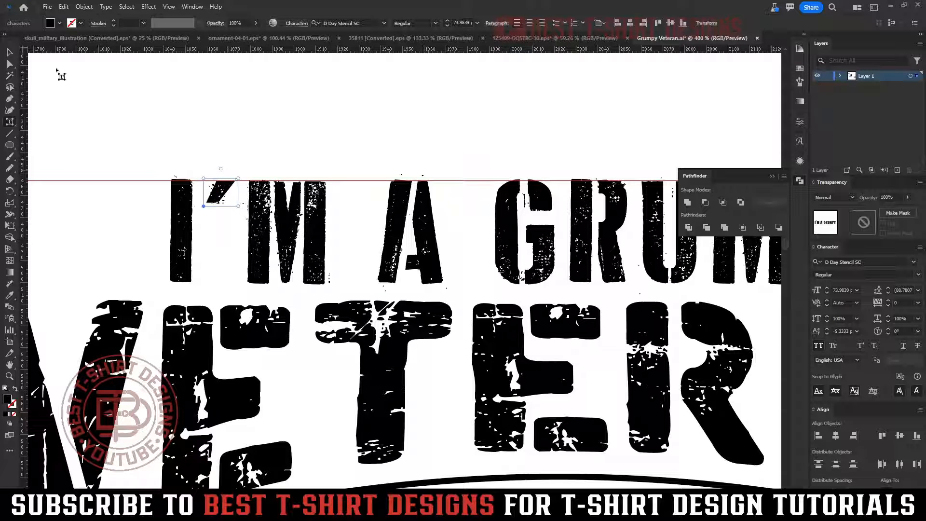
click(9, 52)
- Convert I'M A GRUMPY to outlines and align it with VETERAN on their horizontal centres
scroll(358, 145, down, 5)
click(362, 155)
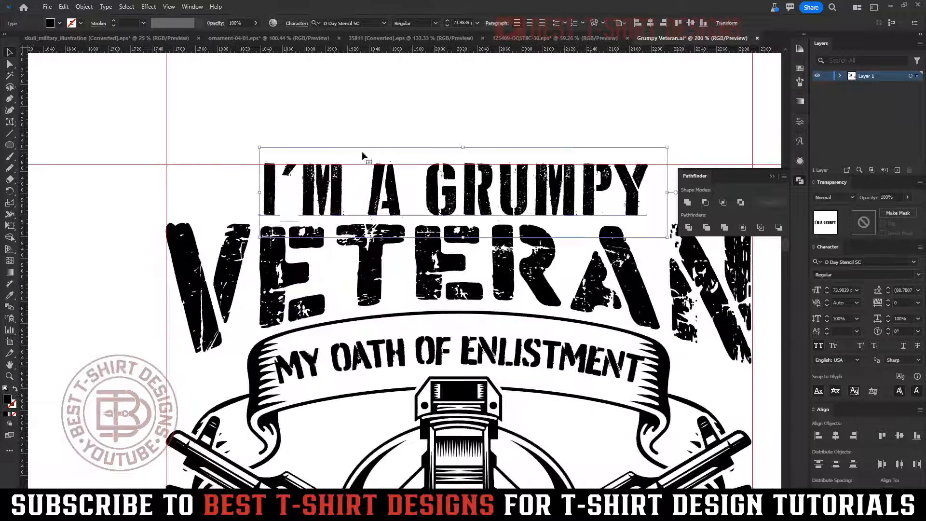
click(594, 193)
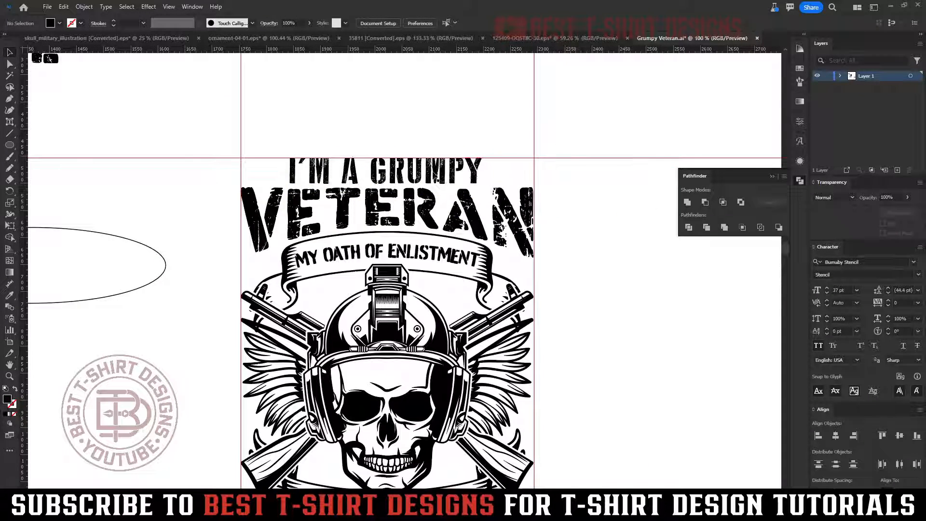
scroll(586, 208, down, 3)
right_click(437, 107)
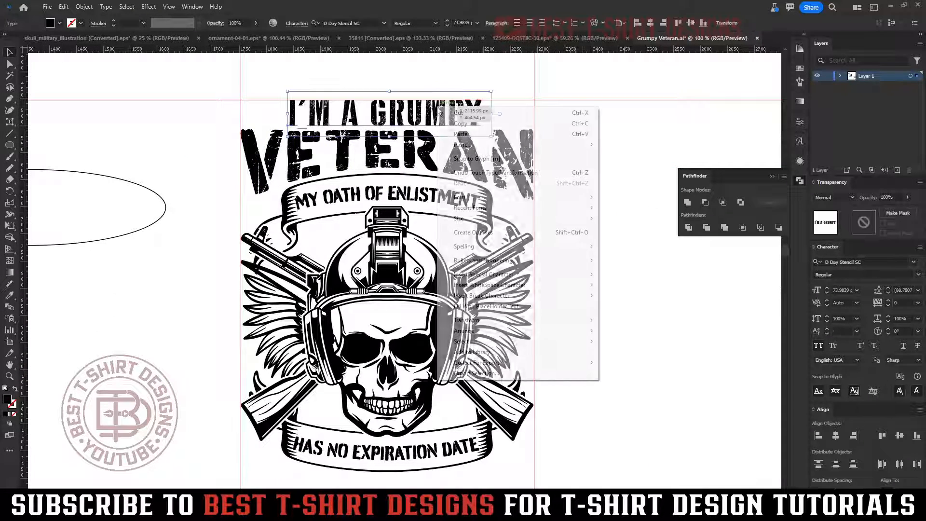
click(474, 231)
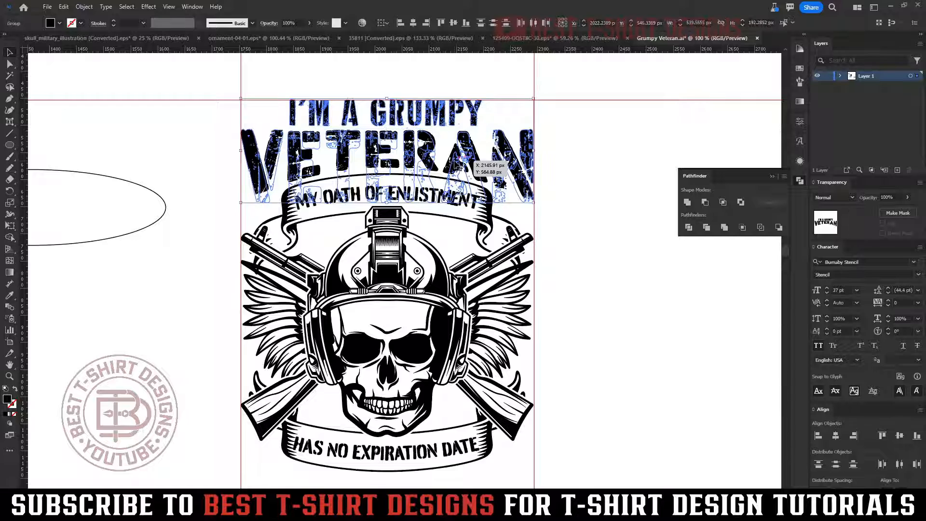
shift+click(486, 169)
click(418, 23)
click(633, 213)
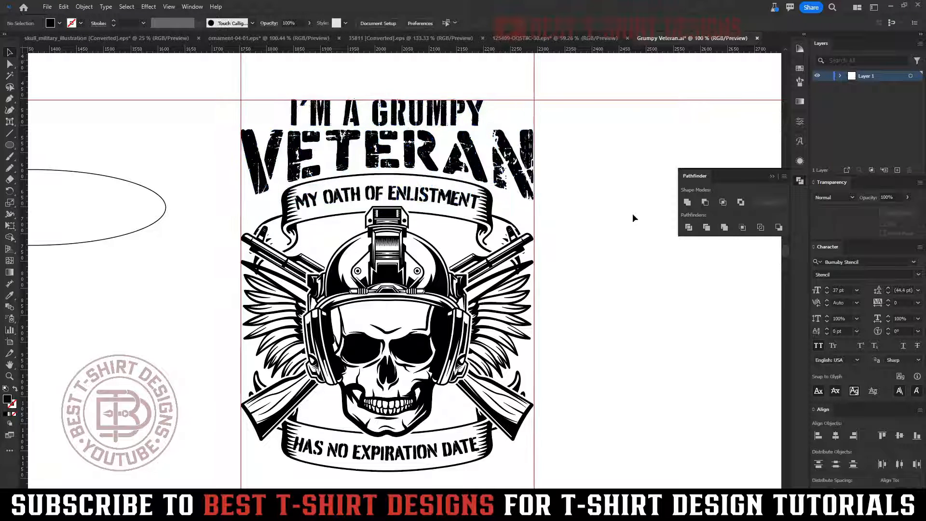
- Move the GOD BLESS AMERICA and AND THOSE WHO DEFEND IT texts up beneath the skull illustration
key(ctrl+minus)
drag(567, 248, 548, 237)
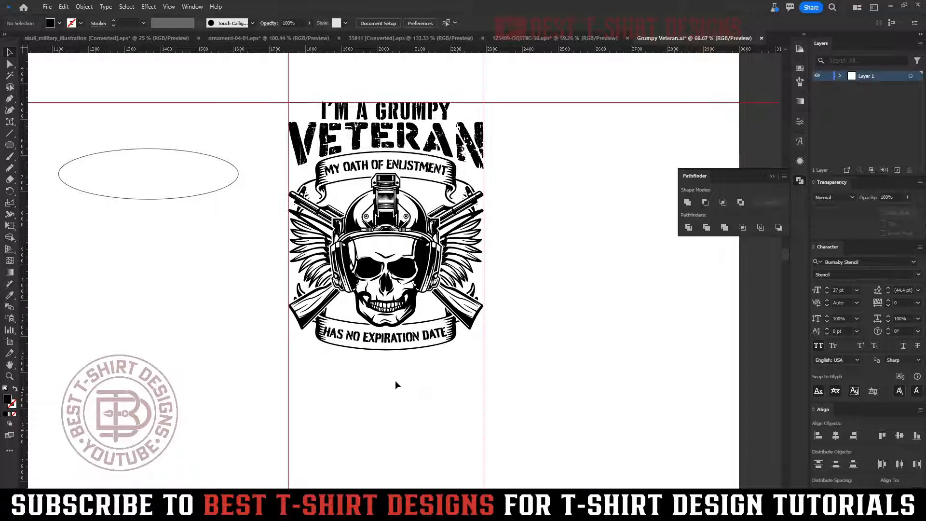
key(ctrl+minus)
key(ctrl+minus)
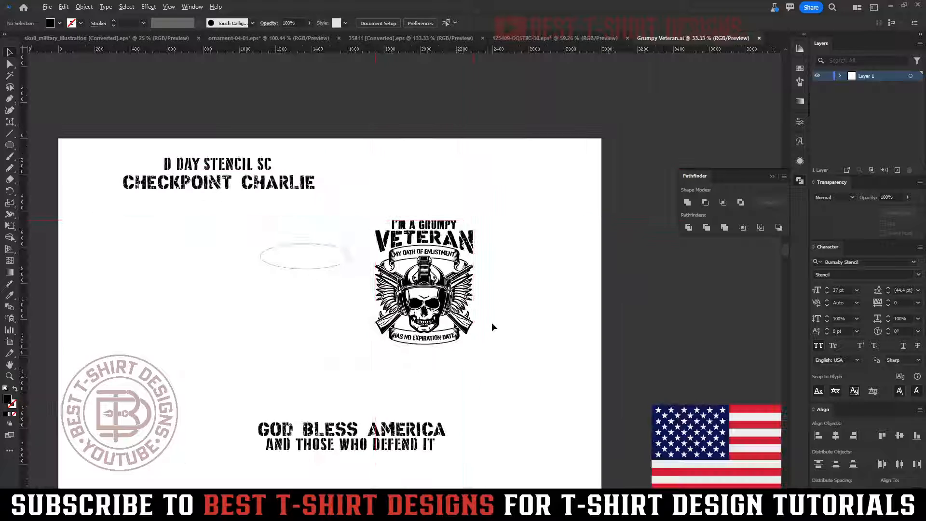
drag(335, 448, 473, 375)
key(ctrl+plus)
key(ctrl+plus)
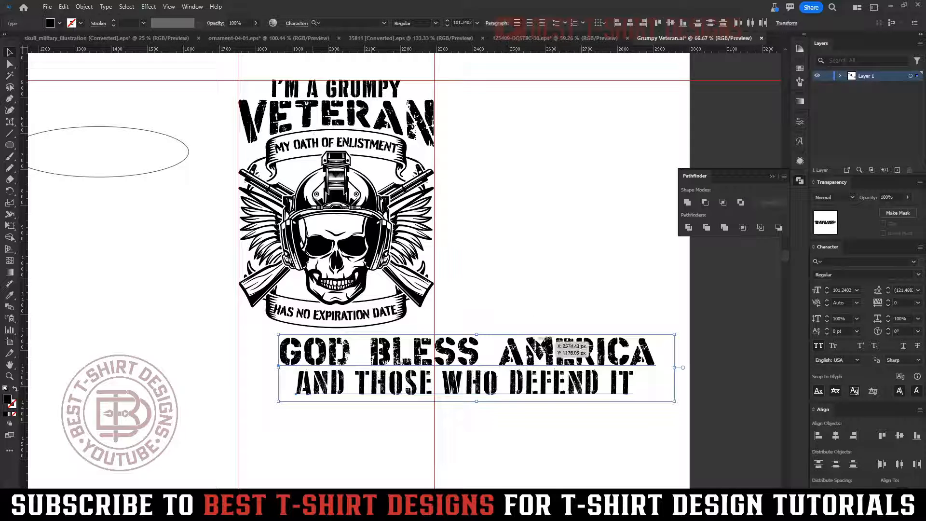
- Split AMERICA out of the GOD BLESS AMERICA line into its own text object and move GOD BLESS aside
drag(527, 368, 597, 363)
click(508, 374)
key(t)
drag(537, 365, 710, 363)
key(ctrl+c)
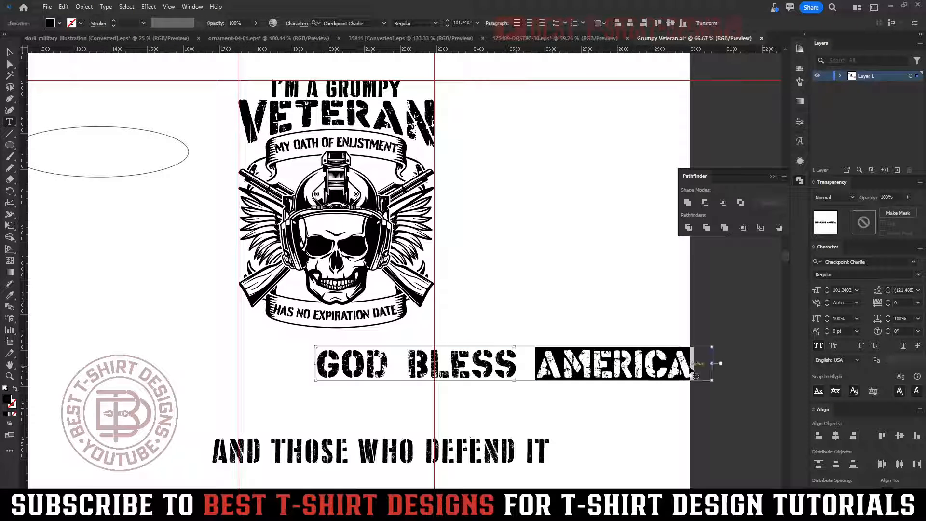
key(BackSpace)
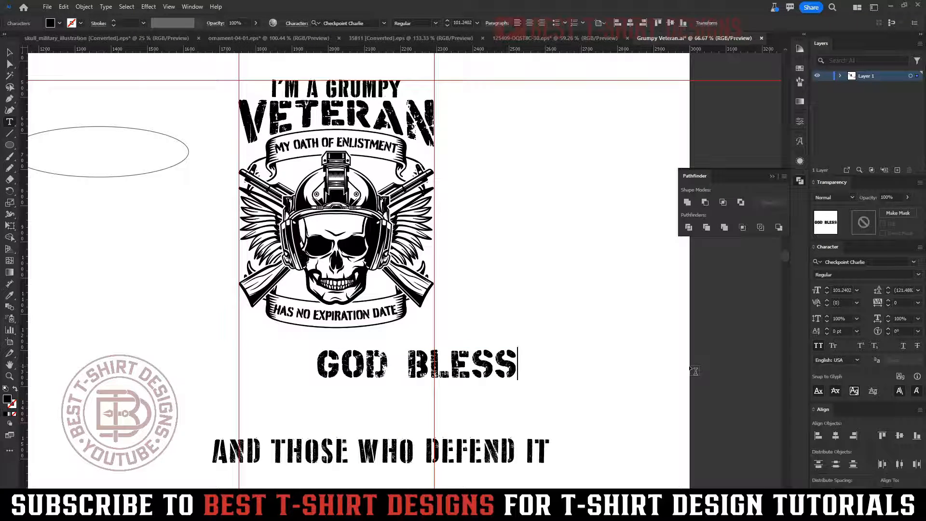
click(12, 53)
drag(506, 365, 682, 269)
click(585, 363)
key(ctrl+v)
- Convert AMERICA to outlines below the lower ribbon and scale it to about 540 px wide between the vertical guides
drag(371, 274, 340, 353)
right_click(340, 352)
click(386, 205)
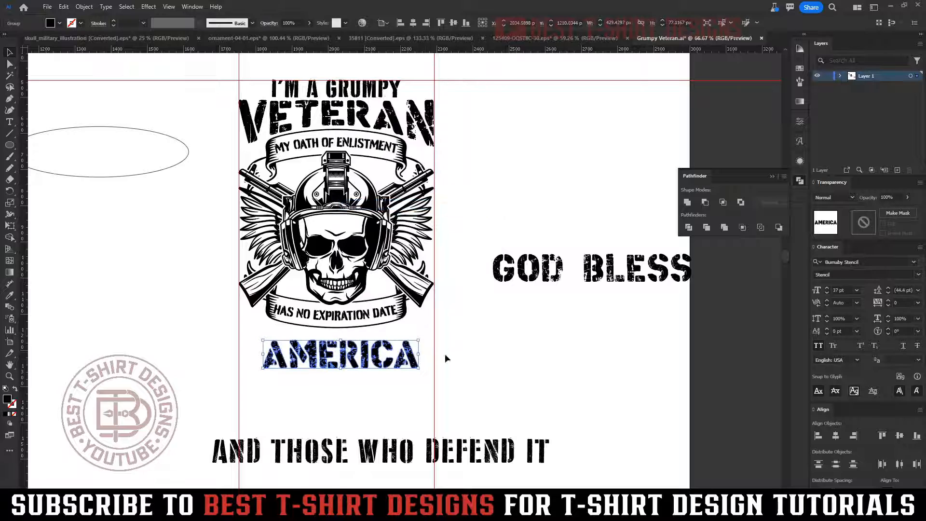
drag(418, 355, 434, 356)
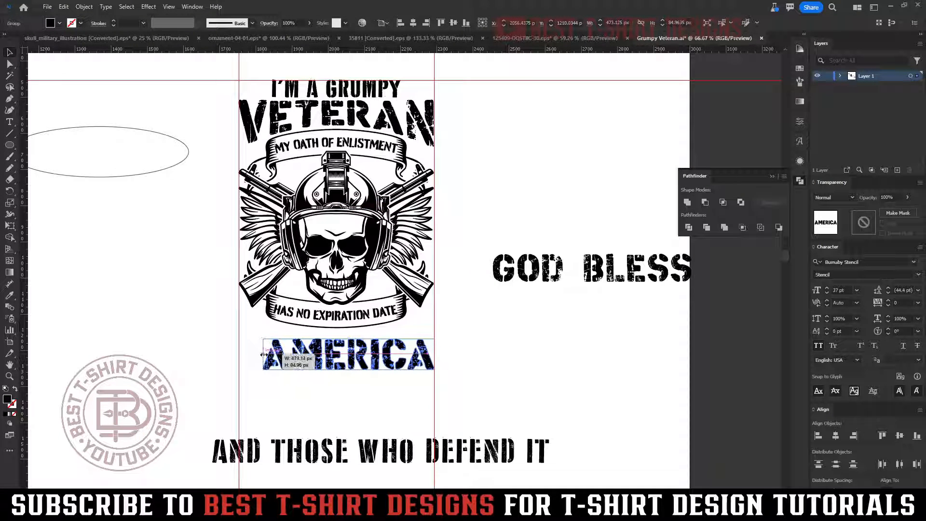
drag(263, 355, 238, 355)
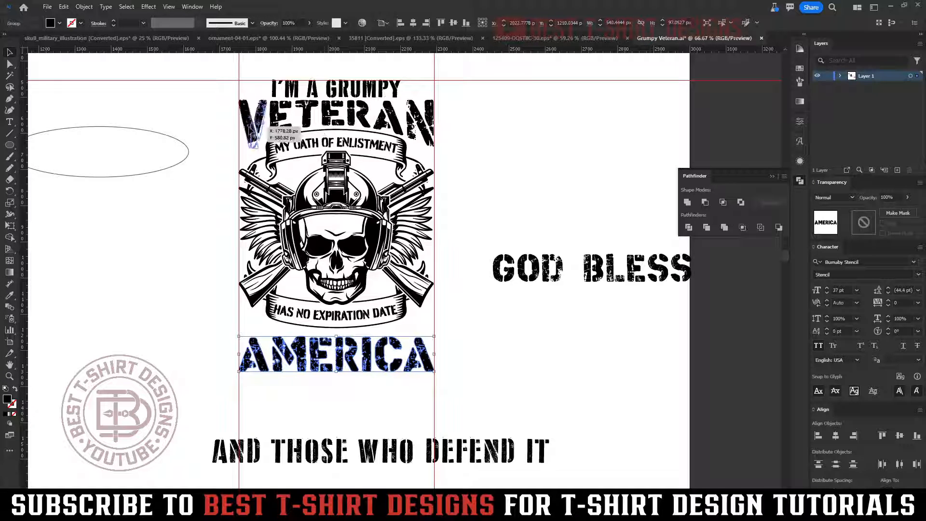
- Apply an Arc Upper warp that dips AMERICA's upper edge, and stretch the lettering taller toward the lower ribbon
click(148, 6)
mouse_move(203, 131)
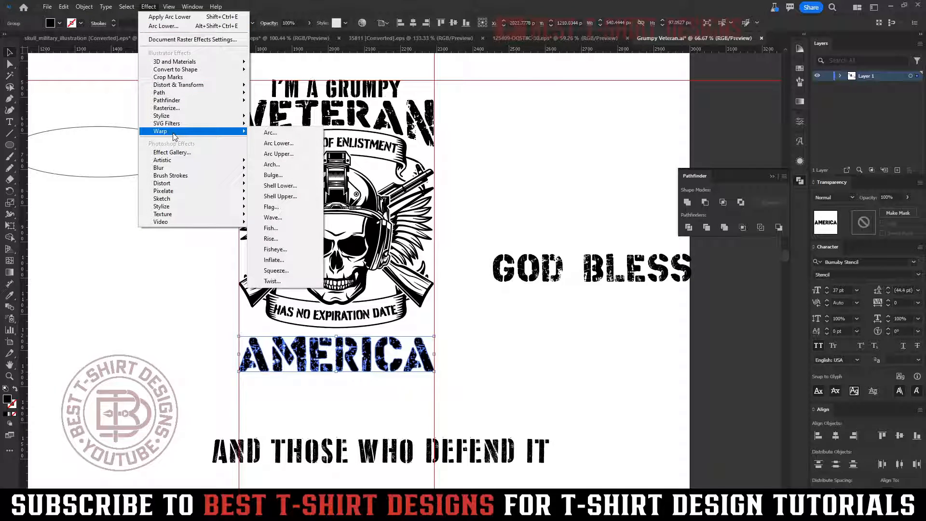
click(277, 153)
click(466, 185)
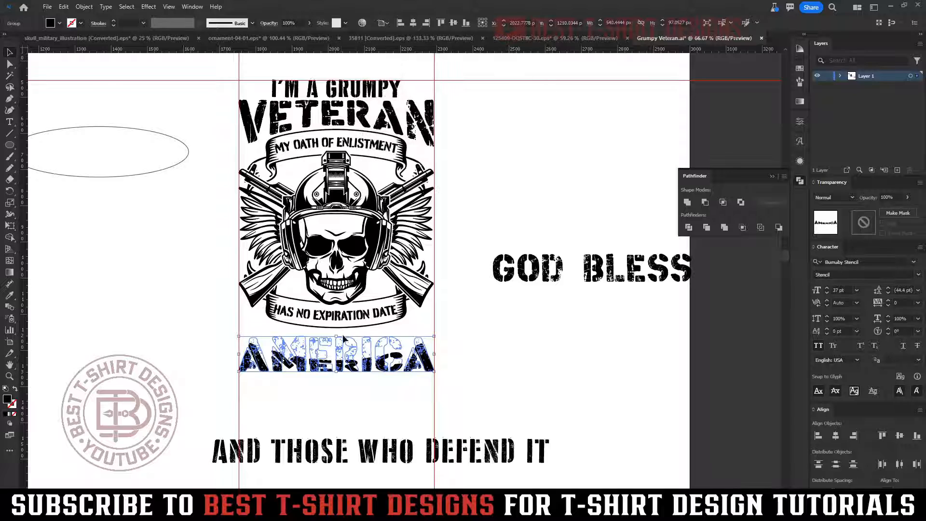
drag(336, 336, 341, 332)
click(499, 349)
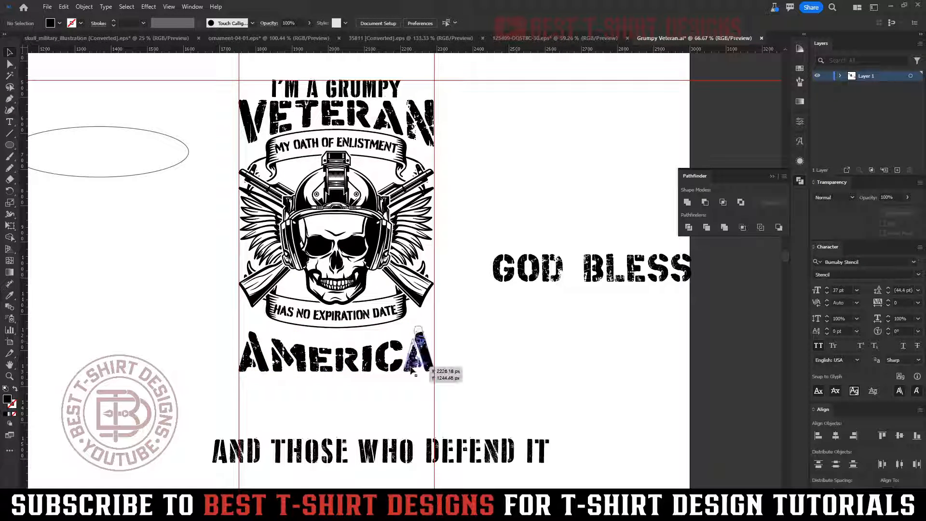
- Fit GOD BLESS in D Day Stencil SC between the lower ribbon and AMERICA, scaled down to about 52 pt
drag(646, 269, 318, 330)
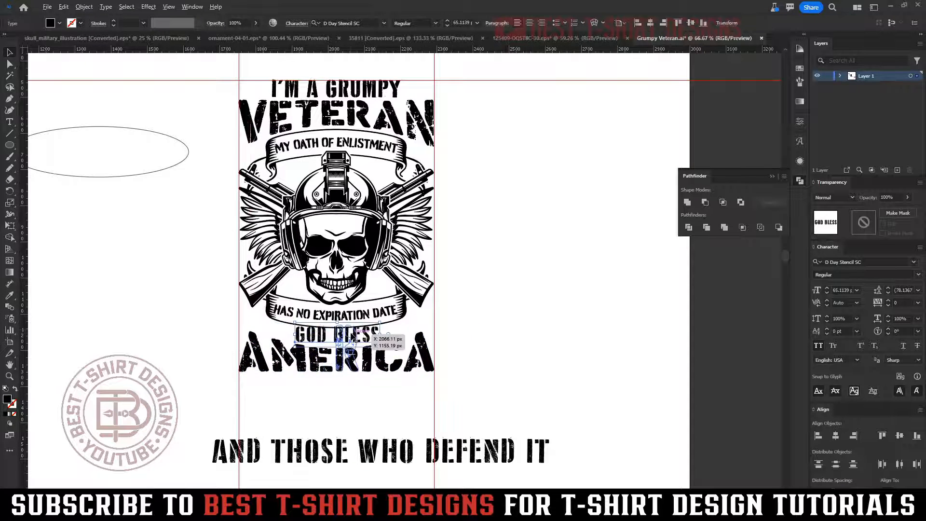
scroll(351, 333, up, 3)
drag(437, 336, 413, 336)
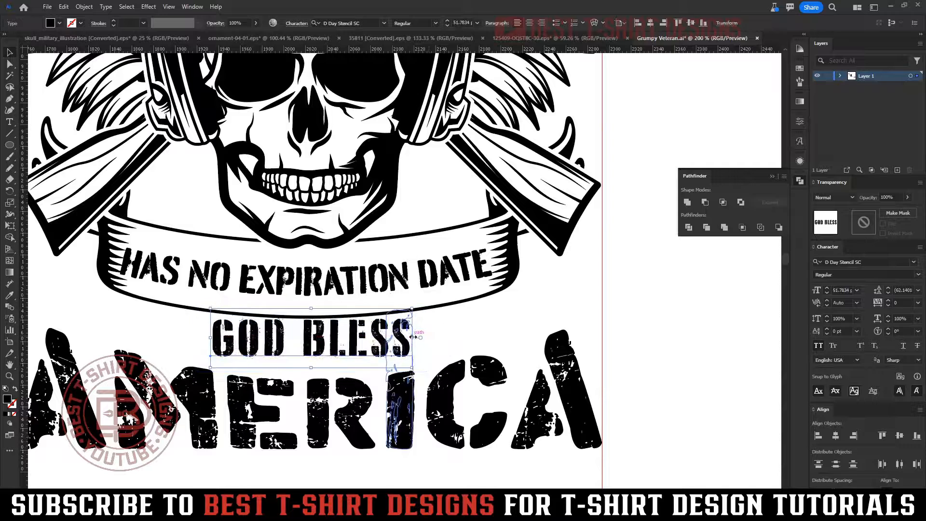
key(Down)
key(Down)
key(Down)
key(Down)
scroll(297, 333, down, 3)
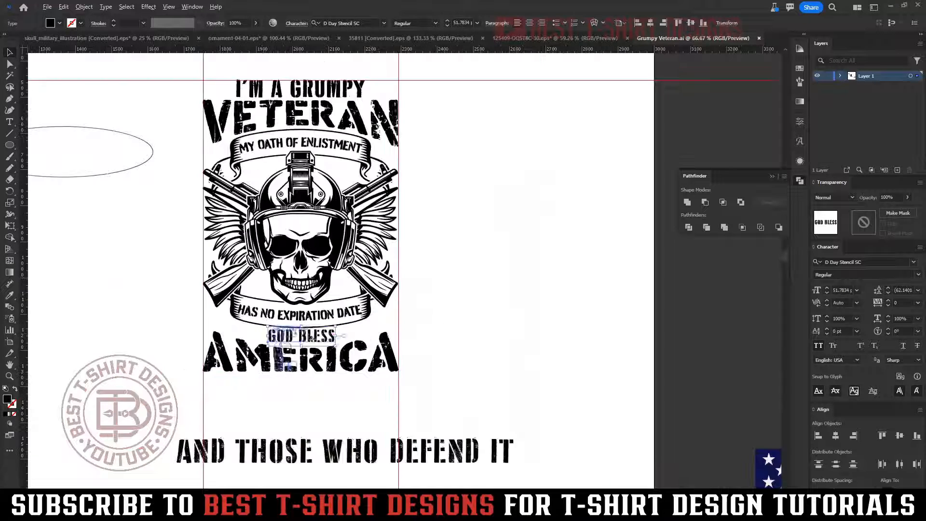
click(480, 353)
- Convert AND THOSE WHO DEFEND IT to outlines and scale it to about 540 px wide to match the vertical guides
scroll(480, 357, down, 1)
click(355, 412)
right_click(347, 405)
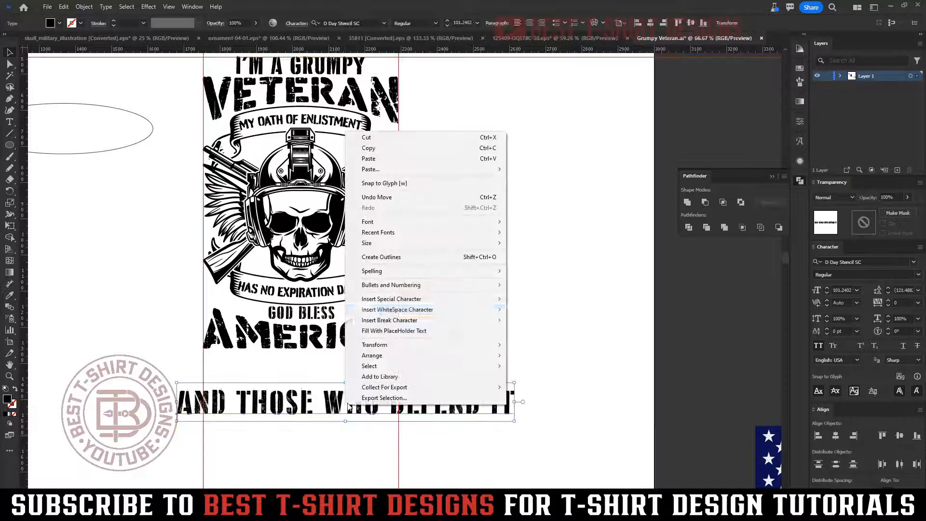
click(386, 256)
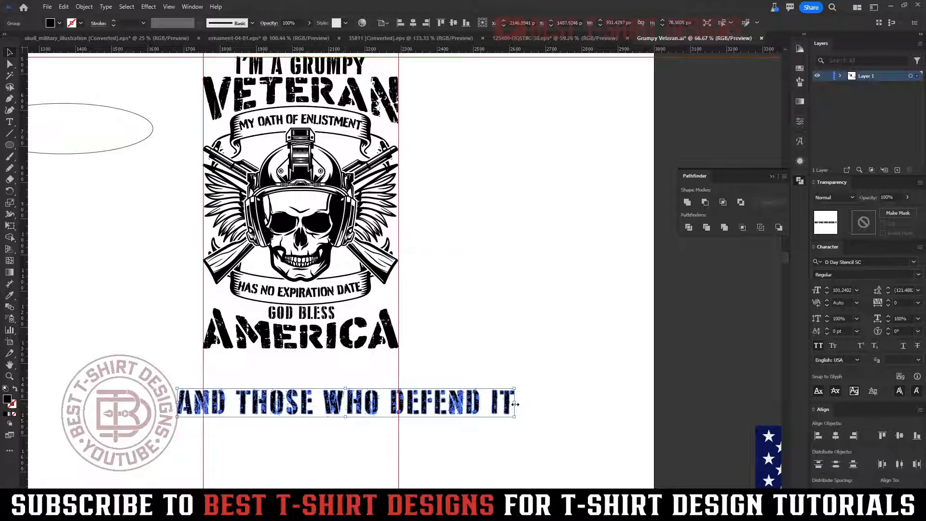
drag(514, 402, 399, 405)
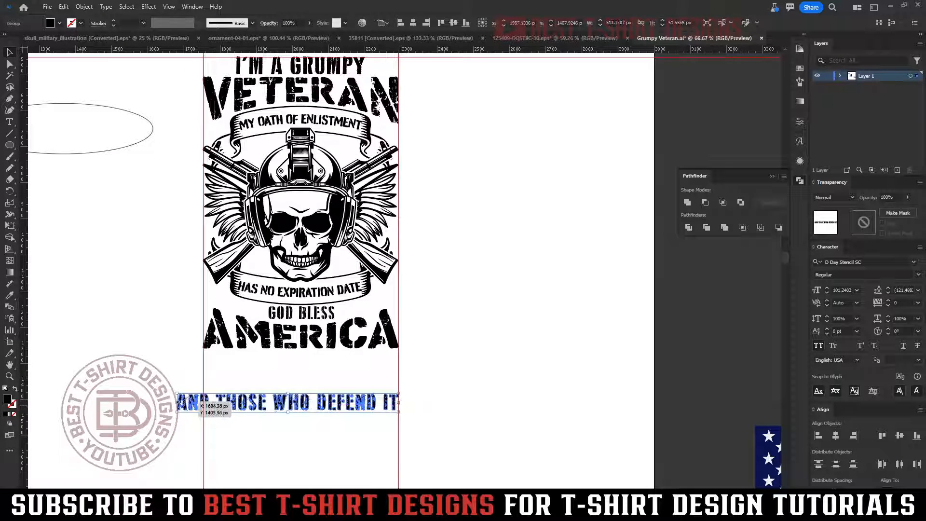
drag(177, 402, 204, 402)
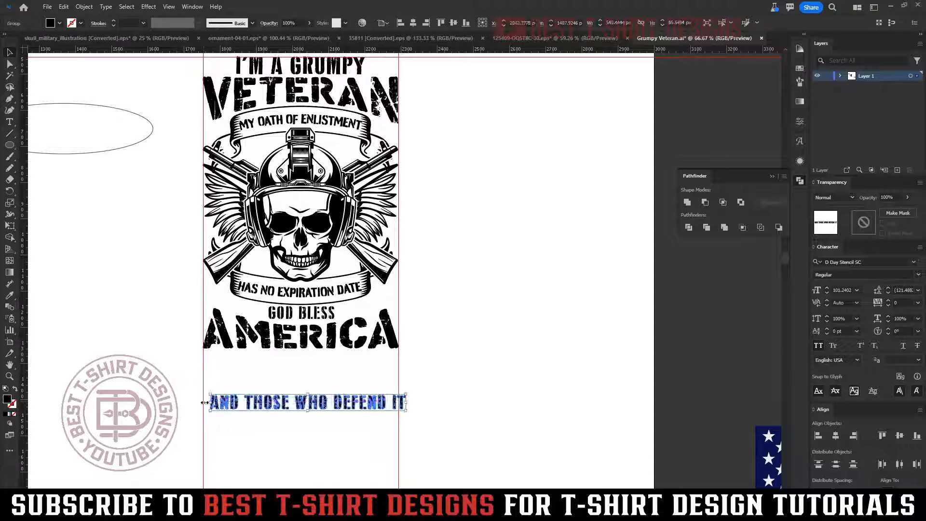
- Move AND THOSE WHO DEFEND IT up directly beneath AMERICA, leaving a small gap
key(shift+Up)
key(shift+Up)
key(shift+Up)
key(shift+Up)
key(shift+Up)
key(shift+Up)
key(shift+Up)
key(shift+Up)
key(shift+Up)
key(shift+Up)
key(shift+Up)
key(shift+Up)
key(shift+Up)
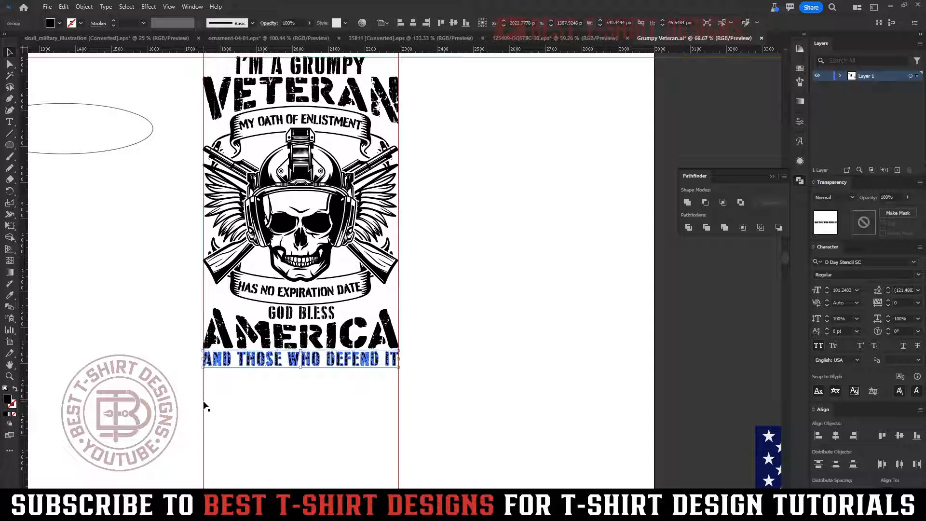
key(Down)
key(Down)
key(Down)
click(288, 401)
- Cut the skull and rifle silhouette out of the ribbon group's opacity mask and return to the artwork
scroll(499, 398, up, 2)
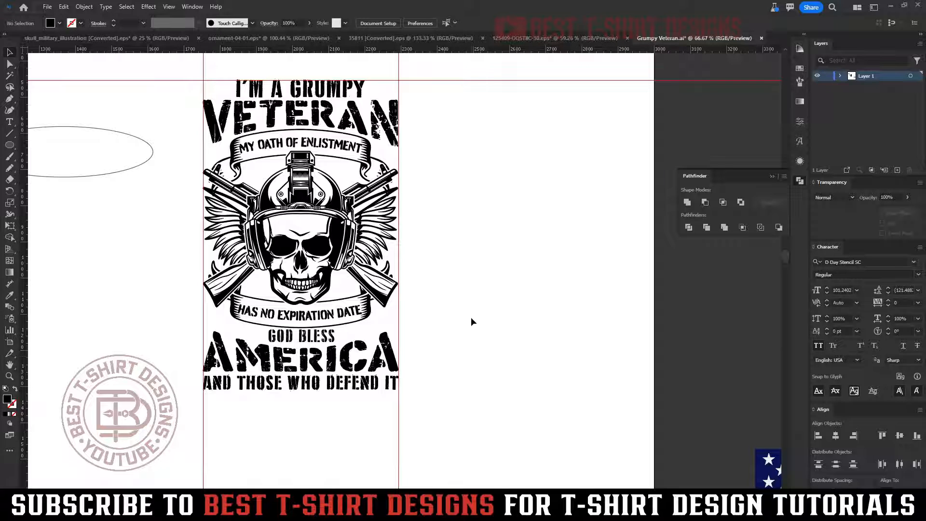
scroll(472, 323, up, 2)
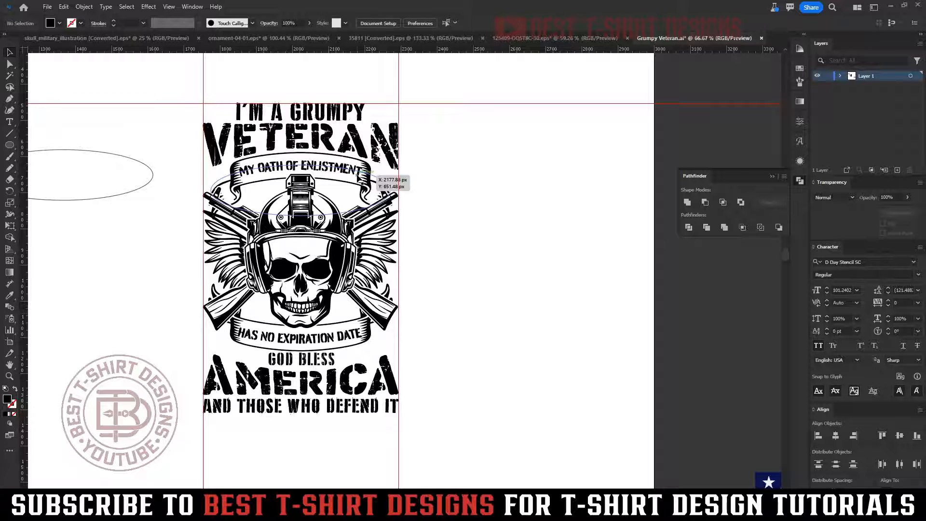
click(358, 179)
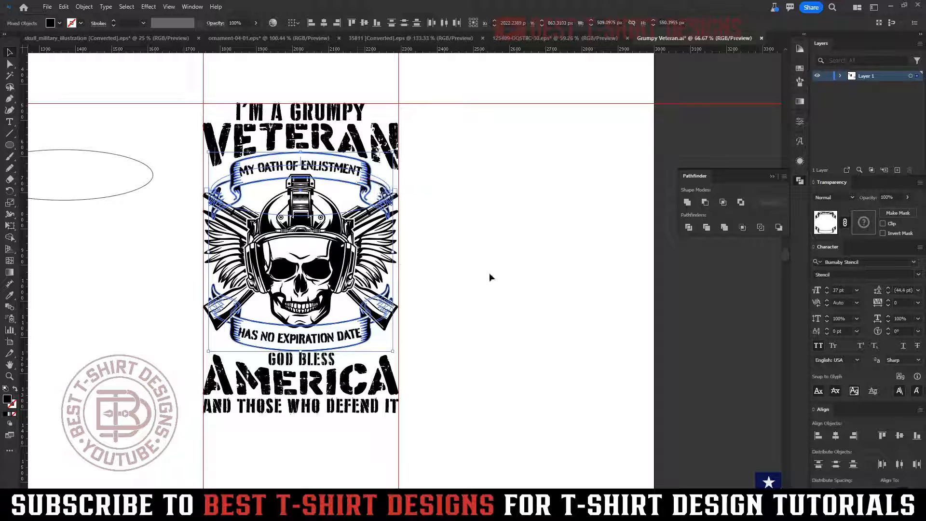
double_click(364, 187)
click(365, 187)
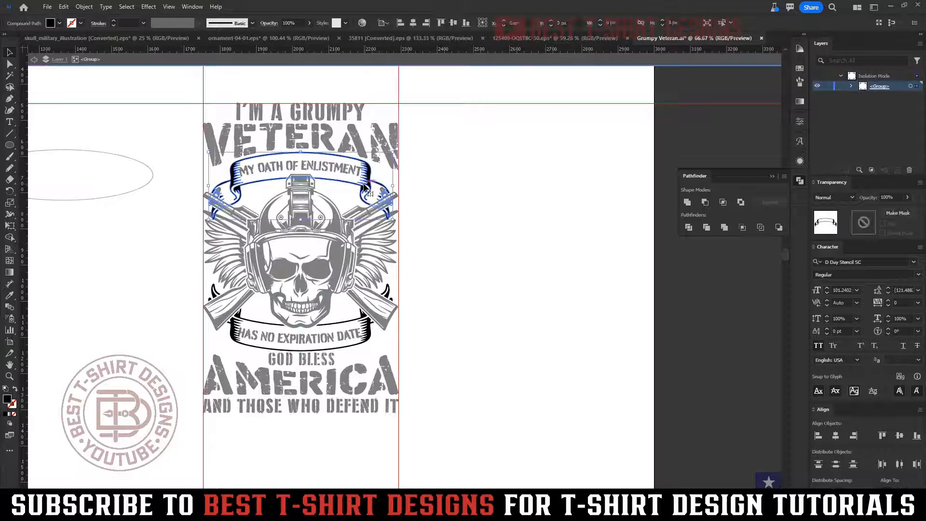
double_click(457, 265)
click(369, 195)
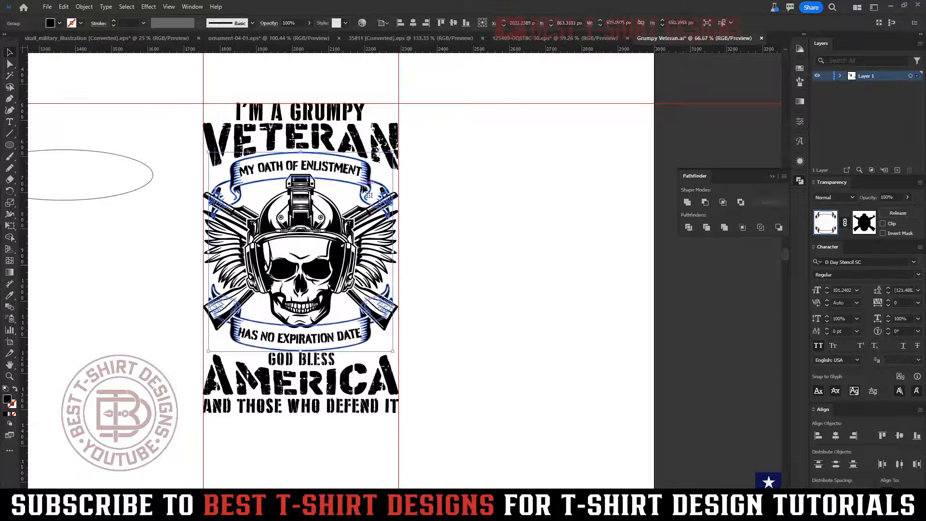
click(867, 228)
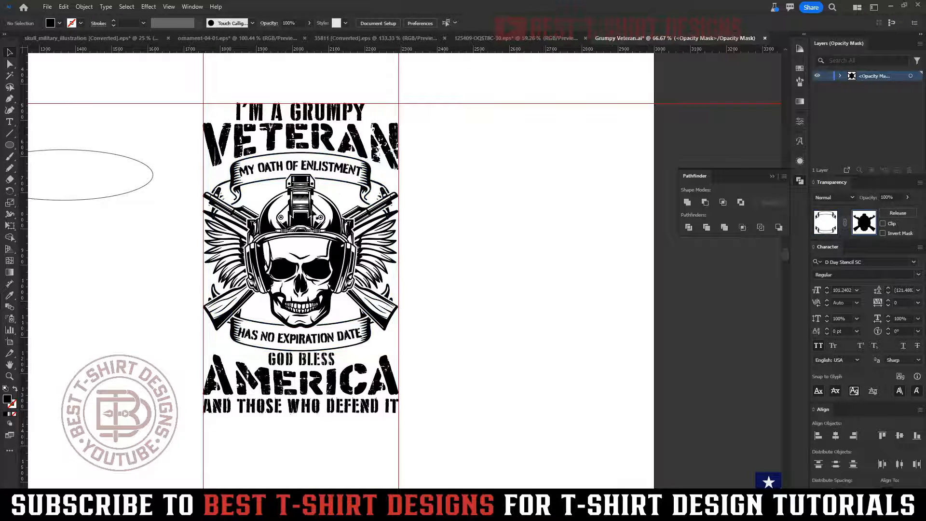
click(311, 213)
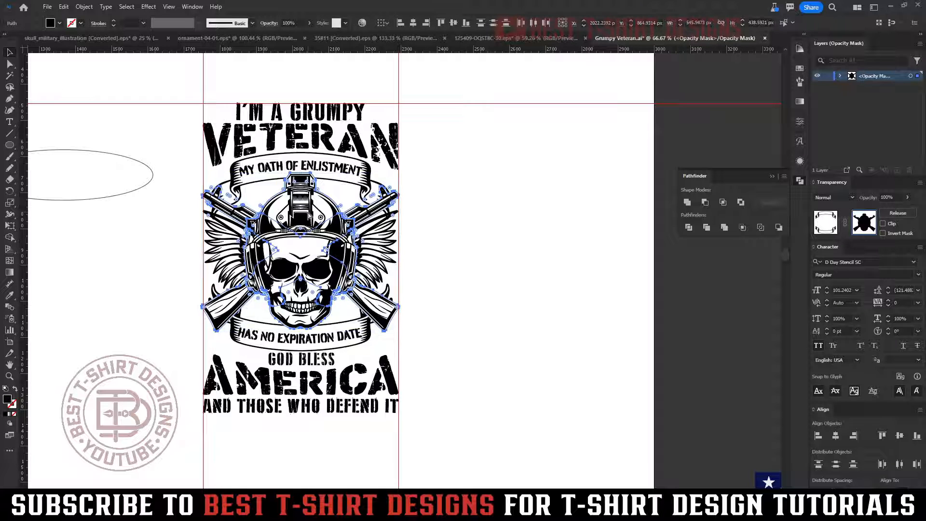
key(Delete)
click(827, 224)
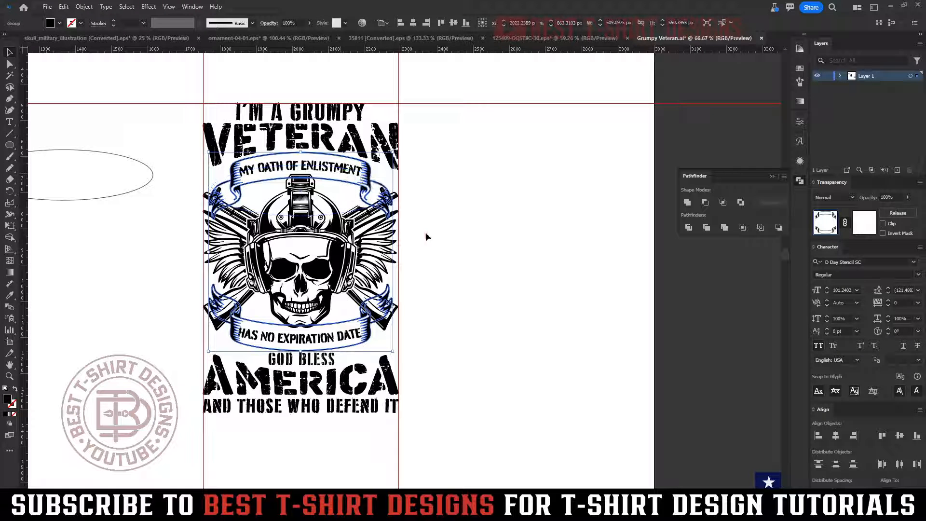
- Ungroup the two ribbons into separate upper and lower pieces
right_click(365, 188)
click(404, 313)
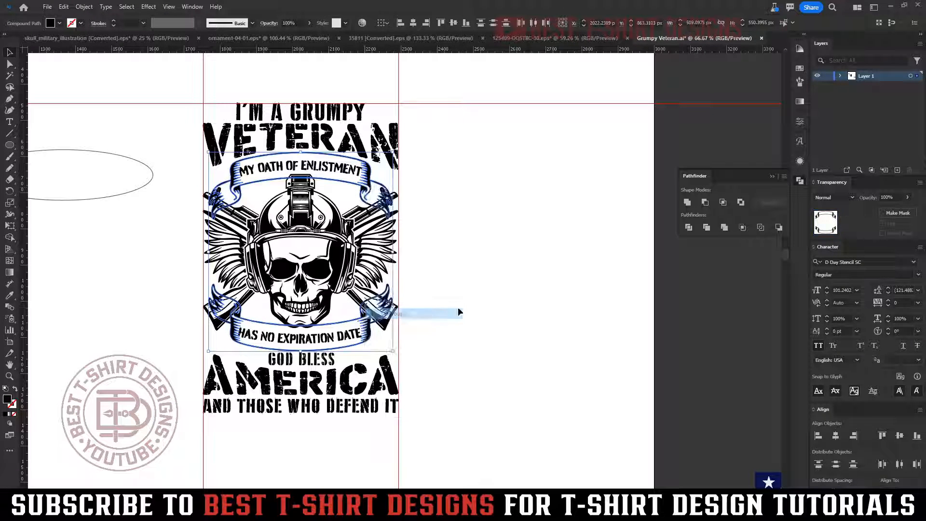
click(460, 311)
- Move the upper ribbon together with its MY OATH OF ENLISTMENT text down over the helmet's top mount
click(346, 173)
shift+click(371, 187)
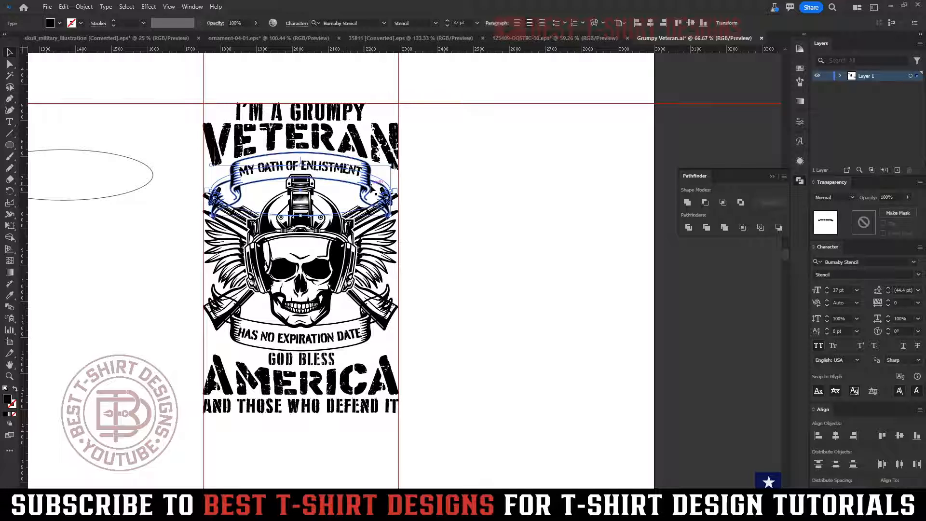
key(shift+Down)
key(shift+Down)
key(shift+Down)
key(shift+Down)
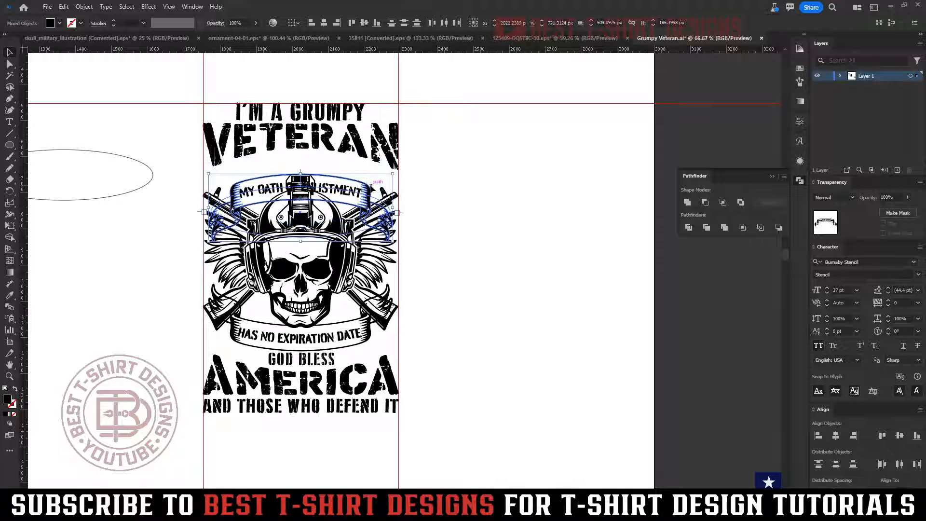
drag(372, 187, 378, 181)
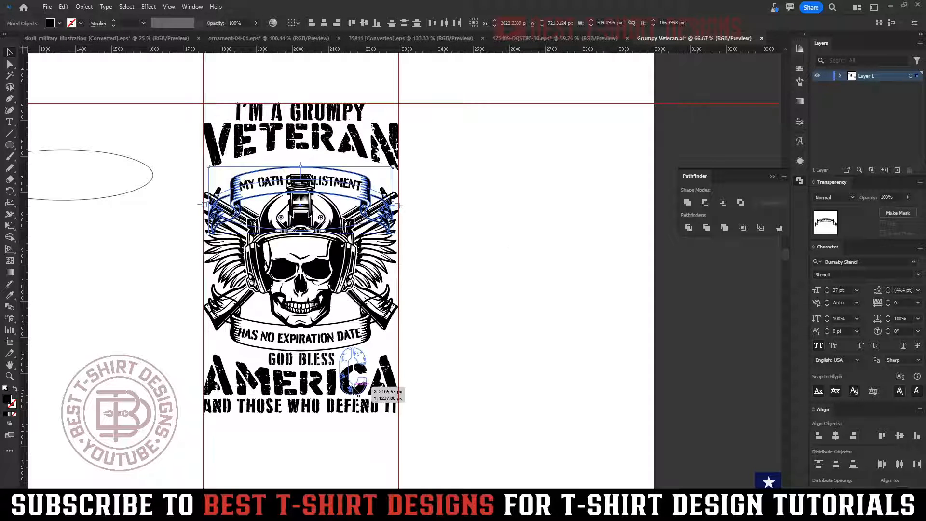
- Nudge the lower ribbon and its HAS NO EXPIRATION DATE text slightly up toward the skull's chin
click(371, 342)
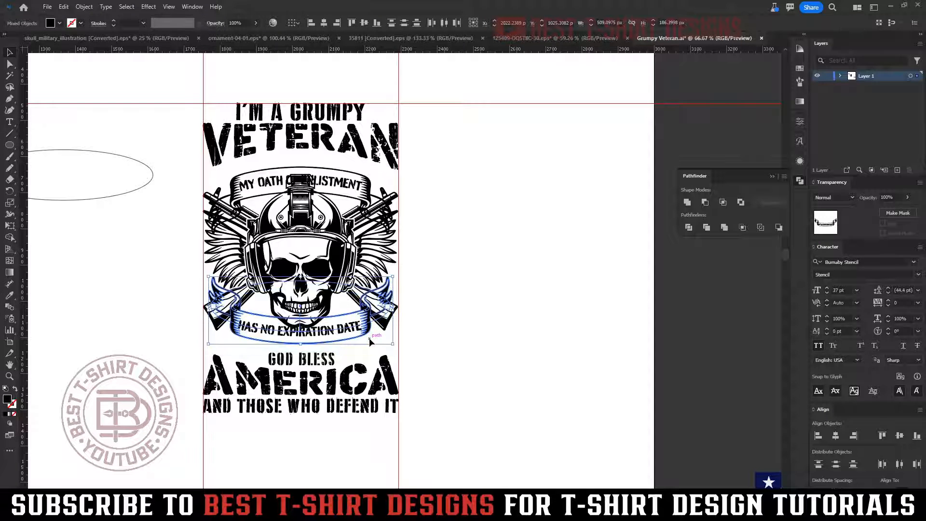
key(Up)
key(Up)
key(Up)
key(Up)
key(Up)
key(Up)
key(Up)
key(Up)
key(Up)
key(Up)
key(Up)
key(Up)
key(Up)
key(Up)
key(Down)
key(Down)
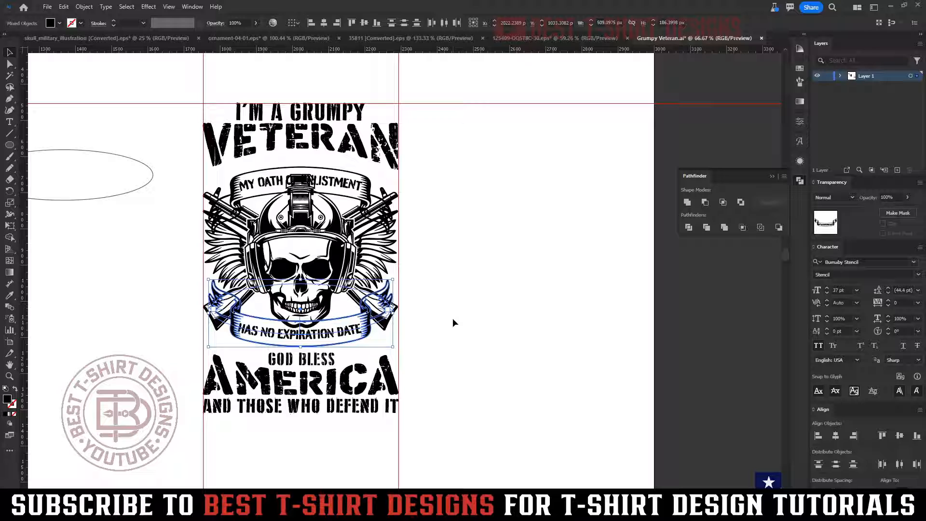
- Group both ribbons, give the group an opacity mask with clipping off, and paste the cut silhouette in place inside it
key(ctrl+8)
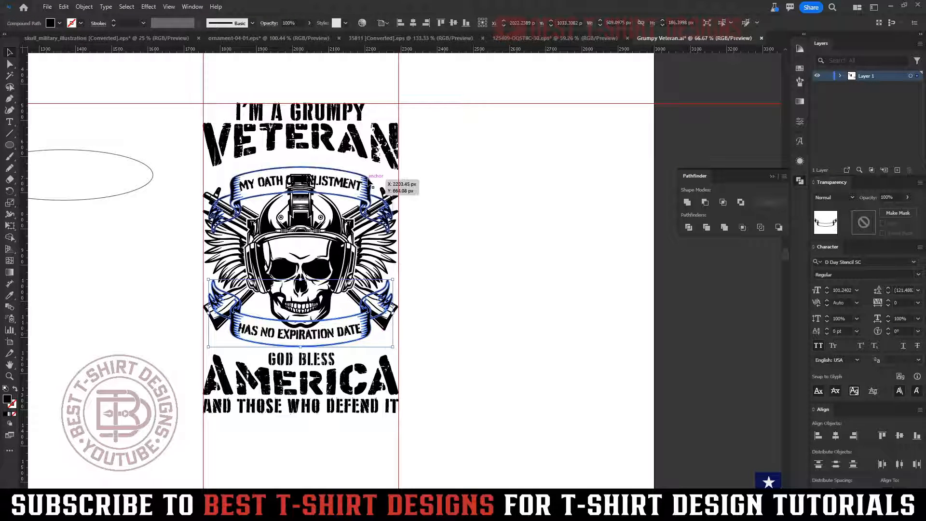
shift+click(374, 184)
key(ctrl+g)
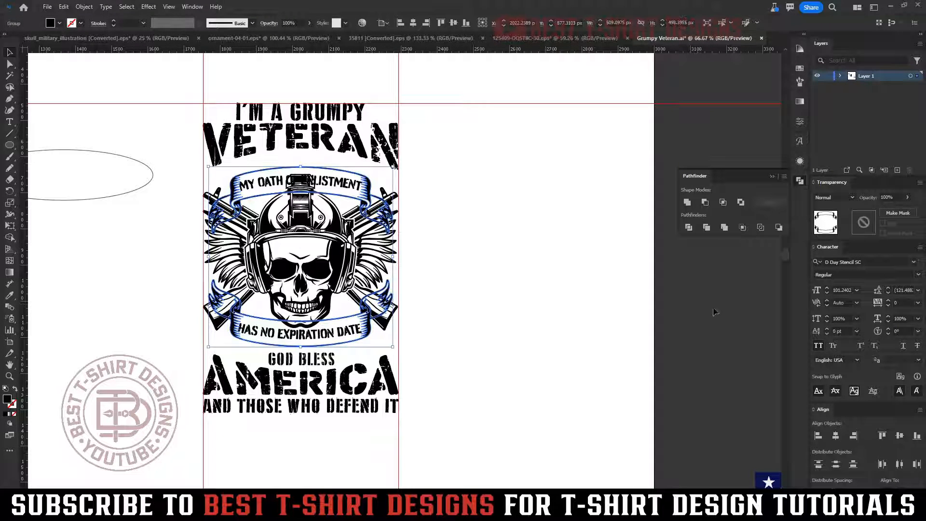
click(863, 222)
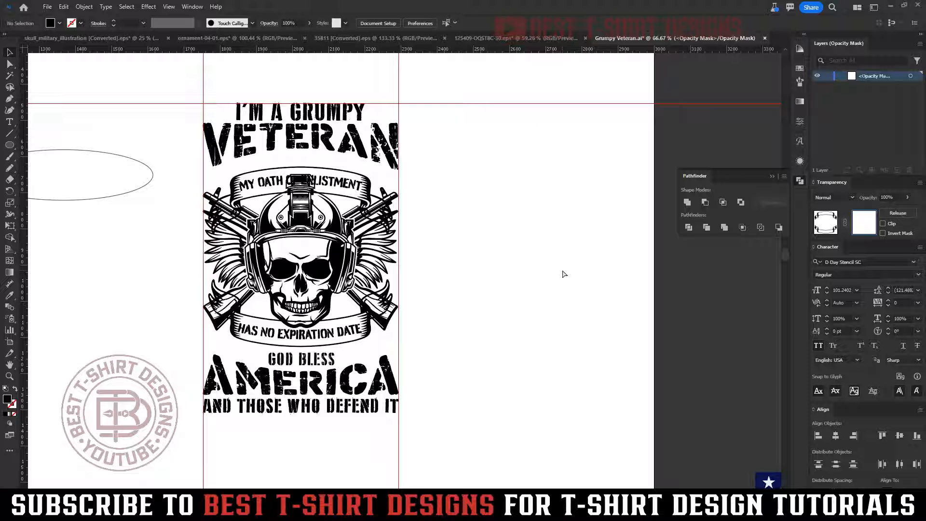
key(ctrl+f)
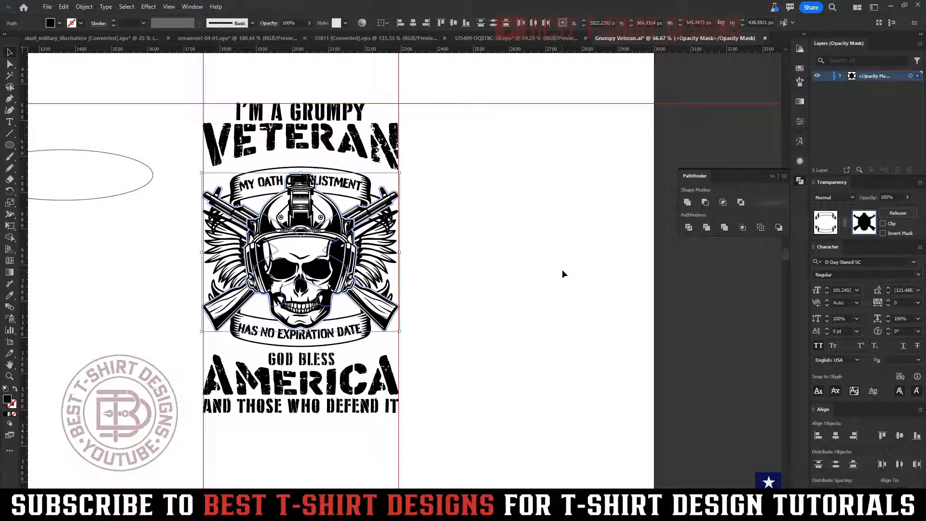
click(563, 274)
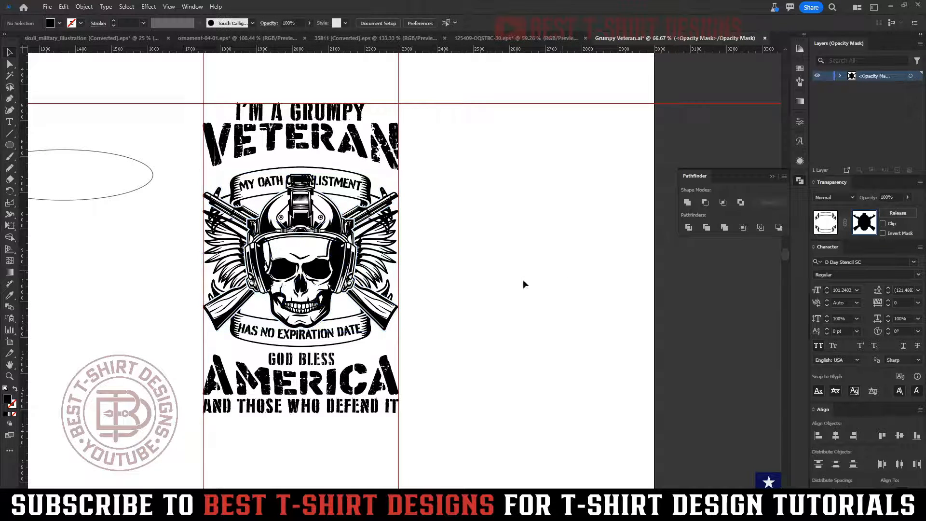
- Erase the mask silhouette's upper part around the helmet mount and return to editing the artwork
scroll(297, 316, up, 3)
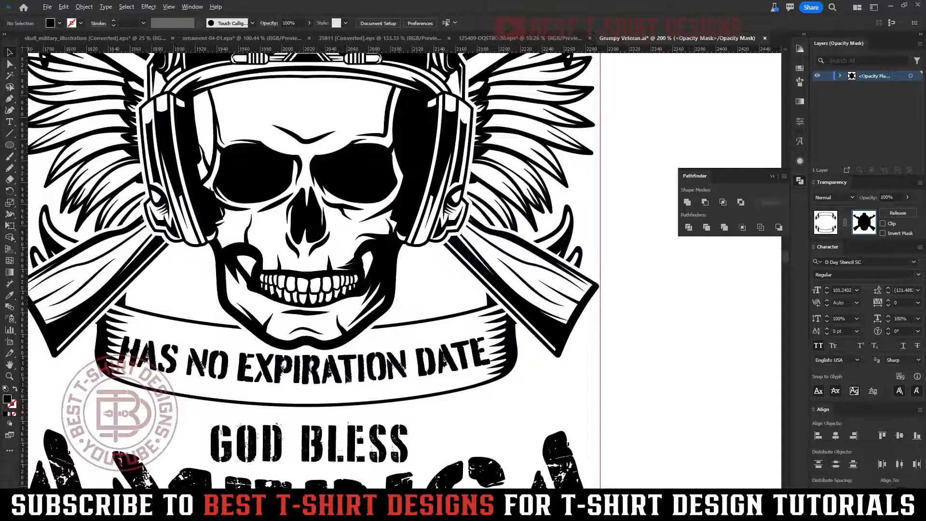
scroll(334, 150, down, 2)
scroll(334, 150, up, 5)
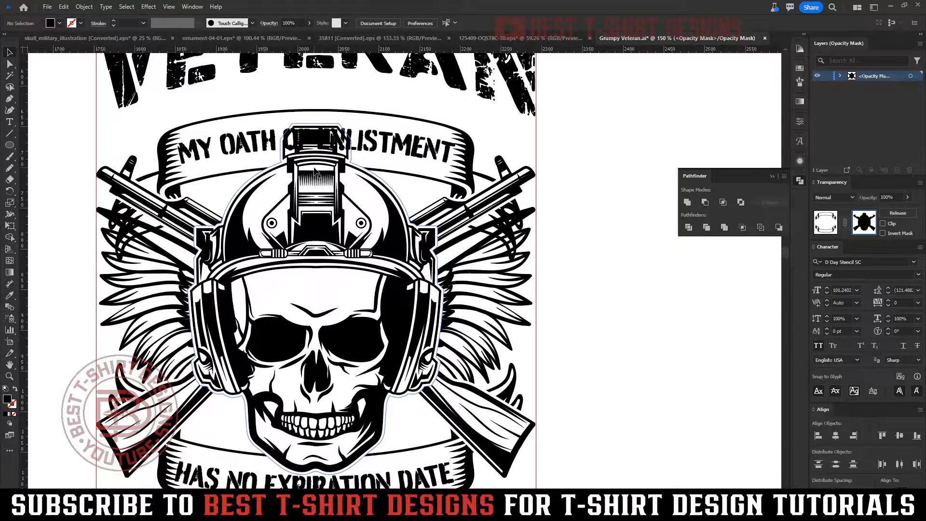
click(314, 172)
key(shift+e)
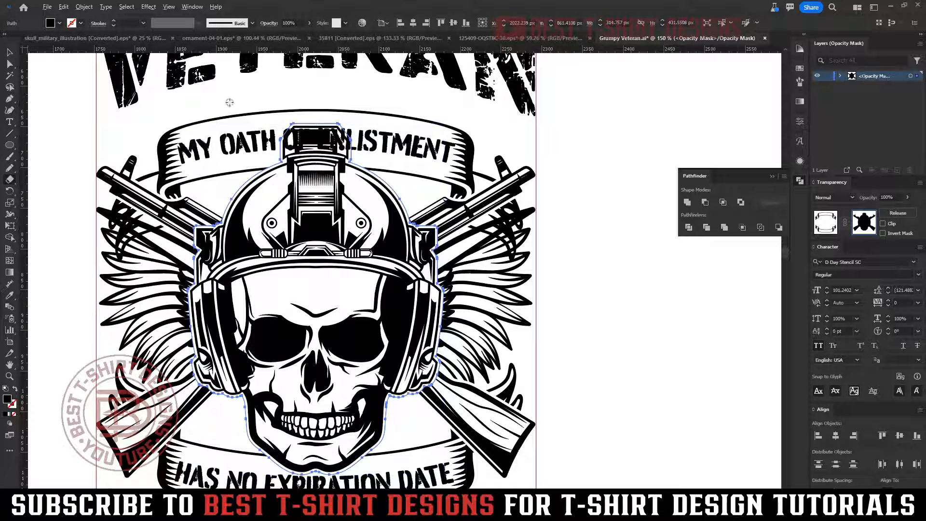
drag(229, 103, 423, 181)
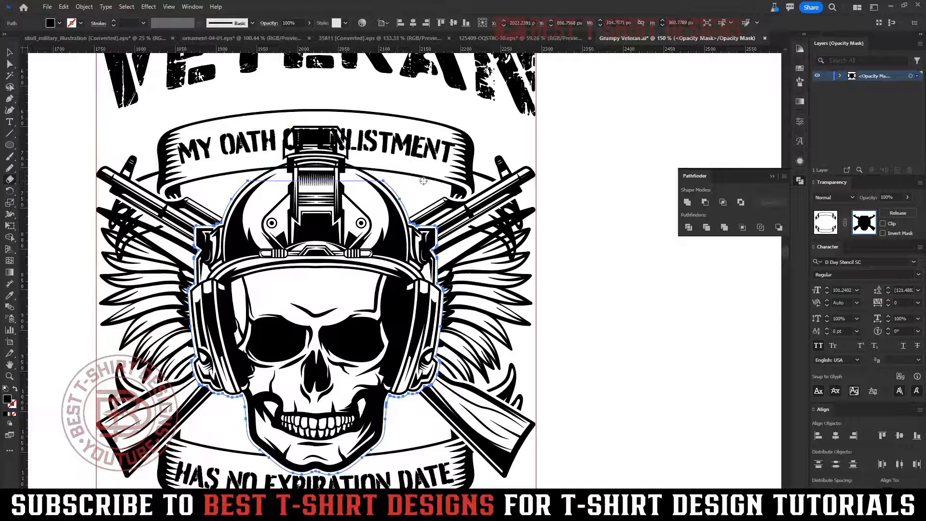
key(v)
scroll(345, 179, down, 2)
click(491, 220)
scroll(475, 219, up, 1)
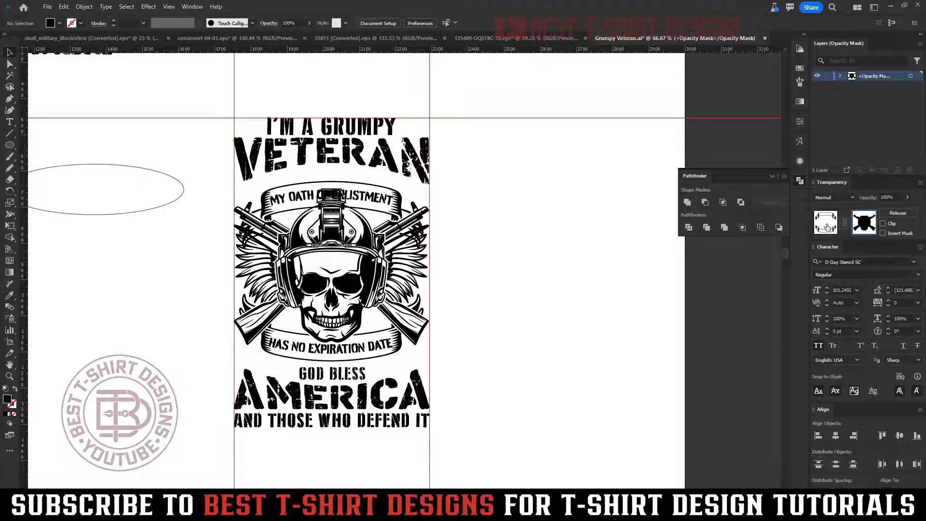
click(825, 225)
- Move the I'M A GRUMPY VETERAN lettering down close to the upper ribbon
click(379, 140)
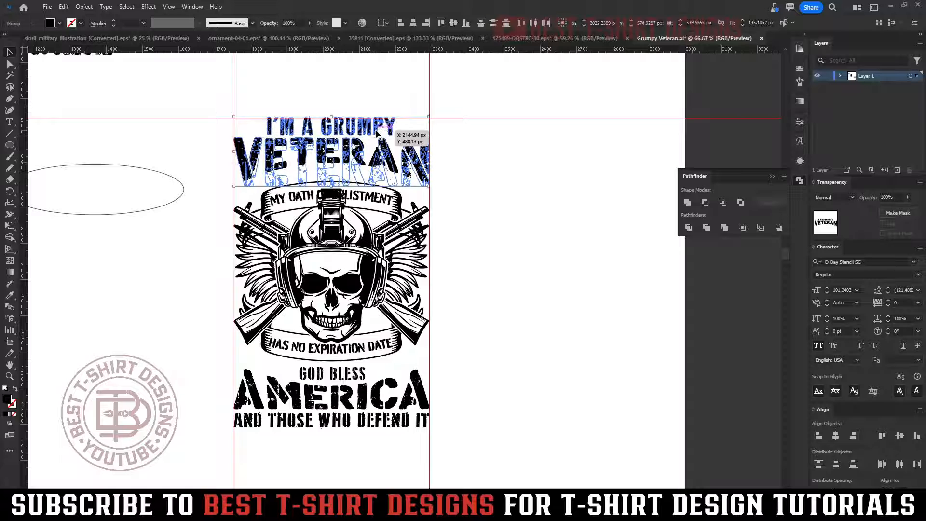
key(shift+Down)
key(shift+Down)
key(shift+Down)
key(shift+Down)
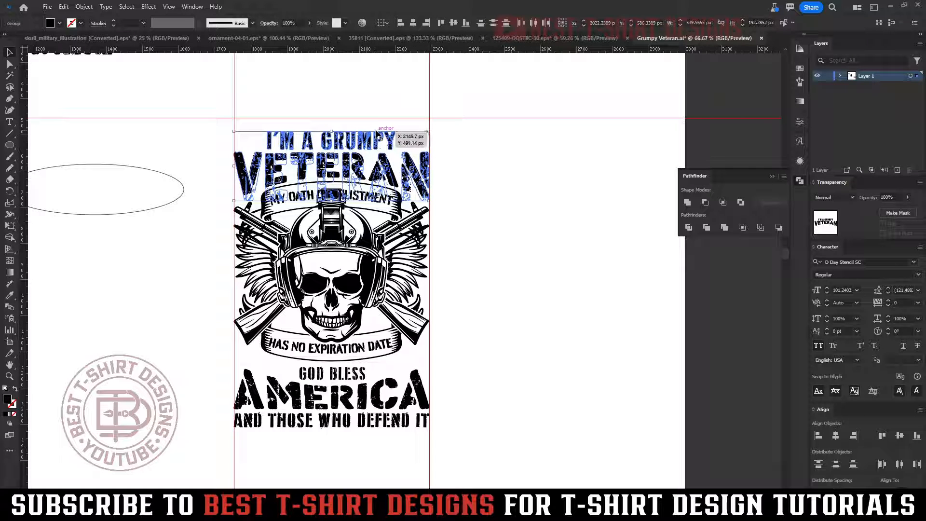
click(508, 208)
- Offset the upper ribbon's path by 5 px with round joins, cut the offset shapes, and leave the ribbon group
scroll(381, 203, up, 2)
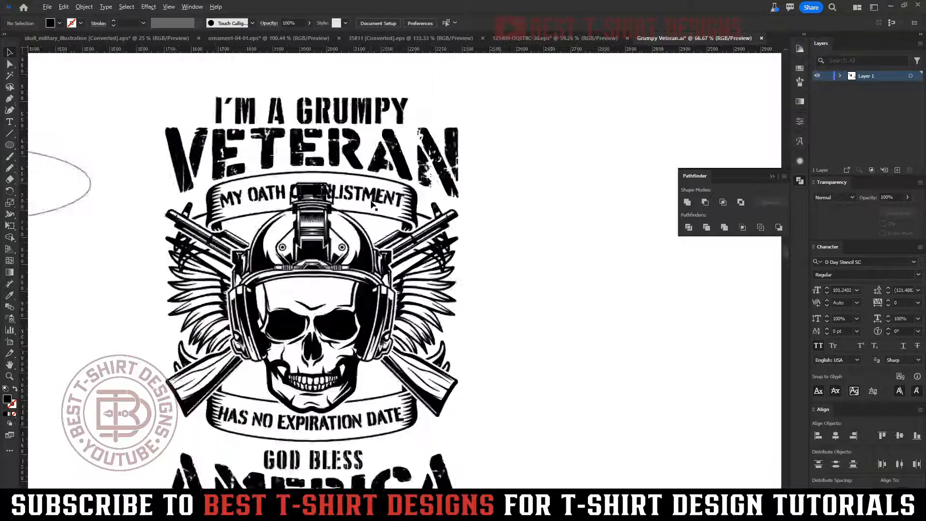
double_click(345, 220)
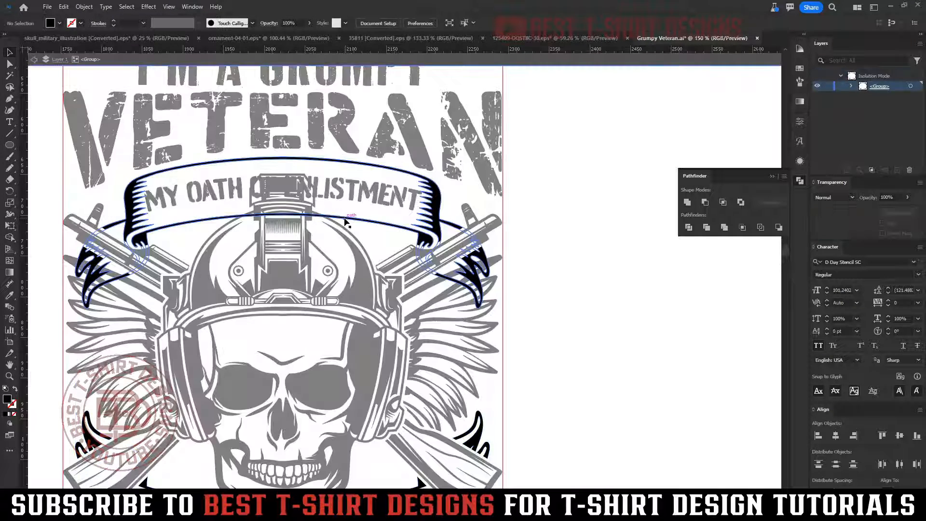
key(alt+o)
key(p)
key(o)
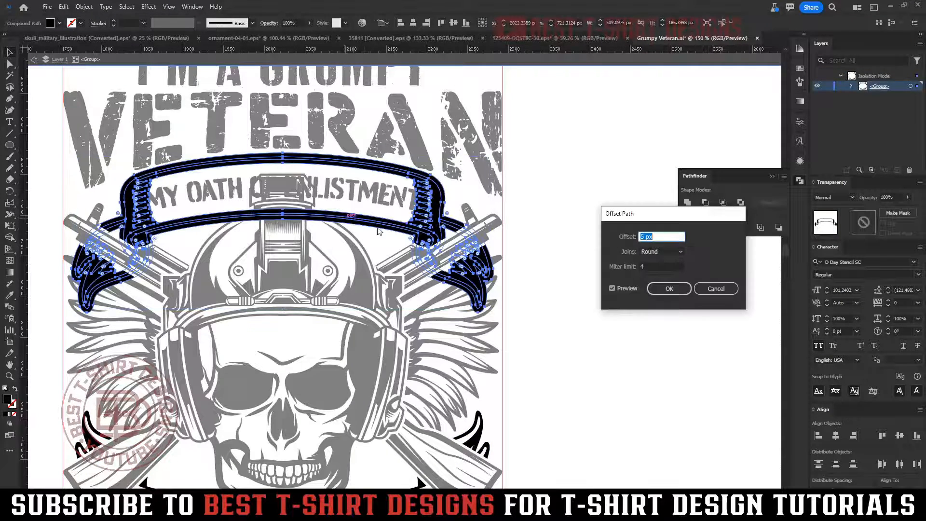
click(663, 291)
key(ctrl+x)
double_click(661, 290)
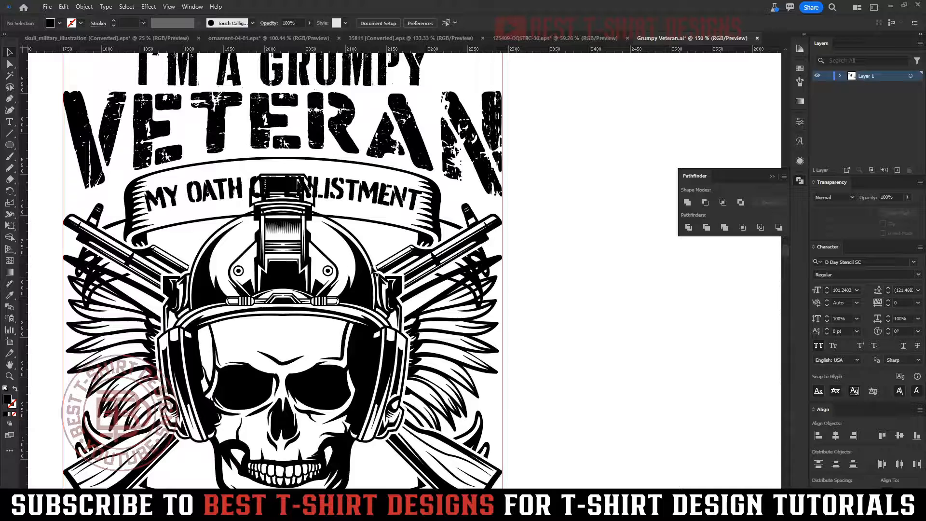
- Add an opacity mask with clipping off to the helmeted skull and paste the ribbon offset in place inside it
double_click(360, 264)
click(362, 268)
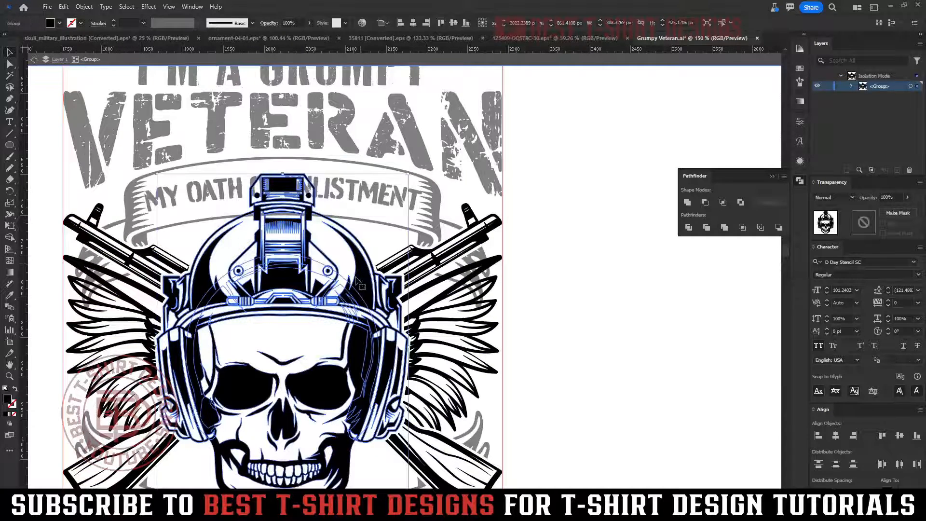
click(858, 222)
click(885, 223)
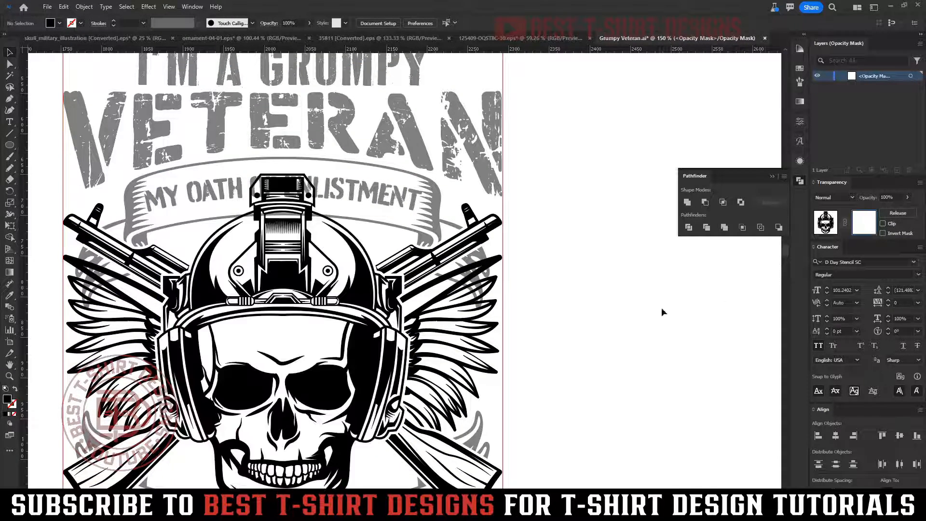
key(ctrl+f)
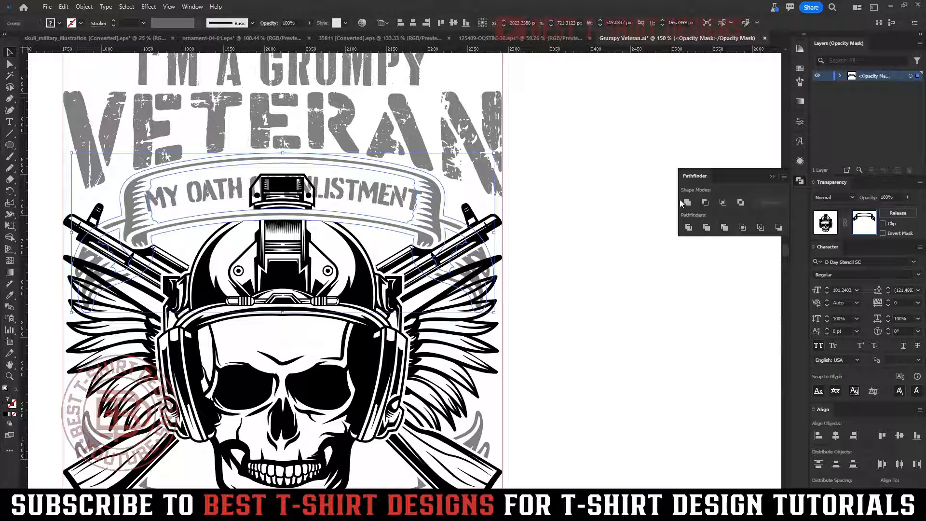
- Unite the pasted ribbon shapes in the skull's opacity mask and return to editing the artwork
click(688, 202)
click(610, 320)
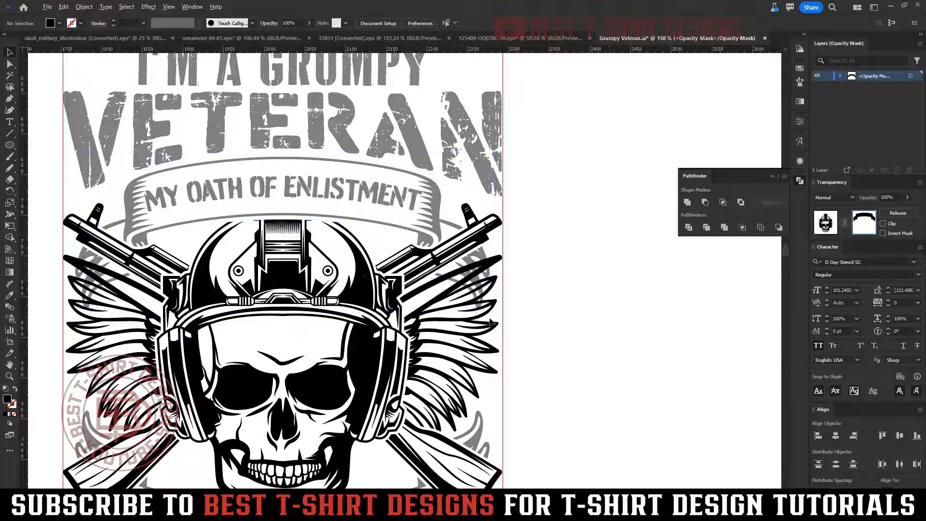
key(ctrl+minus)
click(820, 222)
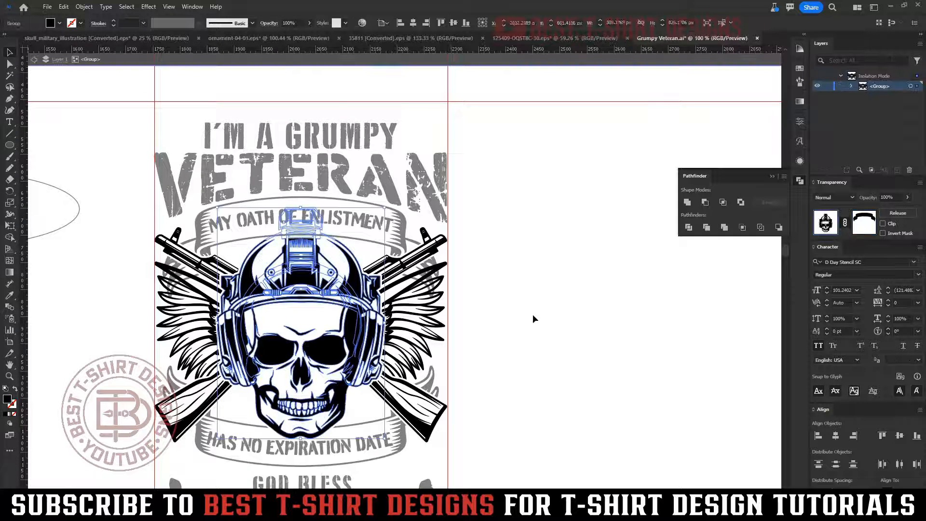
- Open the ribbons' opacity mask and draw a freehand Pencil shape that hides the ribbon tail beneath the right-hand rifle barrel
scroll(532, 314, down, 1)
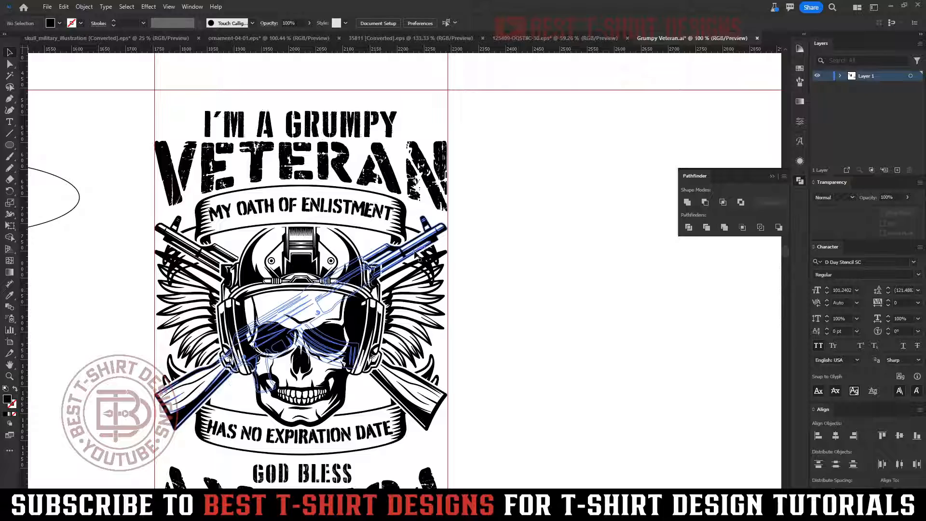
scroll(424, 253, up, 3)
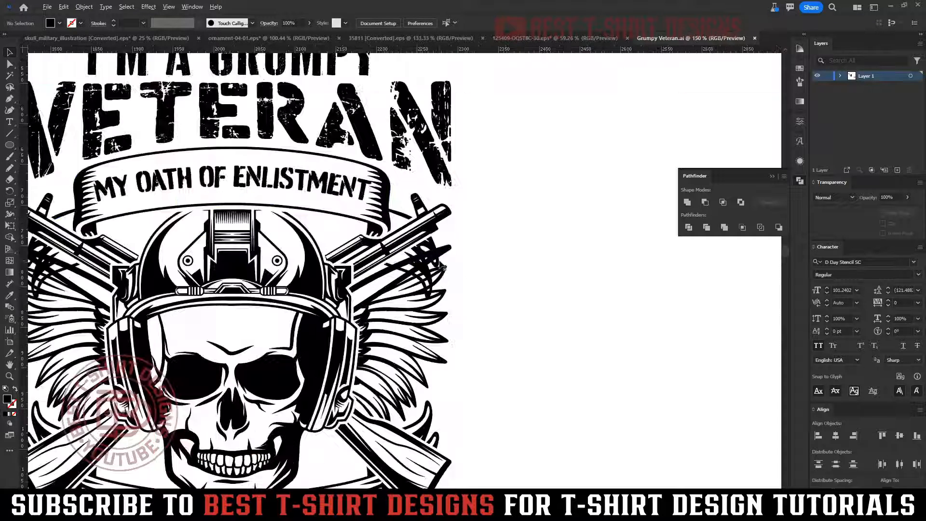
click(415, 253)
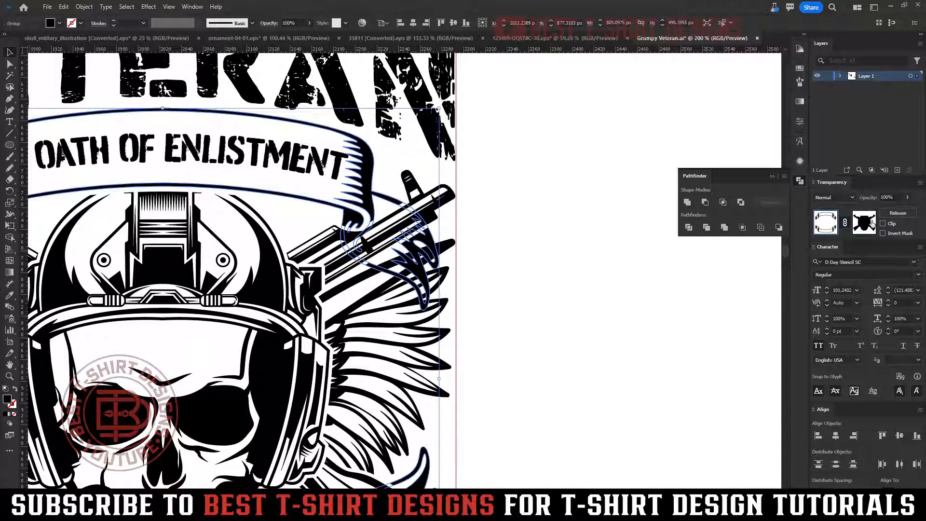
click(870, 224)
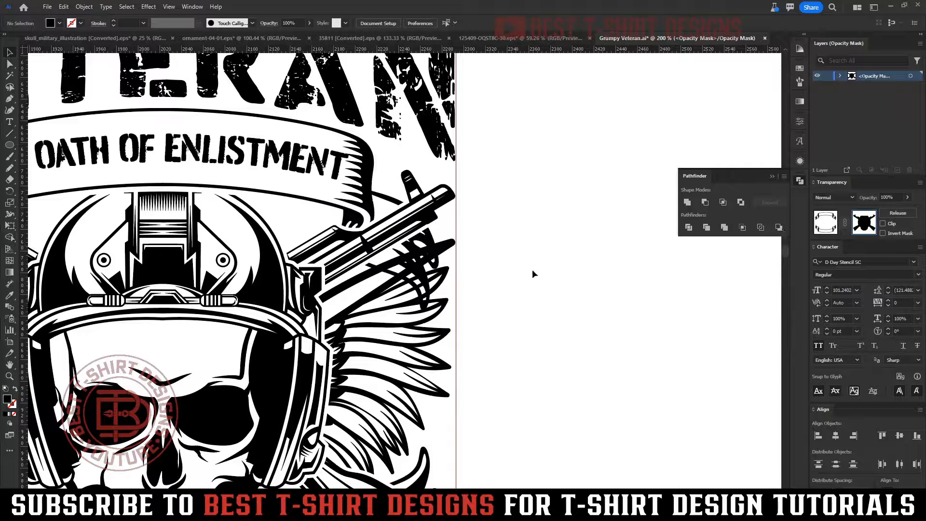
key(n)
mouse_move(447, 221)
mouse_down()
mouse_move(407, 218)
mouse_move(341, 262)
mouse_move(367, 304)
mouse_move(506, 246)
mouse_move(476, 180)
mouse_up()
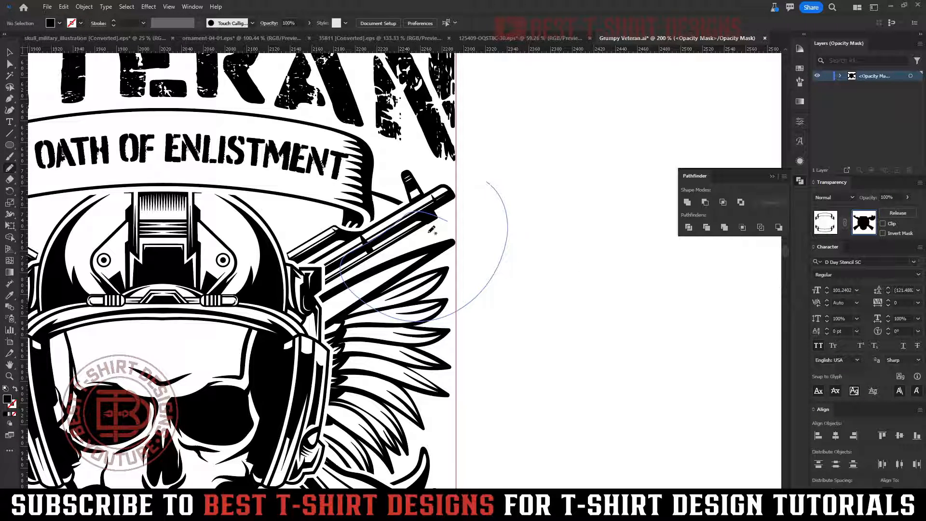
- Draw a matching Pencil shape in the mask over the ribbon tail beneath the left-hand rifle barrel, and return to the artwork
scroll(512, 229, down, 2)
scroll(194, 255, up, 3)
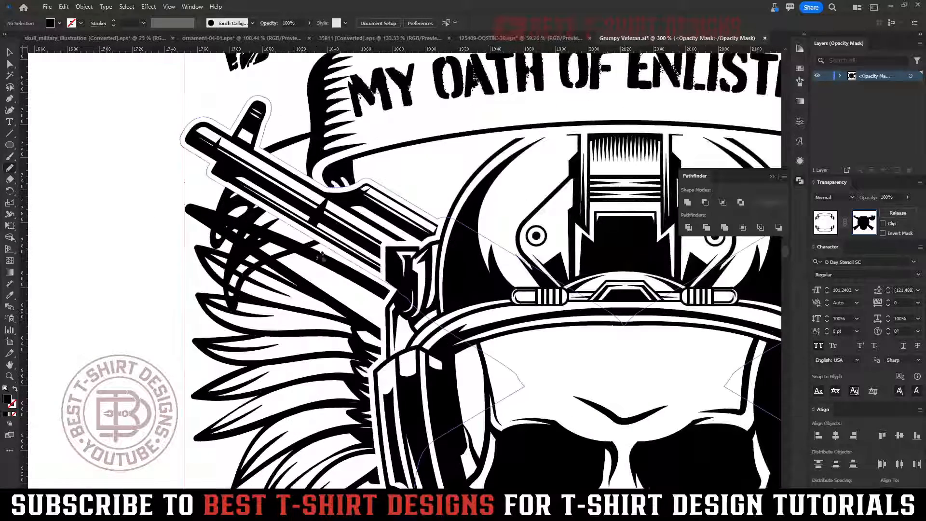
mouse_move(339, 270)
mouse_down()
mouse_move(321, 220)
mouse_move(225, 168)
mouse_move(188, 277)
mouse_move(341, 273)
mouse_up()
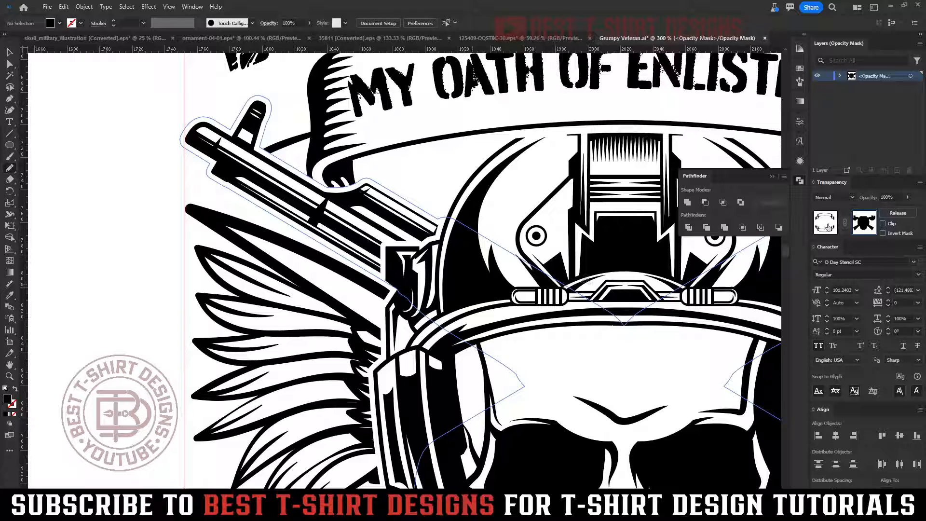
click(827, 223)
key(v)
- Check the rifles and wings group in isolation, save the document, and leave the group
click(316, 221)
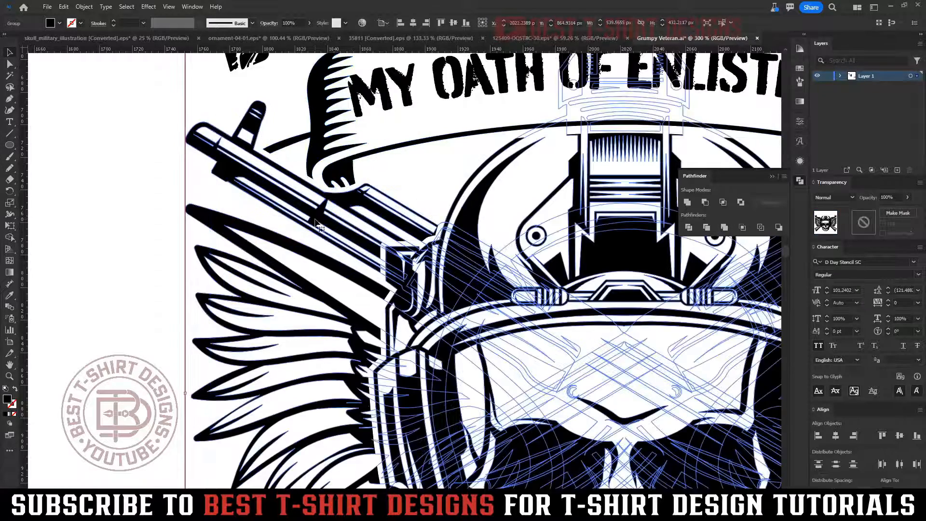
double_click(315, 220)
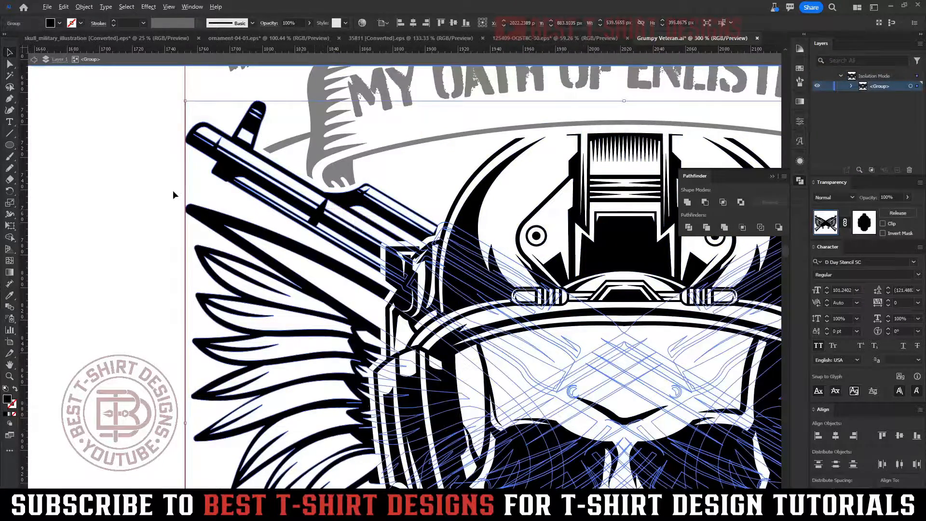
scroll(173, 192, down, 2)
key(ctrl+s)
double_click(648, 288)
scroll(374, 271, down, 1)
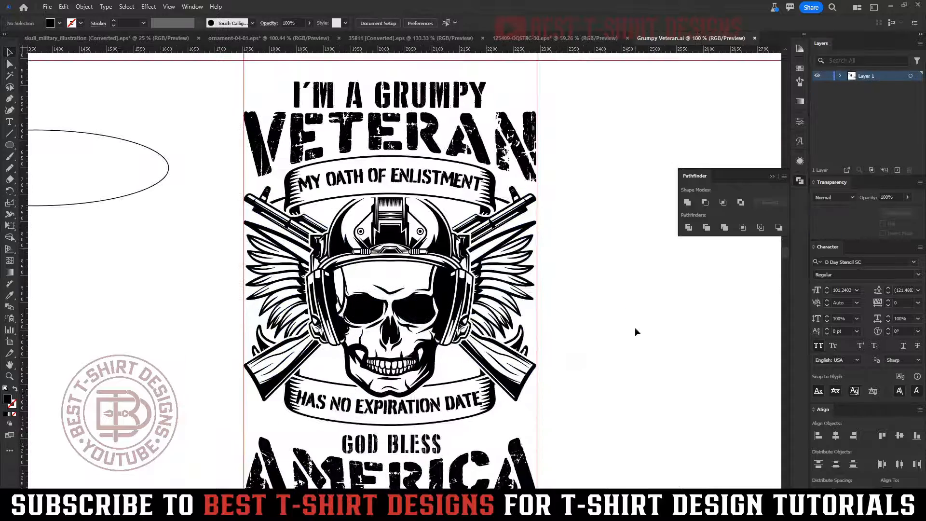
- Move the GOD BLESS, AMERICA and AND THOSE WHO DEFEND IT lettering up together until GOD BLESS overlaps the lower ribbon's edge
drag(657, 332, 620, 317)
scroll(556, 290, down, 1)
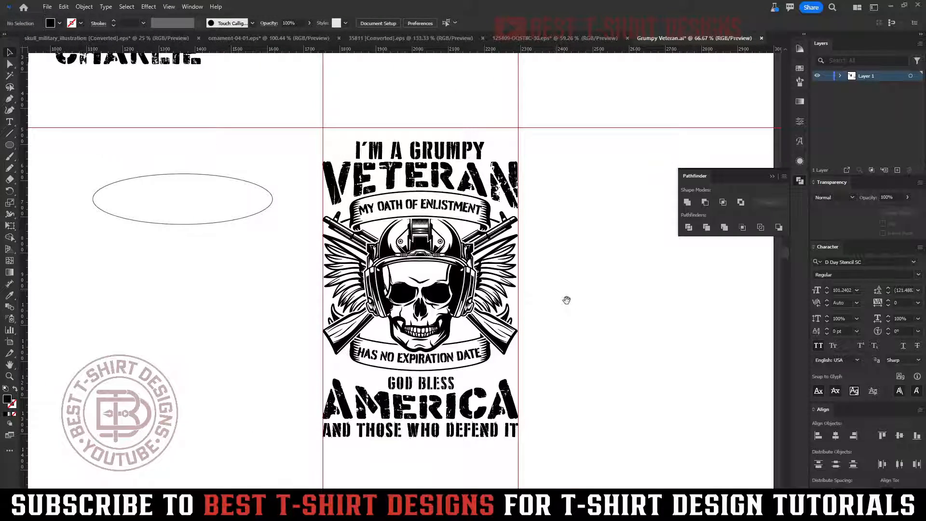
drag(567, 300, 556, 299)
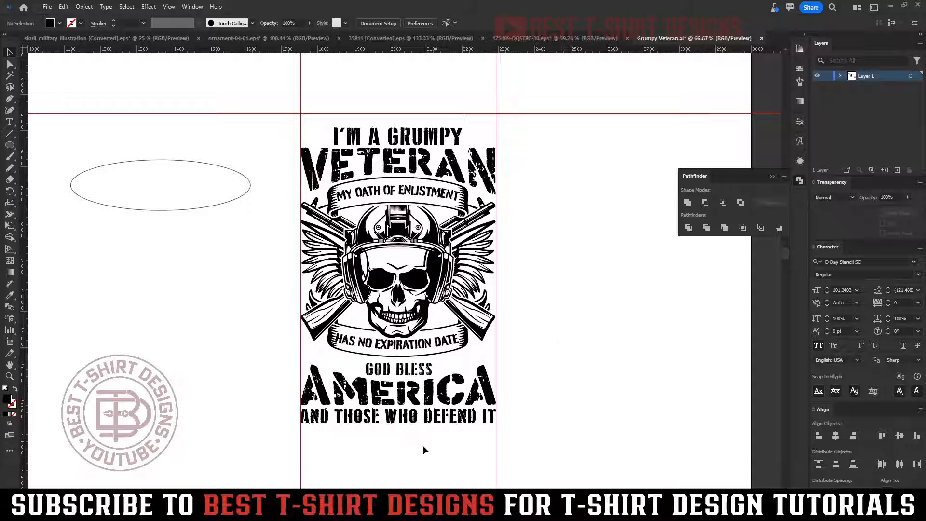
drag(445, 447, 391, 371)
key(shift+Up)
key(shift+Up)
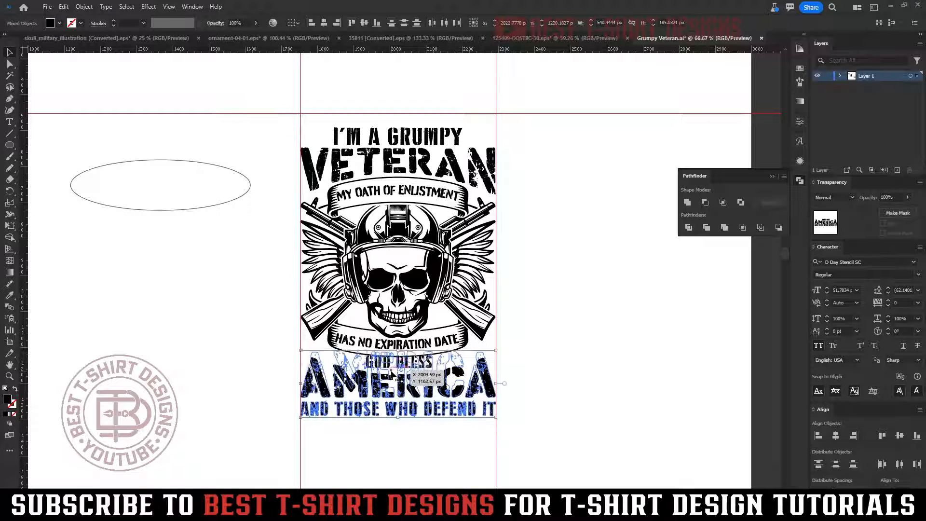
key(Up)
key(Up)
key(shift+Up)
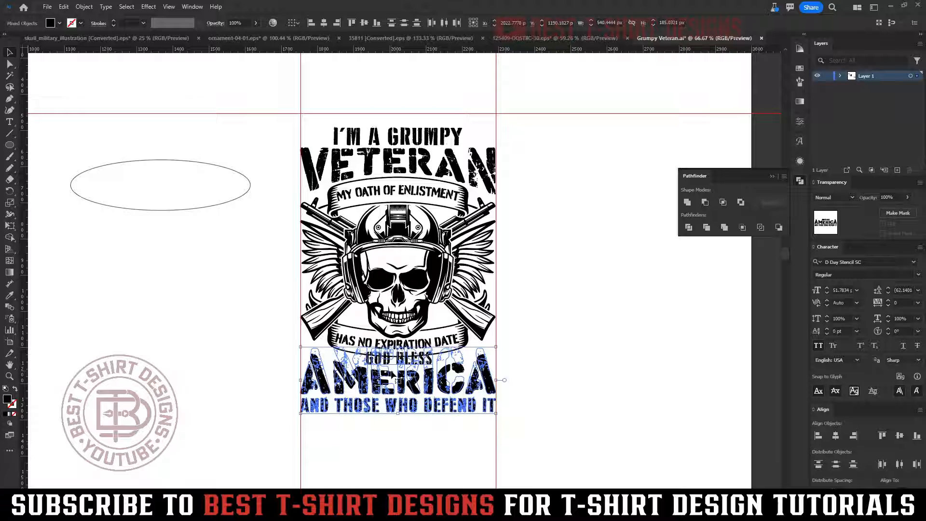
- Expand the appearance of the warped AMERICA lettering
click(435, 455)
scroll(410, 389, up, 2)
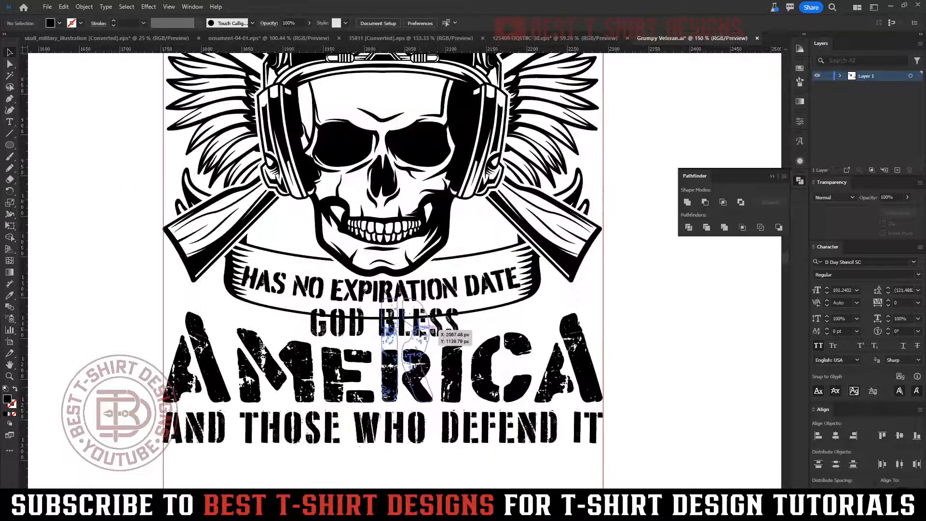
click(420, 329)
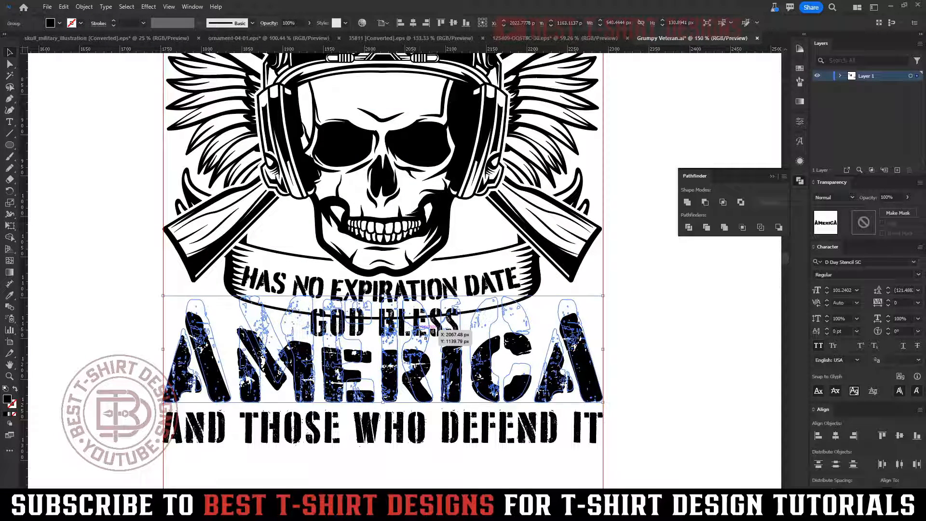
key(alt+o)
key(e)
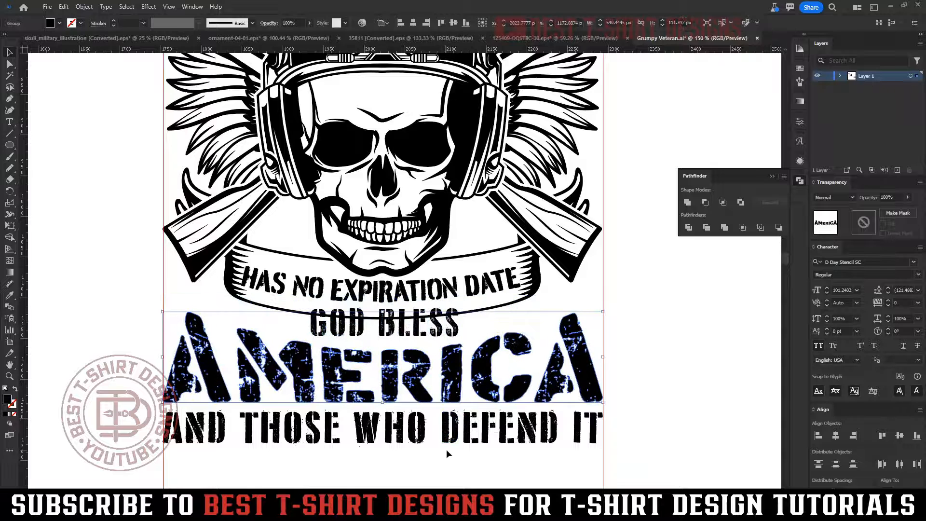
- Nudge the AMERICA lettering up slightly, closer to the GOD BLESS line
key(Up)
key(Up)
key(Up)
key(Up)
key(Up)
key(Up)
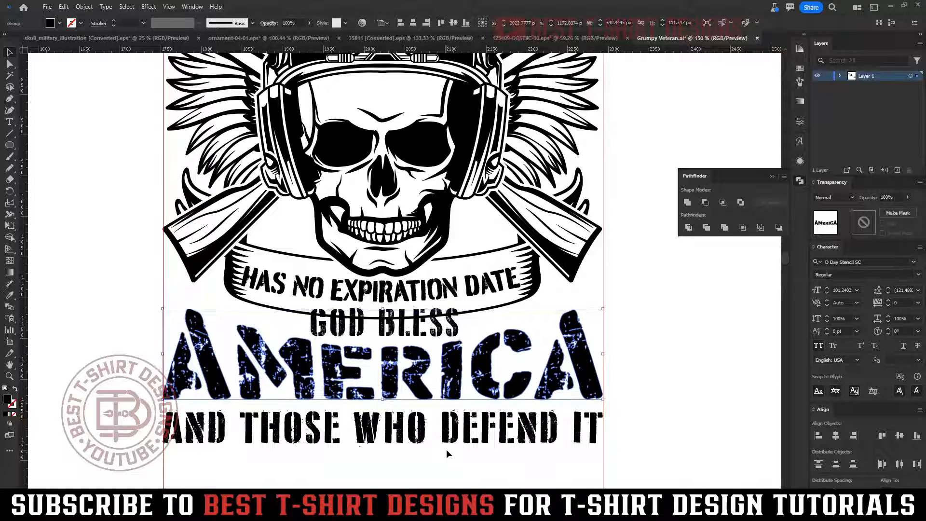
- Move the AND THOSE WHO DEFEND IT line up close beneath the AMERICA lettering
click(447, 447)
drag(447, 448, 450, 439)
key(Down)
key(Down)
key(Down)
key(Down)
key(Down)
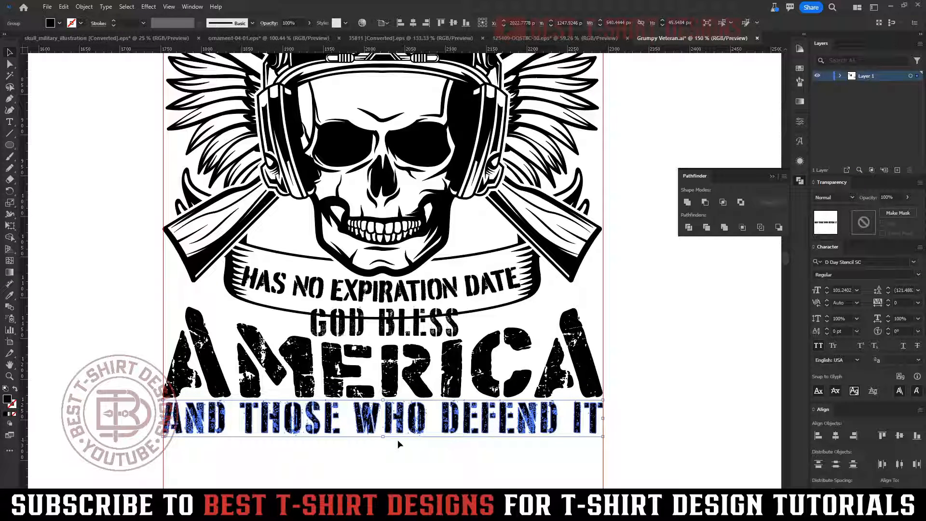
- Set horizontal guides along the top edge of I'M A GRUMPY and the bottom edge of AND THOSE WHO DEFEND IT
click(408, 458)
key(ctrl+minus)
key(ctrl+minus)
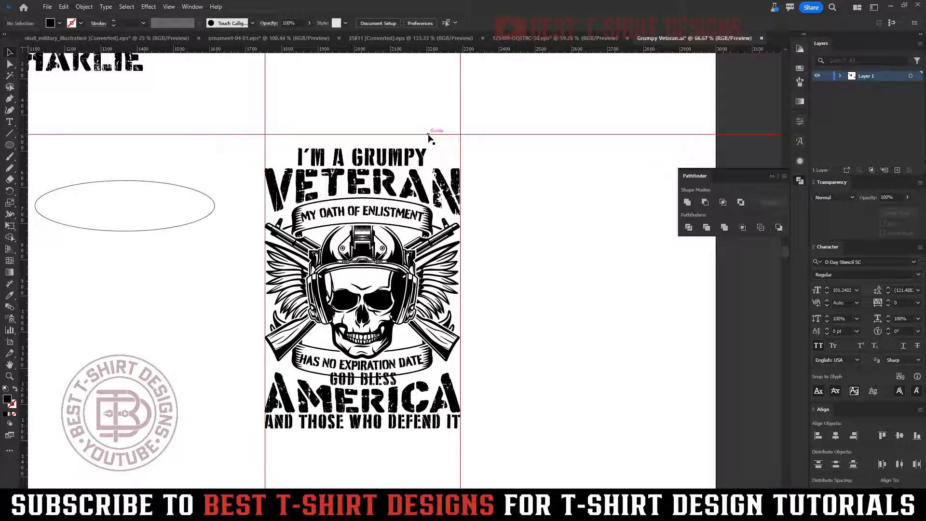
drag(428, 138, 498, 433)
drag(498, 431, 499, 431)
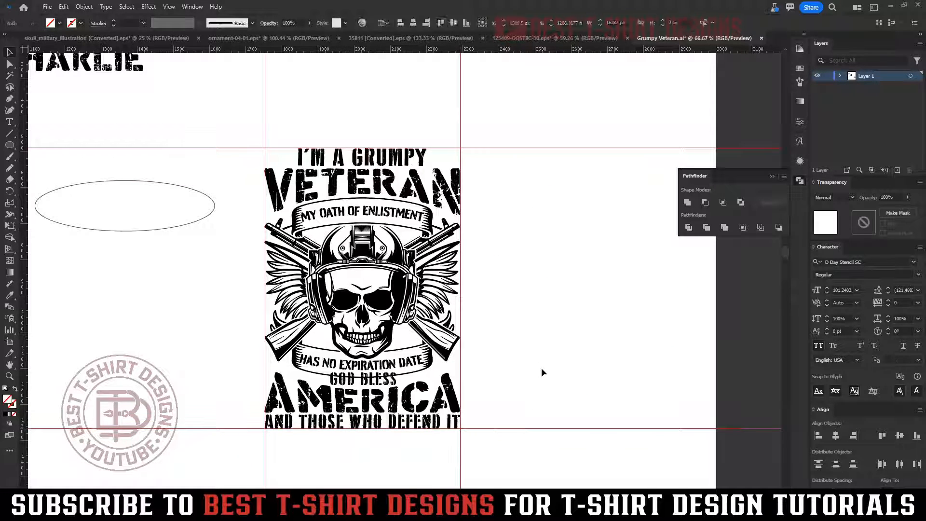
- Scale the GOD BLESS lettering down slightly about its centre
scroll(361, 389, up, 5)
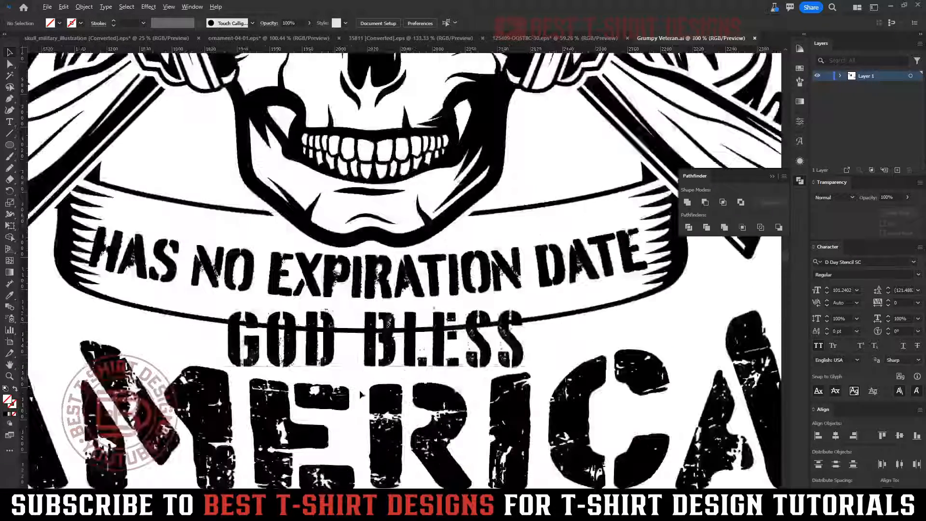
right_click(373, 365)
click(410, 209)
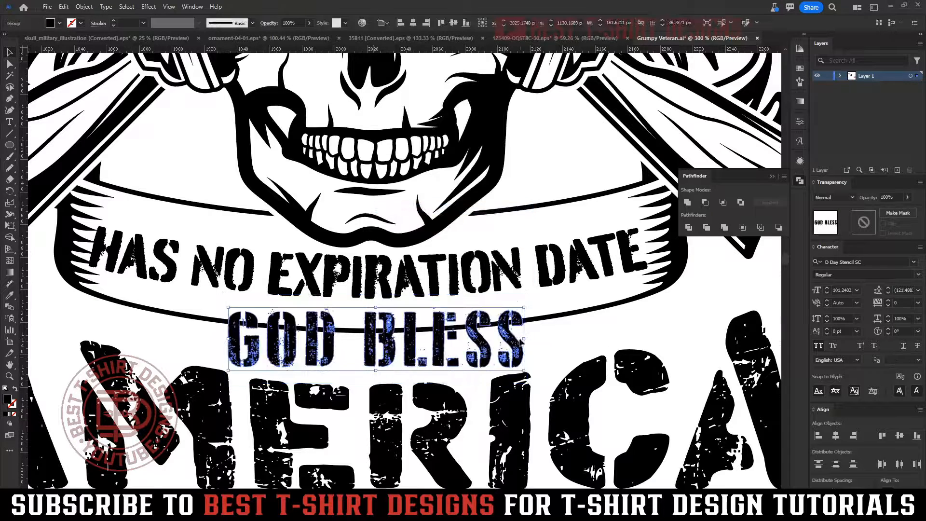
drag(524, 341, 512, 340)
click(568, 341)
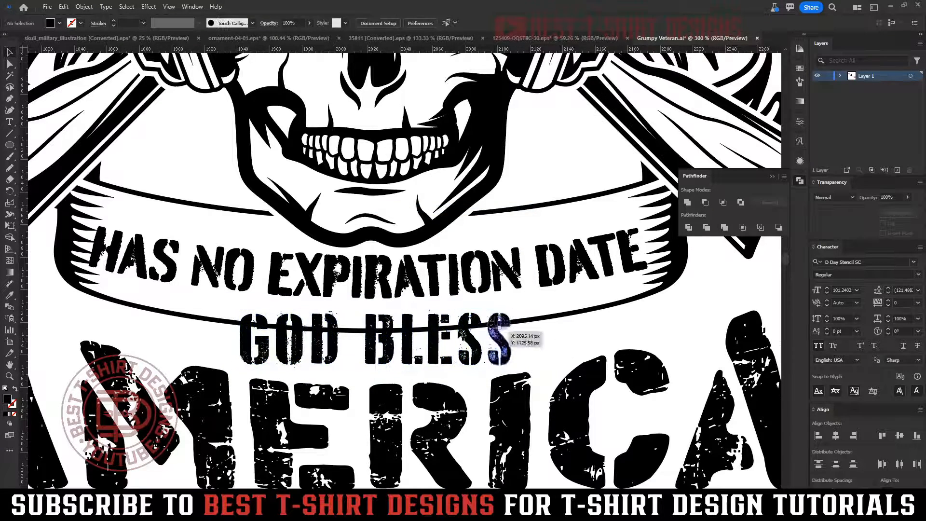
- Centre the GOD BLESS lettering horizontally on AMERICA, using AMERICA as the key object
scroll(446, 329, down, 2)
click(445, 339)
shift+click(445, 372)
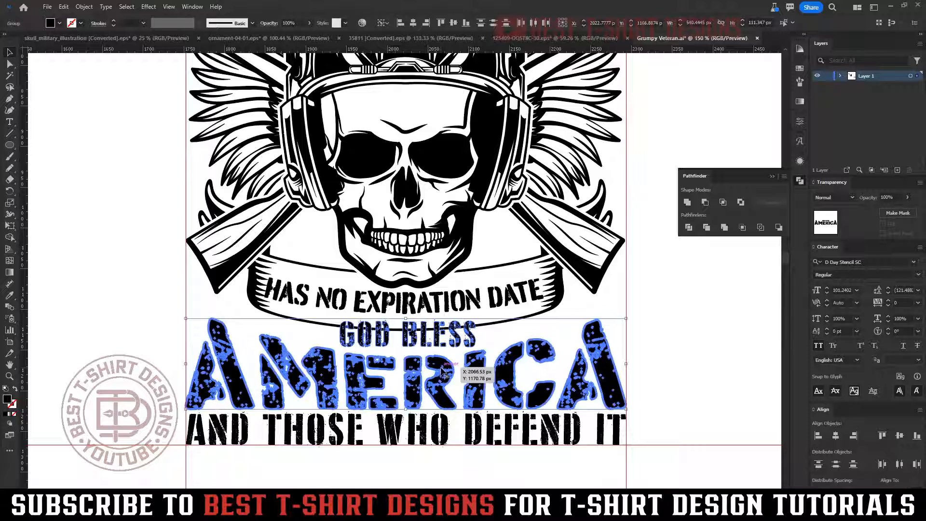
click(413, 24)
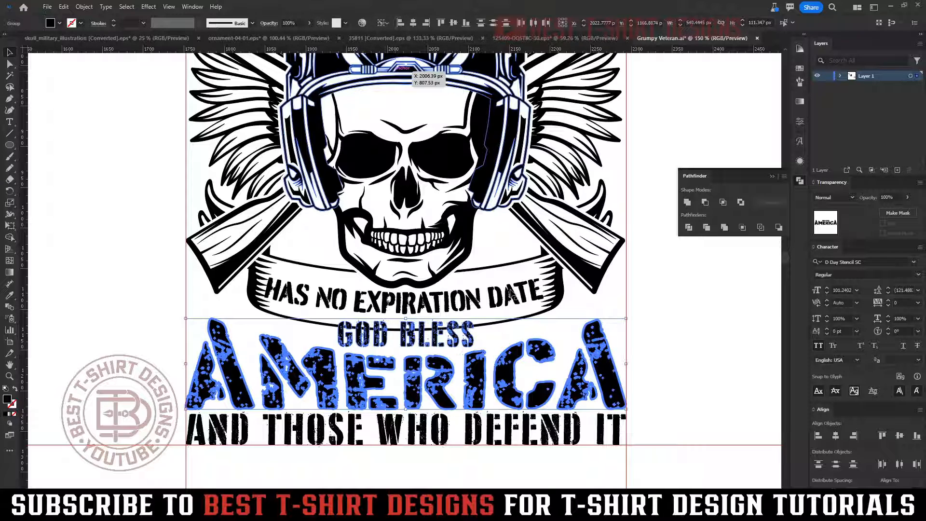
click(505, 329)
scroll(504, 329, up, 1)
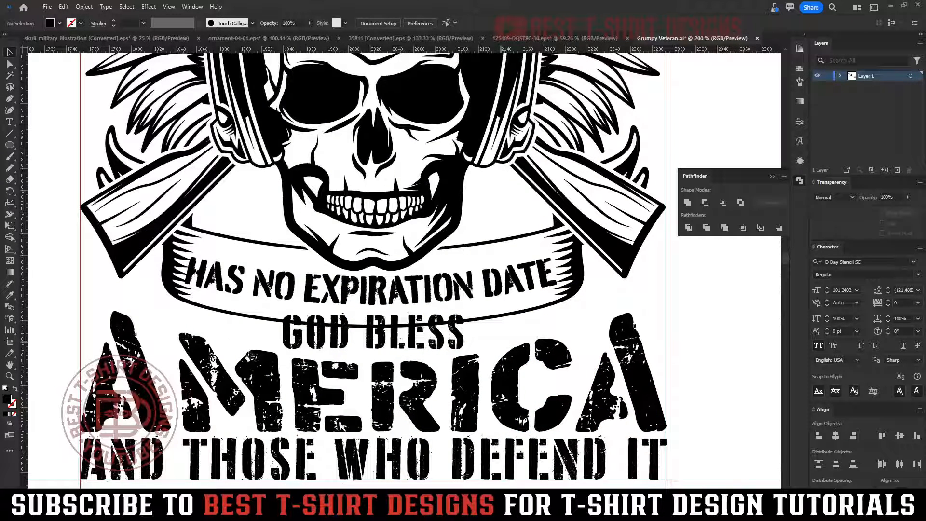
click(10, 144)
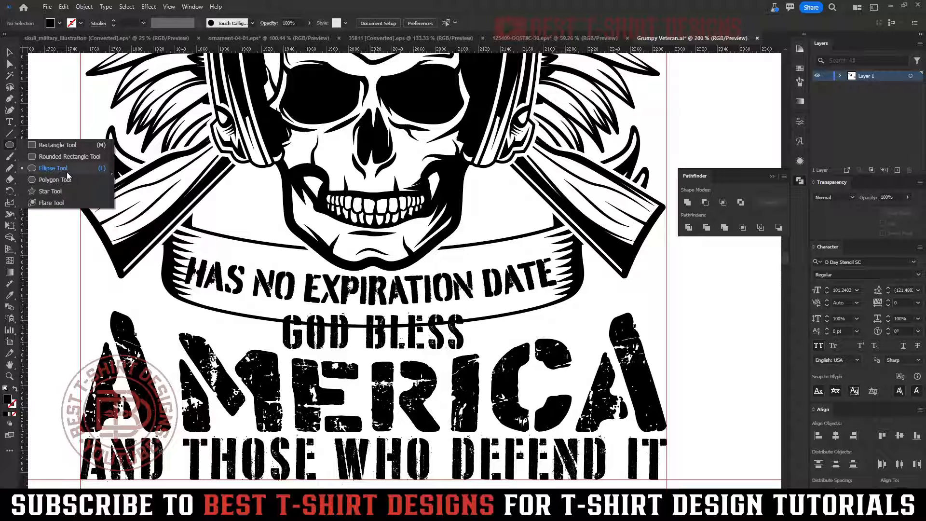
click(64, 170)
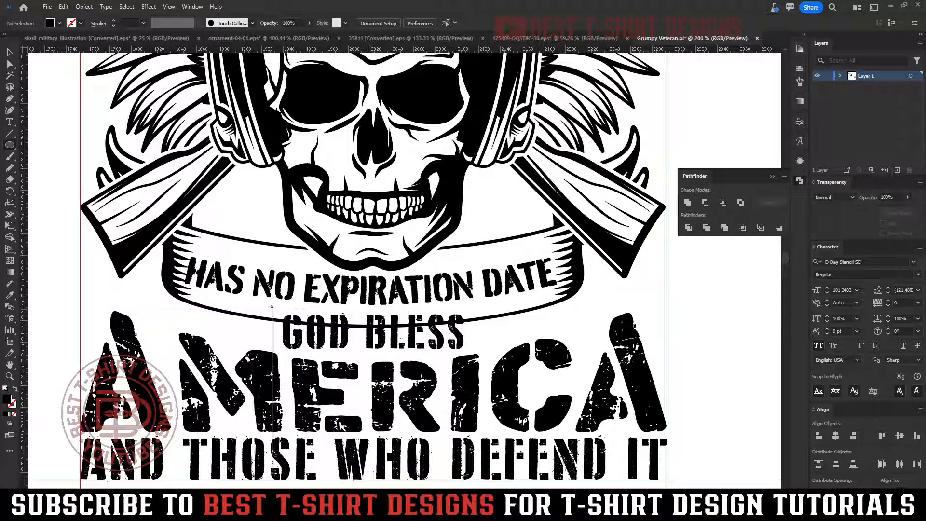
mouse_move(272, 306)
mouse_down()
mouse_move(424, 368)
mouse_move(476, 368)
mouse_up()
key(ctrl+z)
- Activate the Rounded Rectangle tool
click(8, 145)
click(49, 159)
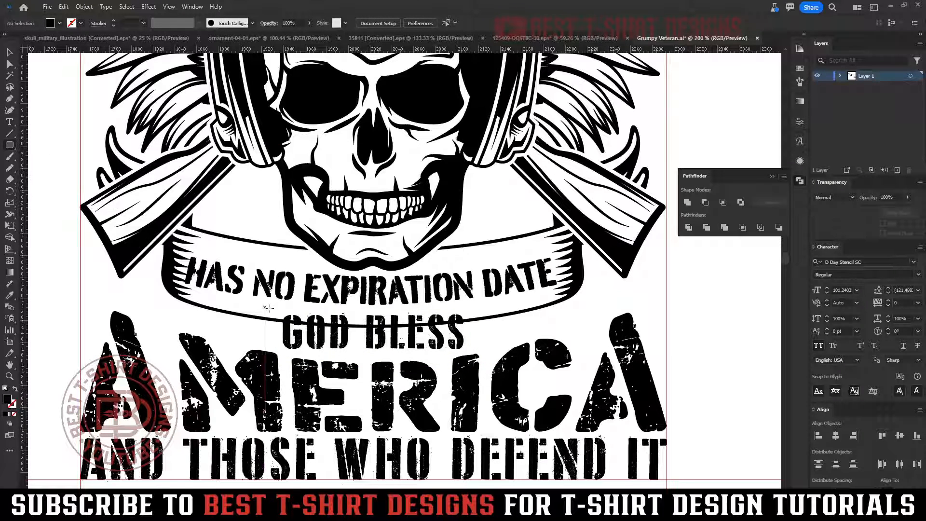
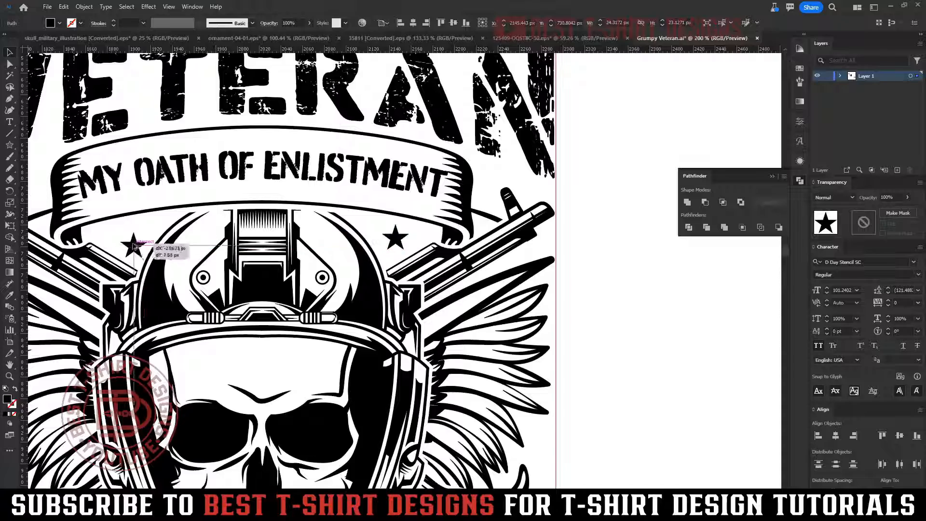
- Draw a closed, jagged black filler shape with the Pen tool in the gap beside the GOD BLESS badge, above the C of AMERICA
scroll(280, 229, down, 3)
click(487, 291)
scroll(223, 395, up, 2)
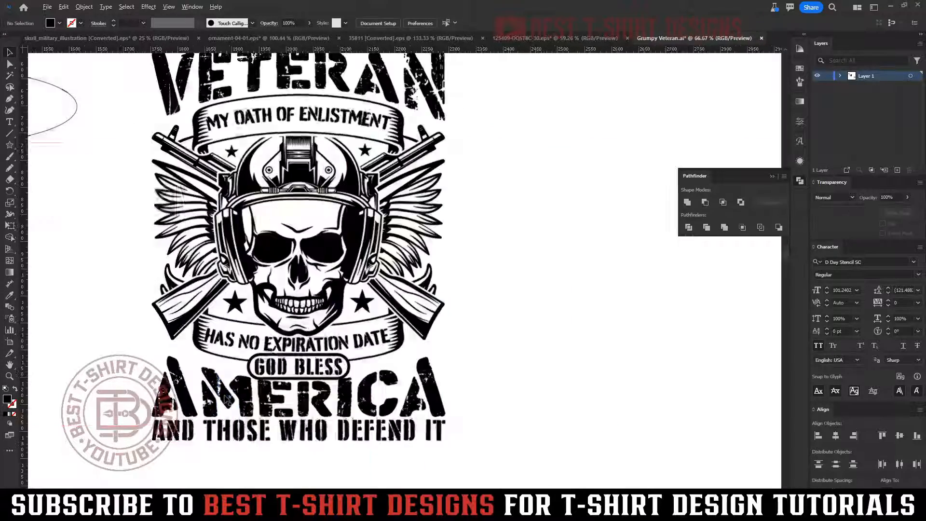
key(p)
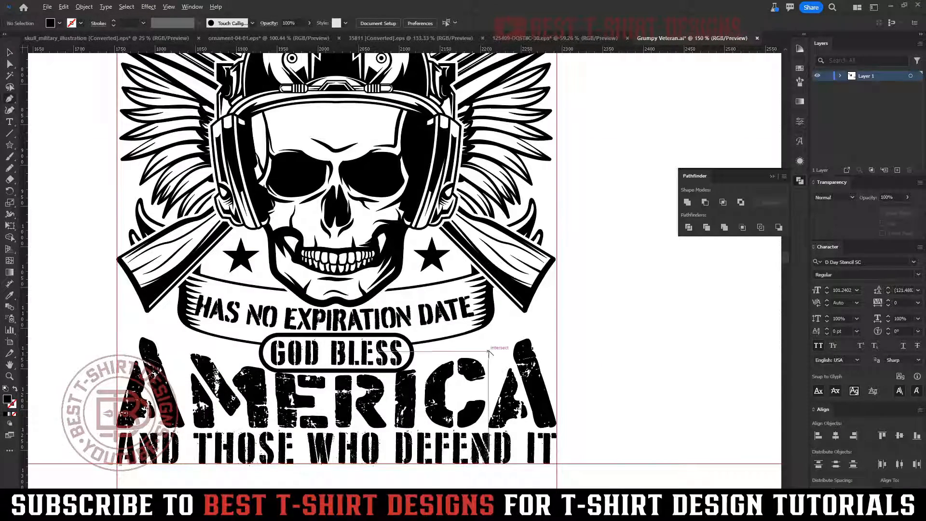
scroll(496, 367, up, 1)
click(514, 314)
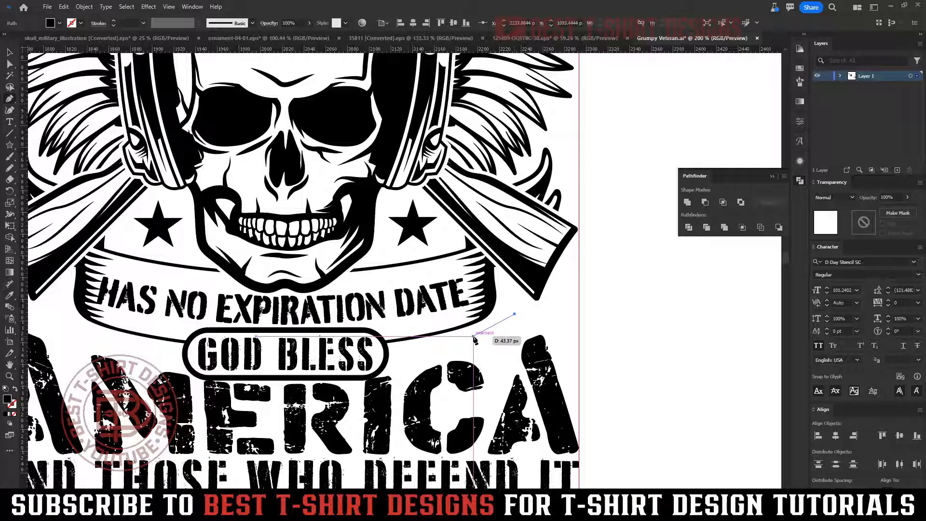
drag(464, 334, 489, 336)
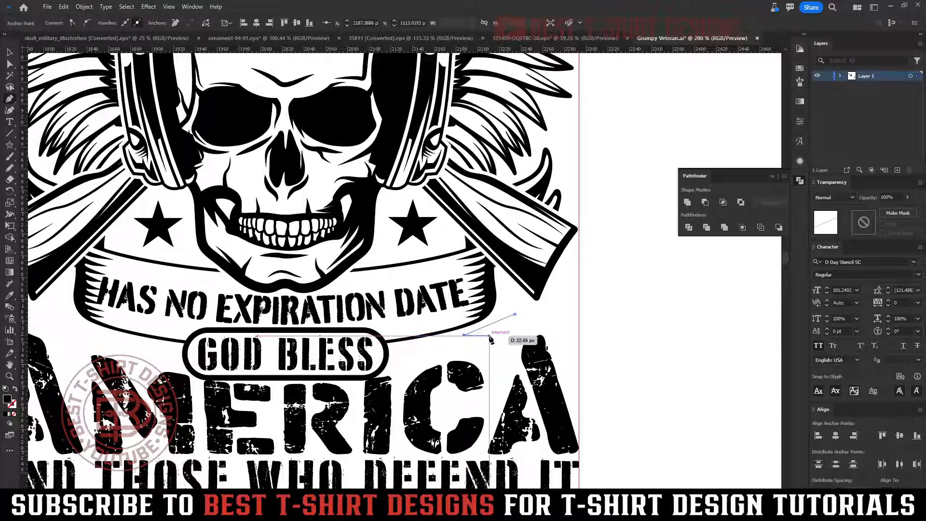
click(400, 356)
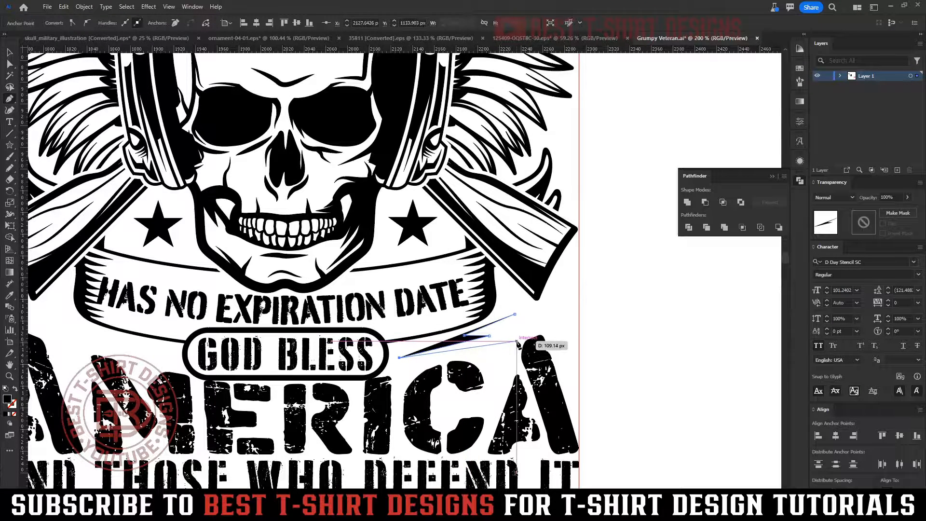
click(517, 341)
click(515, 314)
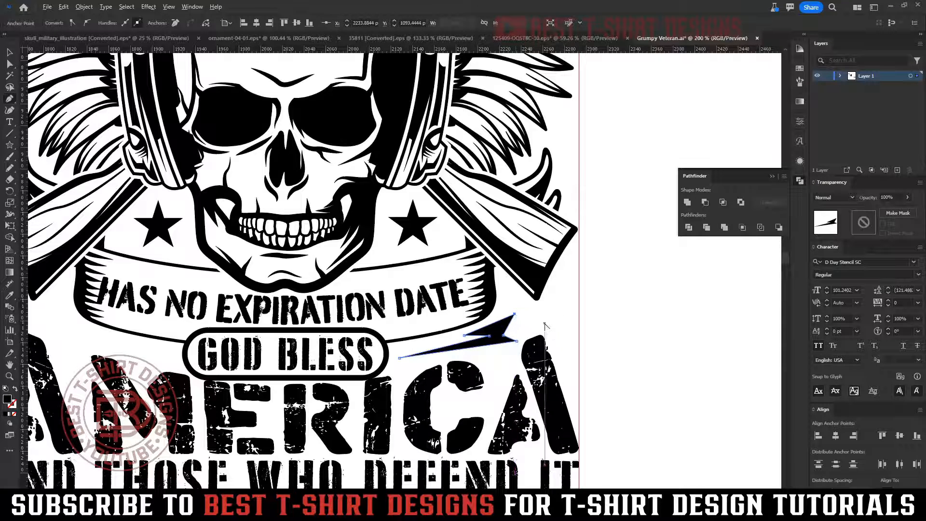
- Reshape the filler shape's anchor points with Direct Selection into a slim lightning bolt about 120 px wide and 40 px high
scroll(545, 324, up, 2)
key(a)
drag(487, 305, 510, 301)
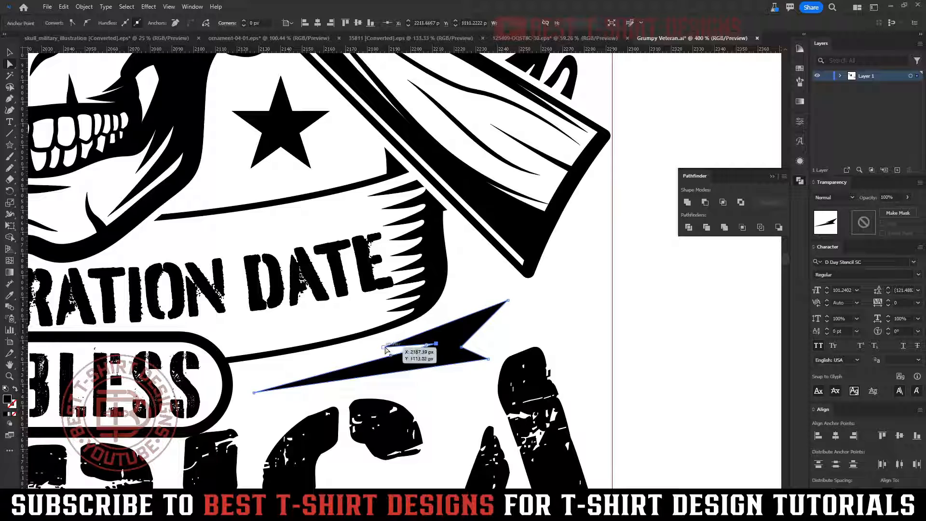
drag(384, 347, 424, 327)
drag(461, 347, 459, 333)
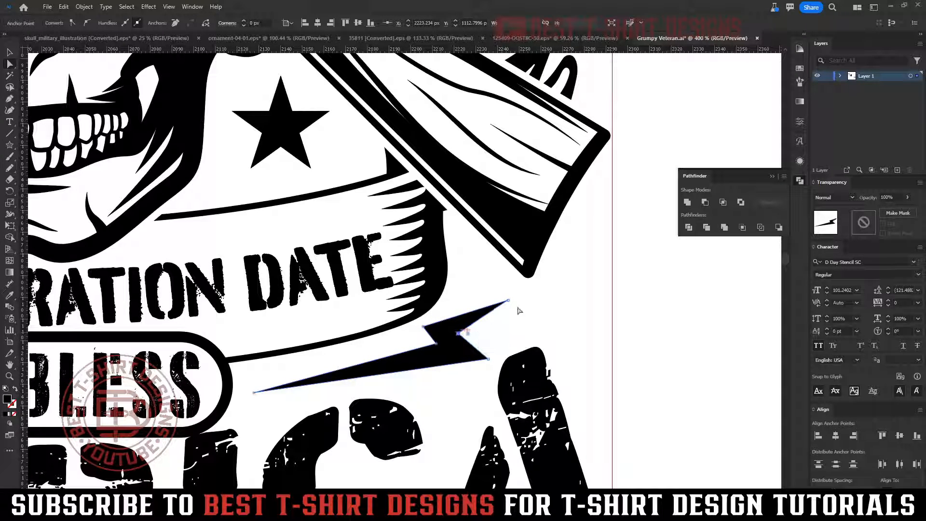
drag(507, 301, 515, 306)
drag(459, 333, 453, 336)
key(v)
click(524, 330)
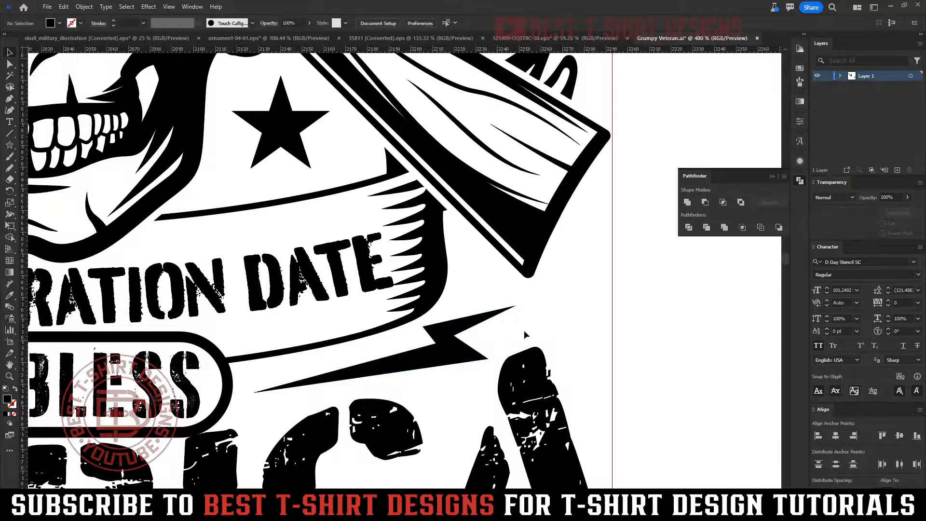
- Duplicate the lightning bolt to the left side of the GOD BLESS badge and mirror the copy horizontally
scroll(533, 325, down, 4)
drag(518, 328, 323, 334)
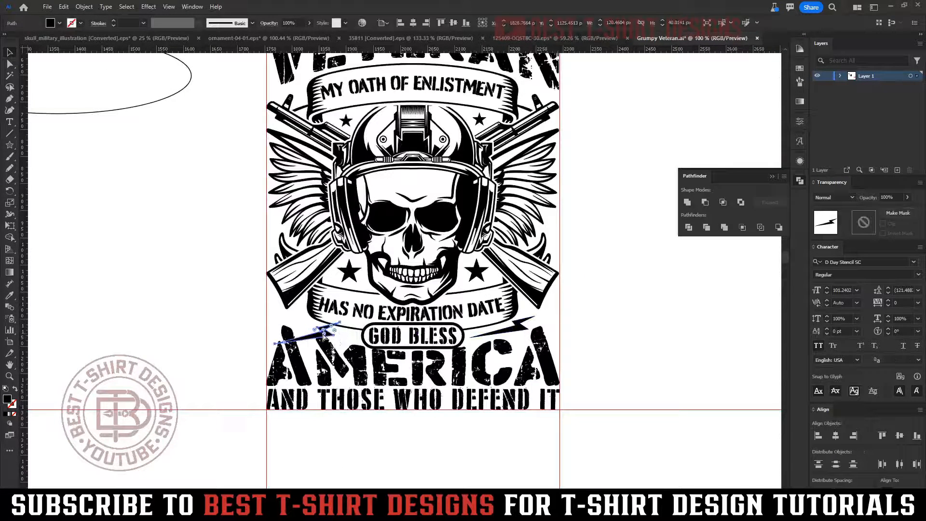
key(o)
click(466, 317)
shift+click(523, 328)
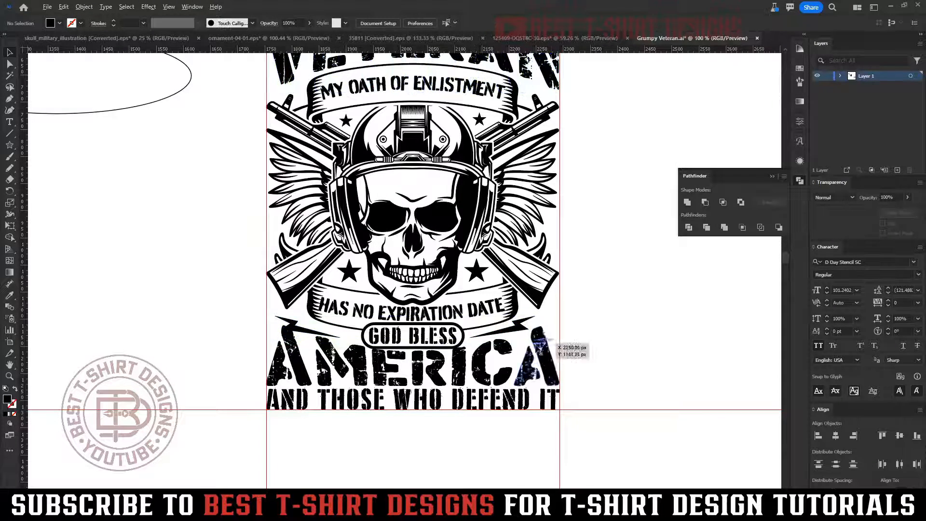
- Nudge the left lightning bolt about 24 px to the right and 4 px up
scroll(560, 345, up, 2)
click(333, 335)
key(shift+Right)
key(shift+Right)
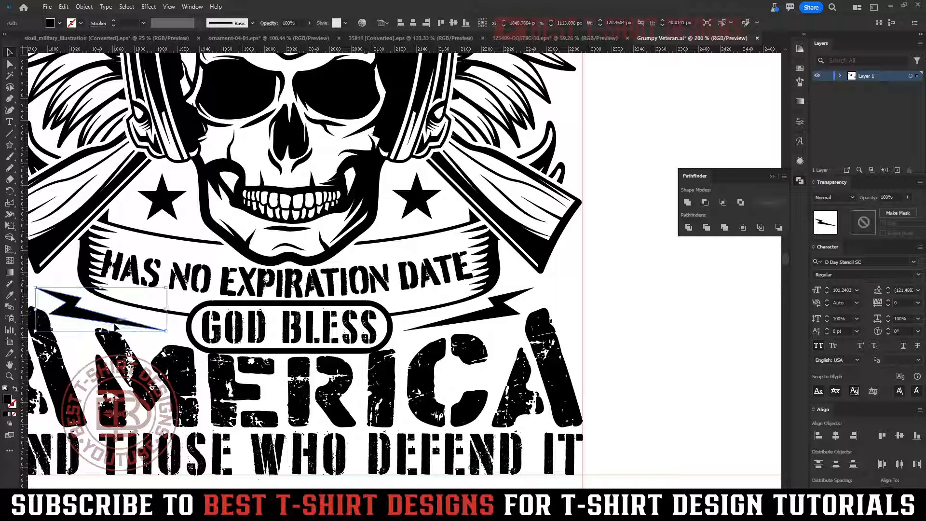
key(Right)
key(Right)
key(Right)
key(Right)
key(Up)
key(Up)
key(Up)
key(Up)
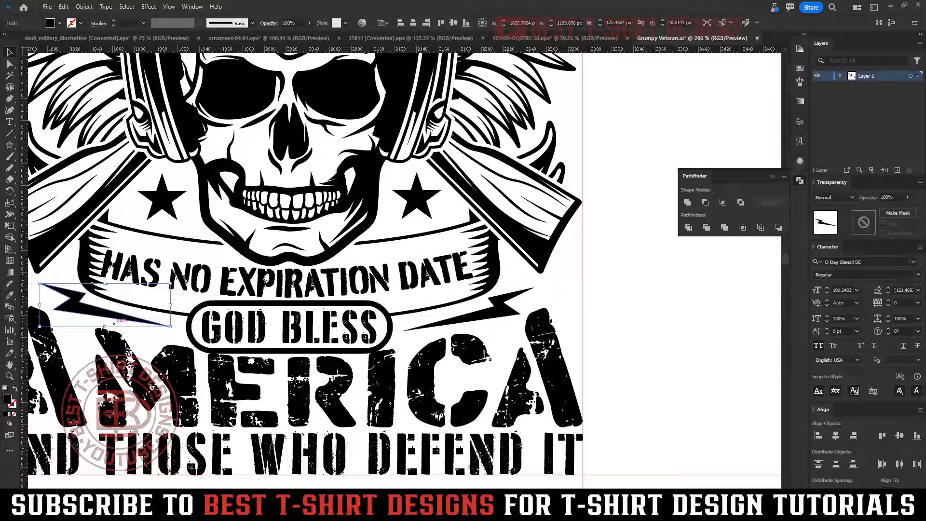
- Align the left lightning bolt vertically with the right one, using the right bolt as the key object
shift+click(507, 320)
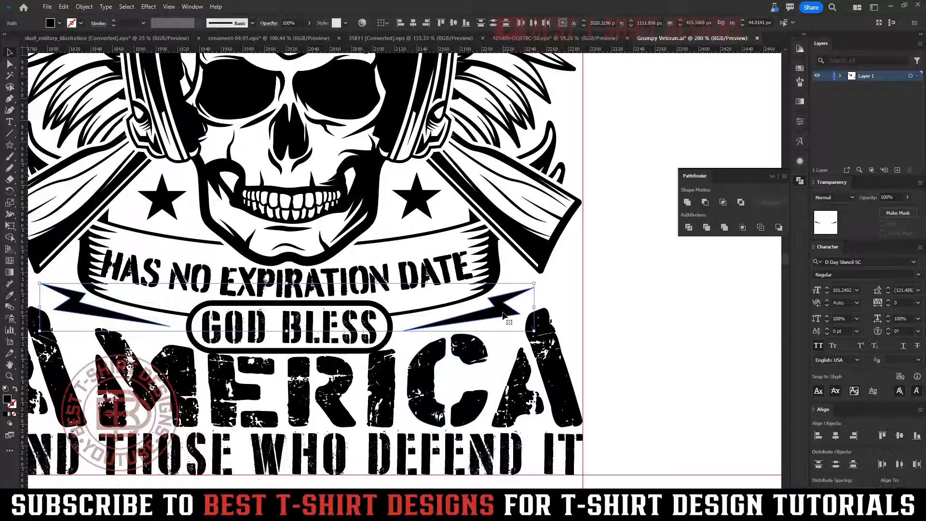
click(448, 22)
key(ctrl+minus)
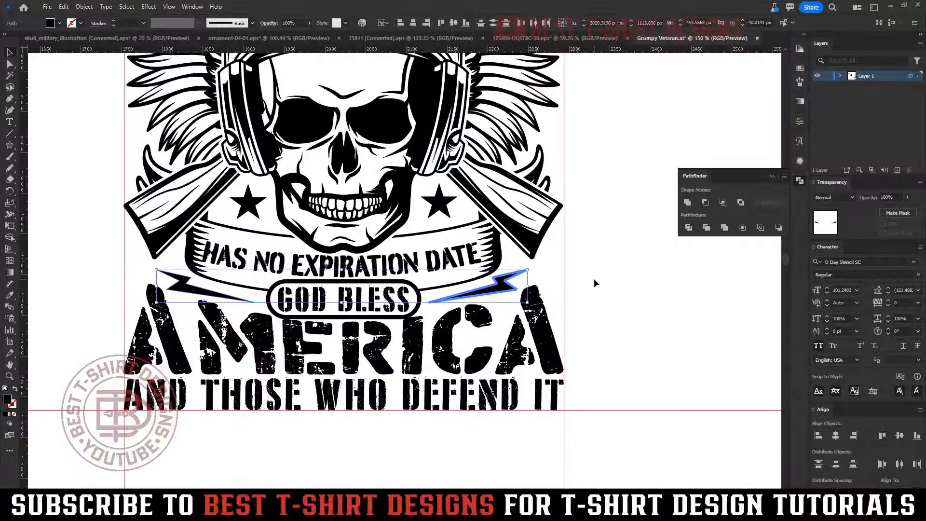
- Centre the pair of lightning bolts horizontally on the AMERICA lettering
click(594, 280)
click(483, 316)
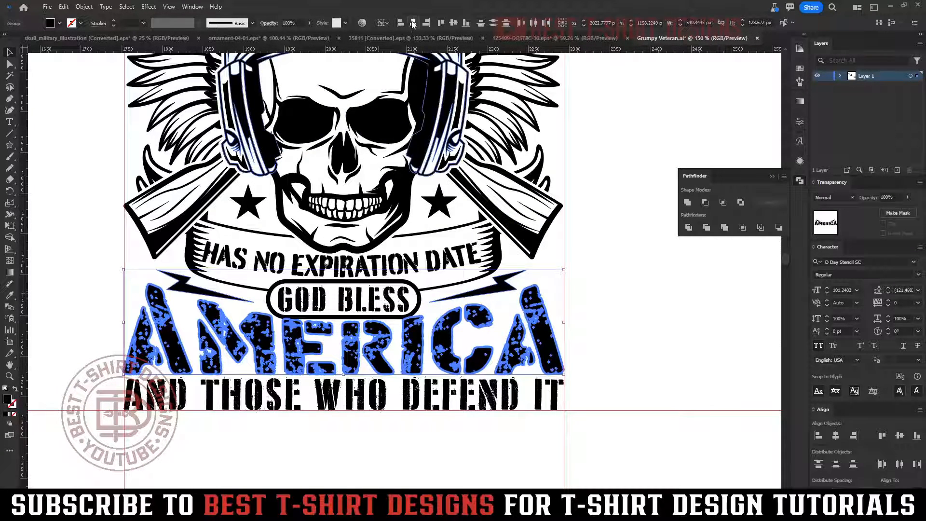
click(635, 320)
scroll(401, 335, down, 1)
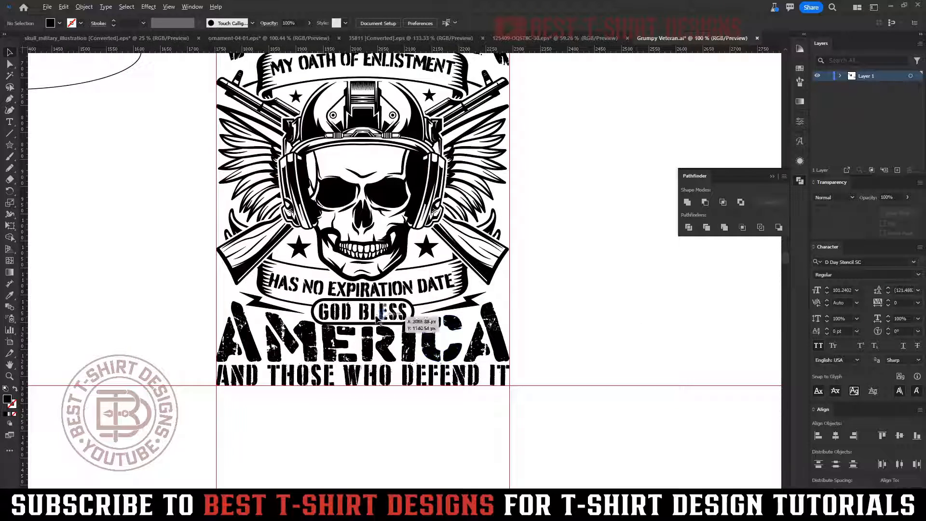
- Delete the horizontal and vertical guides around the design and the leftover ellipse beside it
scroll(378, 318, down, 2)
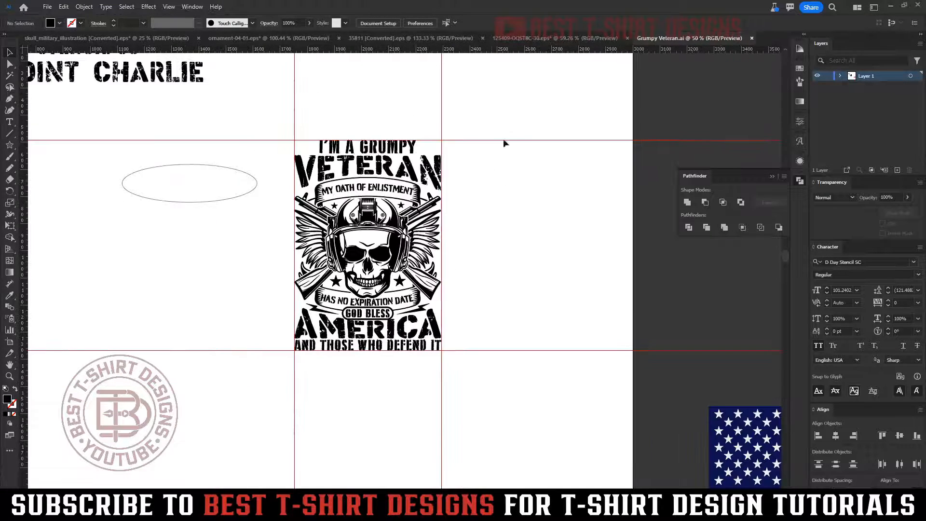
drag(503, 136, 562, 436)
key(Delete)
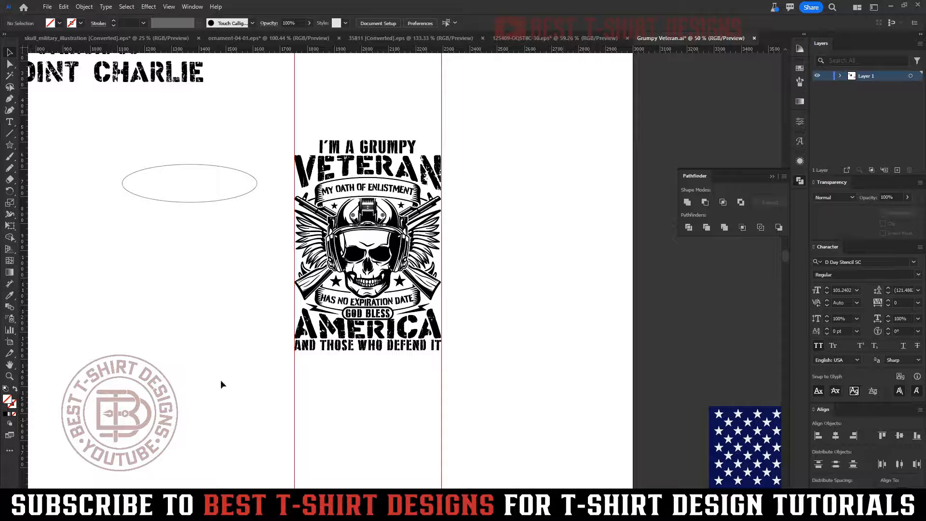
drag(221, 381, 569, 448)
key(Delete)
drag(182, 231, 133, 160)
key(Delete)
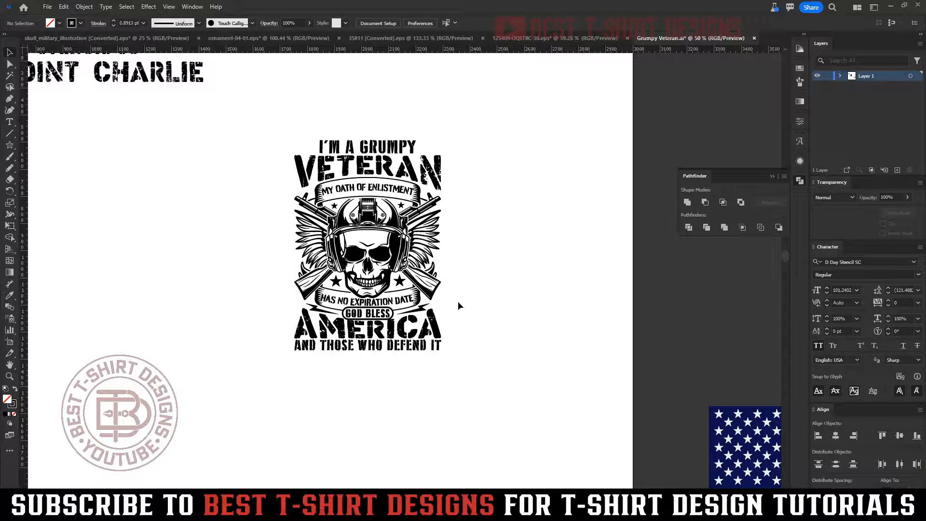
- Draw a horizontal line about 70 px long left of I'M A GRUMPY, with a black stroke and no fill
scroll(398, 136, up, 2)
scroll(249, 139, up, 1)
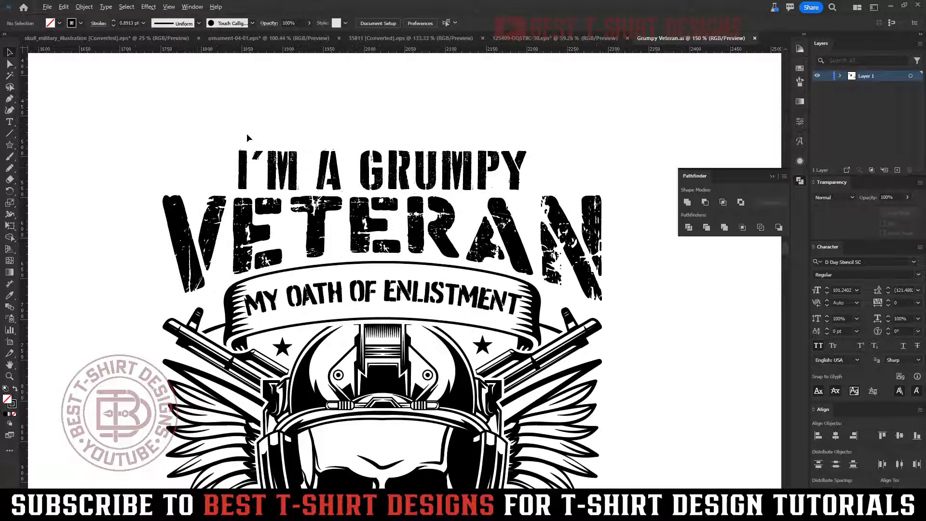
click(8, 100)
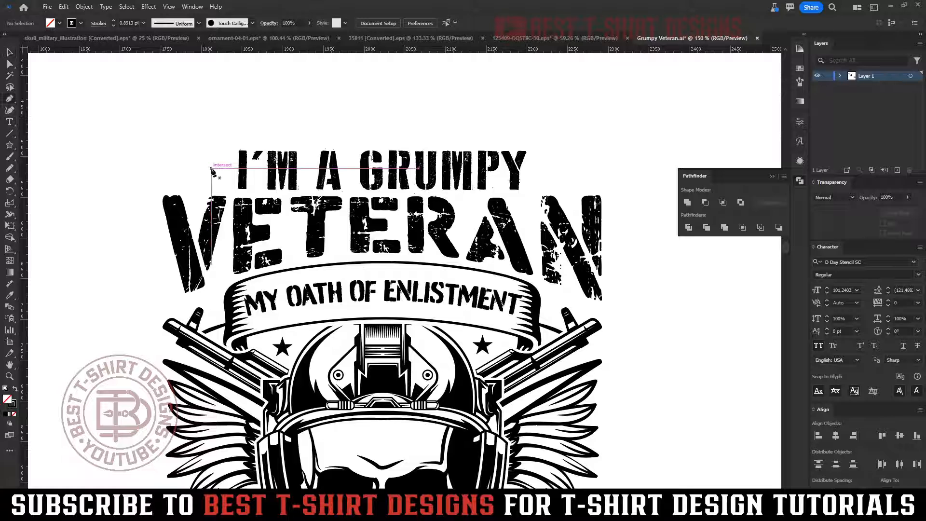
click(219, 160)
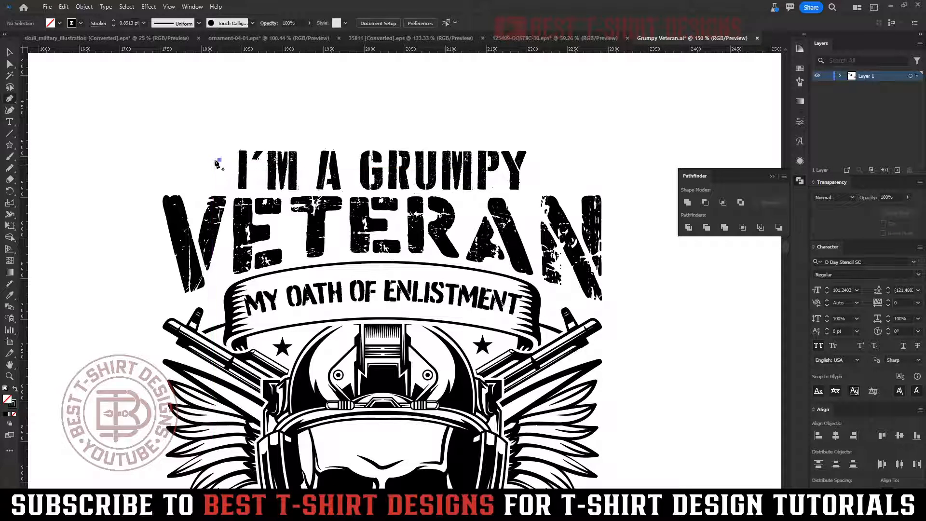
shift+click(162, 169)
key(shift+x)
key(v)
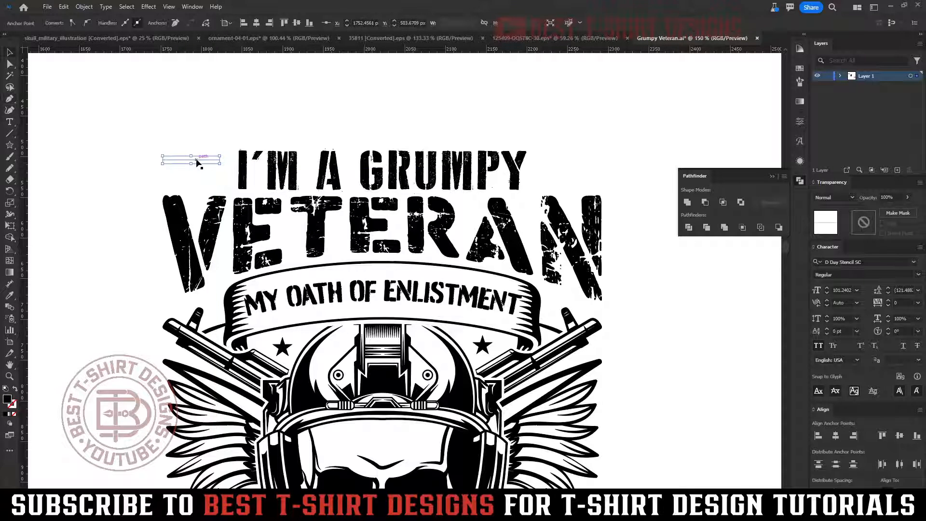
key(v)
key(shift+x)
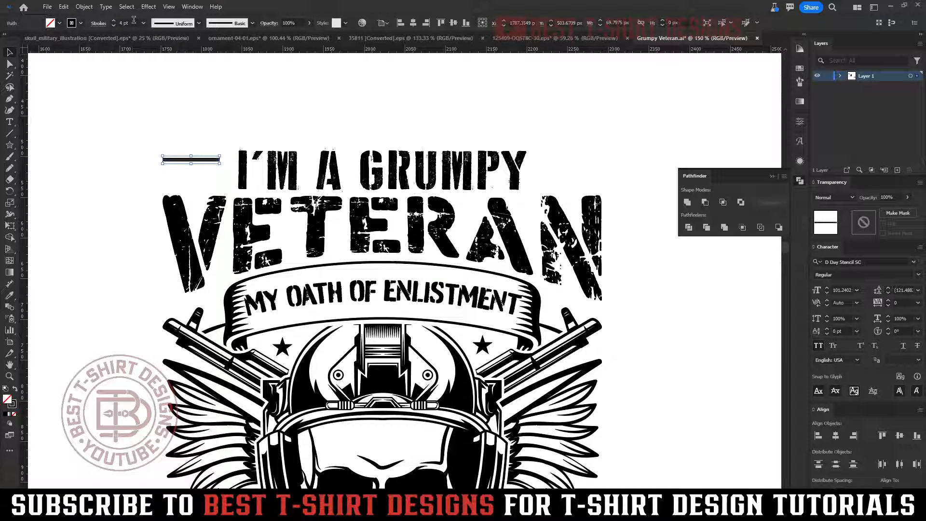
- Set the line's stroke weight to 6 pt and give it a width profile tapering to a point at its left end
scroll(134, 21, up, 2)
click(94, 24)
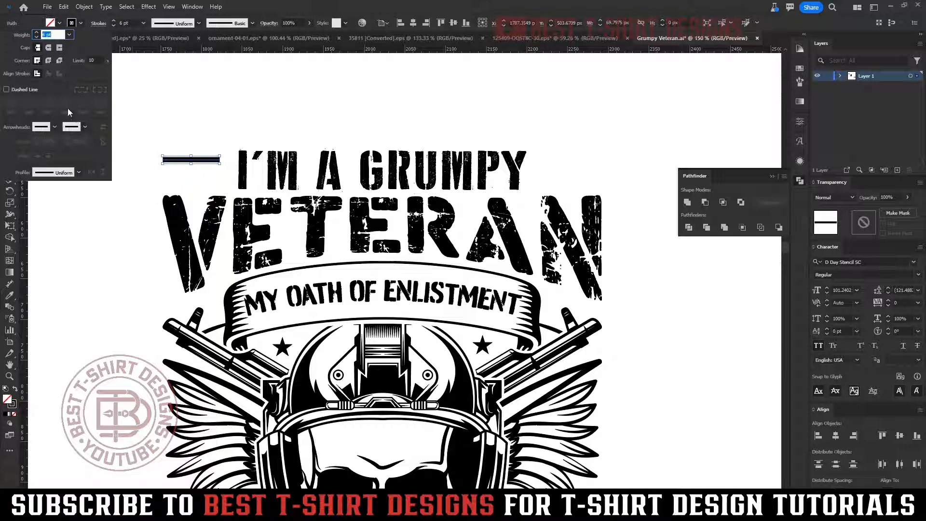
click(57, 172)
click(46, 250)
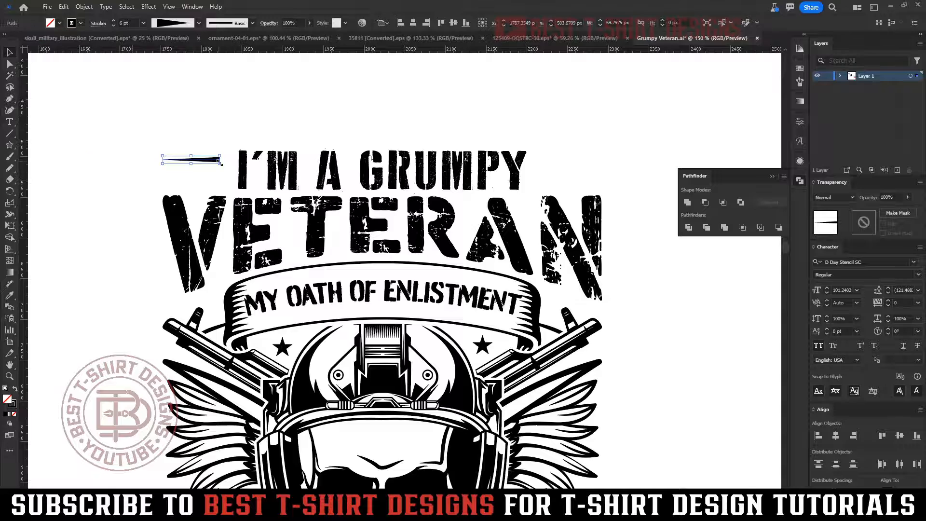
- Duplicate the tapered line downward three times at equal spacing to form a stack of four stripes
scroll(220, 163, up, 4)
drag(202, 162, 202, 178)
key(ctrl+d)
key(ctrl+d)
- Convert the four tapered stripes into filled shapes and group them
scroll(201, 124, down, 3)
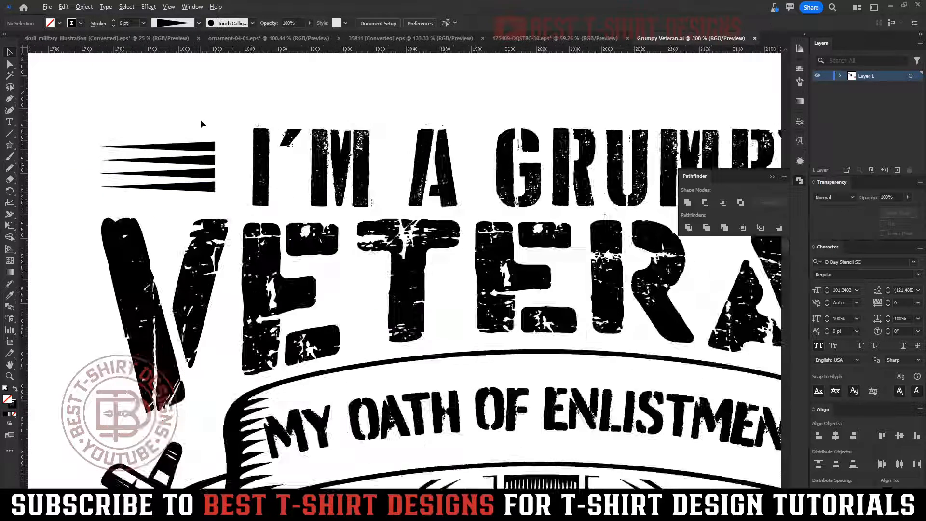
key(ctrl+a)
key(ctrl+g)
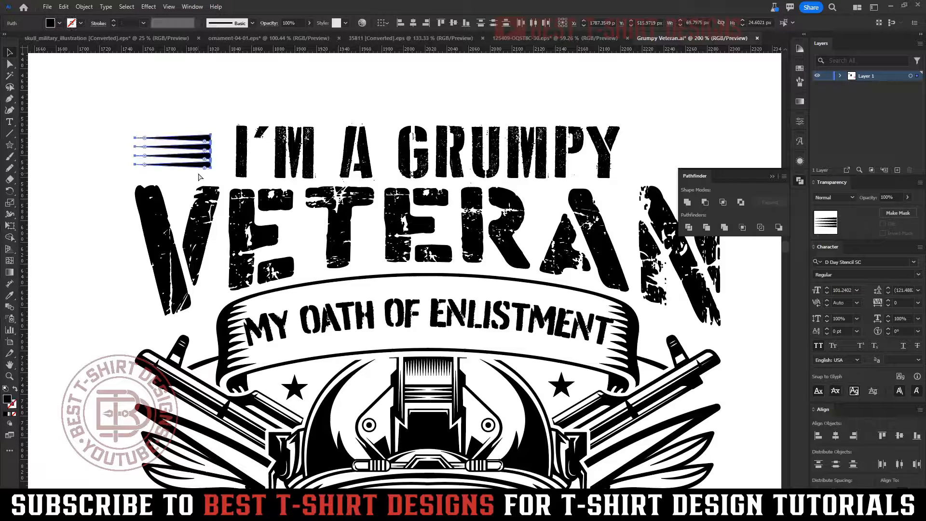
- Duplicate the stripe group to the right of I'M A GRUMPY and align its right edge with the VETERAN lettering
scroll(198, 175, down, 1)
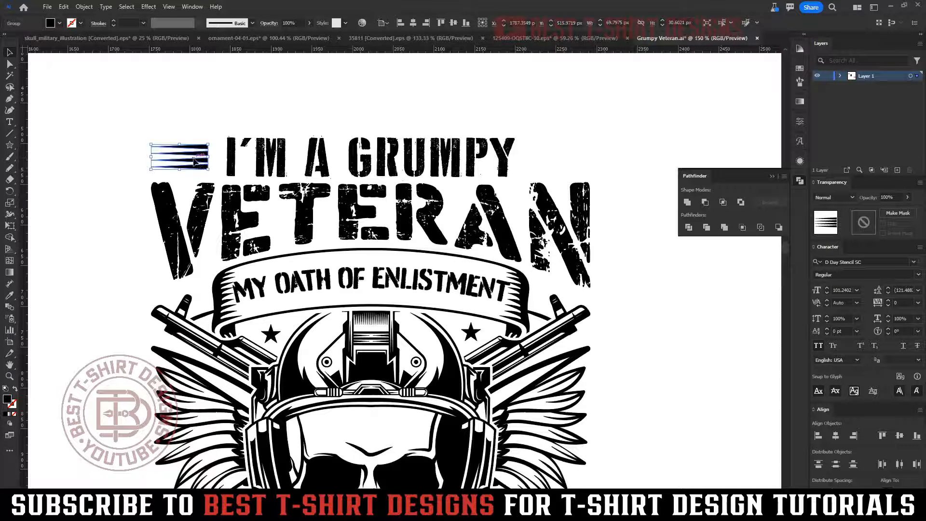
drag(195, 162, 569, 164)
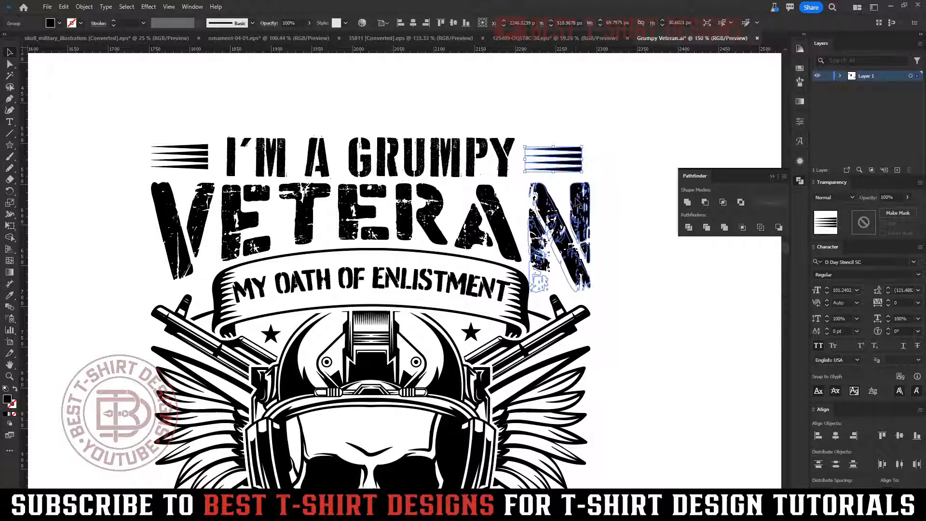
shift+click(577, 202)
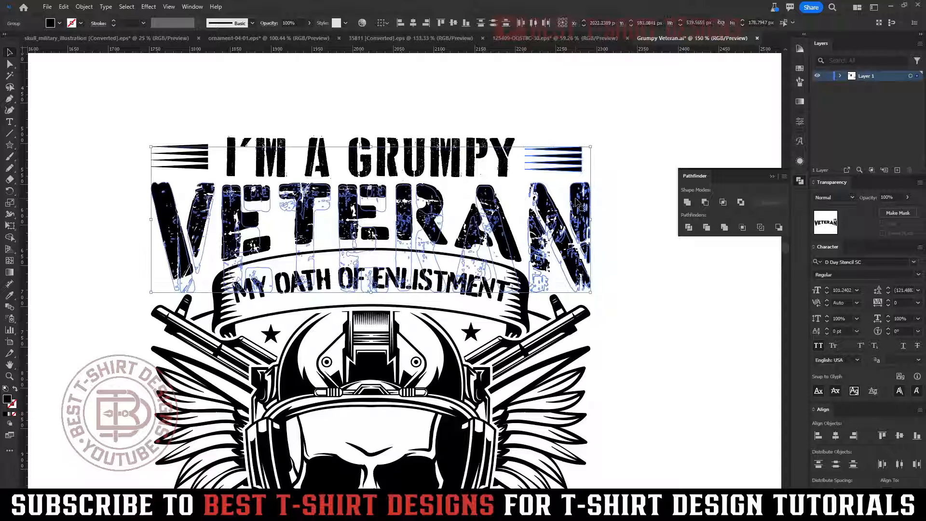
click(425, 23)
click(635, 177)
- Flip the right stripe group to mirror the left one, and align both groups vertically with I'M A GRUMPY
click(577, 162)
drag(595, 162, 542, 156)
shift+click(205, 161)
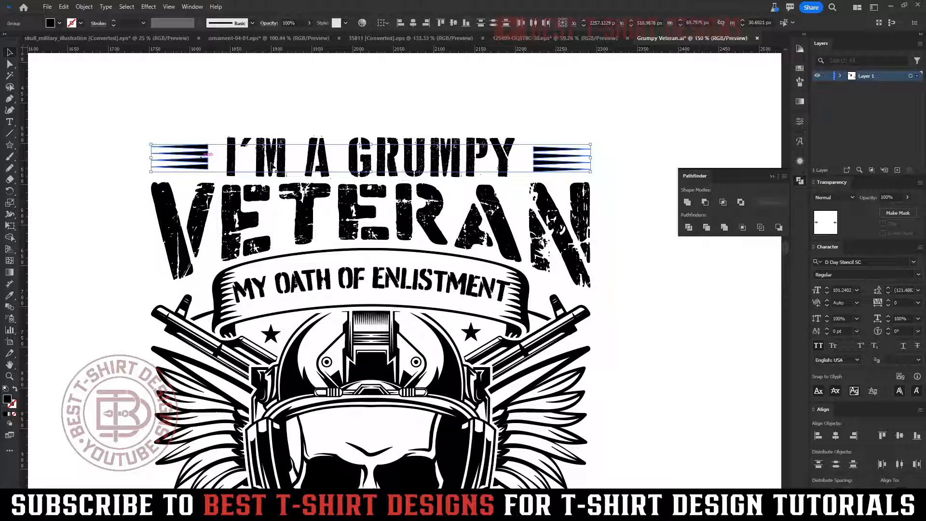
shift+click(325, 164)
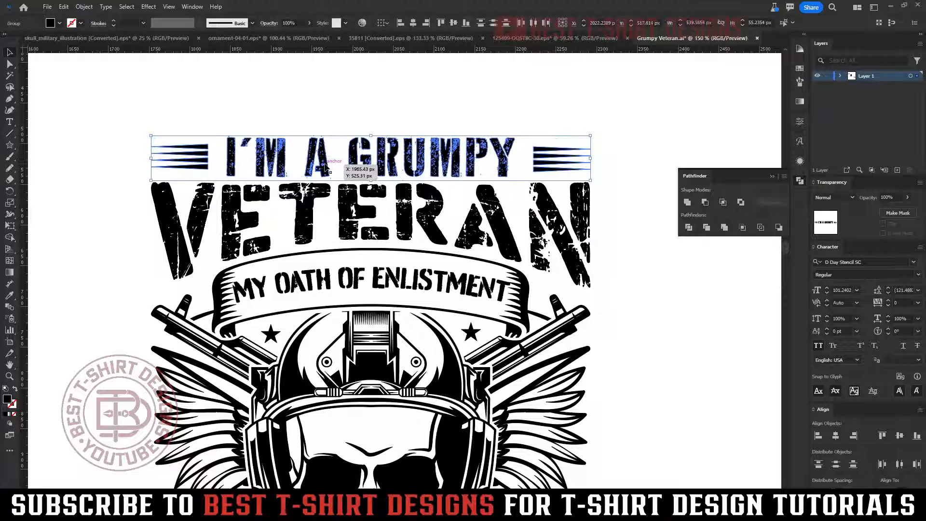
click(556, 98)
scroll(291, 123, down, 2)
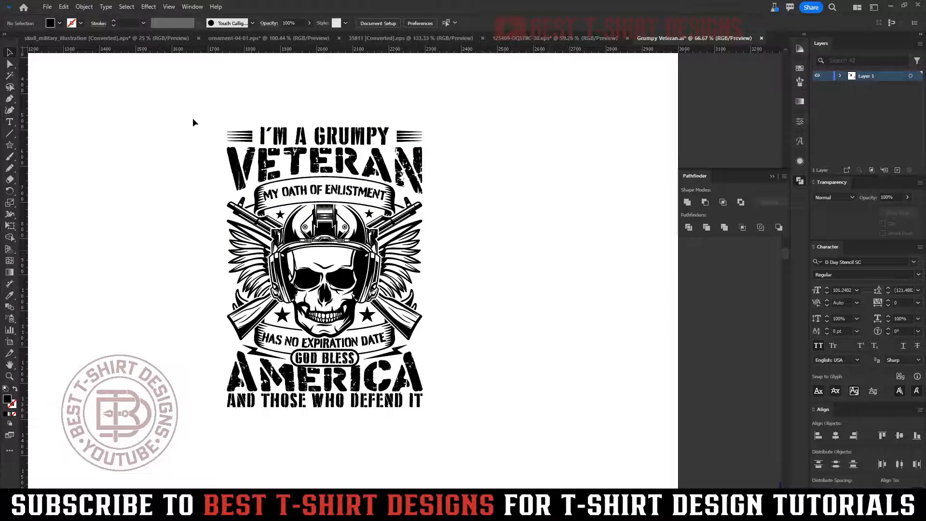
- Select the entire T-shirt design and place a duplicate to its right on the artboard
drag(189, 112, 470, 433)
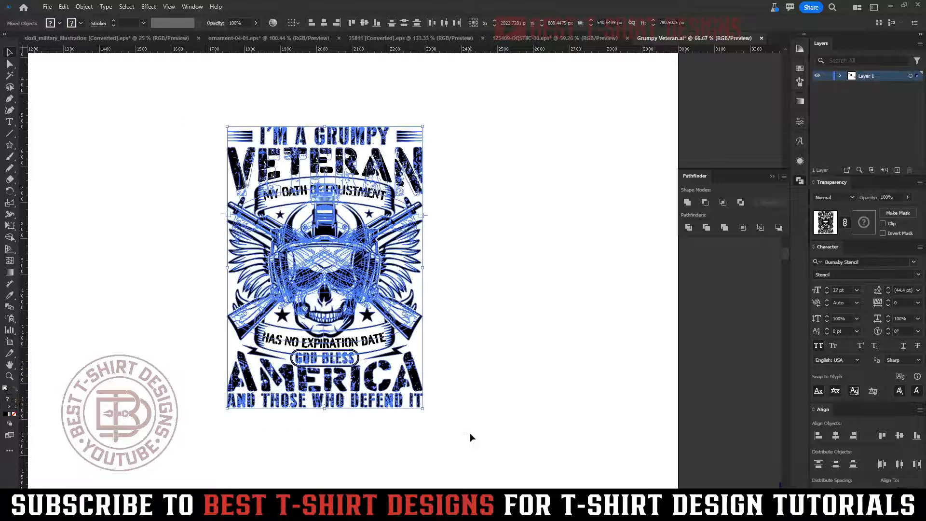
click(470, 433)
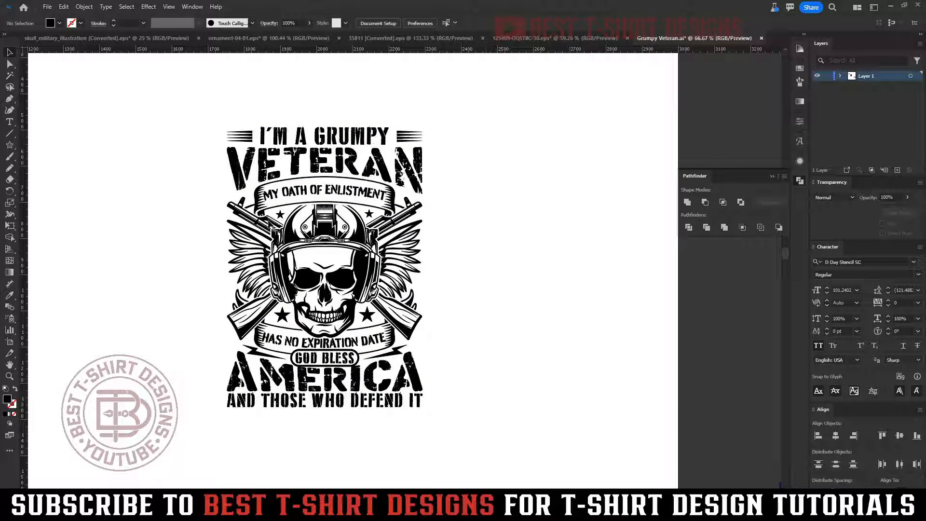
drag(198, 109, 448, 434)
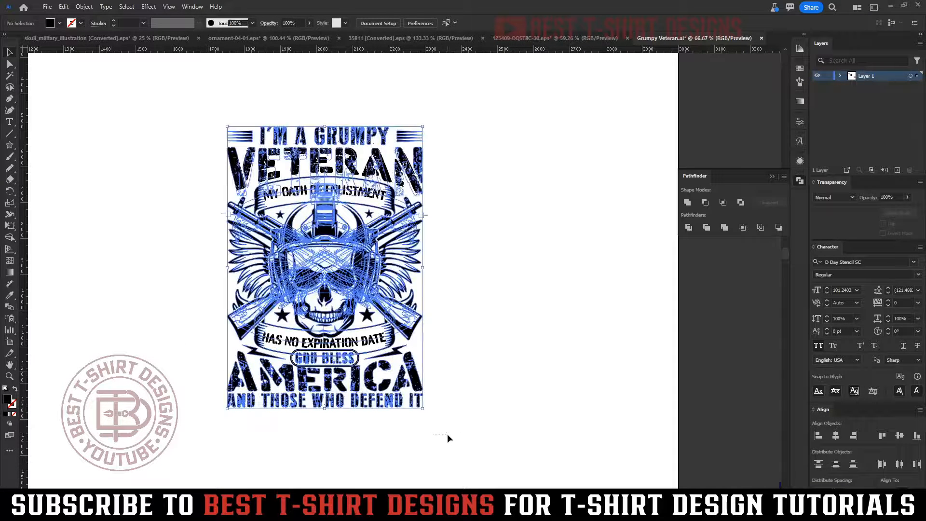
click(471, 422)
drag(497, 461, 190, 111)
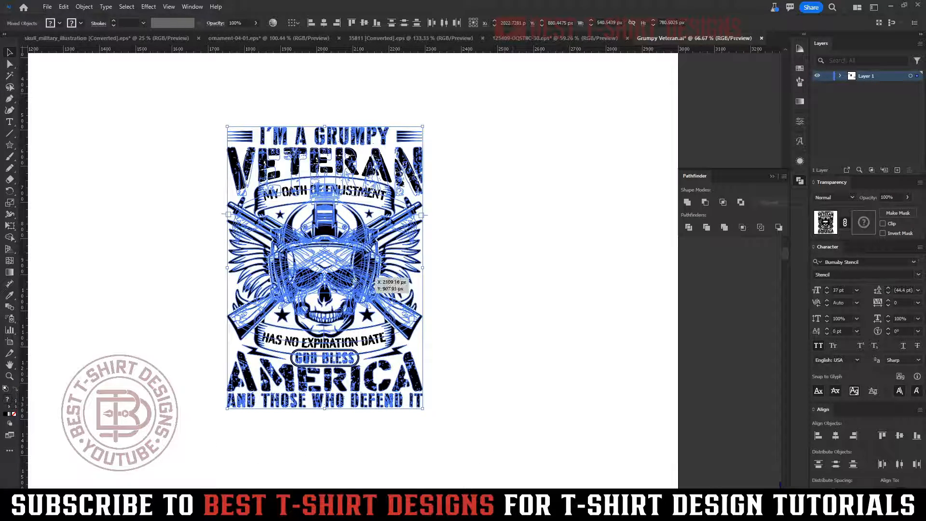
drag(354, 279, 493, 279)
click(594, 297)
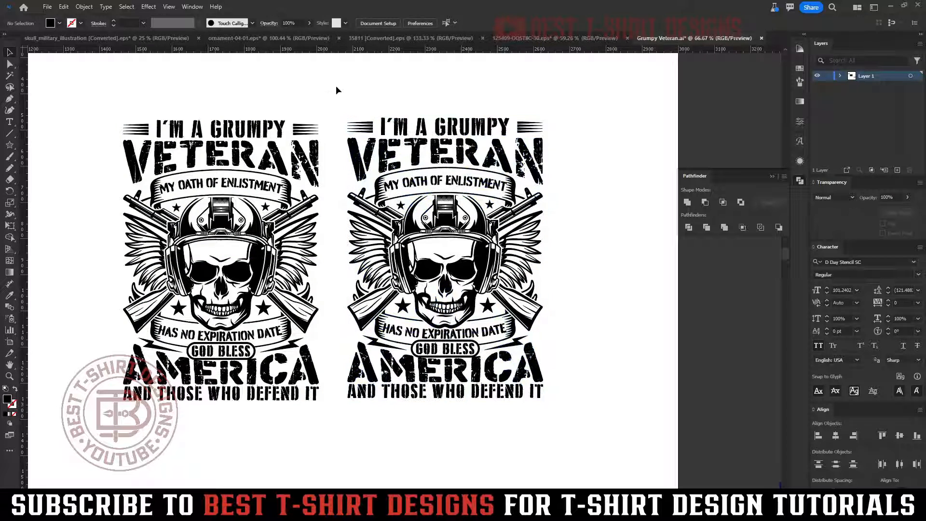
- Group the duplicated design, expand its appearance, and expand it into plain shapes
drag(336, 90, 577, 417)
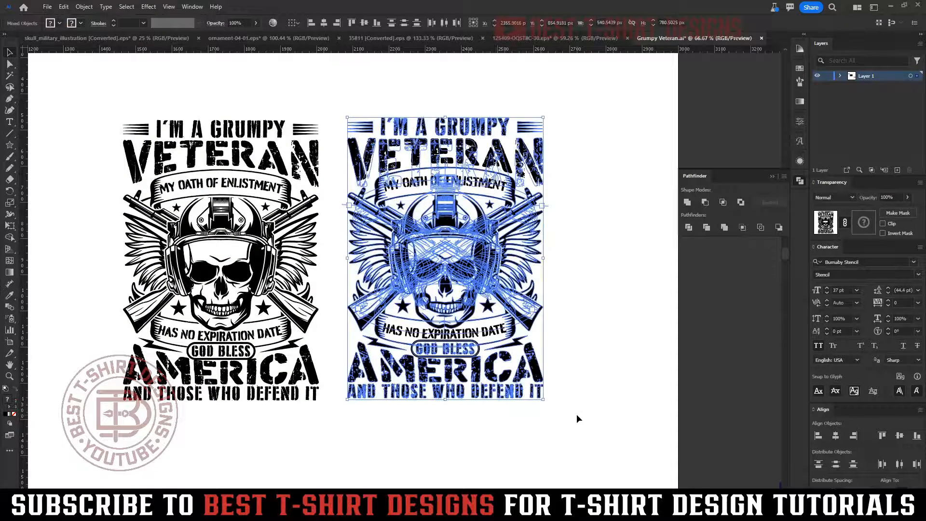
key(ctrl+g)
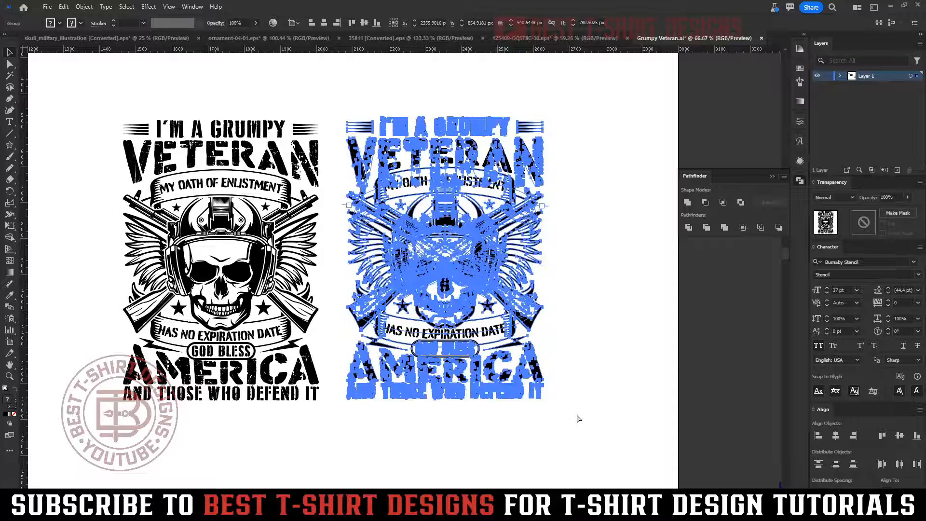
click(83, 9)
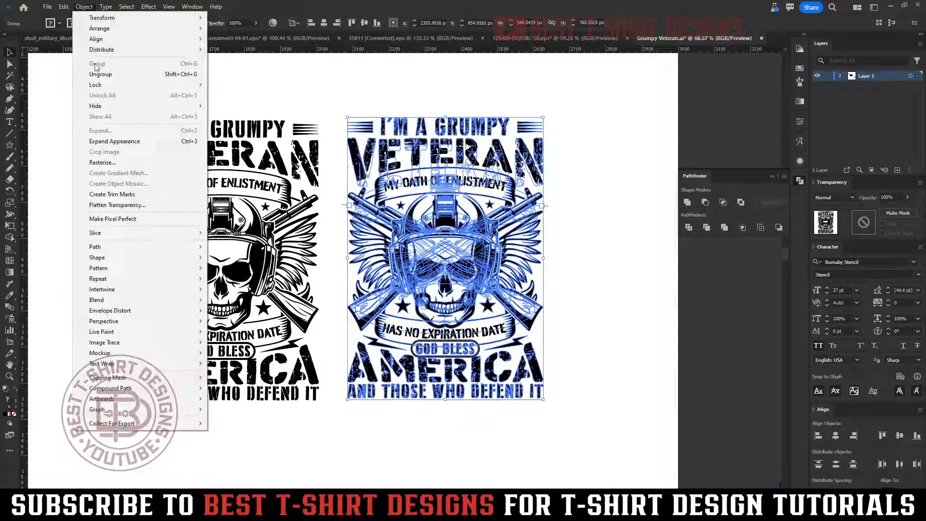
click(114, 143)
click(84, 6)
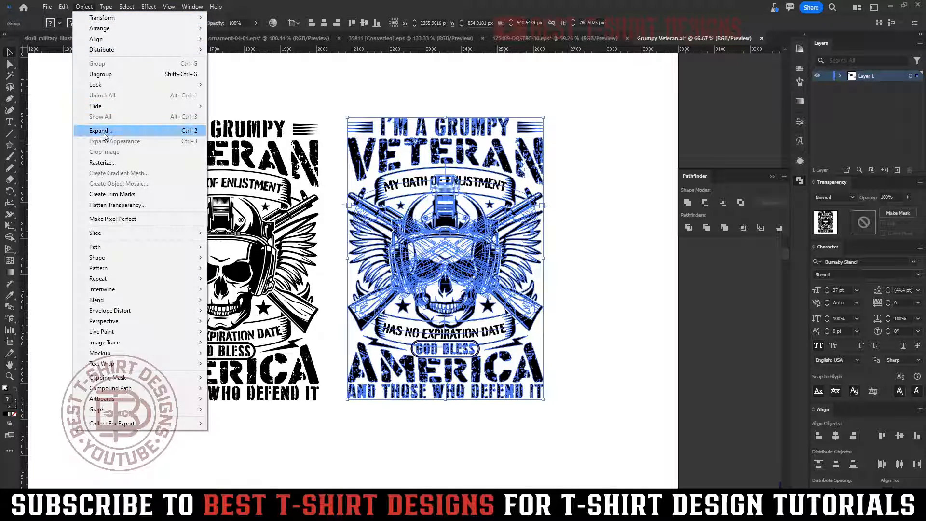
click(103, 131)
key(Return)
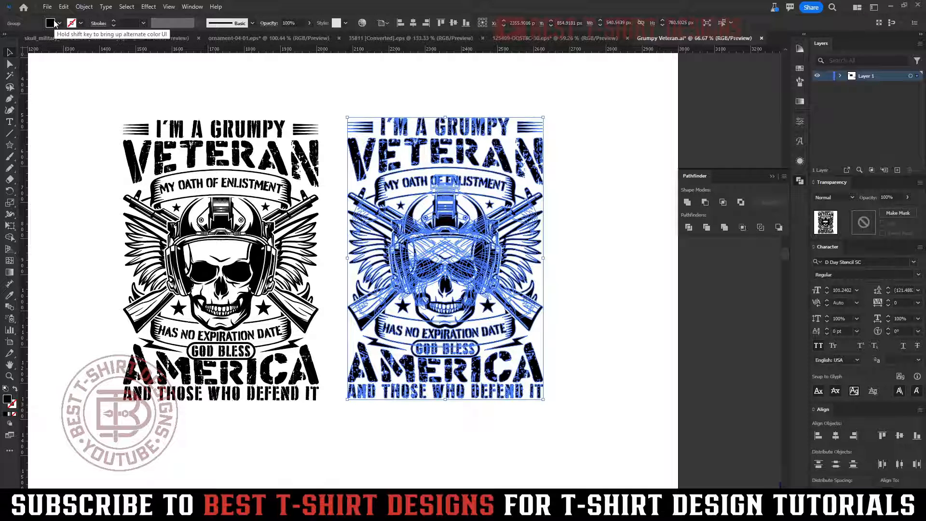
click(614, 302)
- Draw a black background rectangle around the duplicated design and keep the artwork in front of it
scroll(588, 302, right, 3)
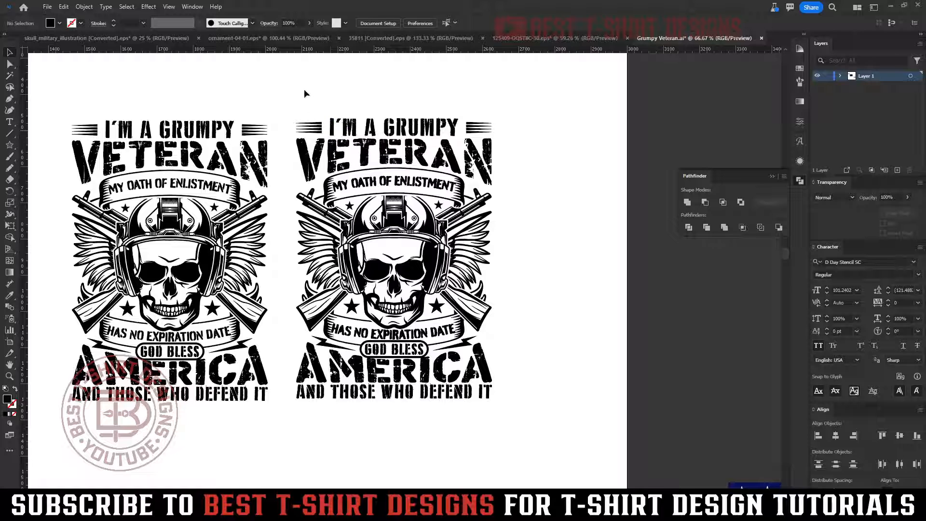
key(m)
mouse_move(280, 84)
mouse_down()
mouse_move(449, 360)
mouse_move(536, 426)
mouse_up()
key(ctrl+shift+a)
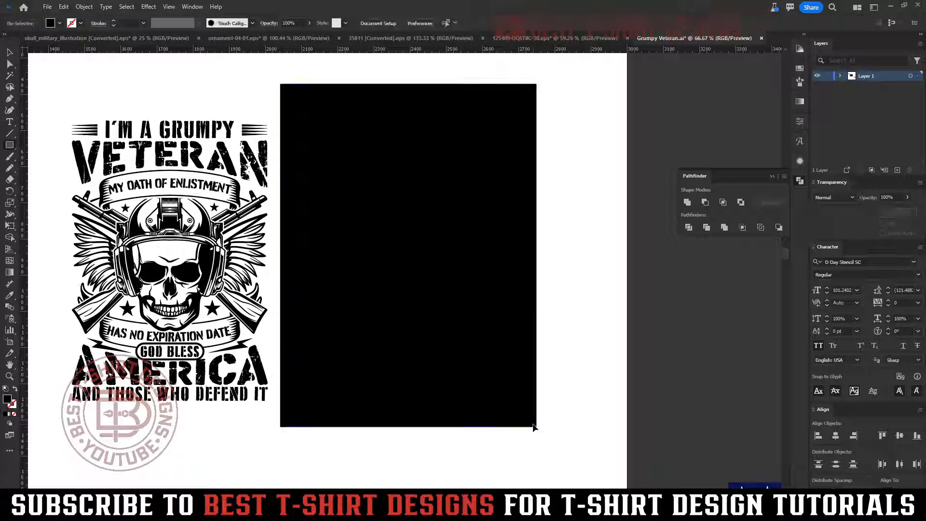
key(ctrl+v)
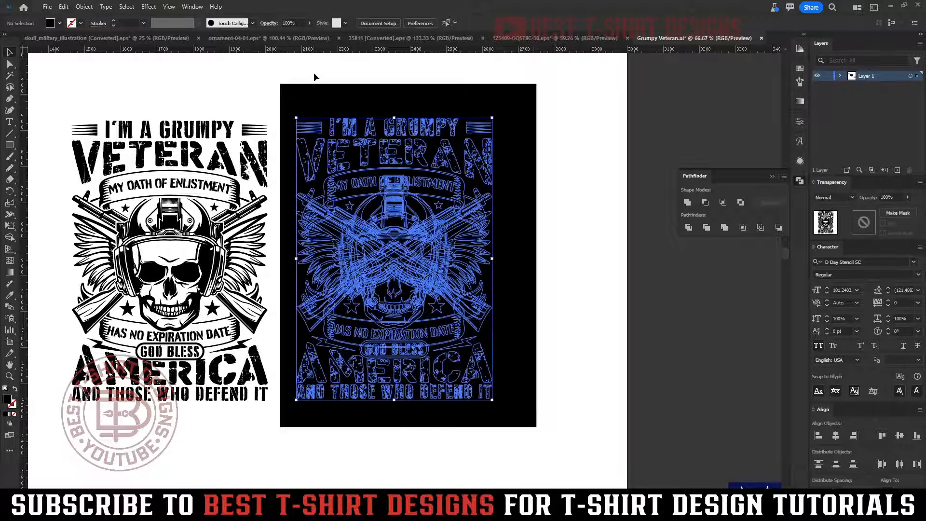
- Recolor the duplicated design on the black background with dark red #7A0813
click(59, 24)
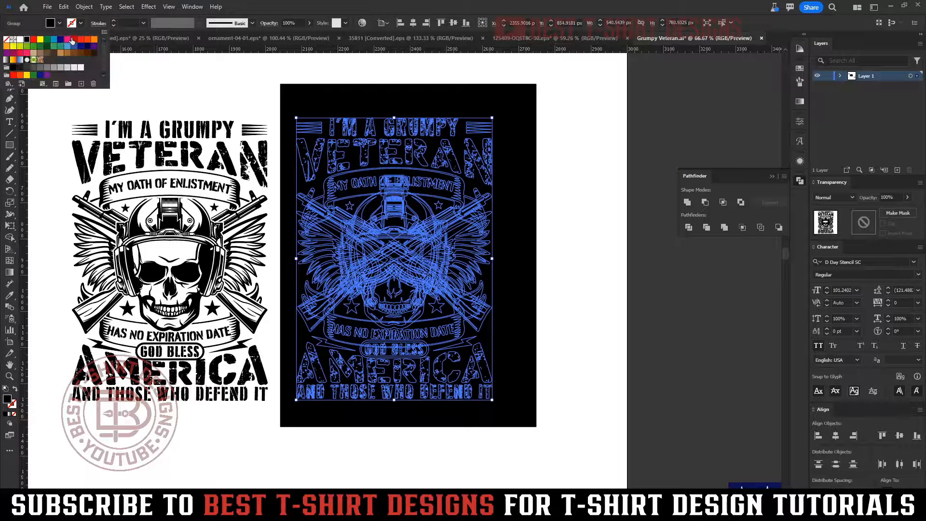
click(73, 41)
click(580, 341)
click(557, 318)
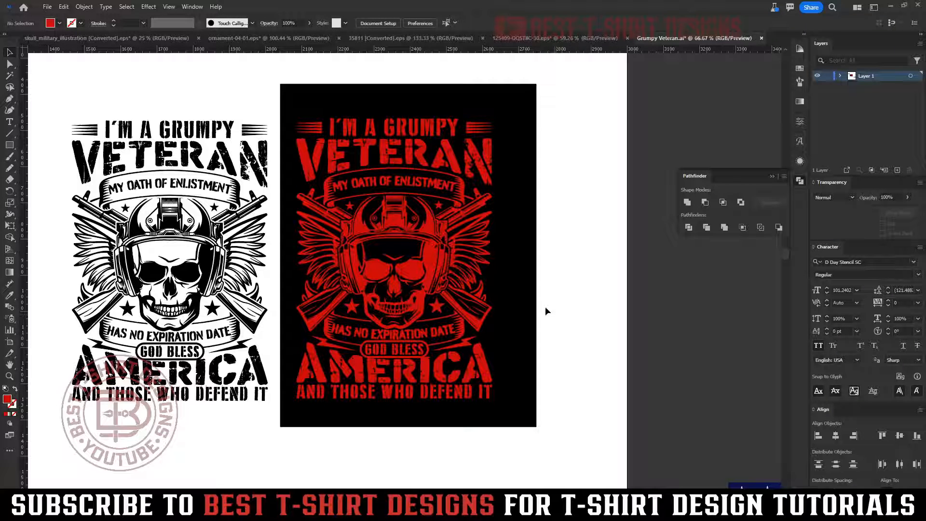
click(434, 245)
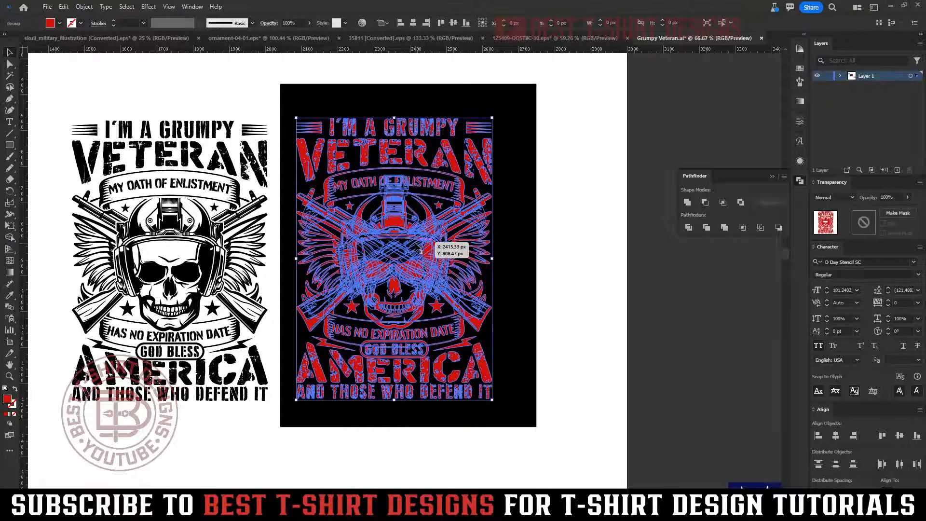
double_click(7, 399)
click(452, 256)
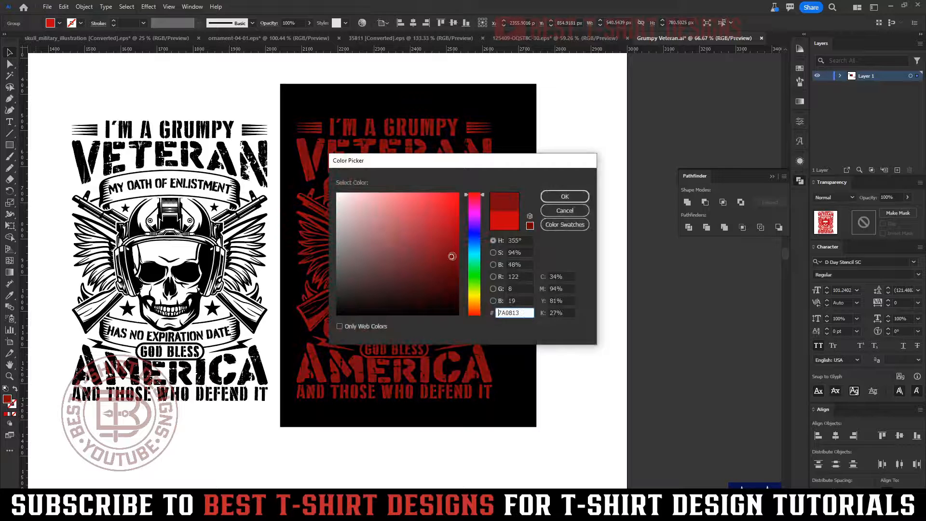
click(564, 196)
click(588, 311)
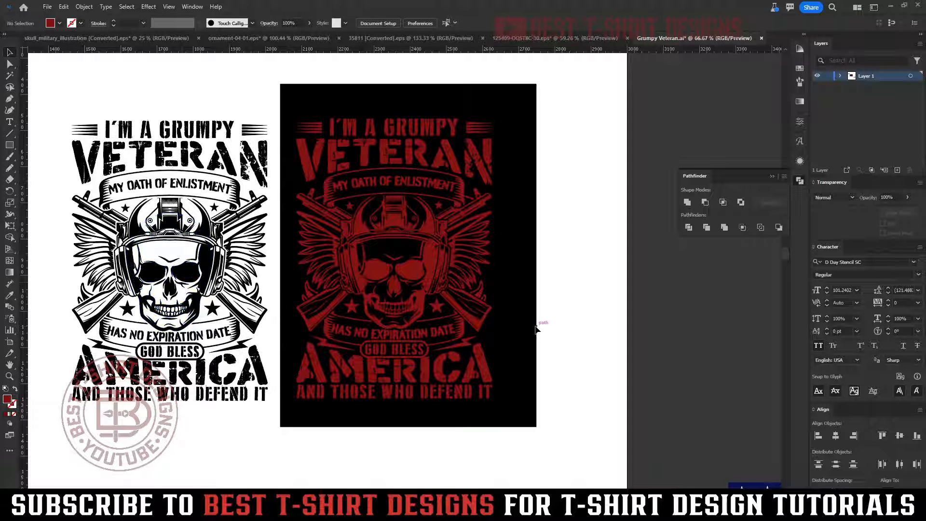
- Isolate the dark red design group so its individual parts can be edited
drag(537, 329, 448, 304)
click(448, 304)
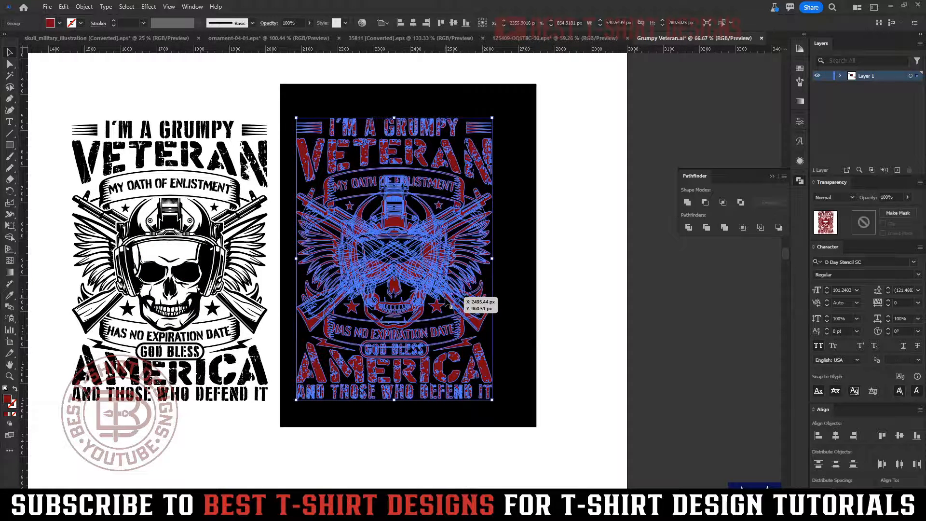
double_click(509, 281)
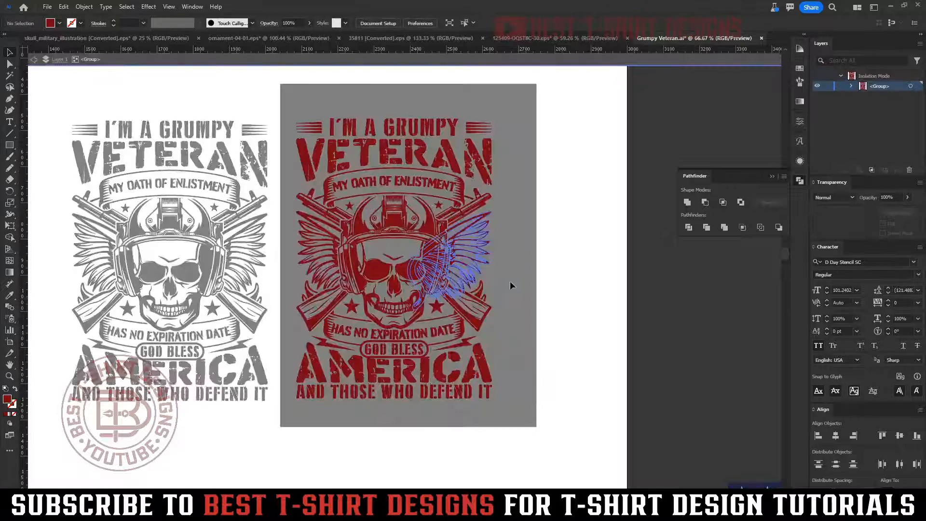
scroll(512, 286, up, 1)
scroll(528, 280, up, 4)
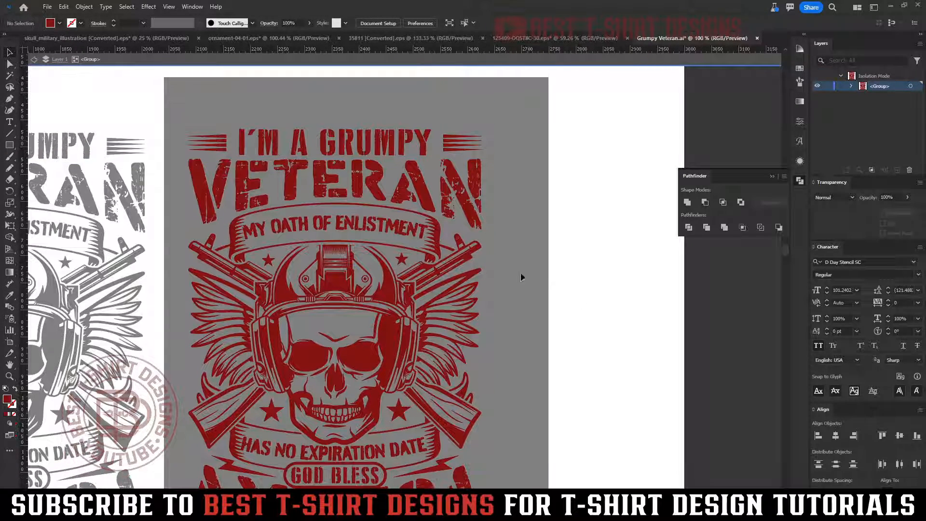
click(388, 143)
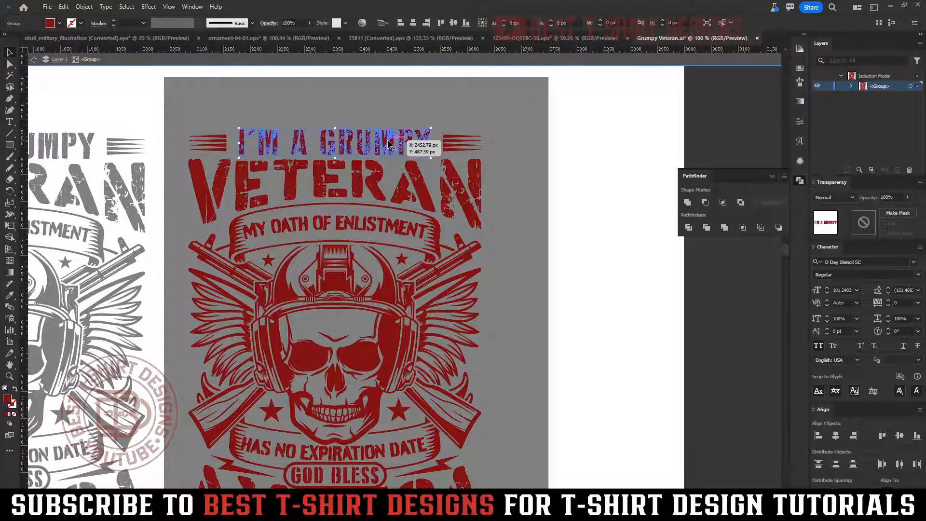
click(224, 145)
shift+click(436, 164)
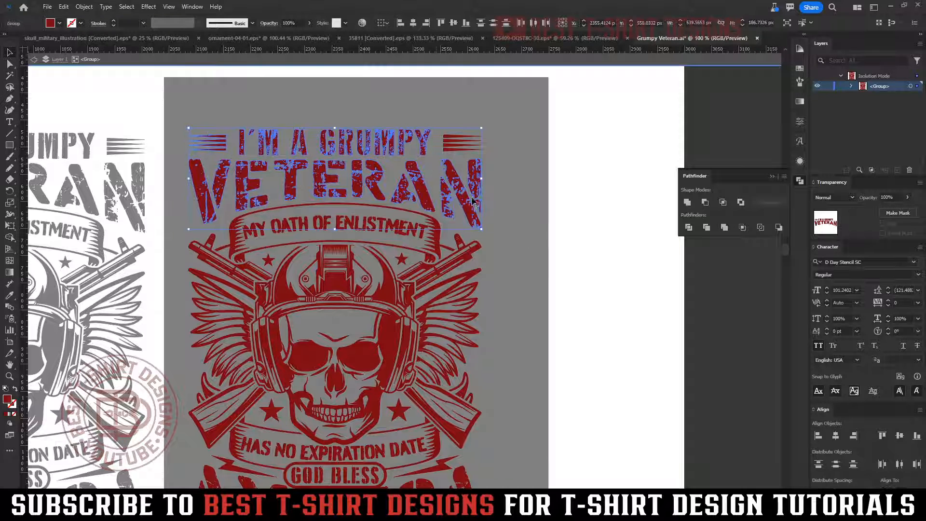
shift+click(448, 150)
scroll(519, 222, down, 3)
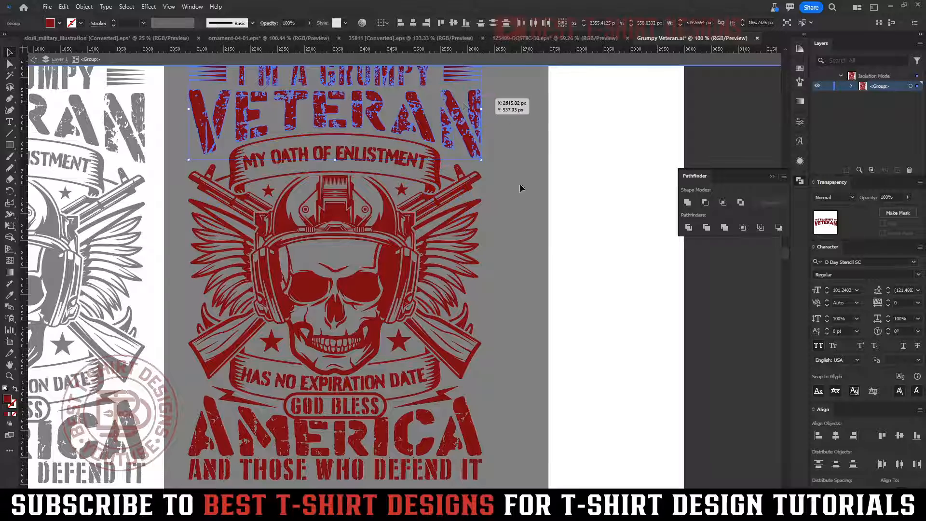
scroll(520, 188, up, 2)
scroll(527, 215, down, 3)
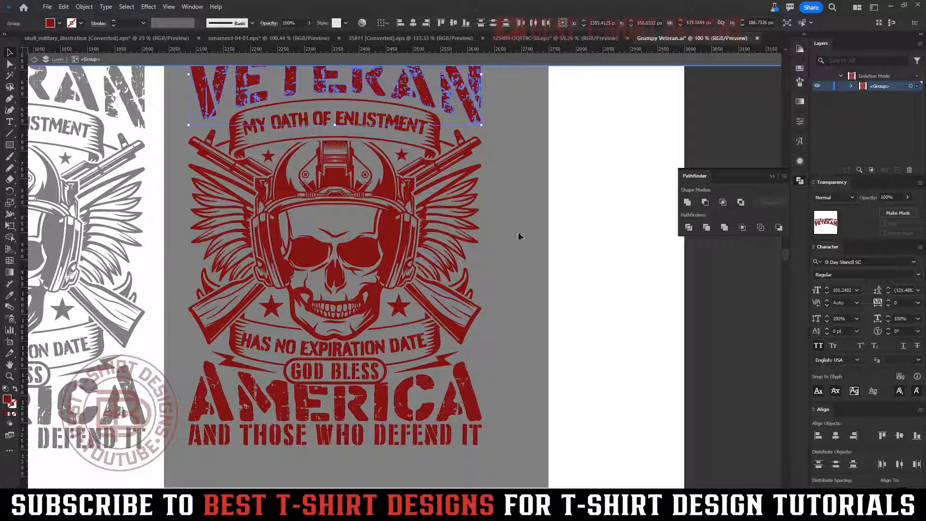
click(519, 378)
scroll(550, 294, up, 3)
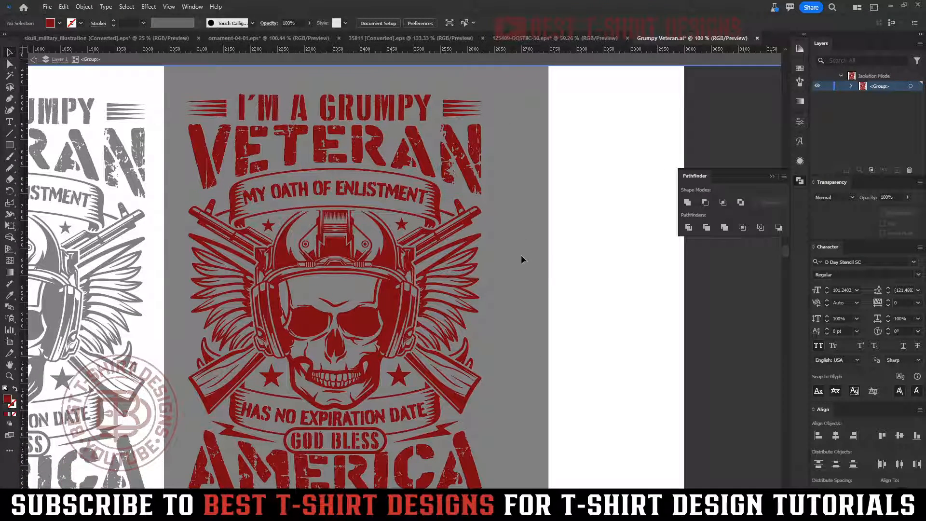
scroll(521, 254, down, 2)
- Fill the masked ribbon artwork around MY OATH OF ENLISTMENT with black
scroll(422, 207, up, 3)
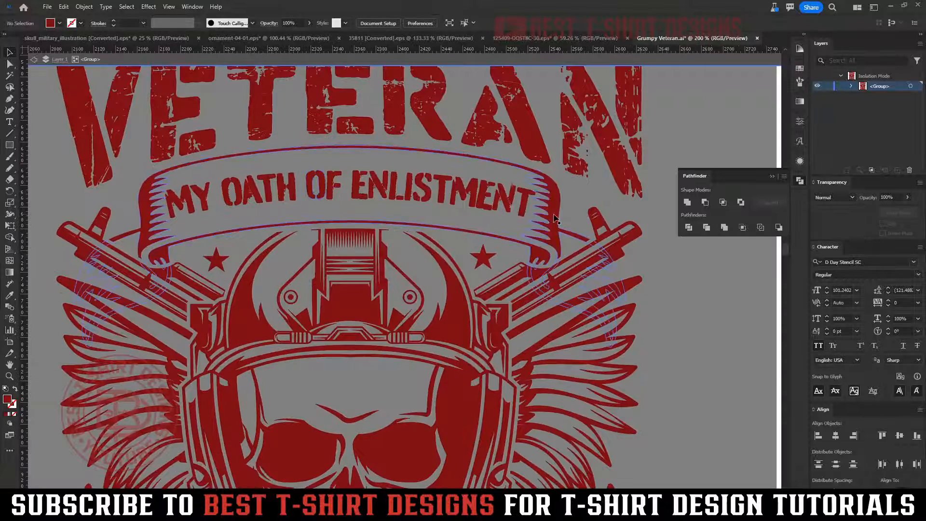
click(556, 220)
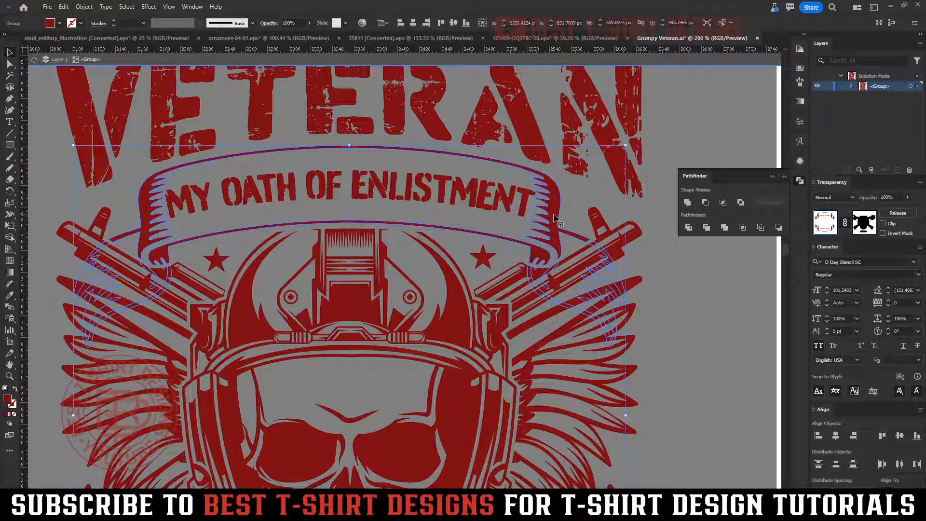
click(58, 24)
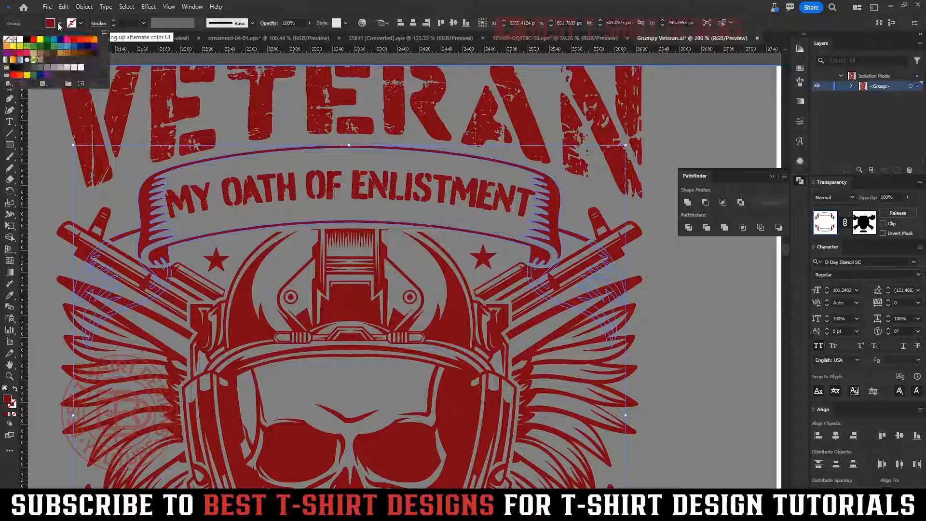
click(25, 44)
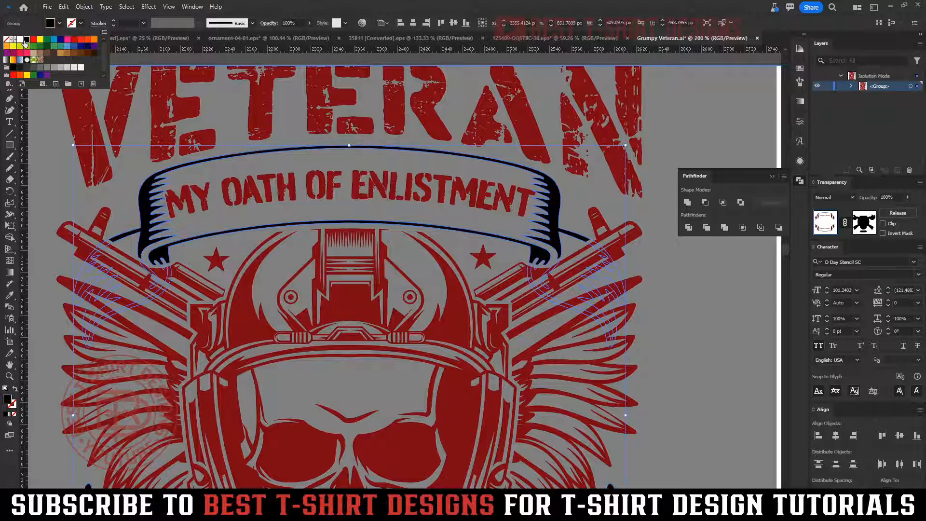
click(235, 249)
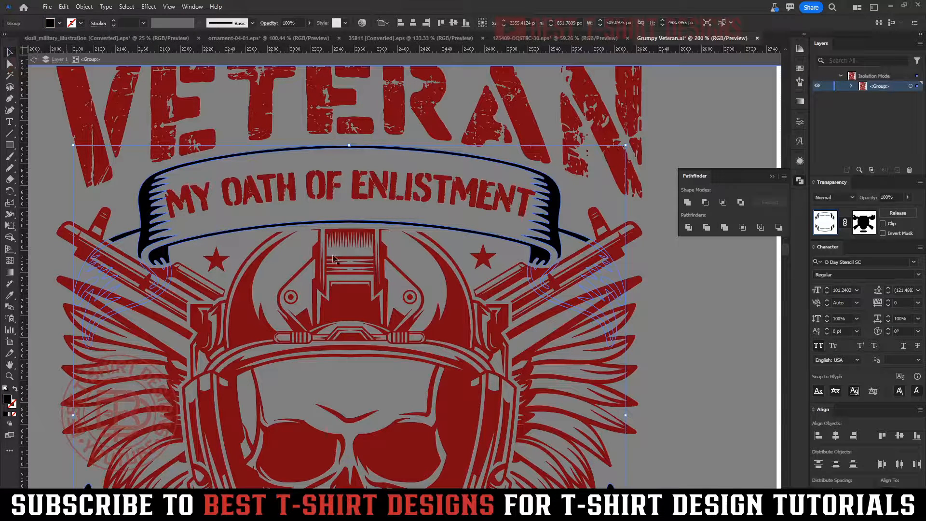
- Inside the isolated ribbon group, draw a rectangle about 521 by 215 px over the upper ribbon, filled with the VETERAN lettering's dark red
double_click(558, 221)
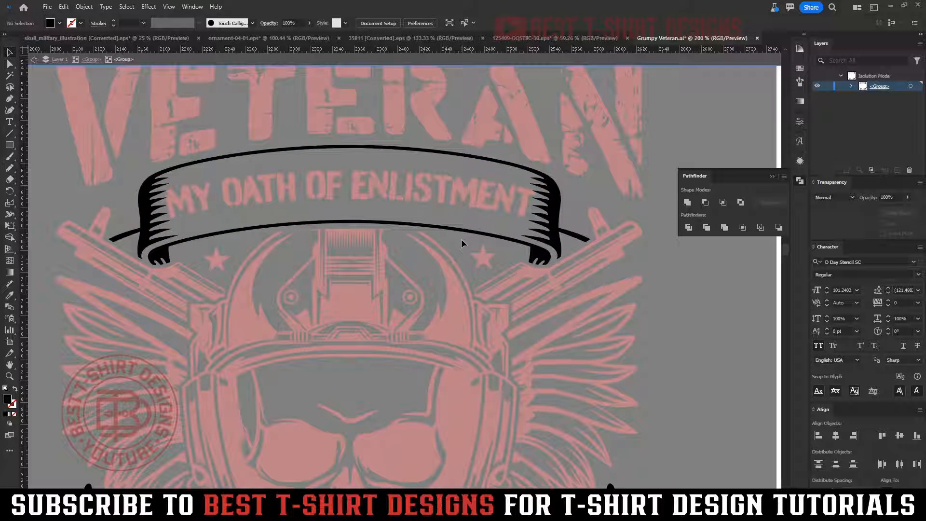
drag(52, 121, 618, 353)
key(i)
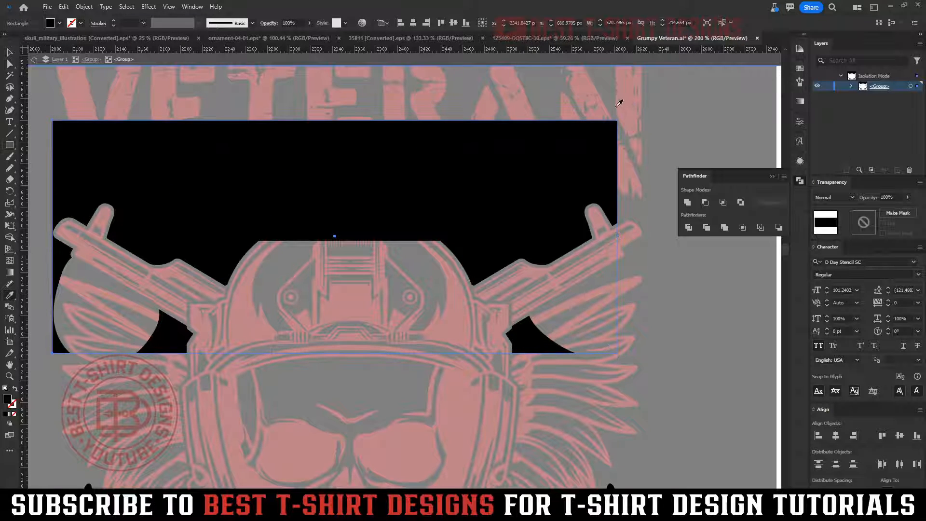
click(626, 98)
- Send the dark red rectangle behind the upper ribbon's black artwork and remove its excess outside the ribbon with the Shape Builder tool
key(v)
key(ctrl+shift+[)
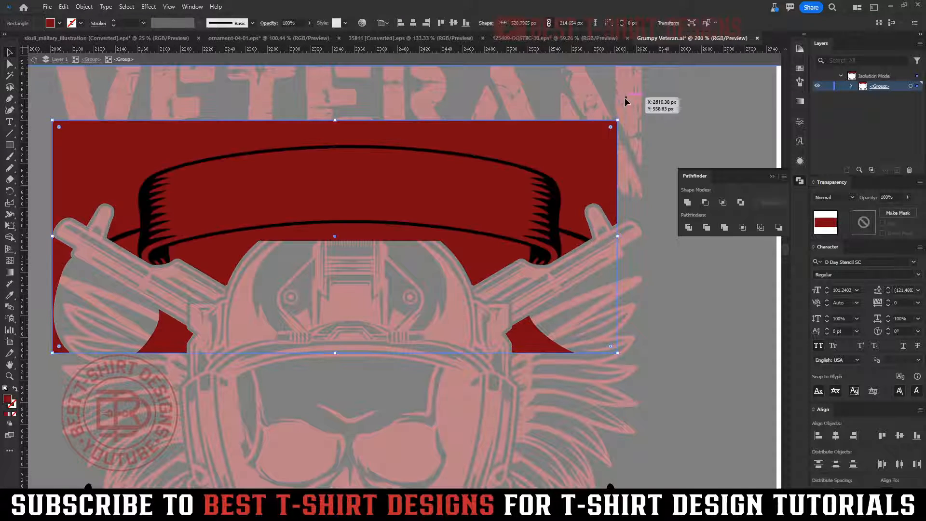
shift+click(555, 212)
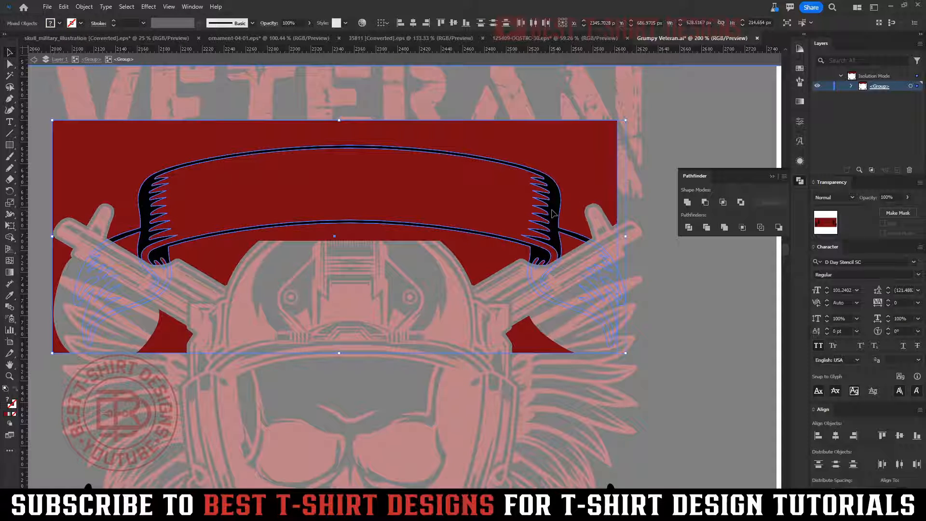
key(shift+m)
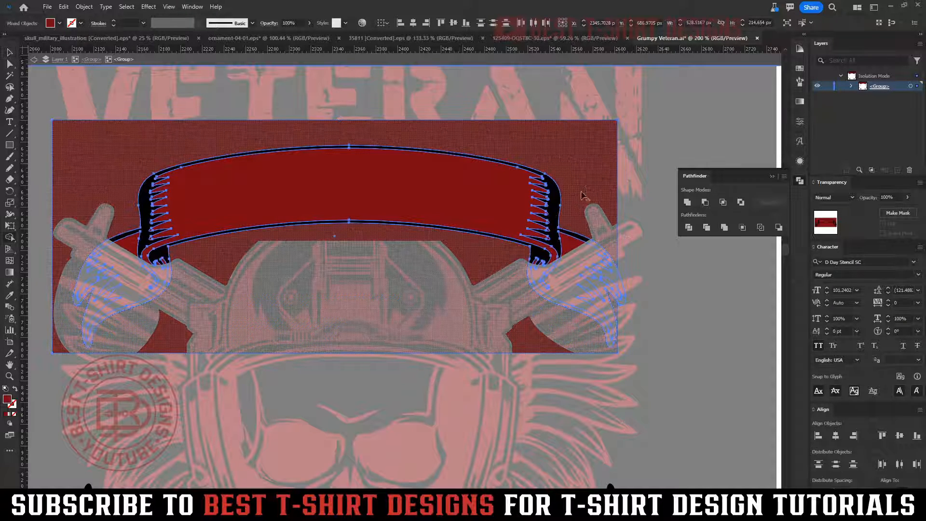
alt+click(587, 191)
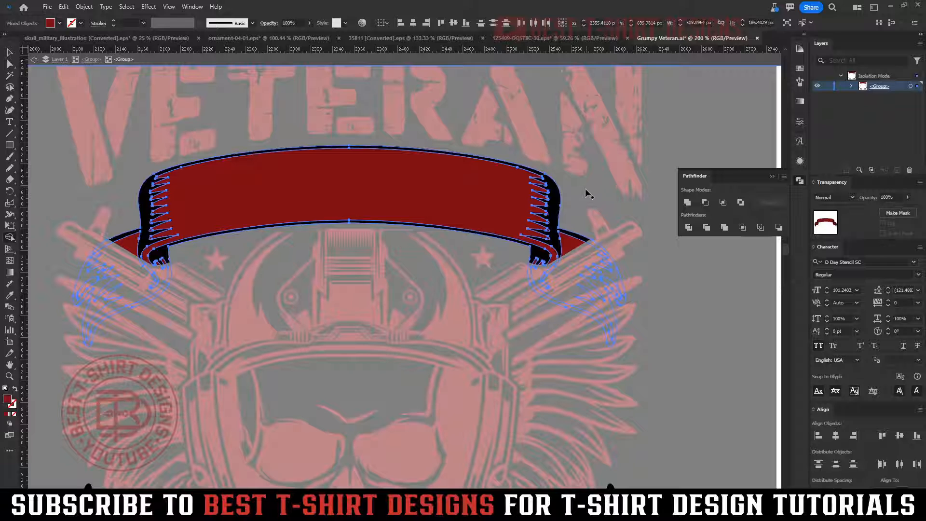
key(v)
click(488, 261)
- Draw a dark red rectangle about 564 by 243 px over the lower ribbon, placed behind its black artwork
key(ctrl+minus)
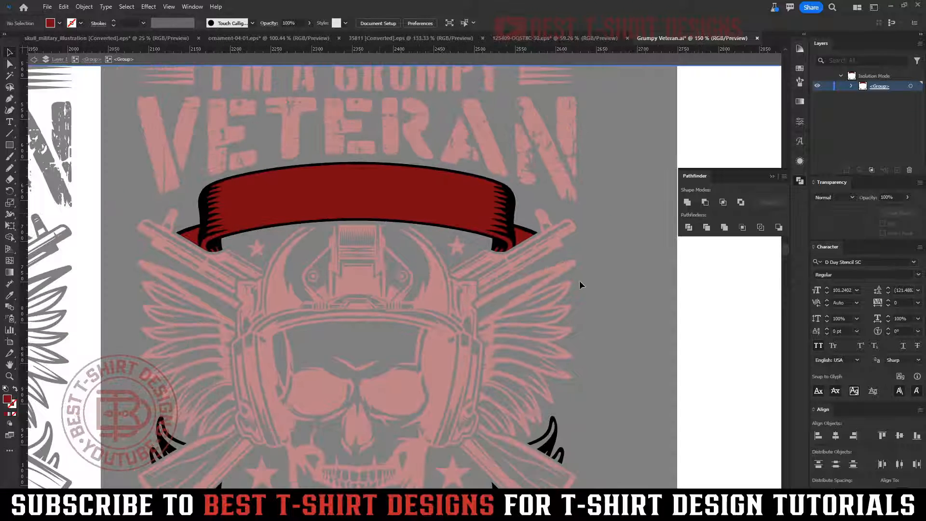
scroll(612, 285, down, 5)
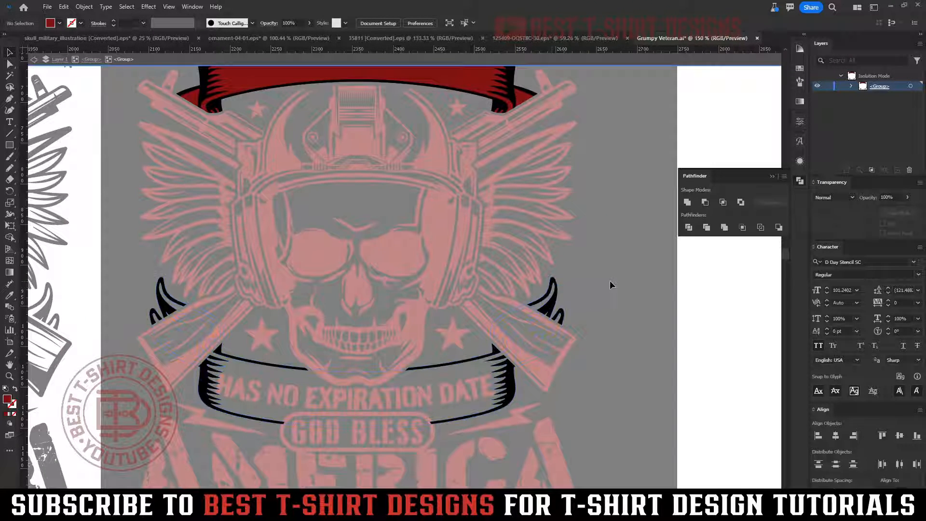
key(m)
drag(132, 255, 591, 451)
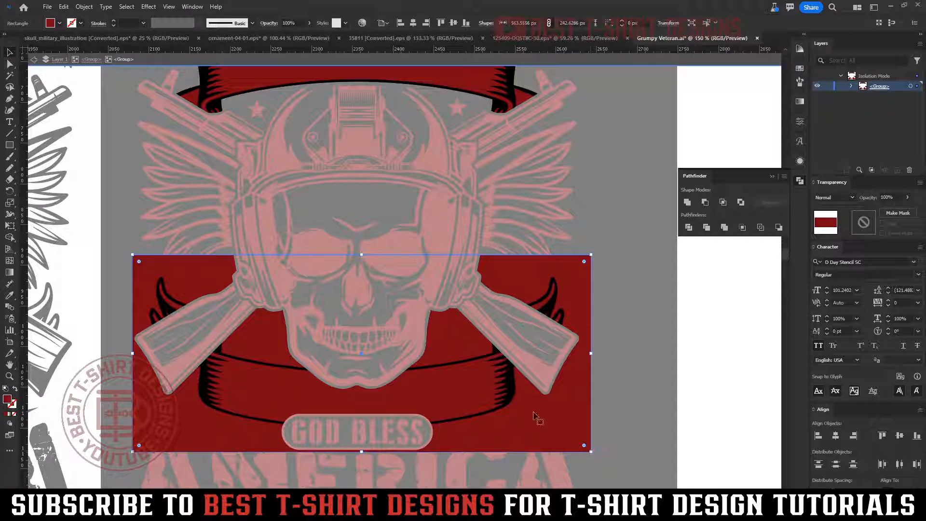
- Remove the rectangle's excess outside the lower ribbon with the Shape Builder tool and leave isolation mode
shift+click(511, 397)
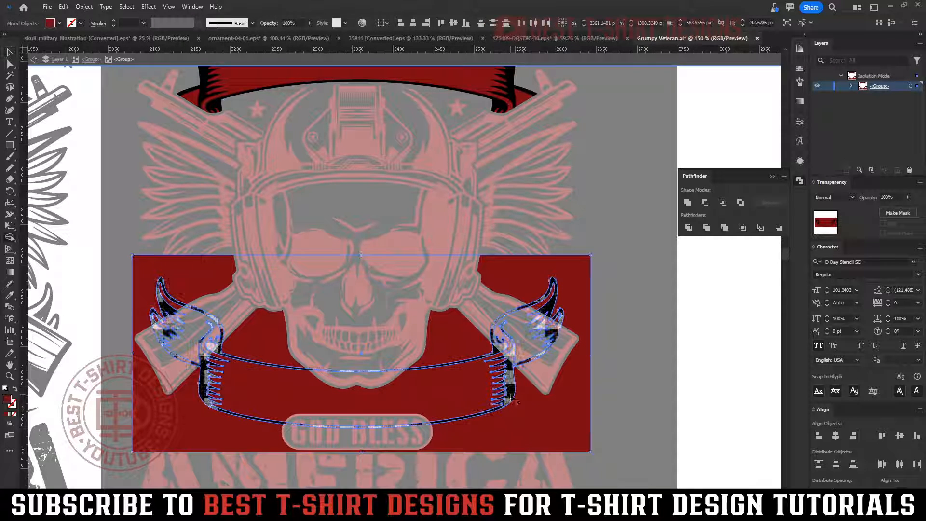
key(shift+m)
alt+click(531, 407)
key(v)
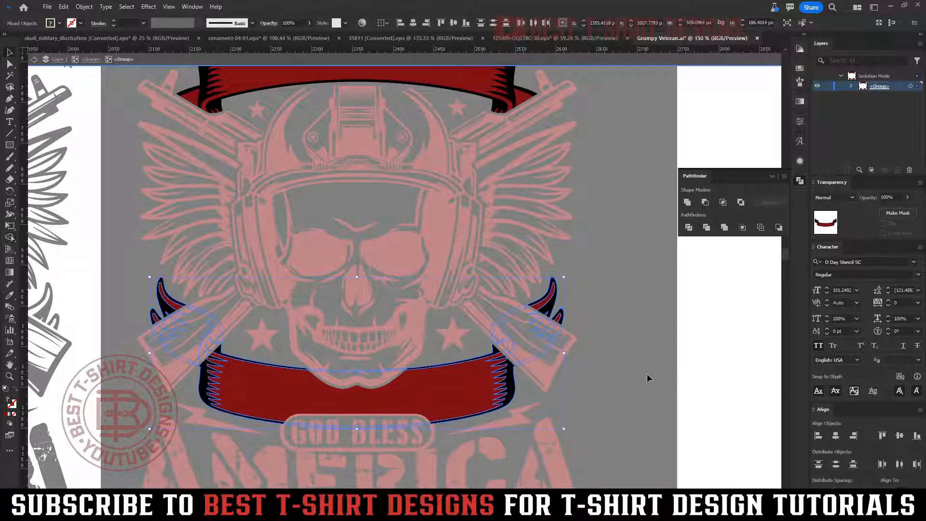
click(649, 378)
scroll(470, 376, down, 1)
double_click(593, 375)
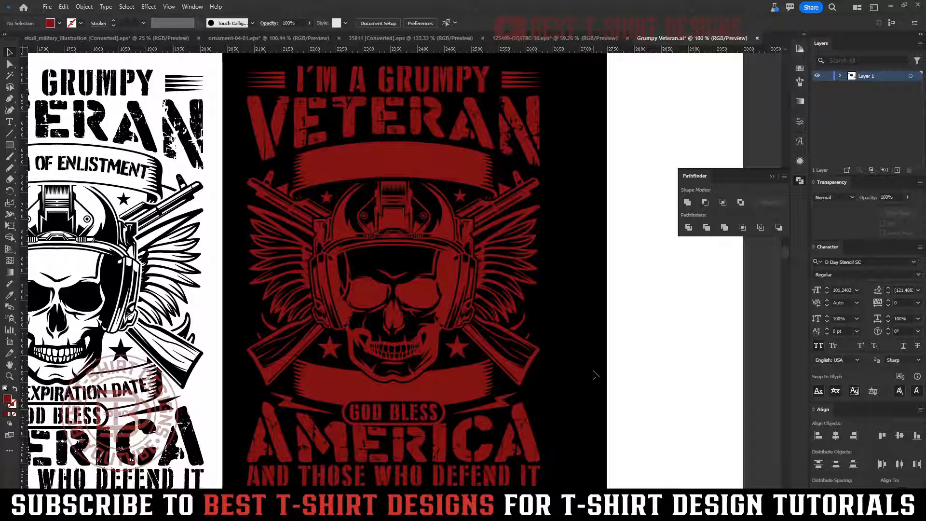
- Bring MY OATH OF ENLISTMENT and HAS NO EXPIRATION DATE in front of the ribbons, fill both with black, and leave isolation mode
double_click(423, 163)
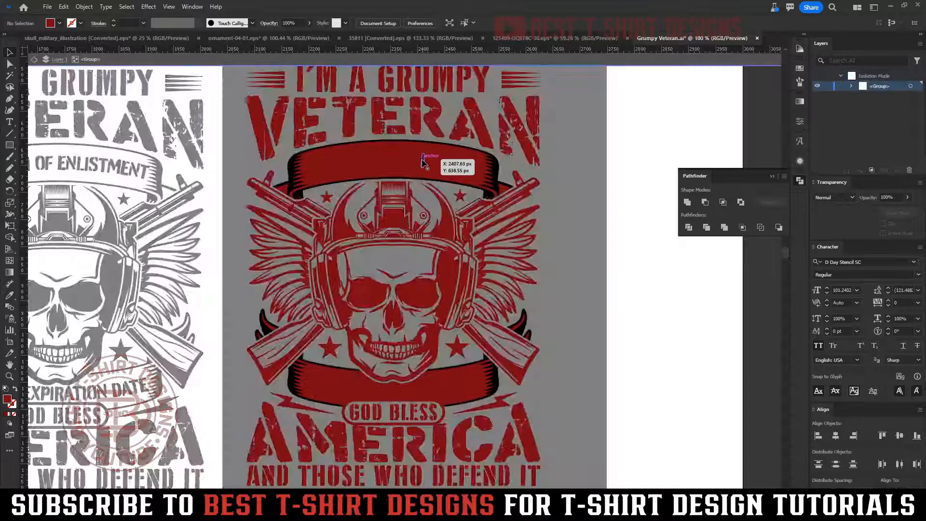
drag(424, 163, 462, 386)
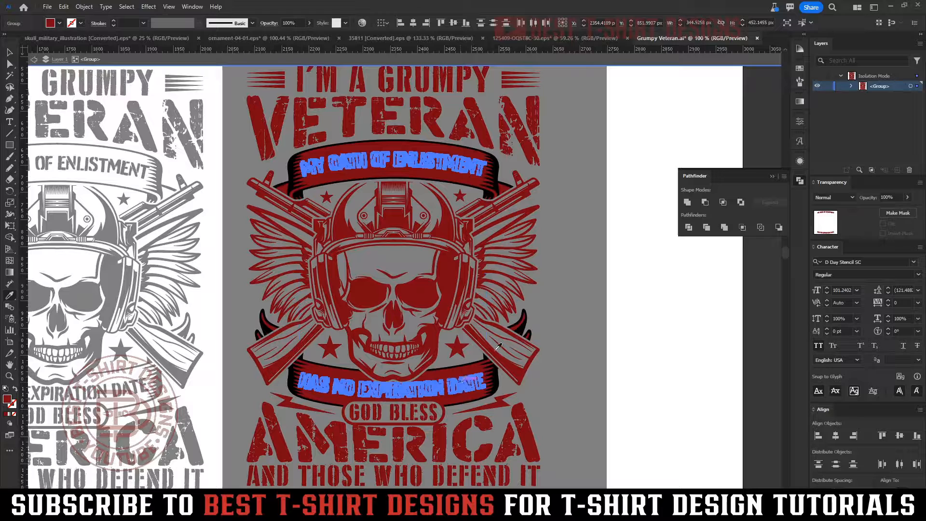
click(568, 307)
double_click(568, 309)
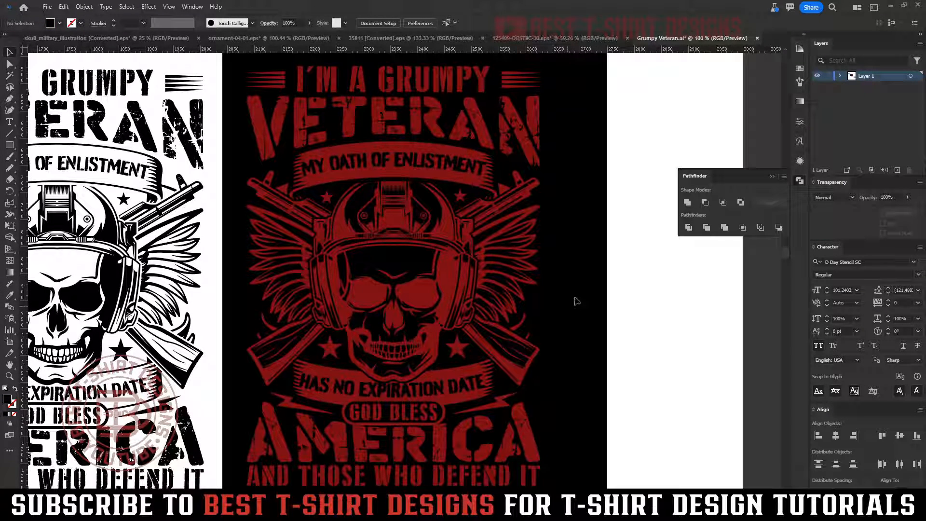
- Isolate the nested group with the wings and rifles, and fill the masked wings with the black swatch
double_click(496, 314)
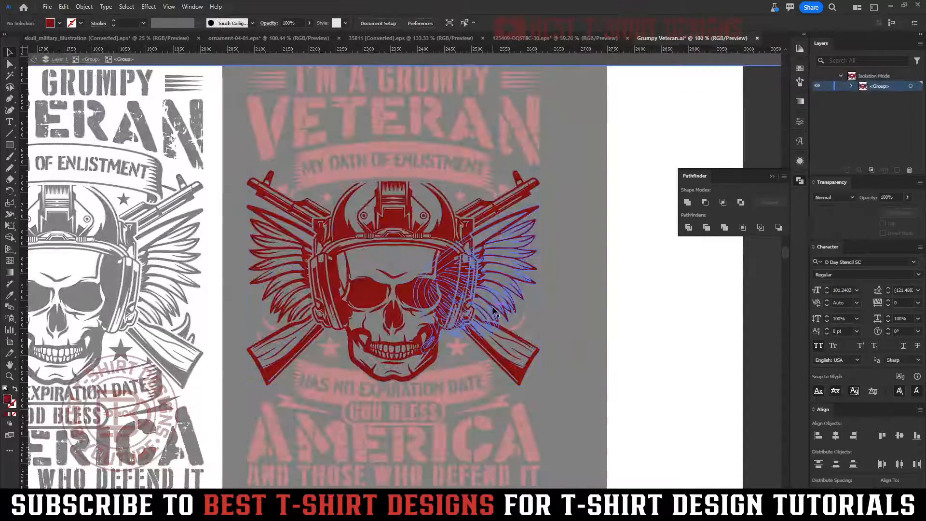
double_click(497, 314)
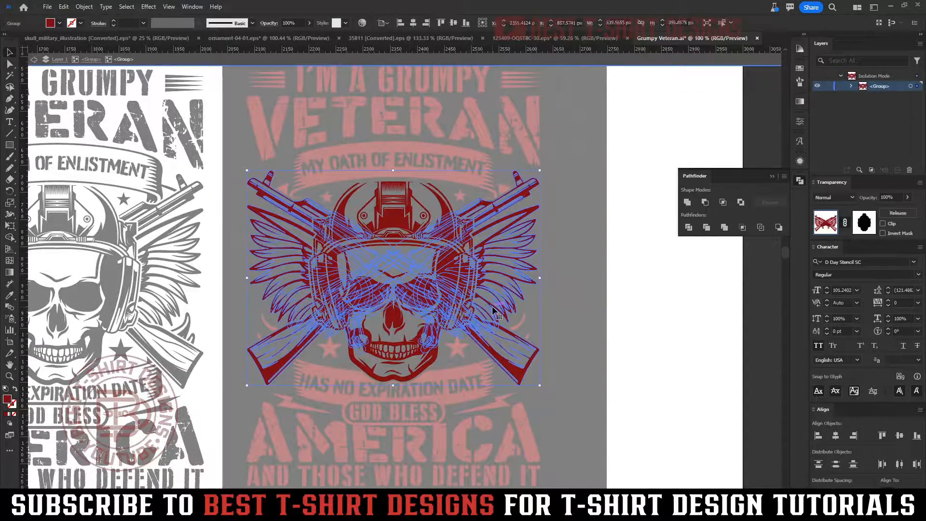
click(581, 305)
click(518, 284)
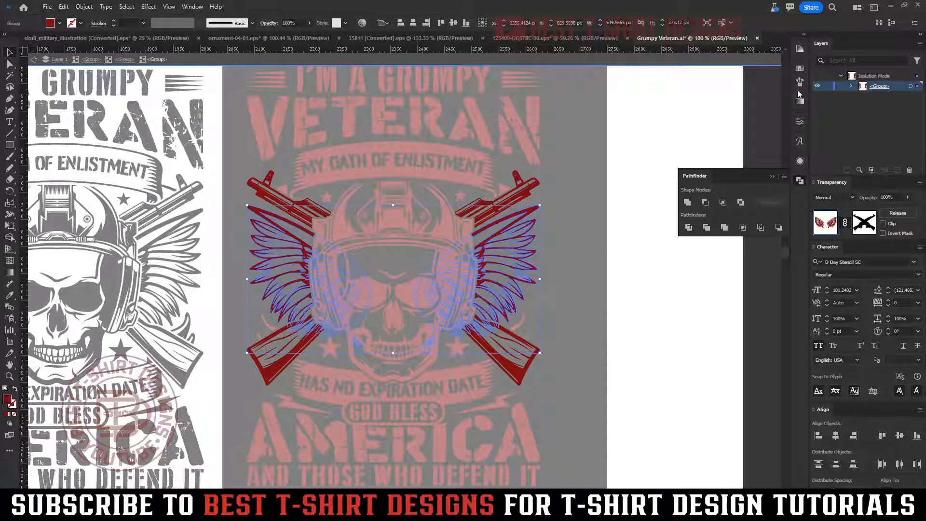
click(800, 69)
click(699, 94)
click(593, 247)
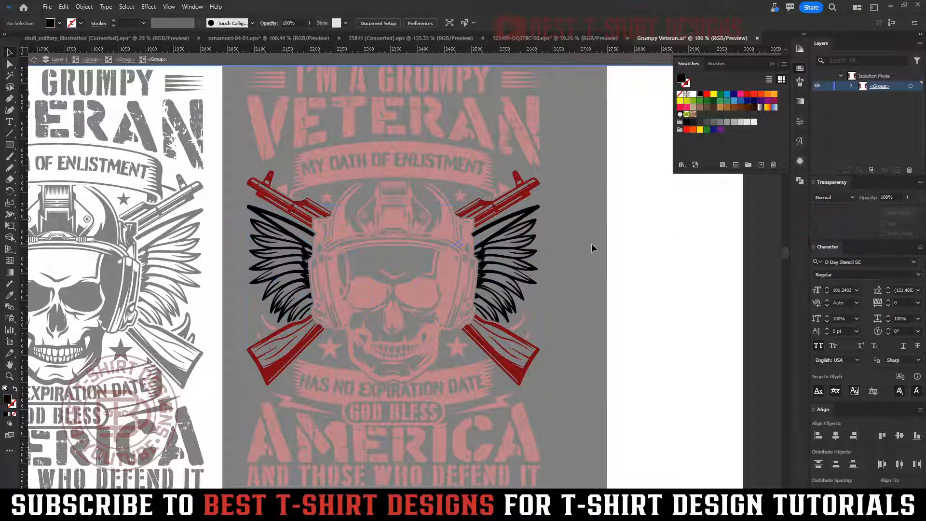
- Draw a rectangle about 585 by 345 px across both wings, fill it with the VETERAN lettering's dark red, and place it behind them
key(m)
drag(239, 174, 556, 362)
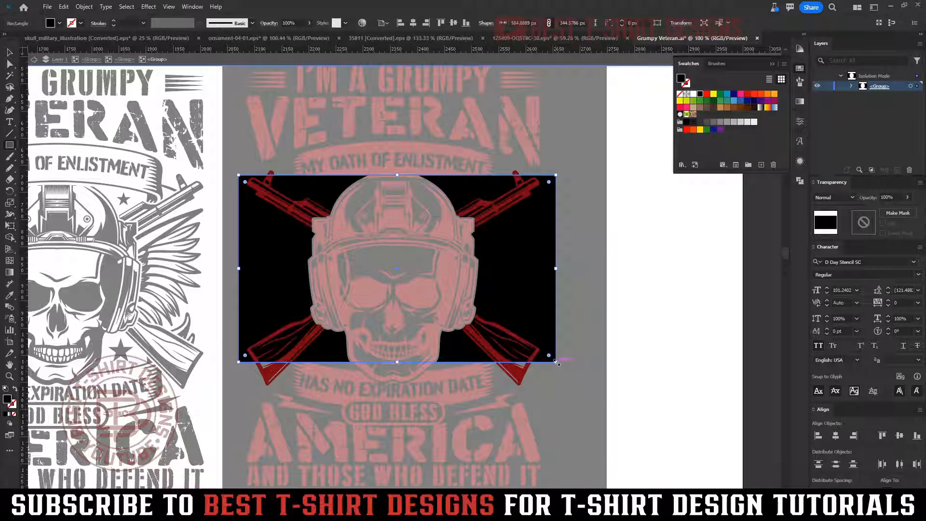
key(i)
click(507, 125)
key(v)
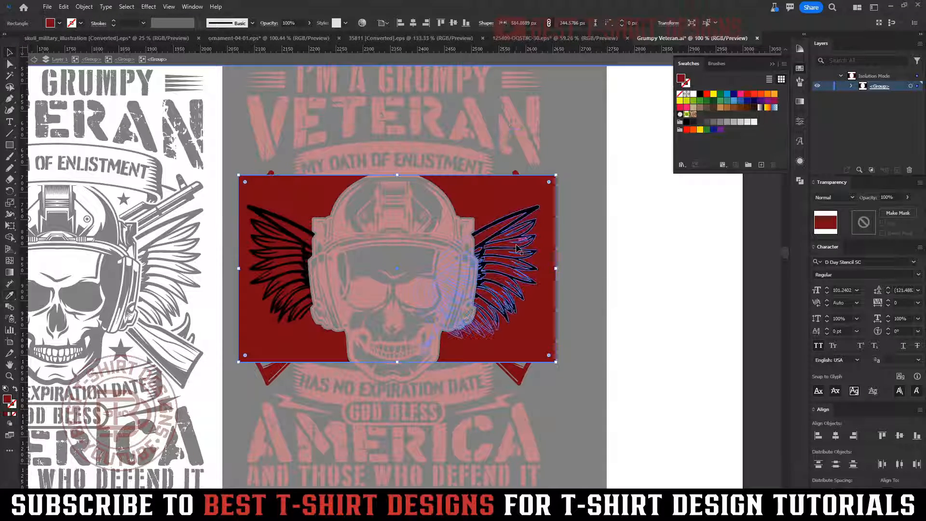
- Remove the dark red rectangle's excess outside the black wings with the Shape Builder tool
shift+click(516, 248)
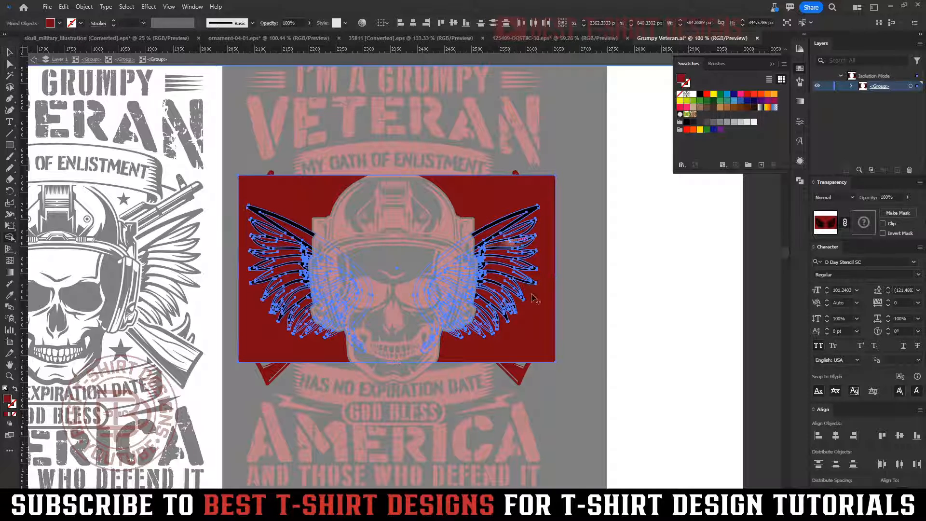
alt+click(540, 307)
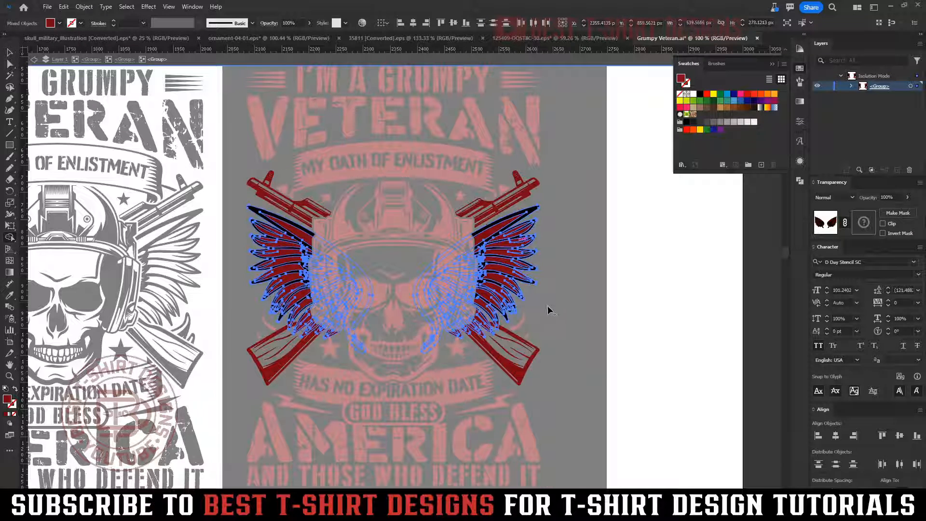
click(582, 327)
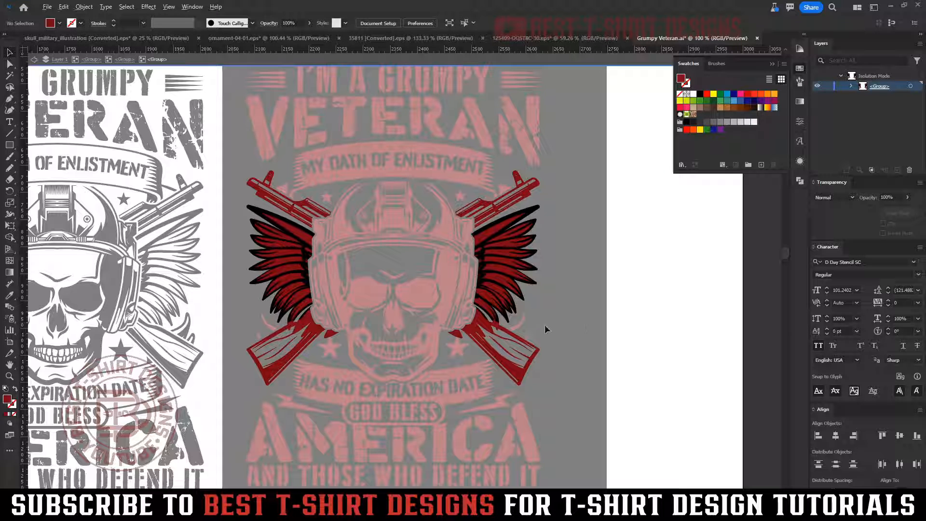
- Cut both dark red wing fills that spill over the rifle stocks out of the current group
scroll(546, 329, up, 5)
drag(493, 346, 634, 341)
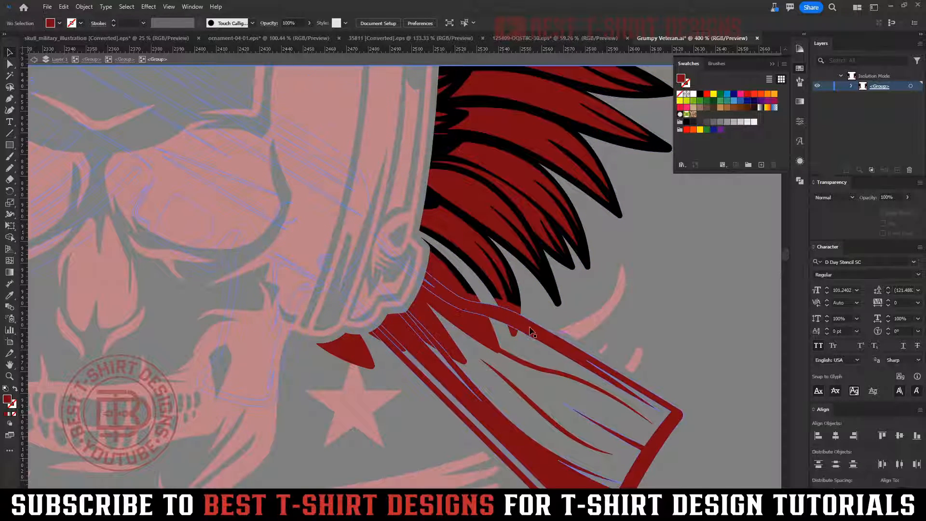
scroll(531, 332, down, 2)
scroll(530, 332, down, 1)
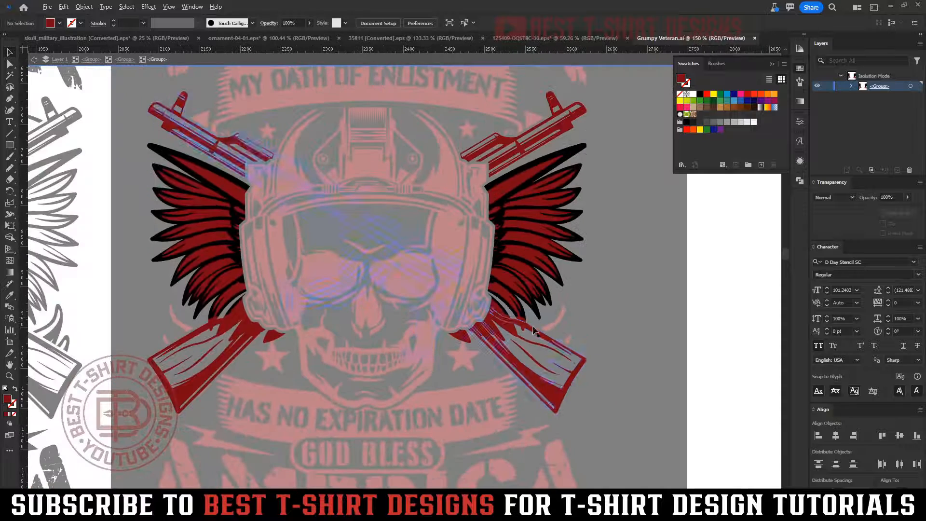
click(525, 261)
shift+click(211, 256)
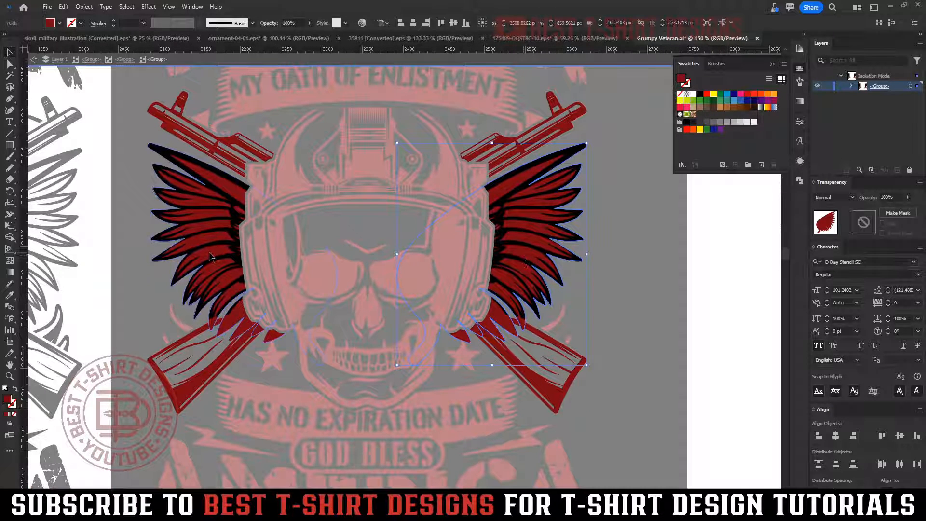
key(Delete)
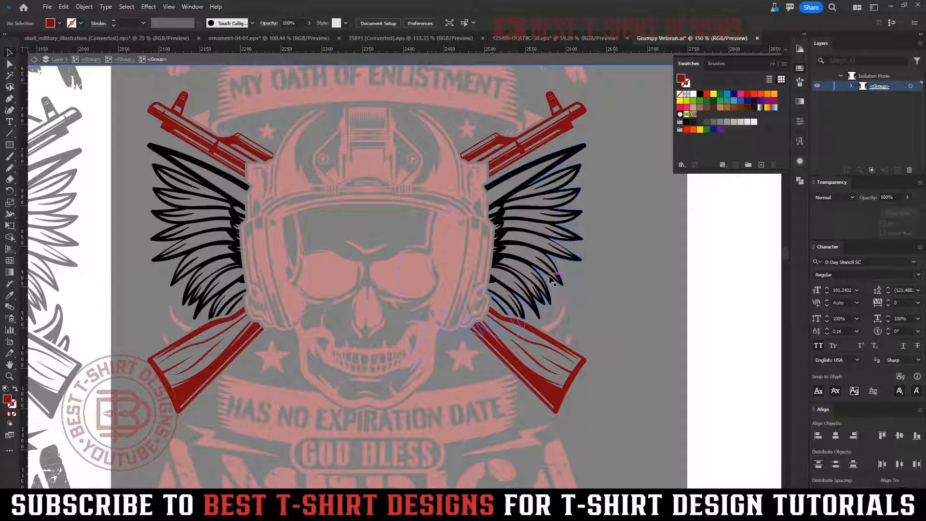
- Isolate the masked wings group, paste the dark red fills in place behind the black feather lines, and leave isolation mode
click(550, 277)
double_click(550, 279)
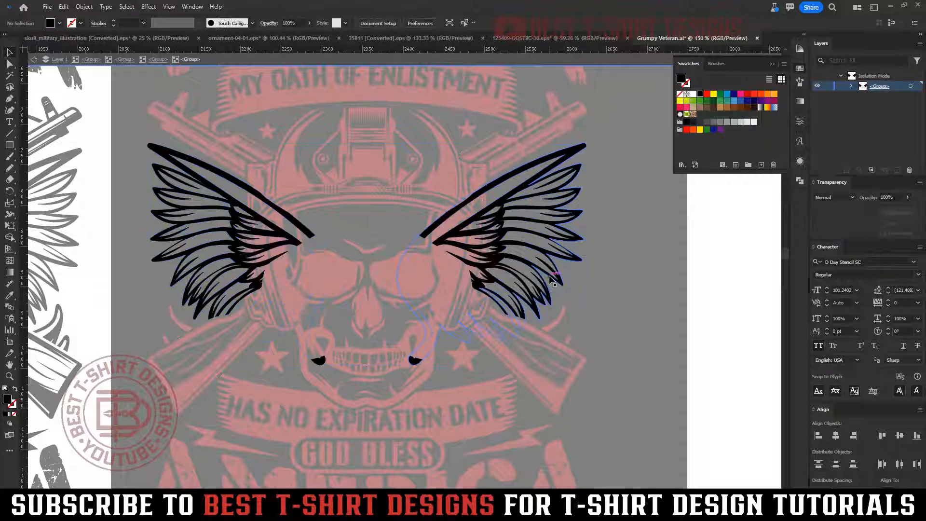
click(545, 273)
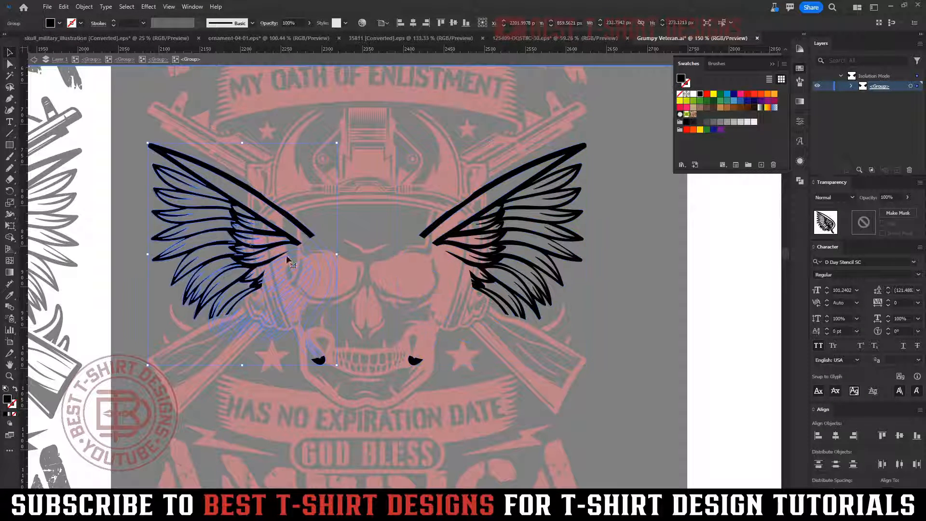
click(544, 270)
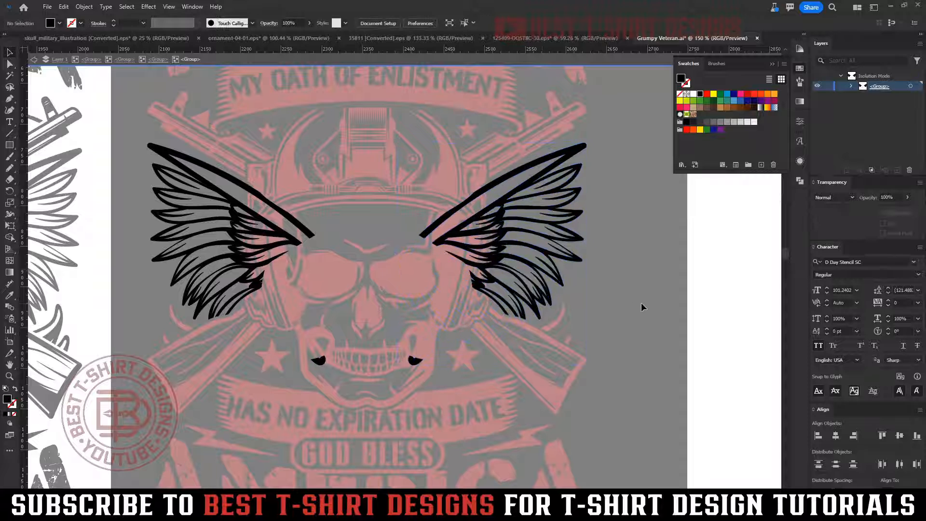
key(ctrl+z)
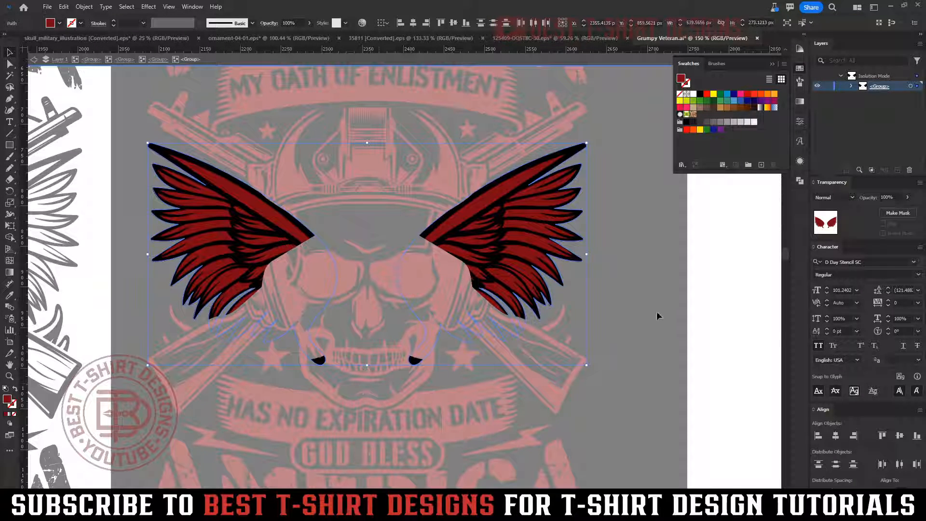
click(656, 311)
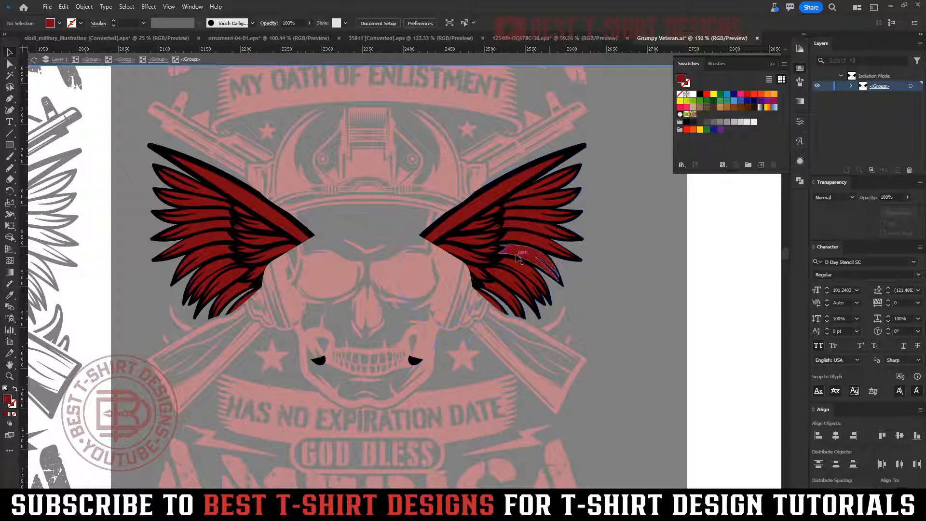
click(415, 364)
shift+click(307, 331)
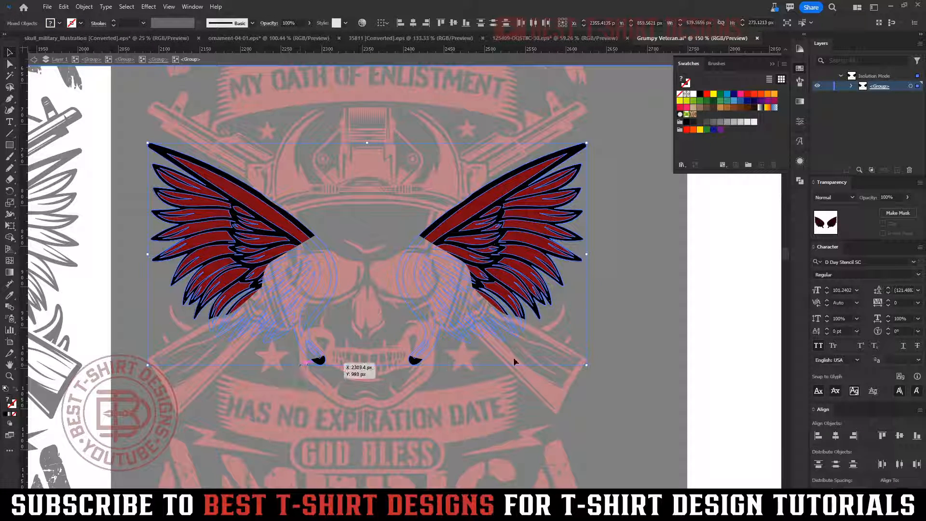
click(623, 354)
double_click(624, 339)
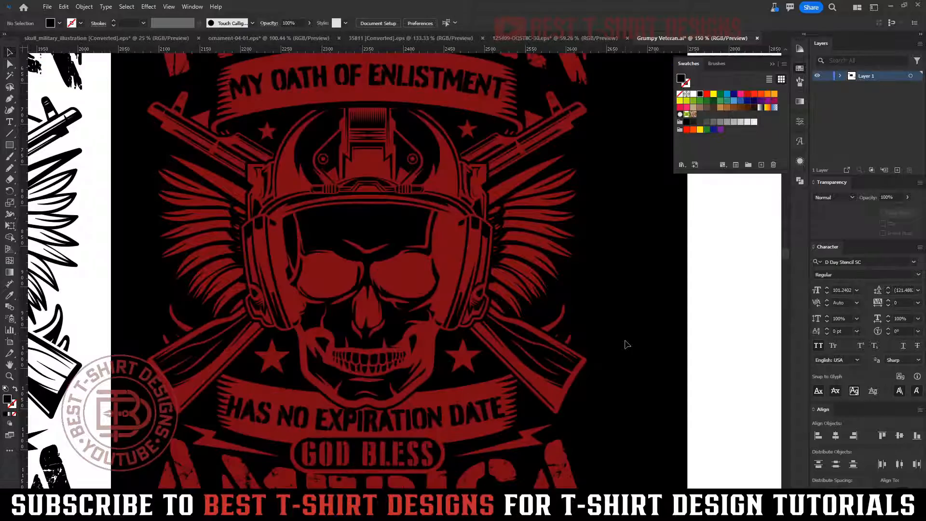
- Isolate the masked rifles group and fill both crossed rifles with black
double_click(570, 381)
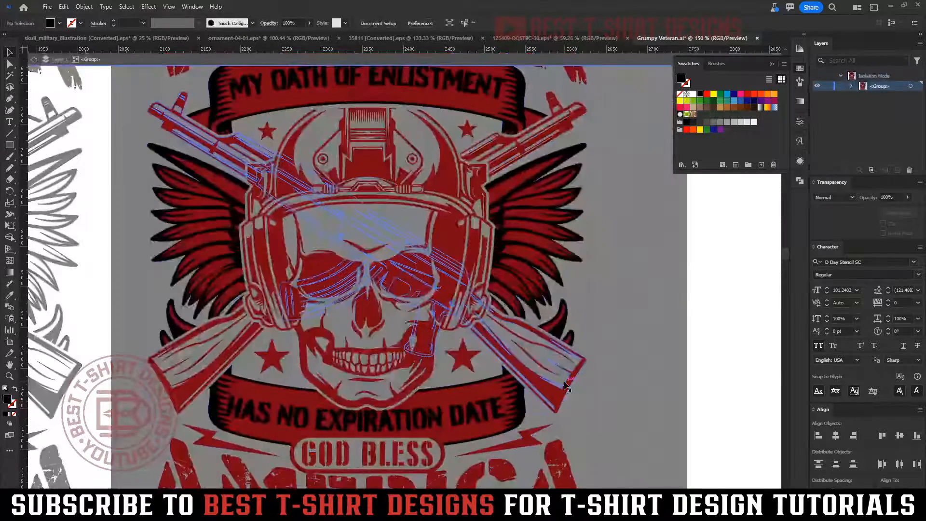
double_click(569, 382)
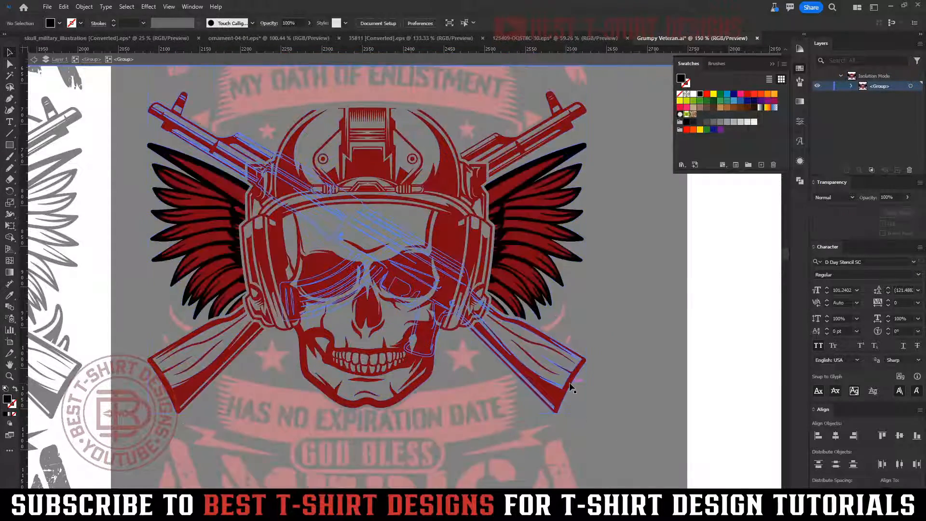
double_click(569, 382)
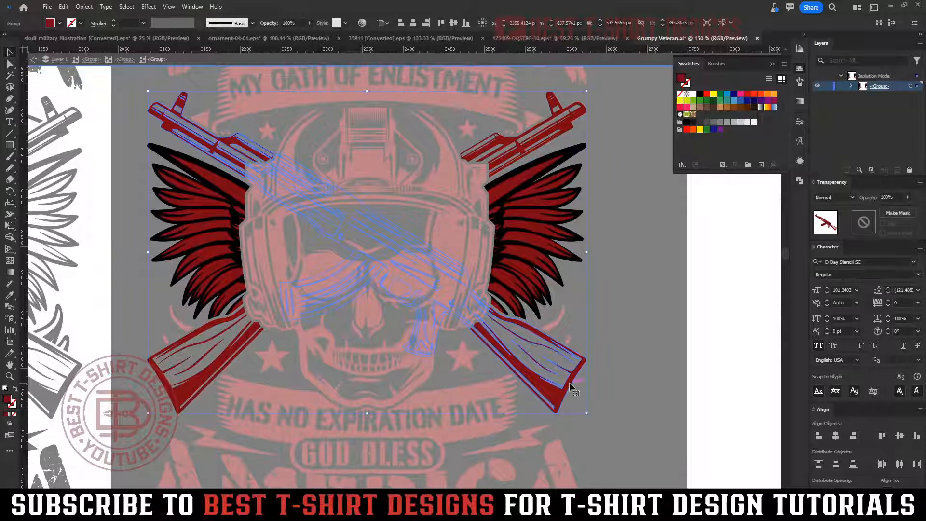
click(572, 356)
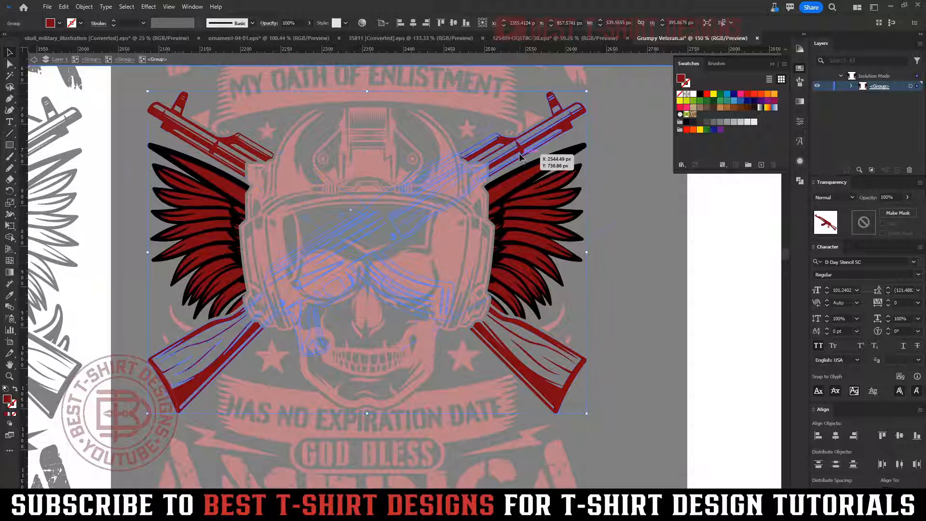
shift+click(558, 143)
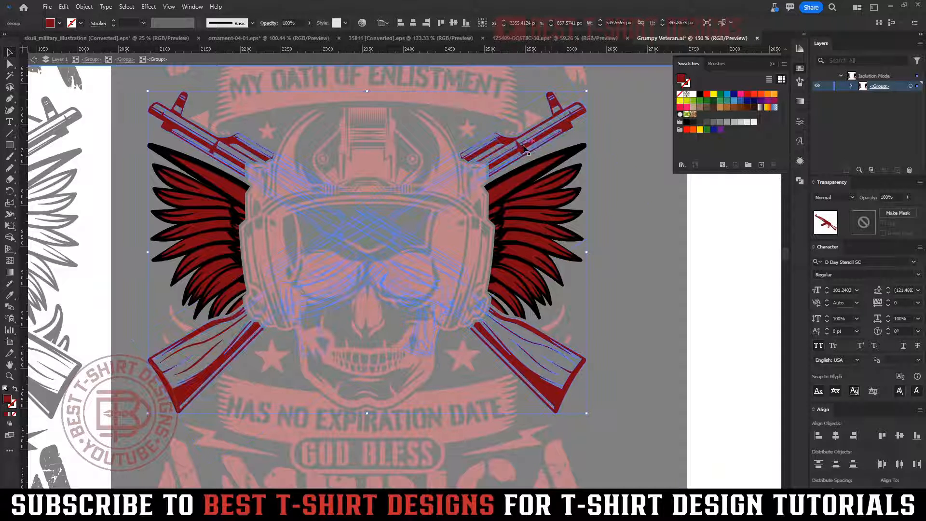
click(700, 93)
click(638, 234)
- Draw a rectangle about 592 by 442 px across both rifles, fill it with the wings' dark red, and place it behind them
key(m)
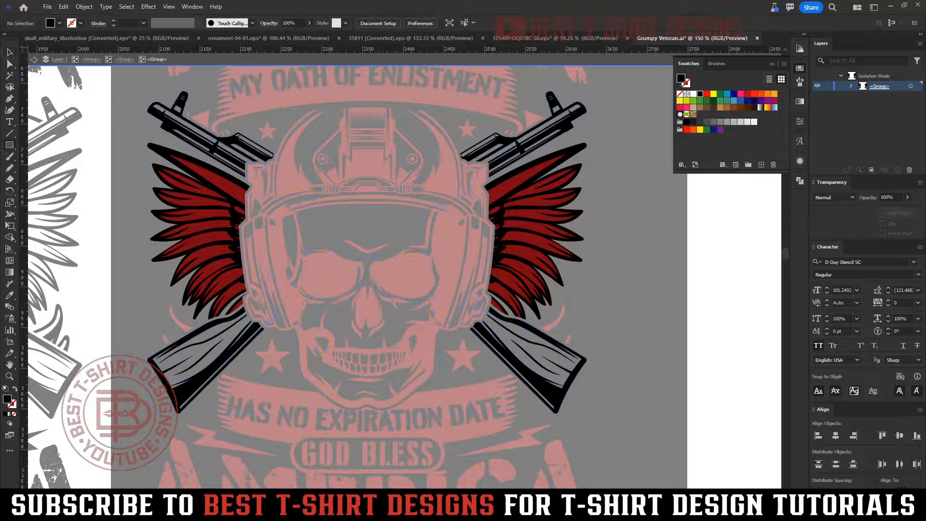
drag(123, 73, 604, 433)
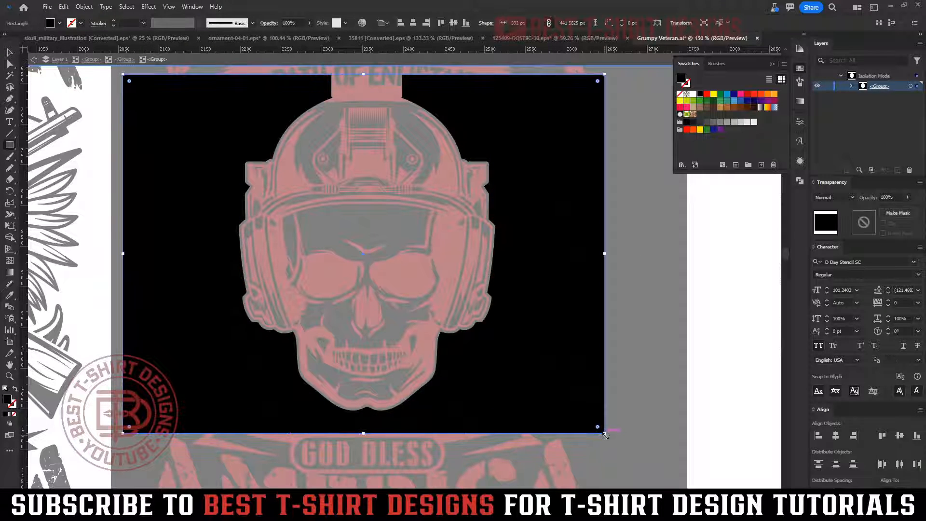
key(i)
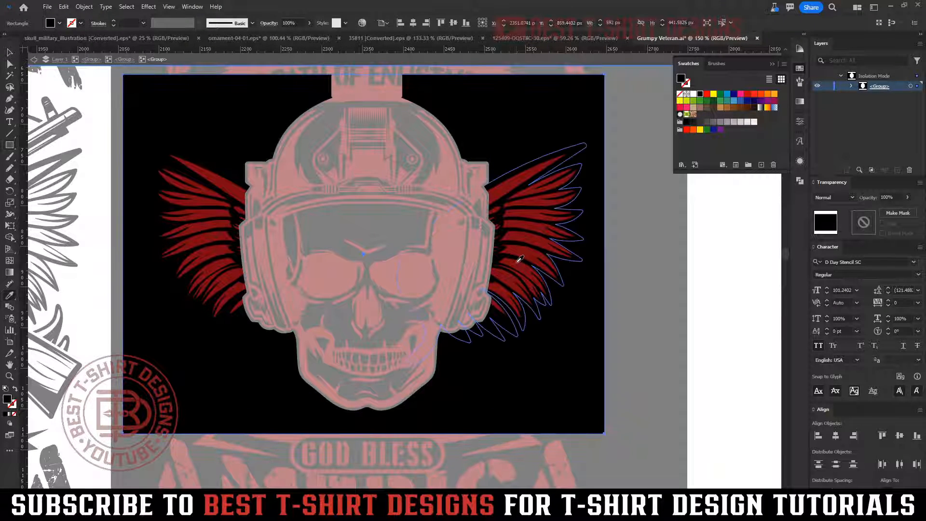
click(520, 259)
- Remove the dark red rectangle's excess outside the black rifles with the Shape Builder tool and leave isolation mode
key(v)
click(557, 361)
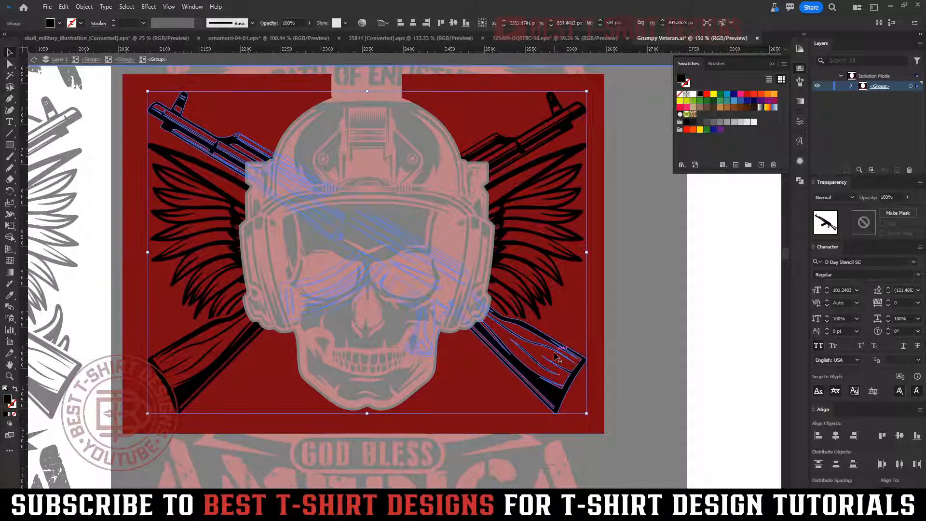
shift+click(268, 382)
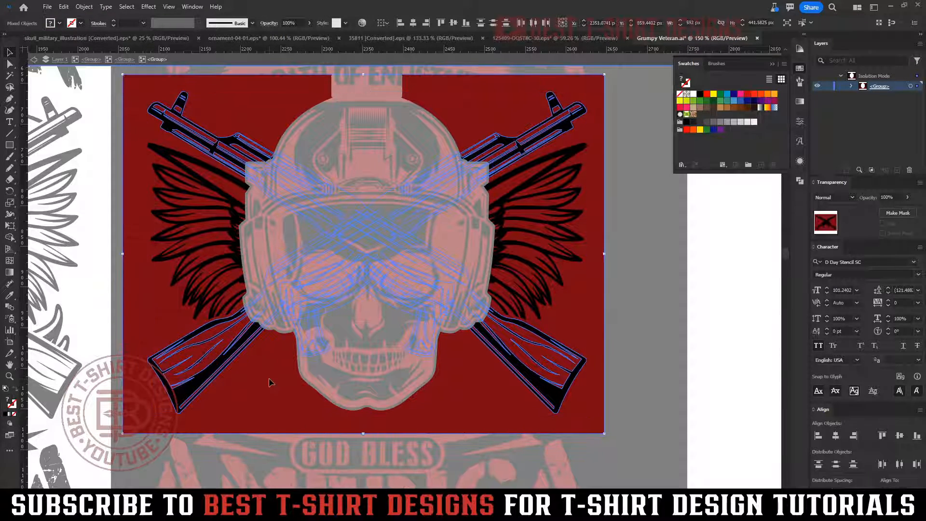
key(shift+m)
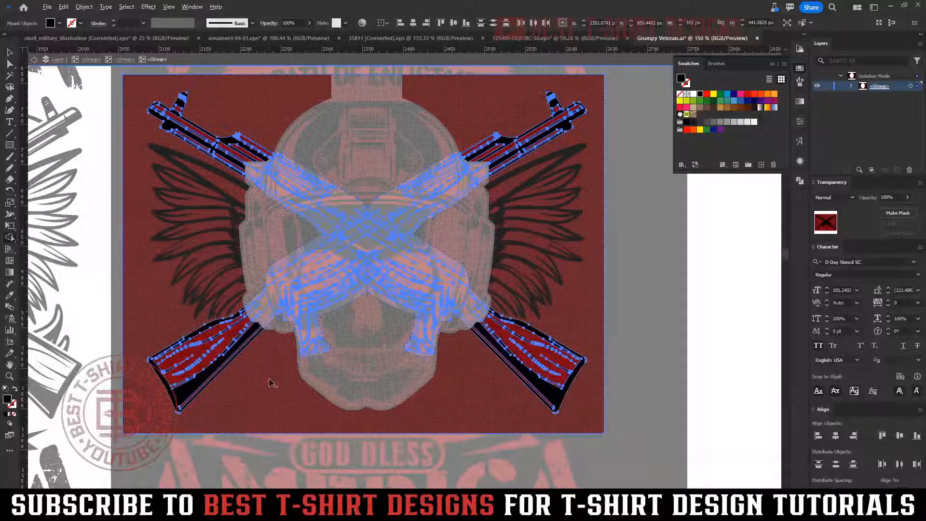
alt+click(270, 382)
key(v)
click(629, 283)
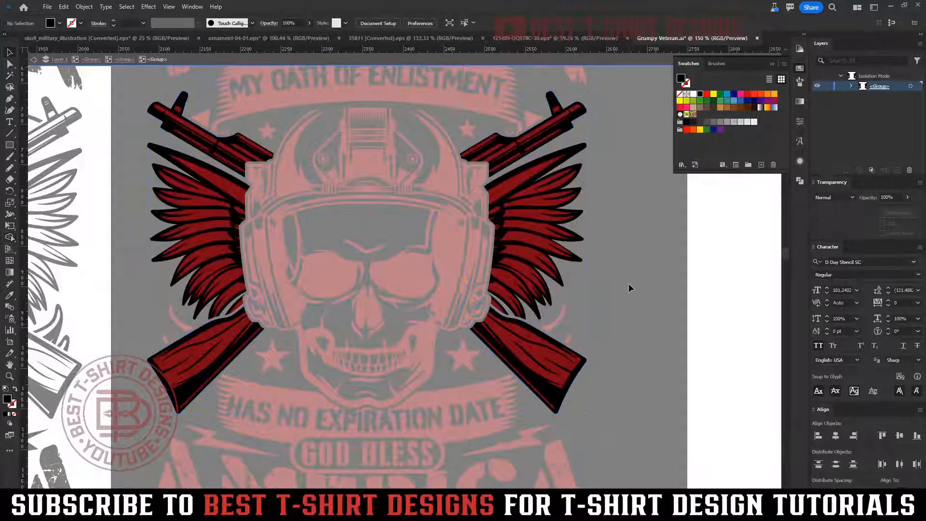
double_click(629, 285)
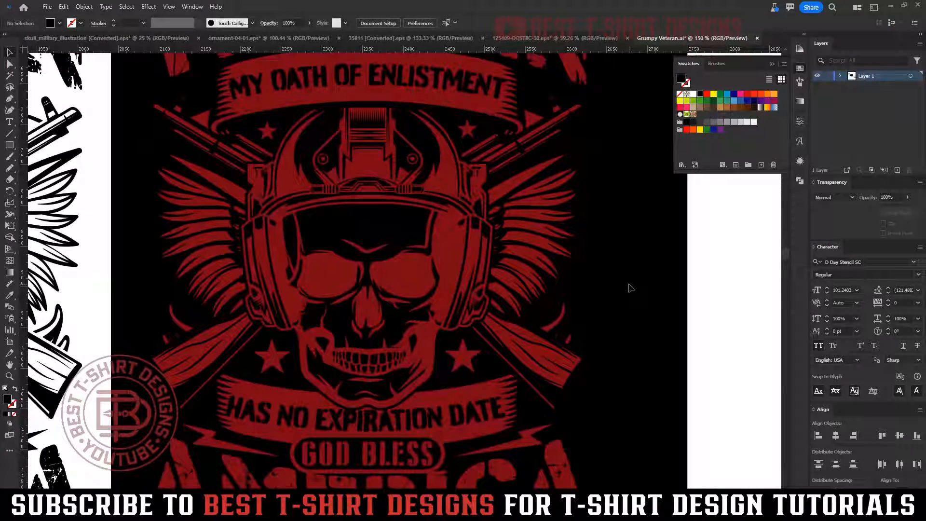
- Isolate the masked helmet and skull group and fill both the helmet and the skull with black
double_click(430, 270)
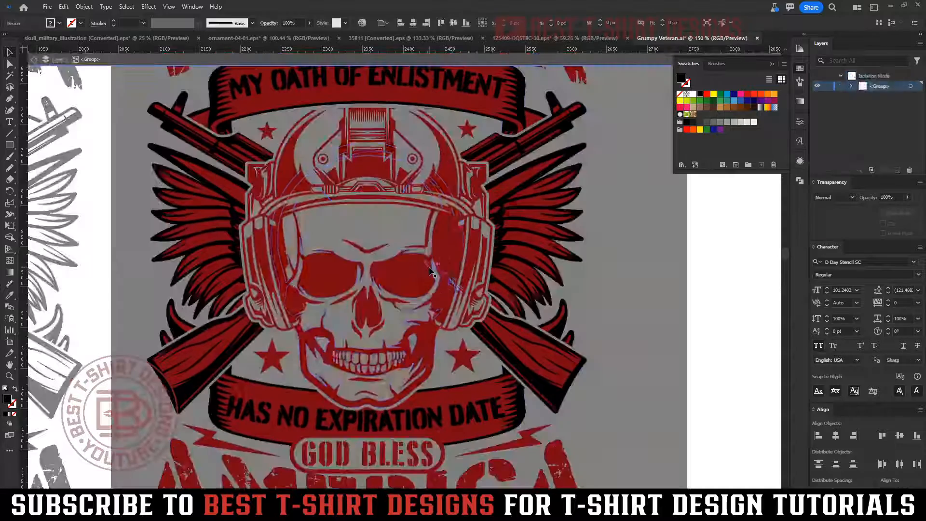
double_click(429, 270)
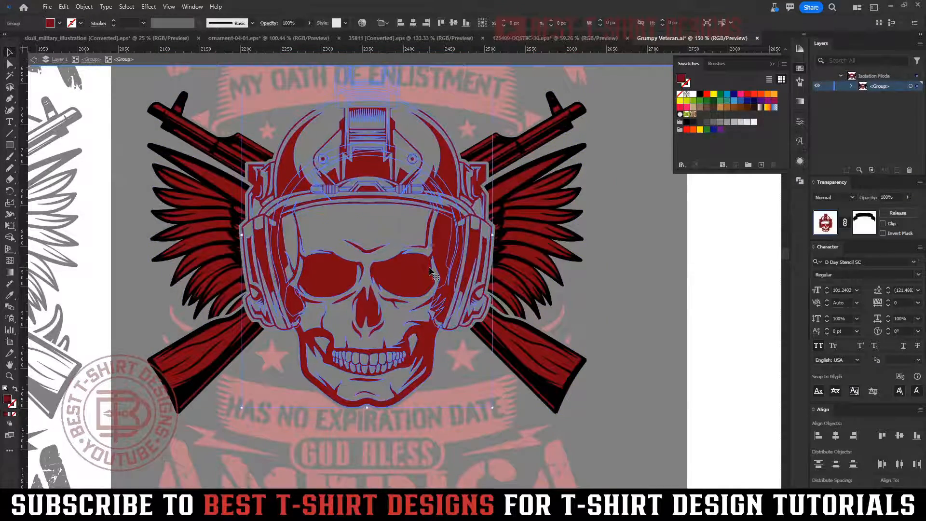
double_click(431, 271)
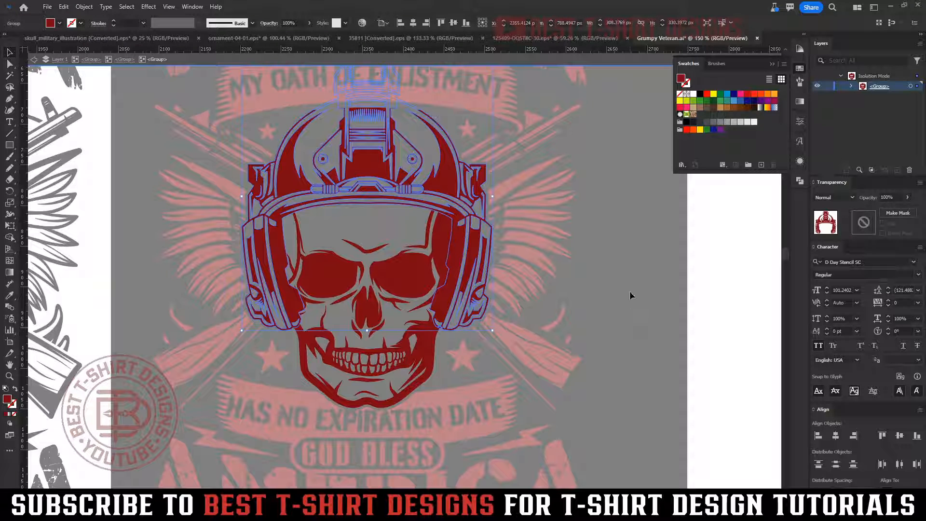
shift+click(445, 355)
click(898, 212)
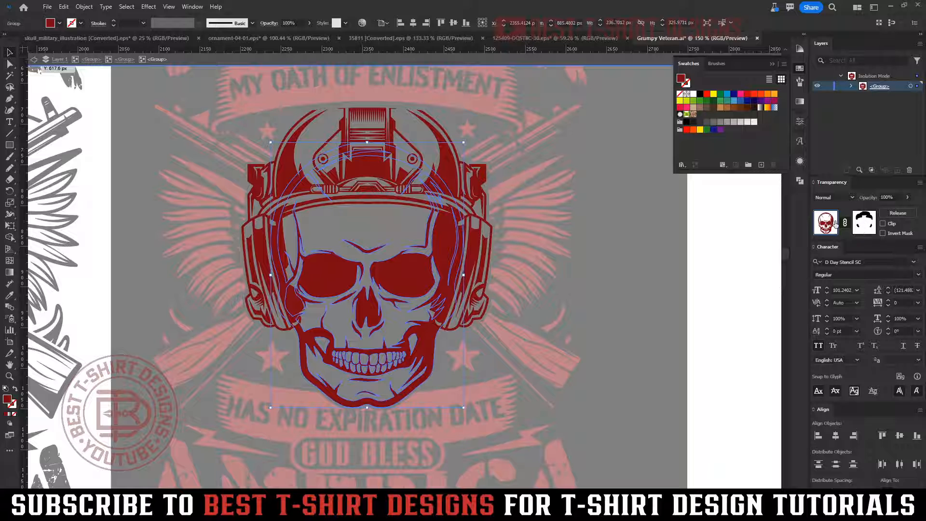
click(626, 300)
scroll(637, 288, up, 1)
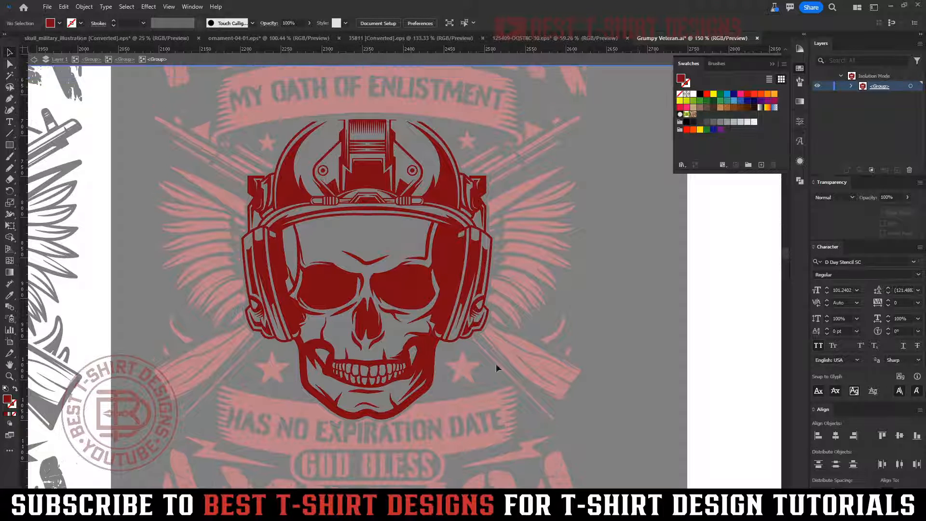
click(396, 189)
click(699, 93)
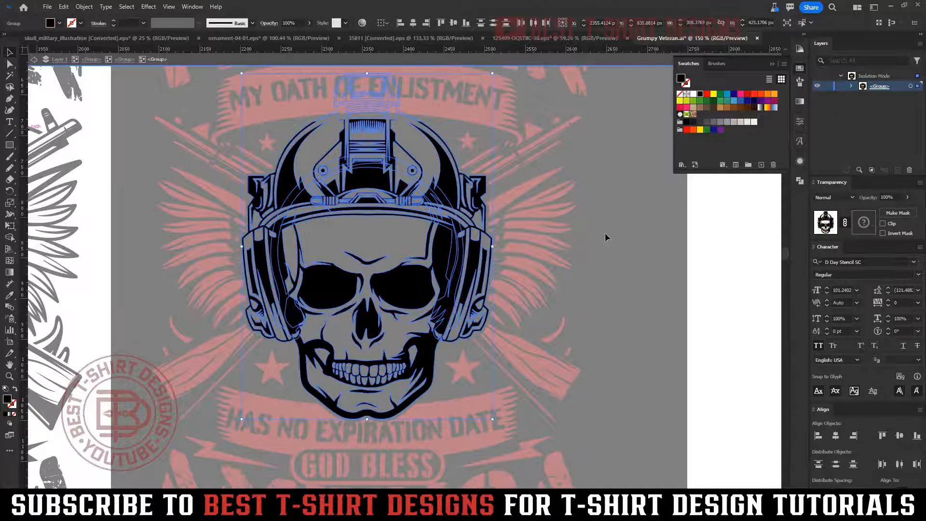
click(605, 234)
- Draw a rectangle about 393 by 450 px over the helmeted skull, fill it with the lettering's dark red, and send it to the back
key(m)
mouse_move(201, 79)
mouse_down()
mouse_move(444, 374)
mouse_move(520, 445)
mouse_up()
key(i)
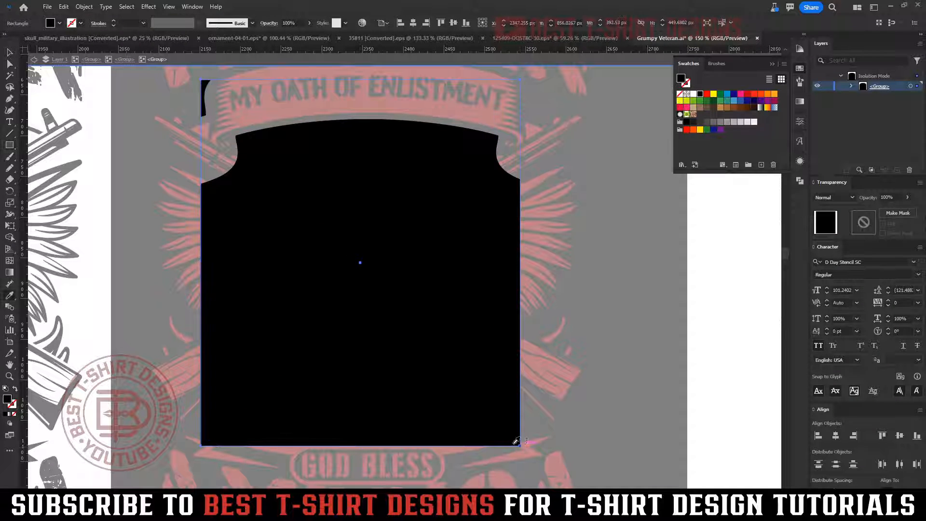
click(553, 456)
key(ctrl+shift+bracketleft)
key(v)
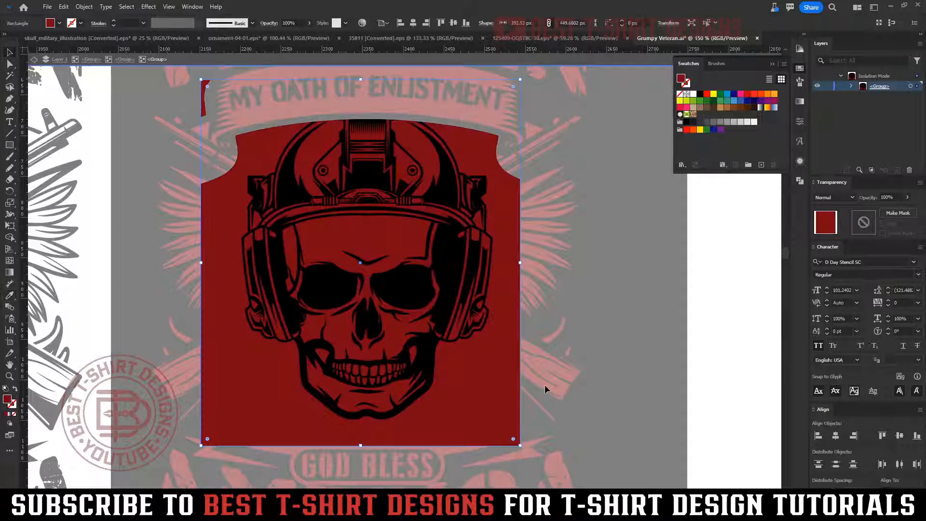
- Remove the dark red rectangle's excess outside the helmeted skull with the Shape Builder tool and leave isolation mode
key(ctrl+a)
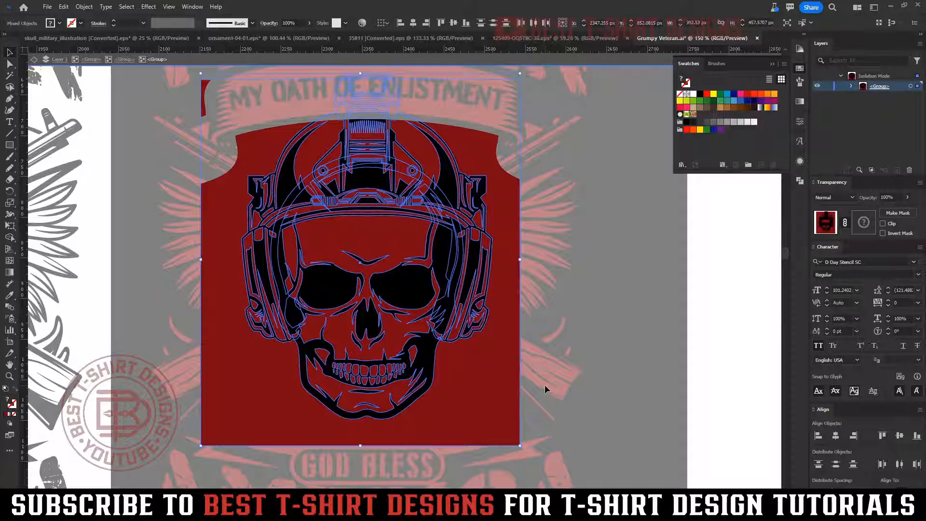
key(shift+m)
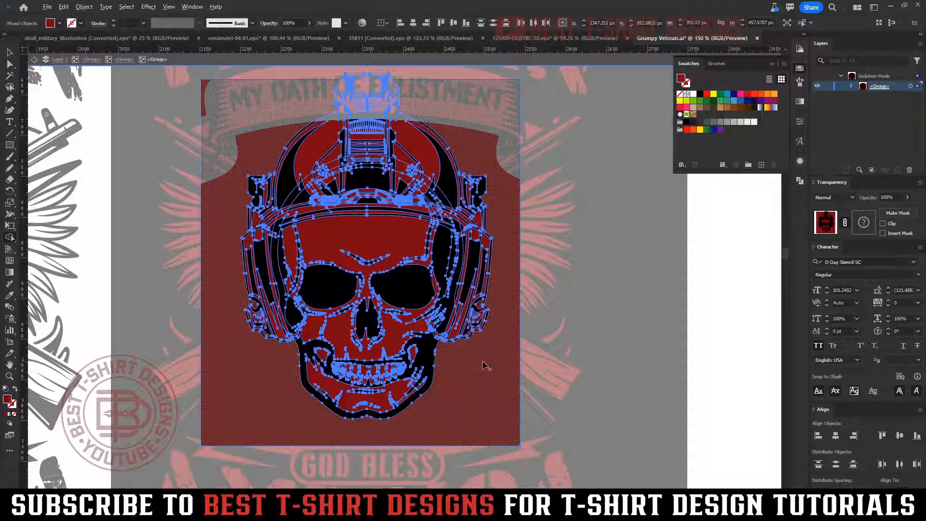
alt+click(483, 362)
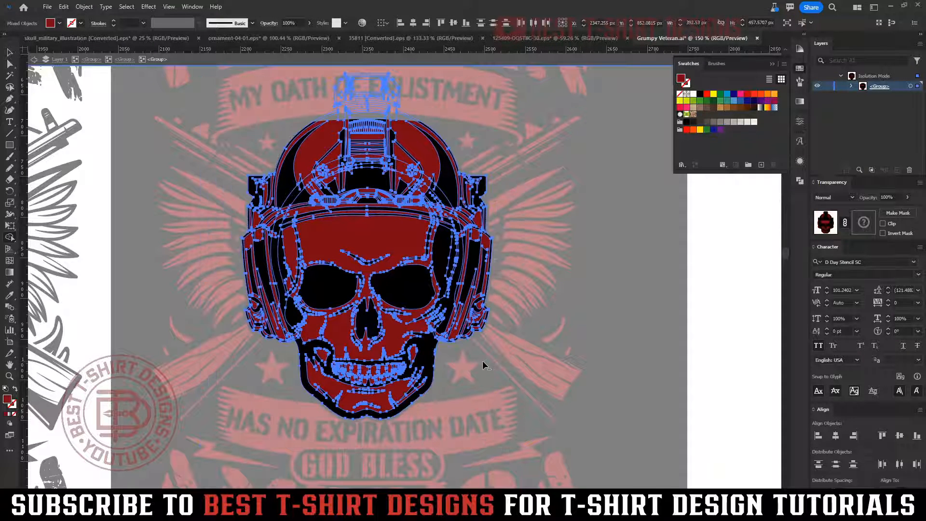
key(v)
click(596, 336)
scroll(390, 245, down, 2)
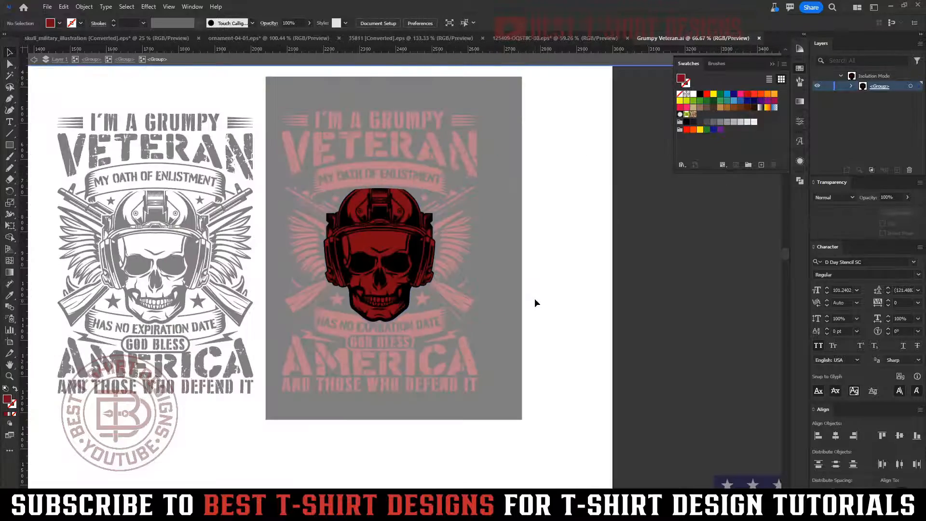
double_click(534, 299)
- Isolate the design on black, select all its dark red shapes with the Magic Wand, recolor them muted gold #A59C58, and leave isolation mode
drag(498, 314, 587, 325)
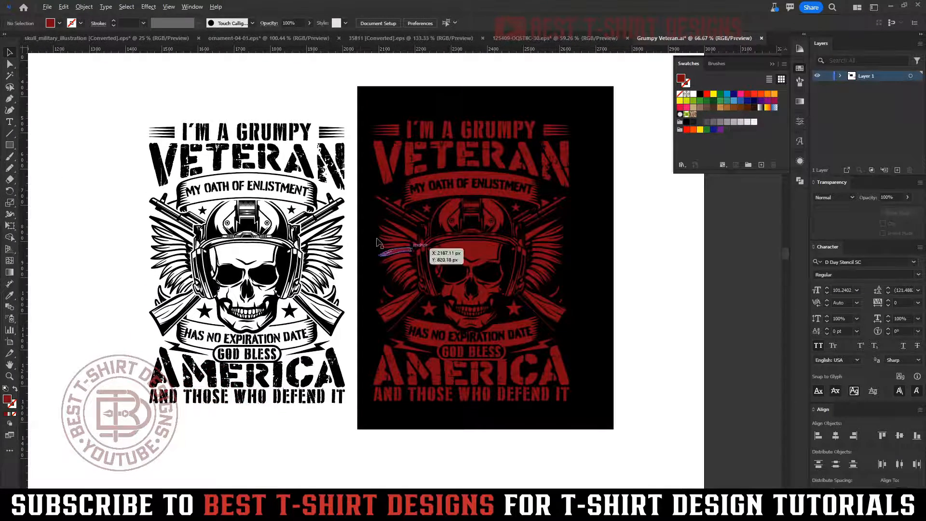
scroll(348, 238, up, 1)
scroll(348, 239, down, 1)
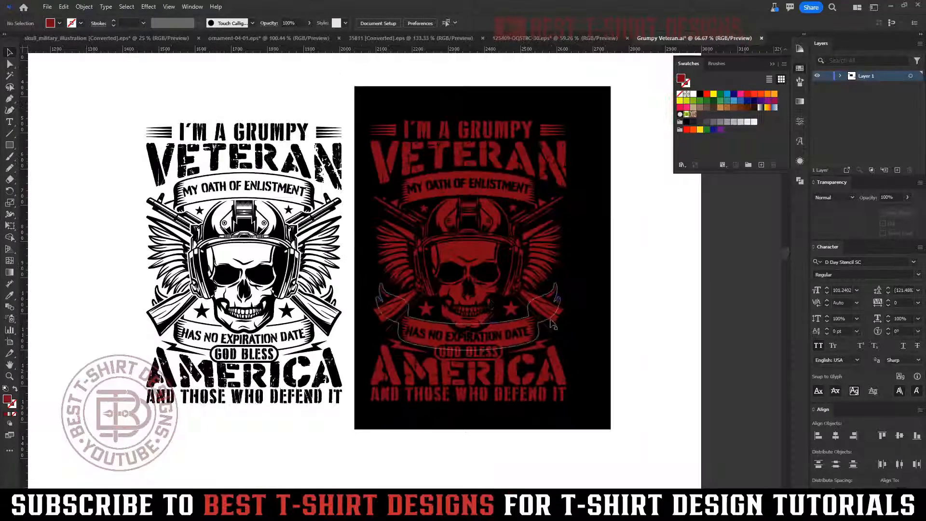
double_click(559, 366)
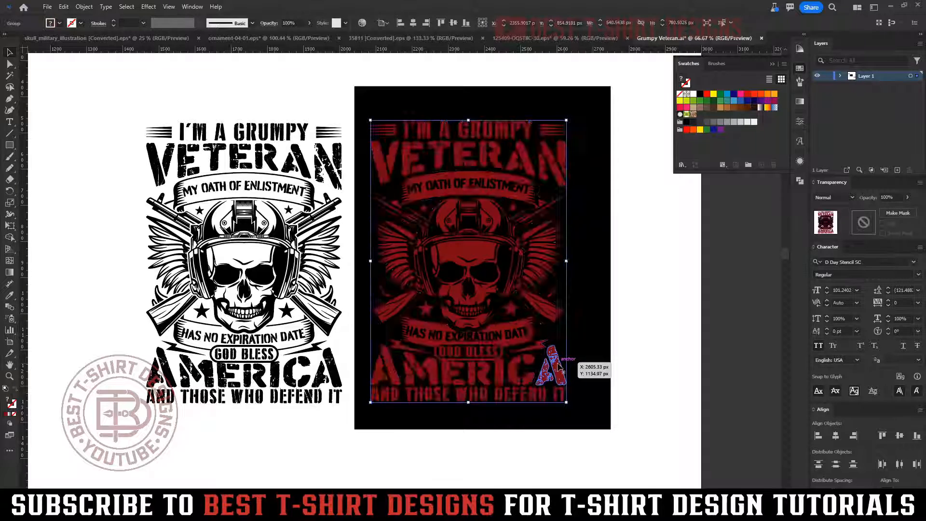
click(560, 366)
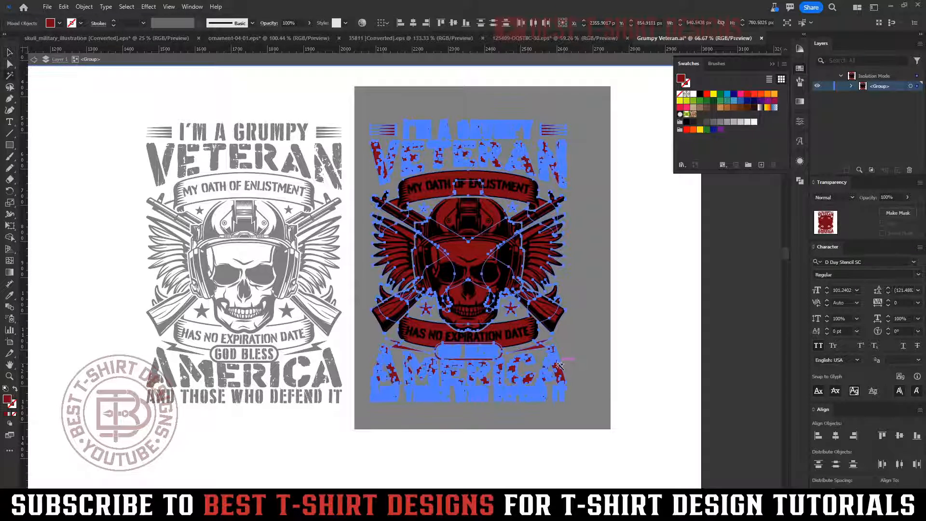
double_click(6, 403)
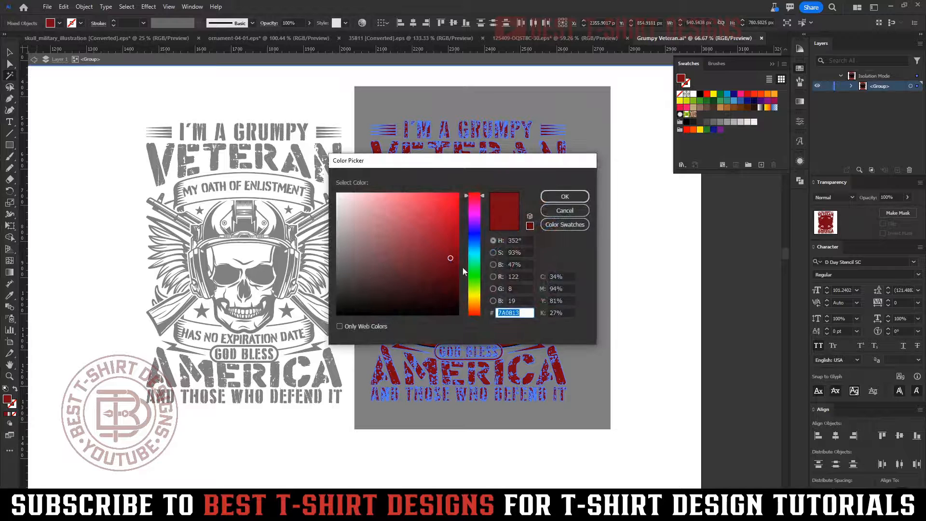
drag(475, 272, 479, 300)
mouse_move(451, 258)
mouse_down()
mouse_move(389, 241)
mouse_move(395, 231)
mouse_up()
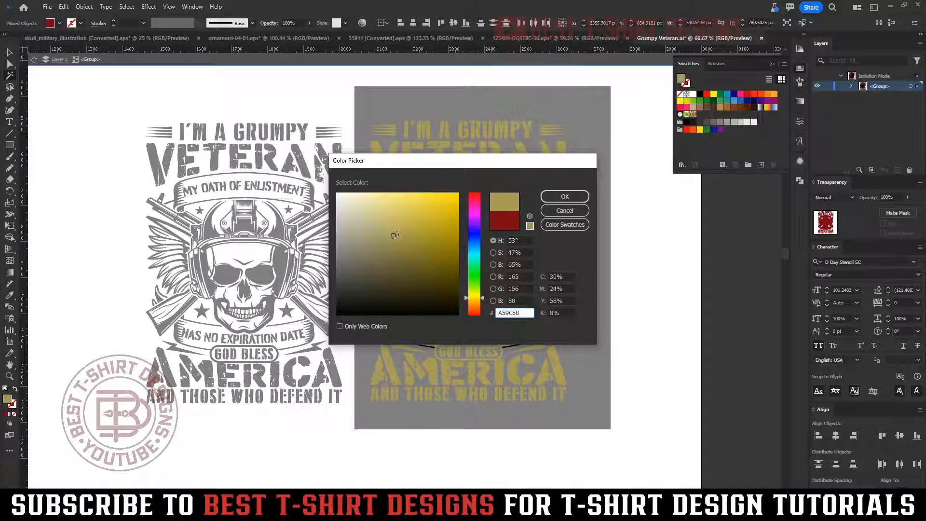
click(565, 196)
click(627, 265)
key(v)
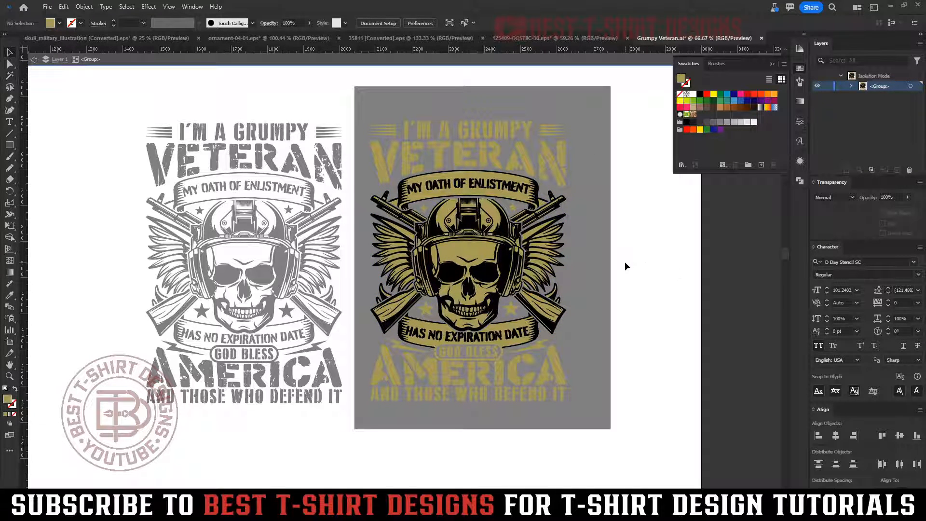
double_click(625, 265)
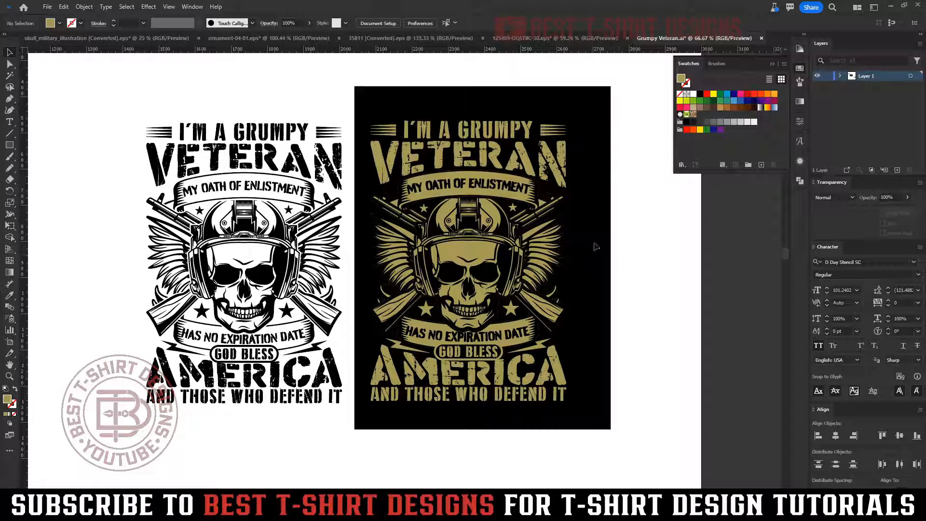
- Try a light grey fill on all the gold shapes of the design on black and undo it
key(y)
click(523, 154)
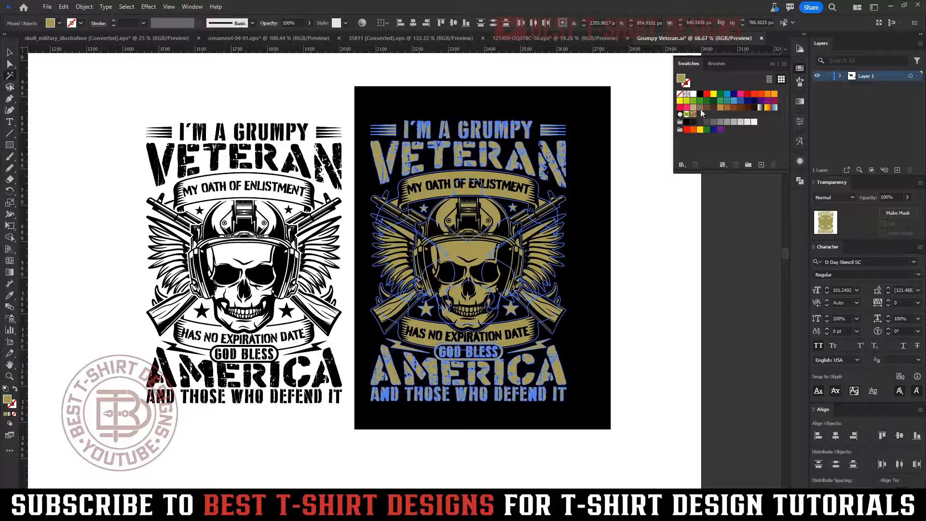
click(734, 123)
click(655, 220)
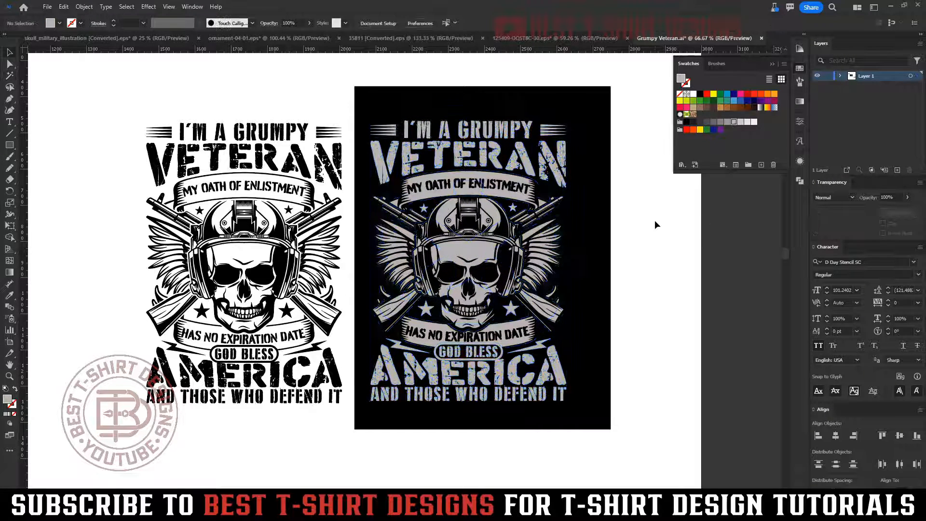
key(ctrl+z)
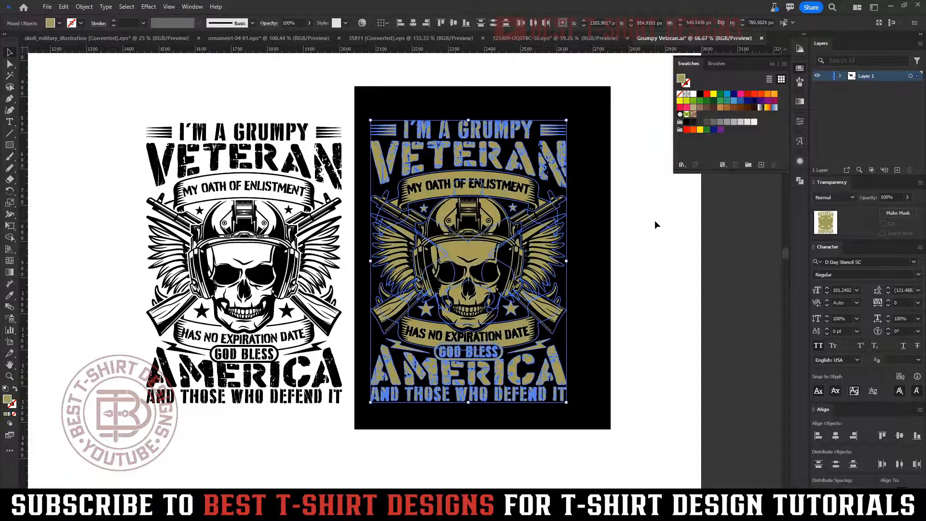
click(655, 220)
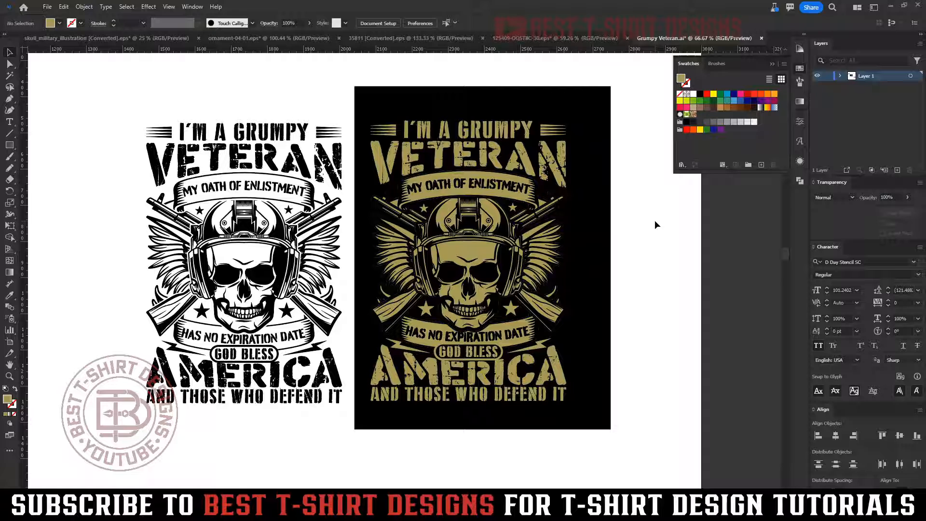